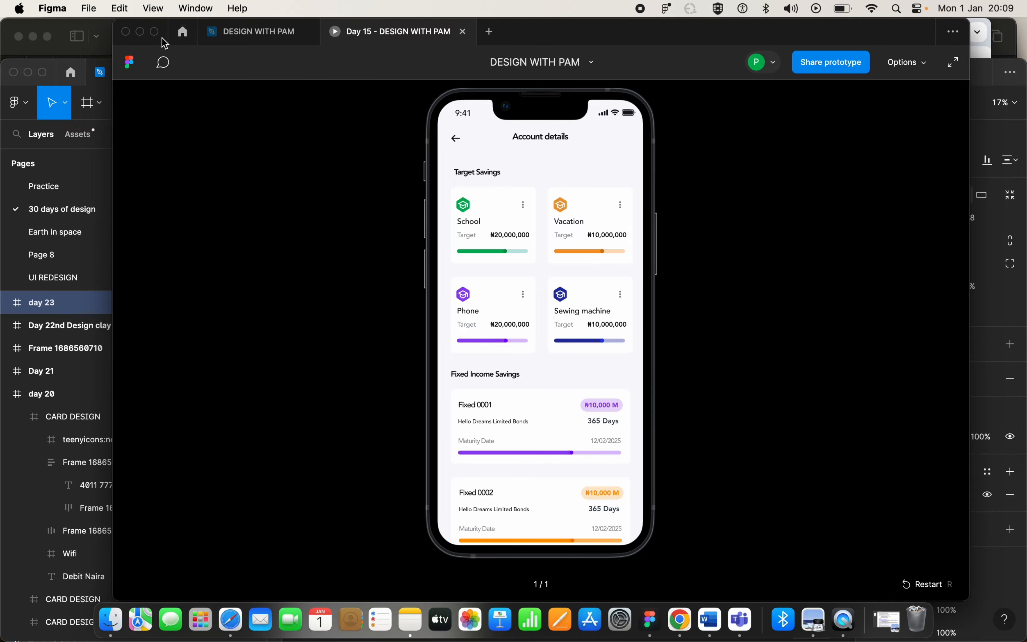
# Switch from the prototype preview to the design file and add an iPhone 13 mini frame (375 × 812) beside the Day 28 screen.
pyautogui.click(252, 31)
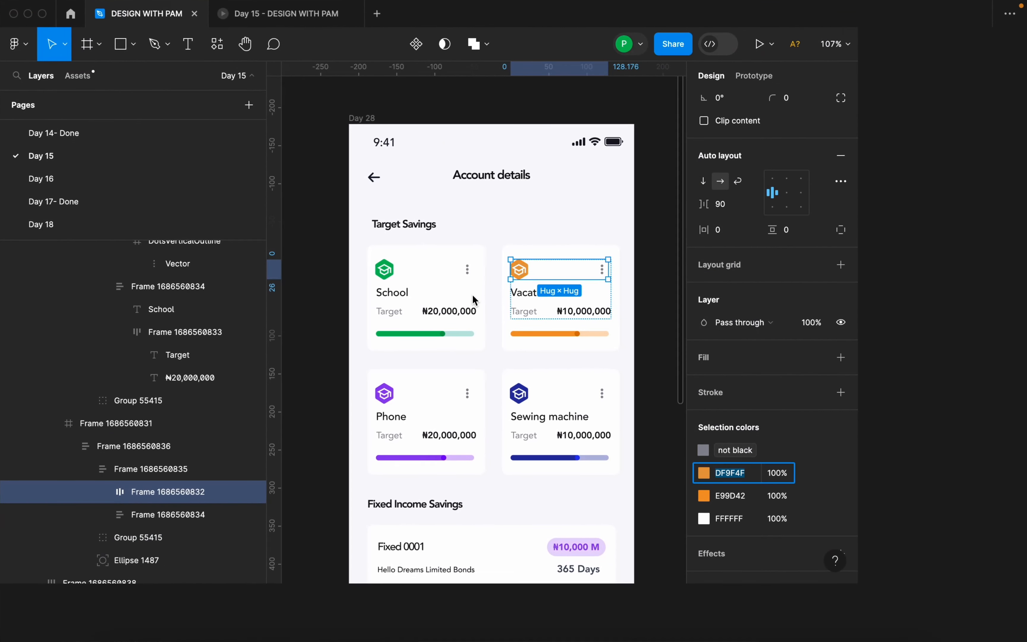
pyautogui.scroll(-3, 473, 296)
pyautogui.click(733, 291)
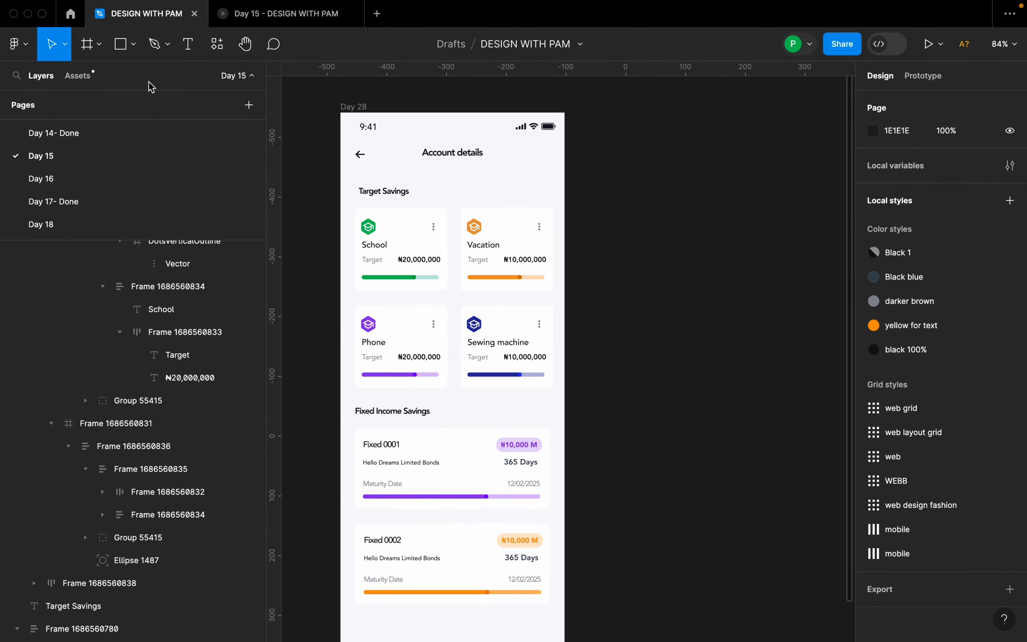
pyautogui.click(99, 44)
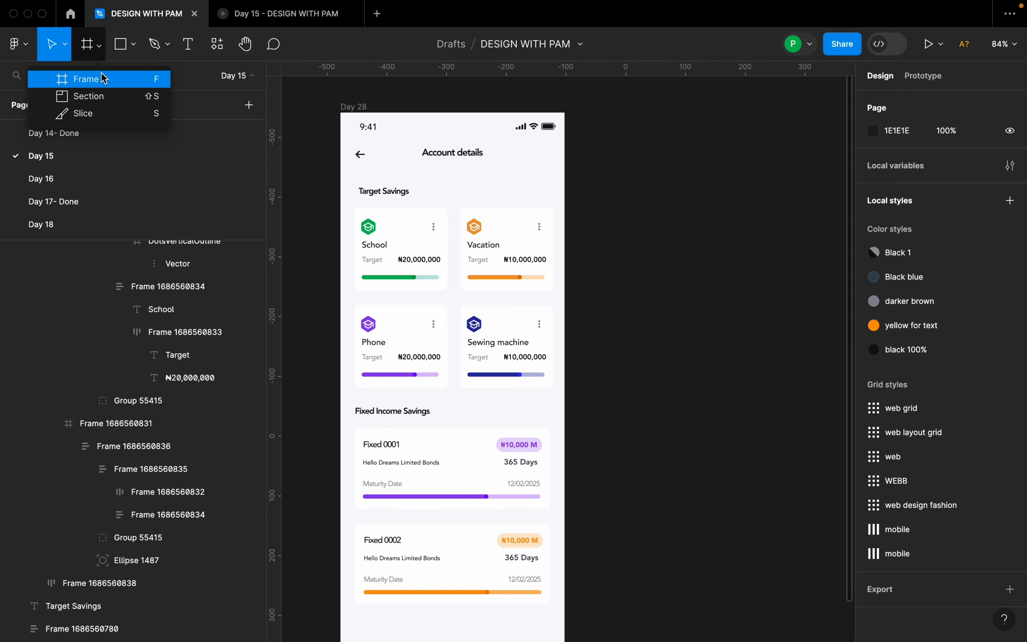
pyautogui.click(103, 79)
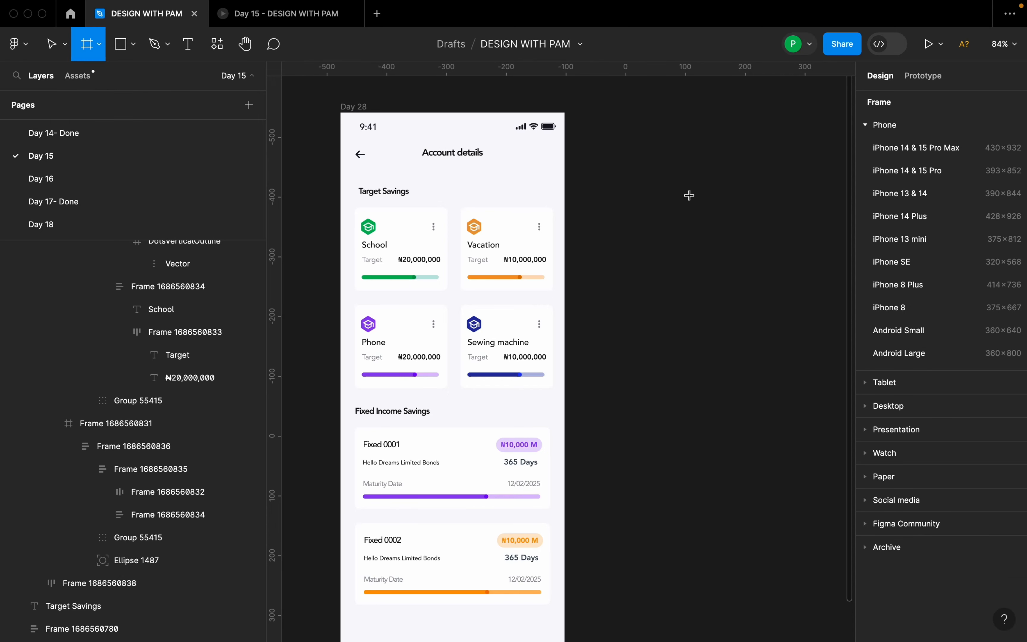
pyautogui.click(920, 246)
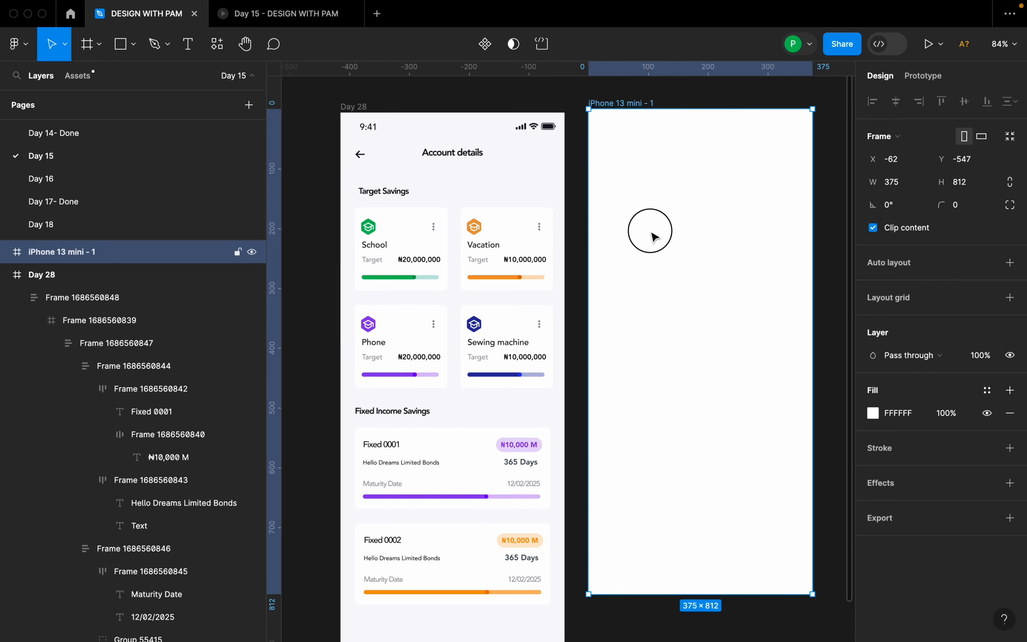
# Rename the new iPhone 13 mini frame as "Account details".
pyautogui.doubleClick(617, 107)
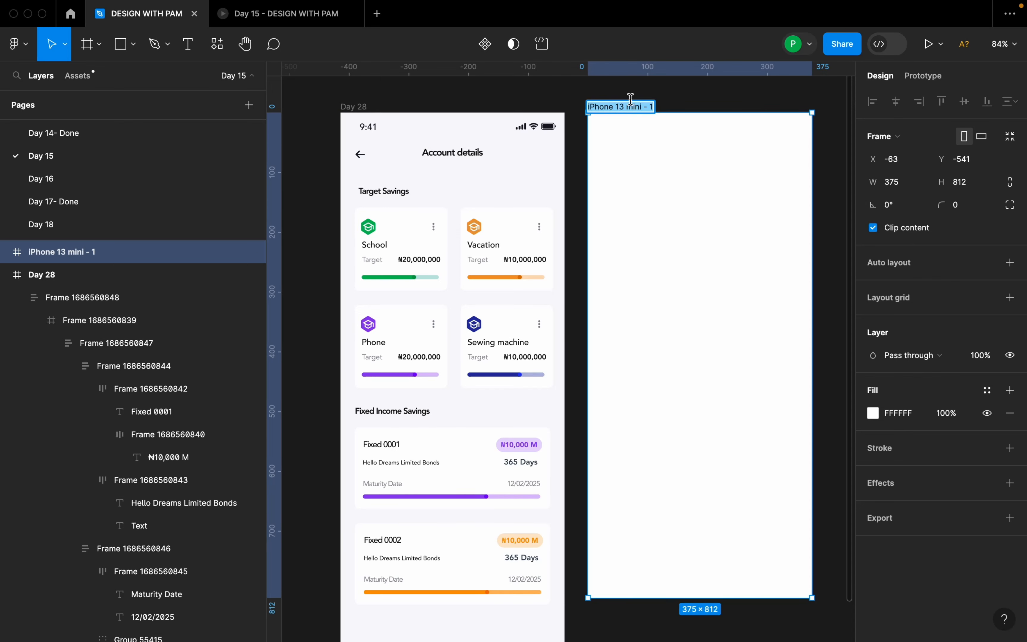
pyautogui.write('Account deta')
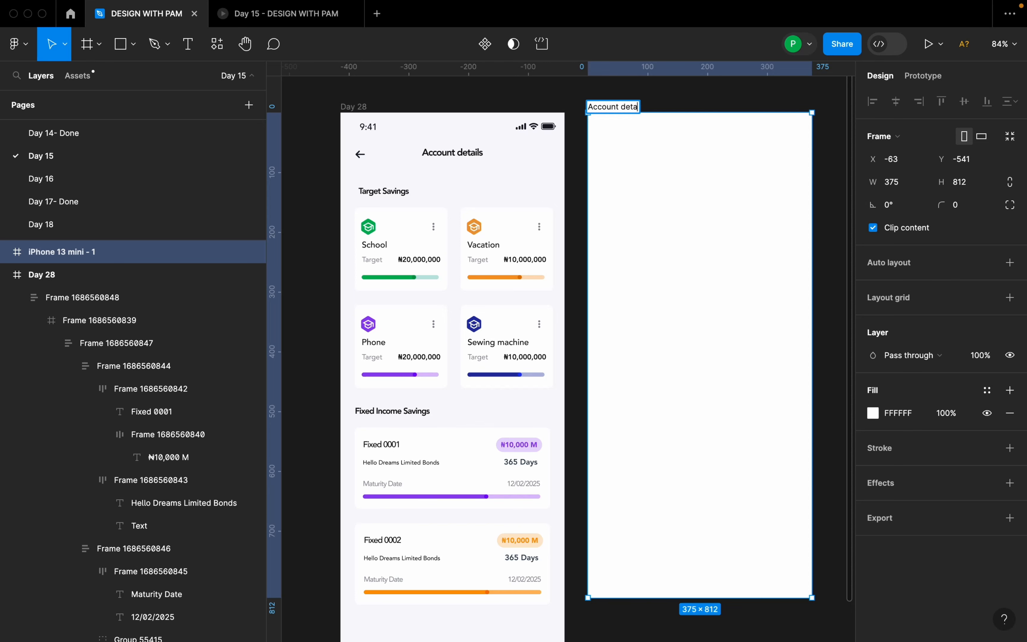
pyautogui.write('ils')
pyautogui.press('Return')
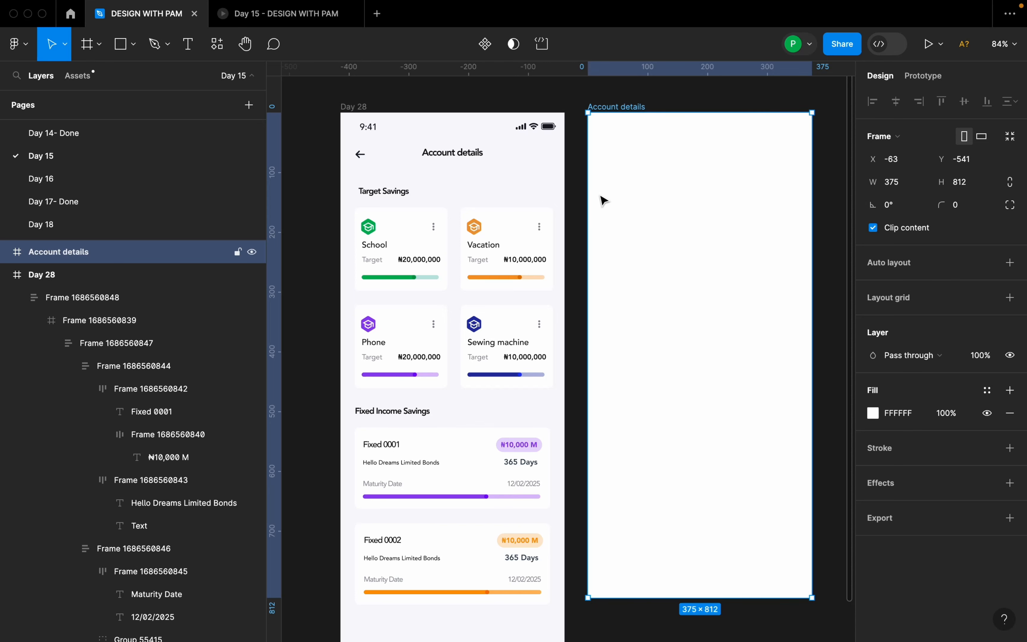
# Copy the Day 28 status bar into the Account details frame and draw a 375 × 42 header frame directly beneath it.
pyautogui.click(535, 127)
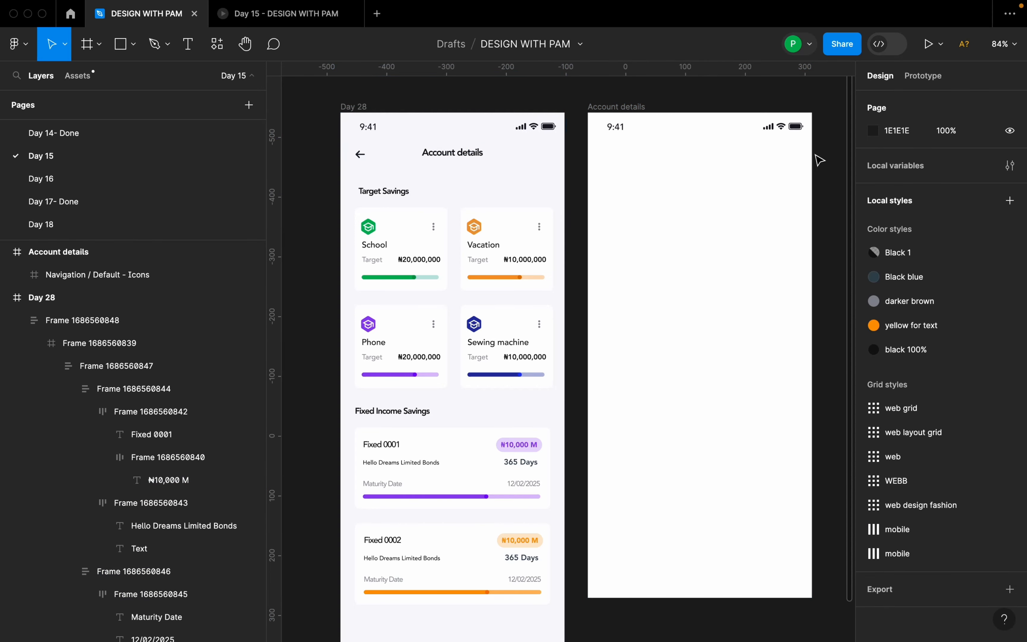
pyautogui.hscroll(3, 798, 165)
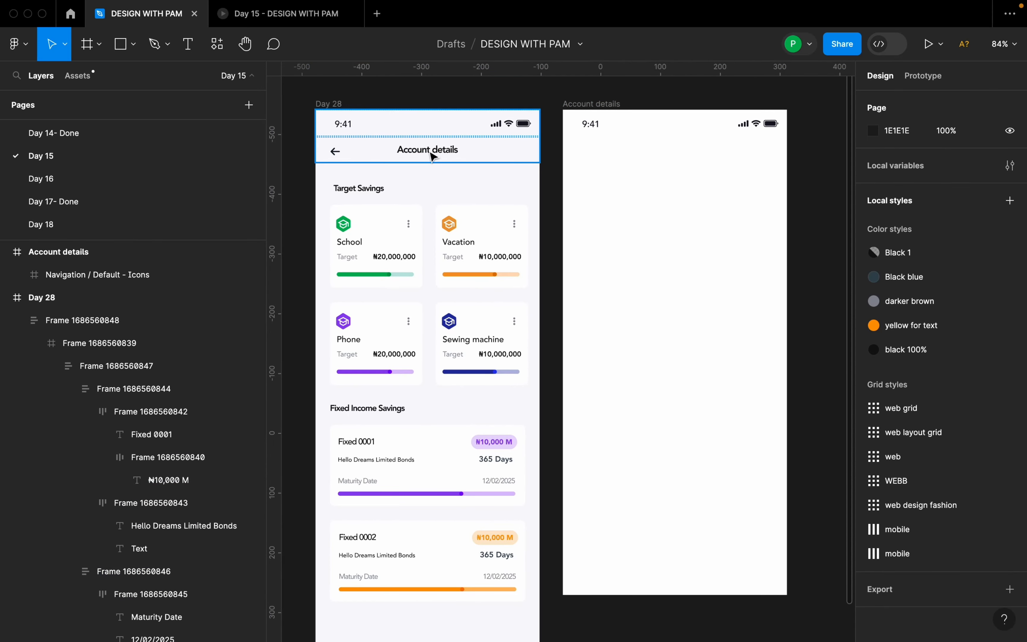
pyautogui.click(99, 45)
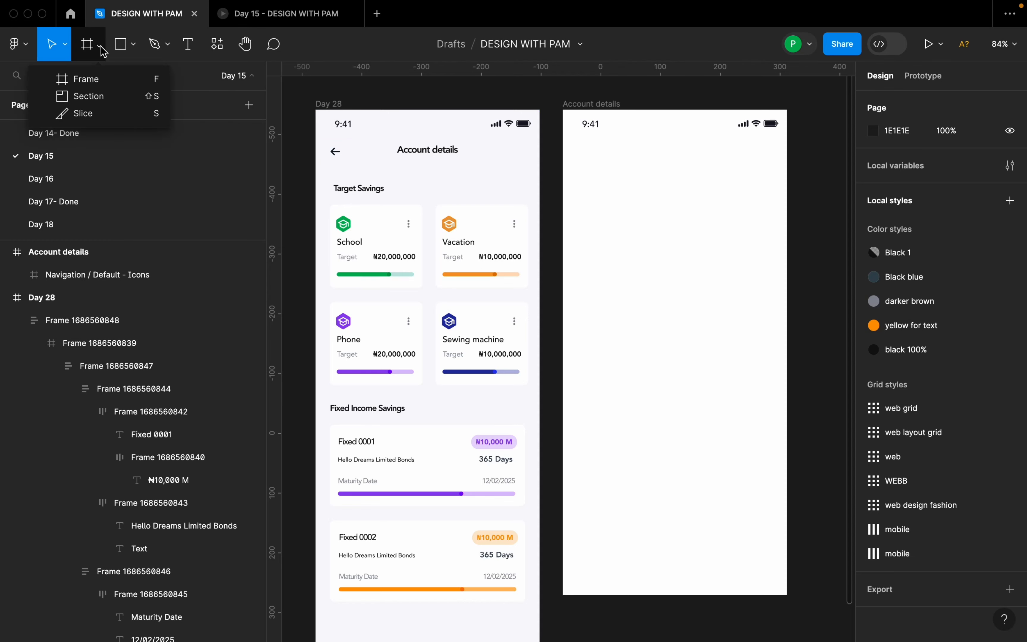
pyautogui.click(105, 81)
pyautogui.moveTo(564, 139); pyautogui.dragTo(787, 163)
pyautogui.click(971, 187)
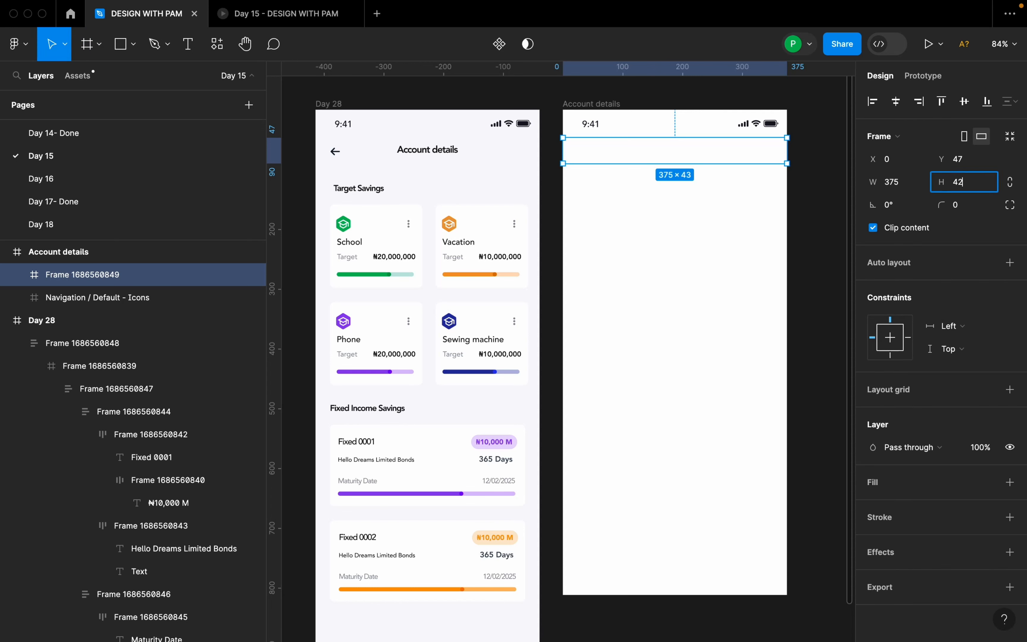
pyautogui.press('Return')
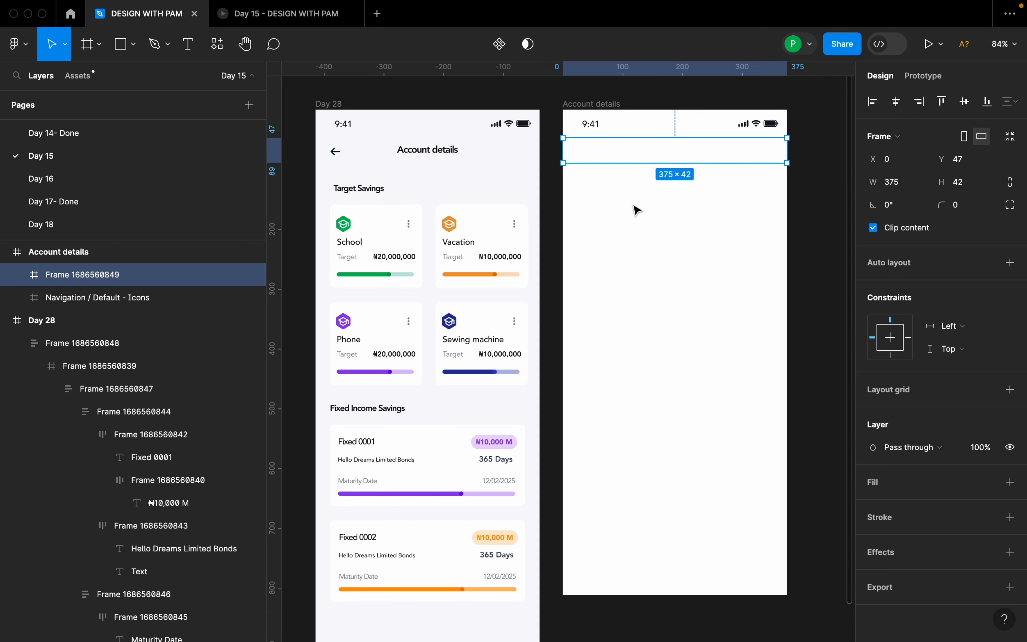
# Add the text "Account details" on the blank area below the header frame.
pyautogui.click(658, 204)
pyautogui.press('t')
pyautogui.click(651, 215)
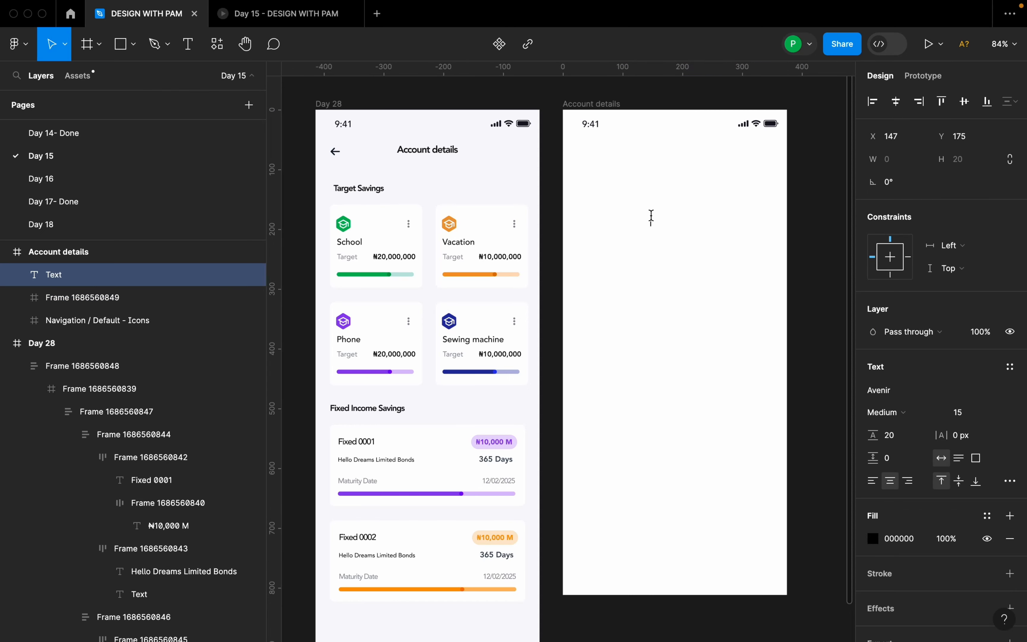
pyautogui.write('Account details')
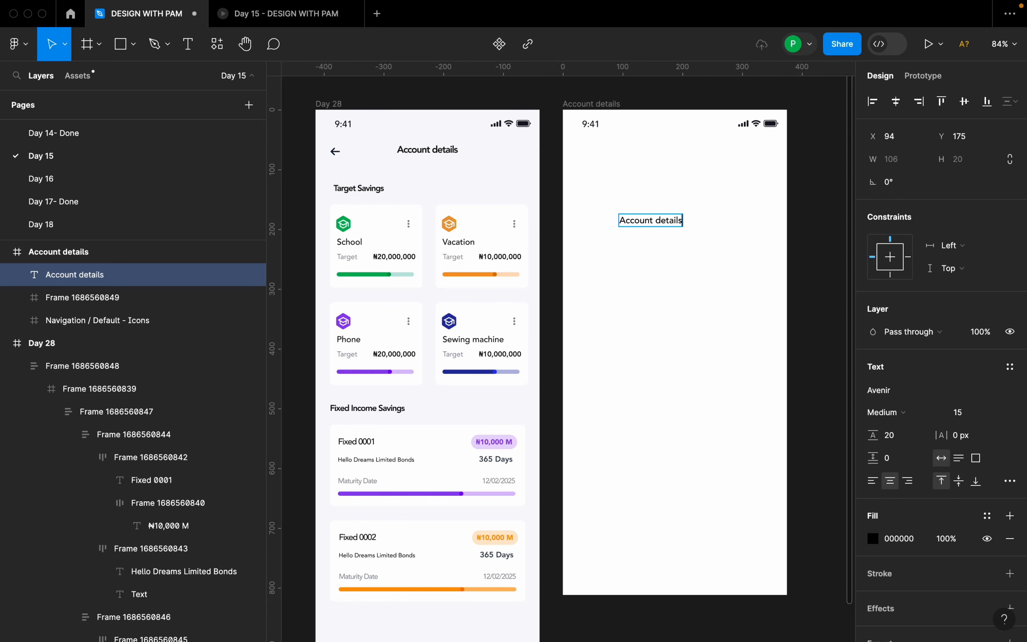
pyautogui.press('Escape')
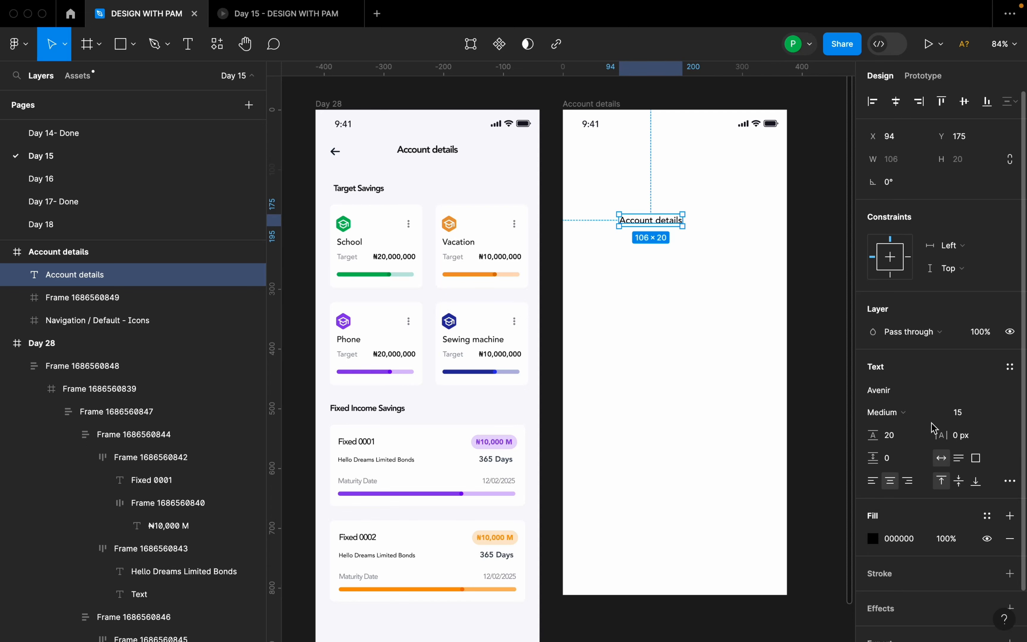
# Format the "Account details" text with font size 16 and the Heavy weight.
pyautogui.click(991, 415)
pyautogui.click(984, 401)
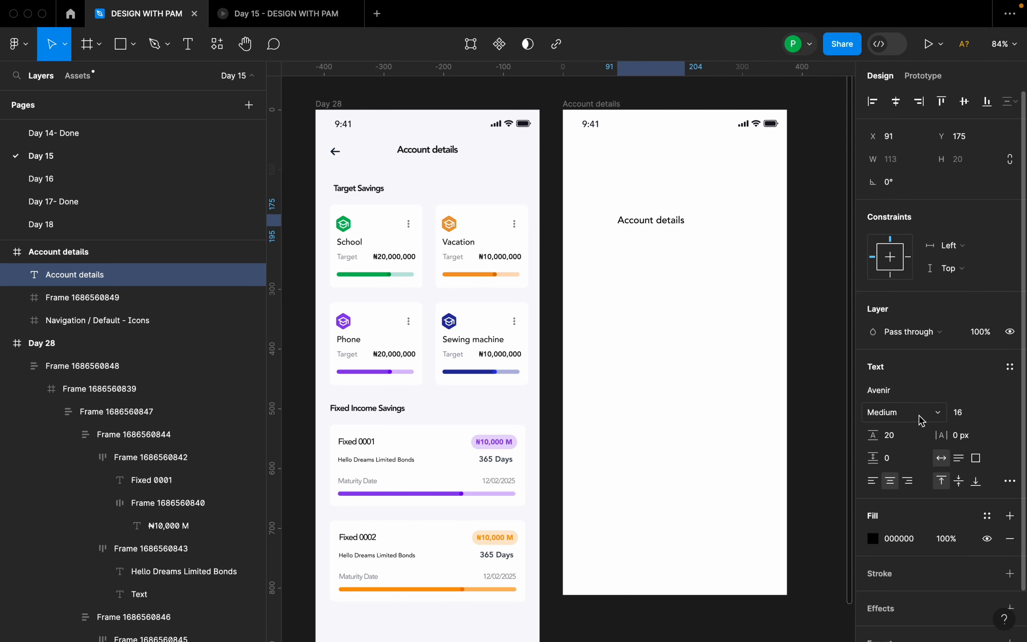
pyautogui.click(920, 414)
pyautogui.click(912, 430)
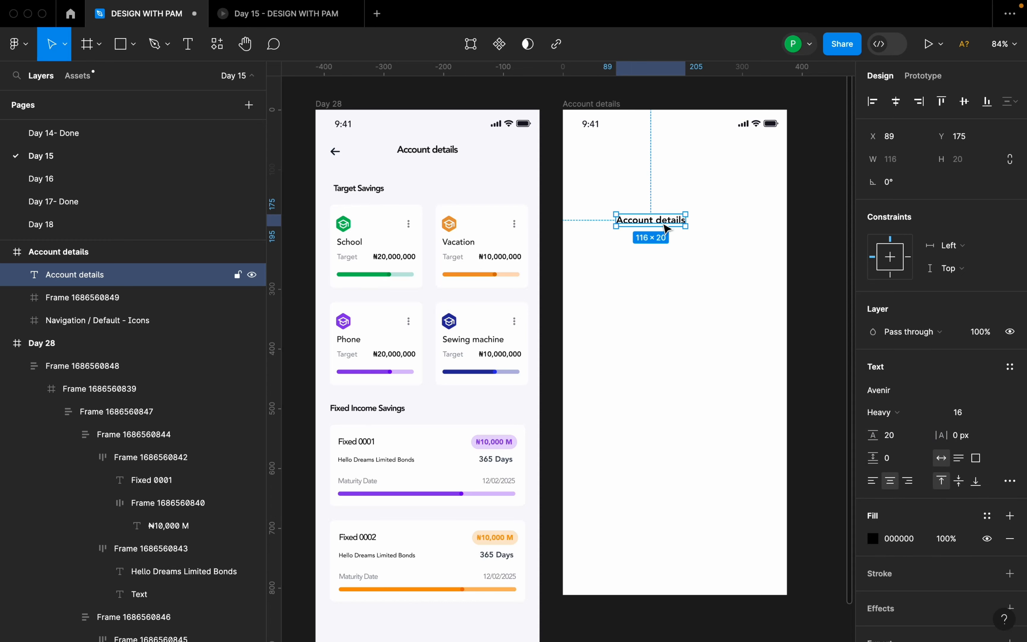
# Move the "Account details" text into the header frame and center it horizontally and vertically.
pyautogui.moveTo(667, 225); pyautogui.dragTo(690, 153)
pyautogui.click(895, 104)
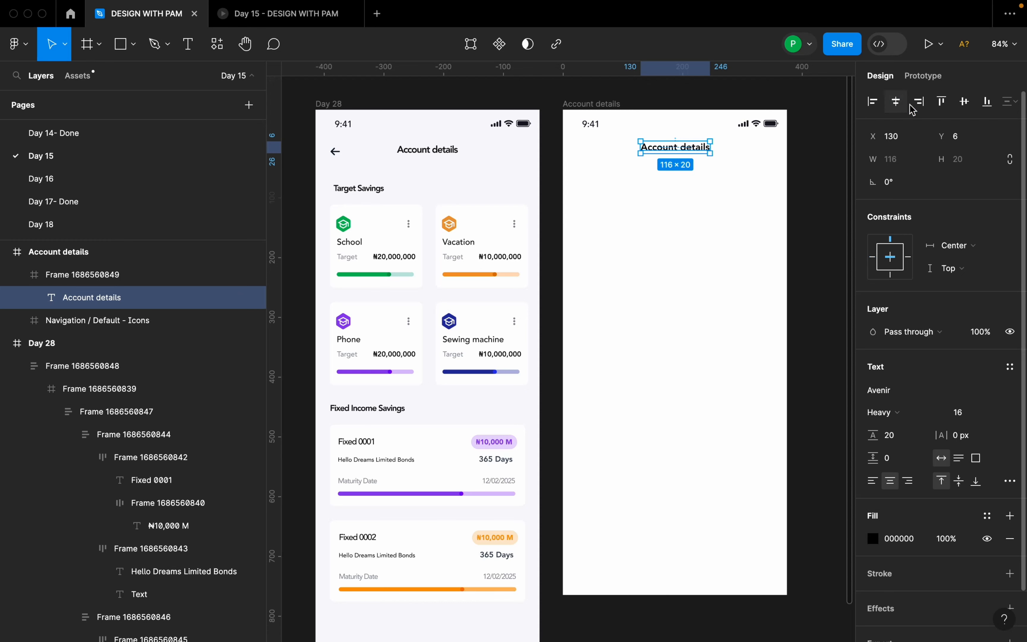
pyautogui.click(964, 103)
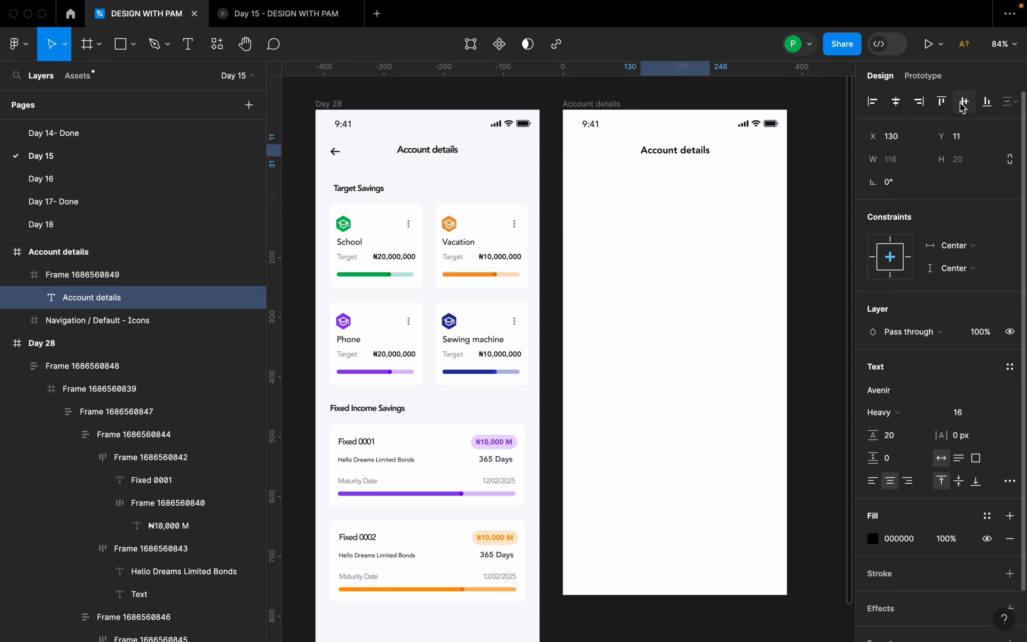
pyautogui.click(684, 213)
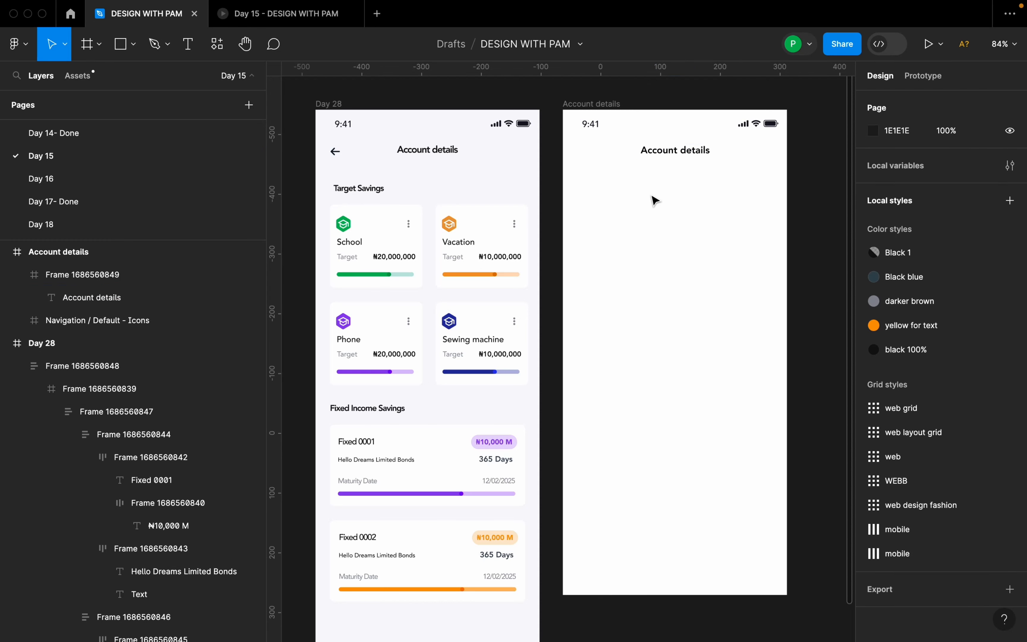
# Insert the narrow left arrow icon from the Heroicons plugin and place it in the header, left of the title.
pyautogui.rightClick(598, 171)
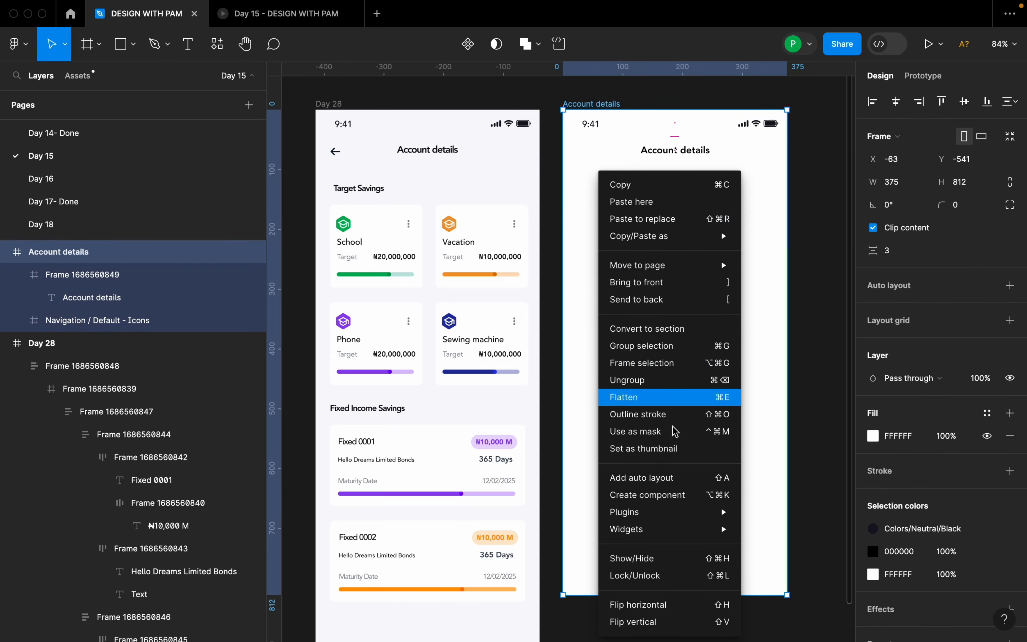
pyautogui.moveTo(676, 508)
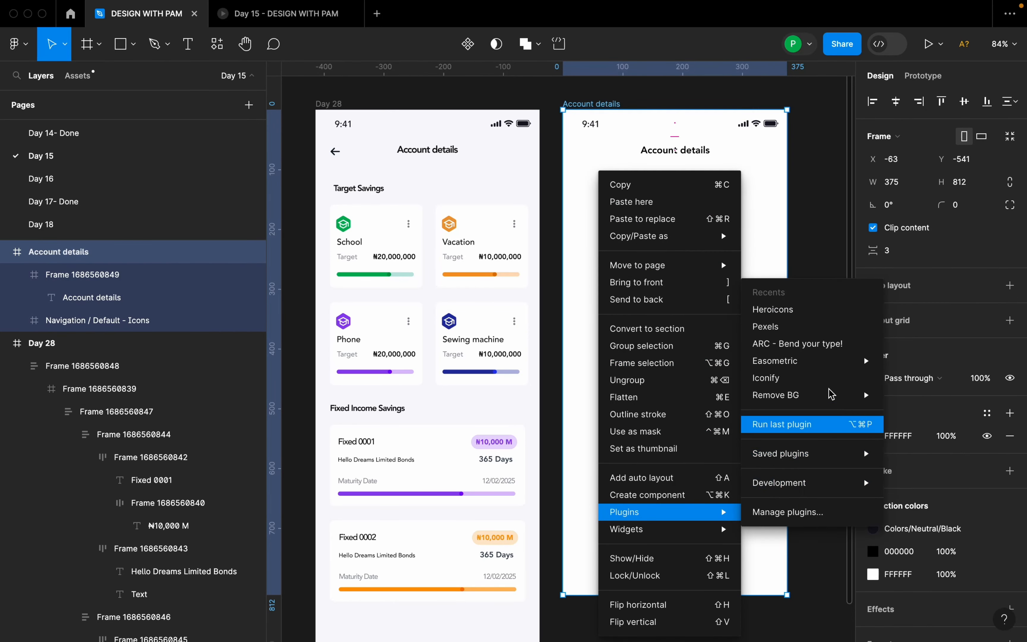
pyautogui.click(794, 313)
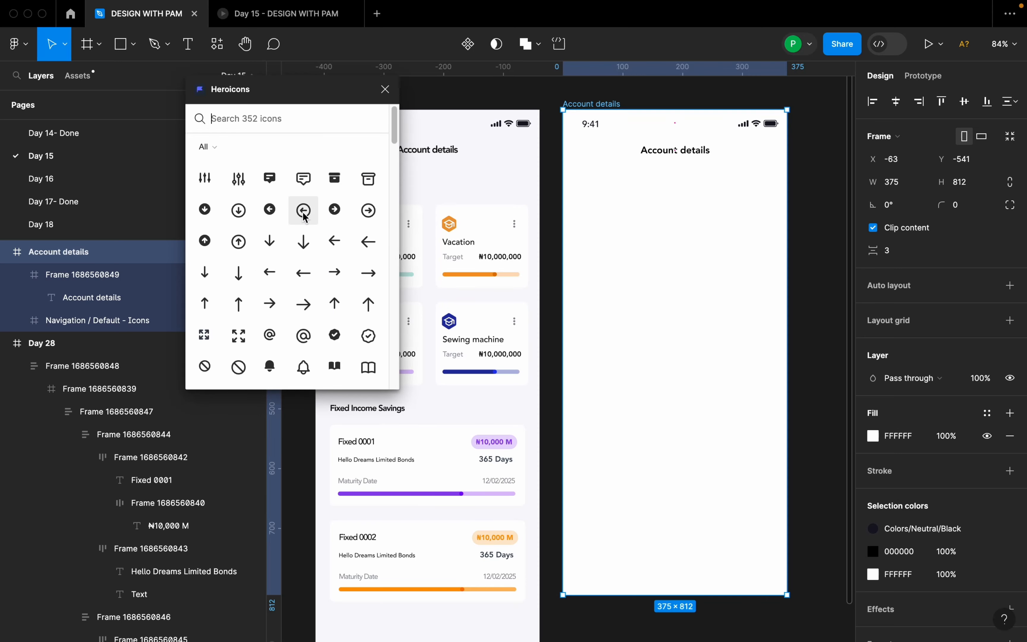
pyautogui.click(272, 273)
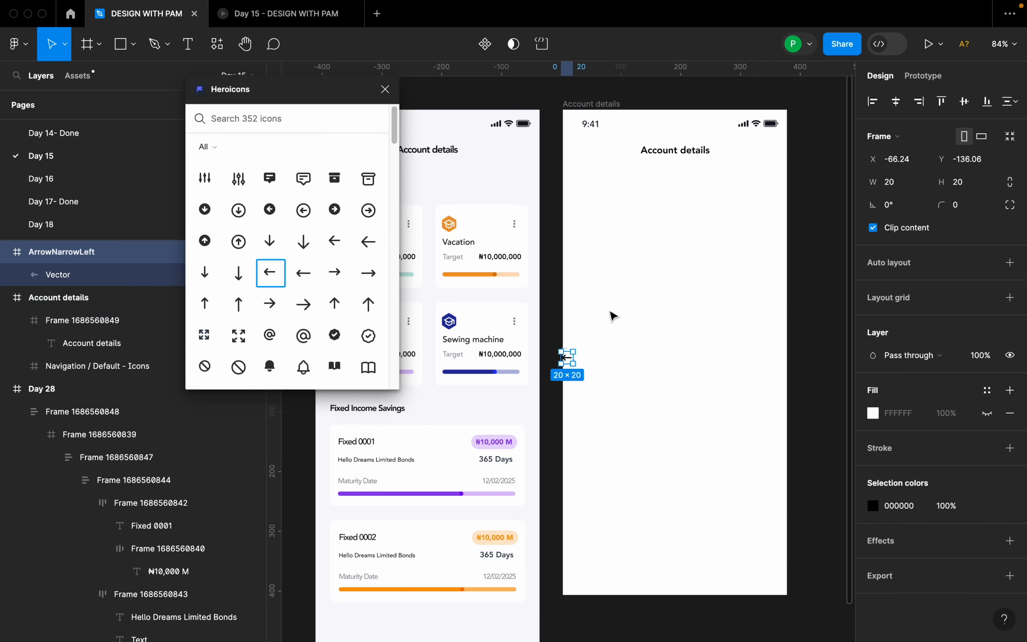
pyautogui.moveTo(571, 359); pyautogui.dragTo(590, 153)
pyautogui.click(681, 195)
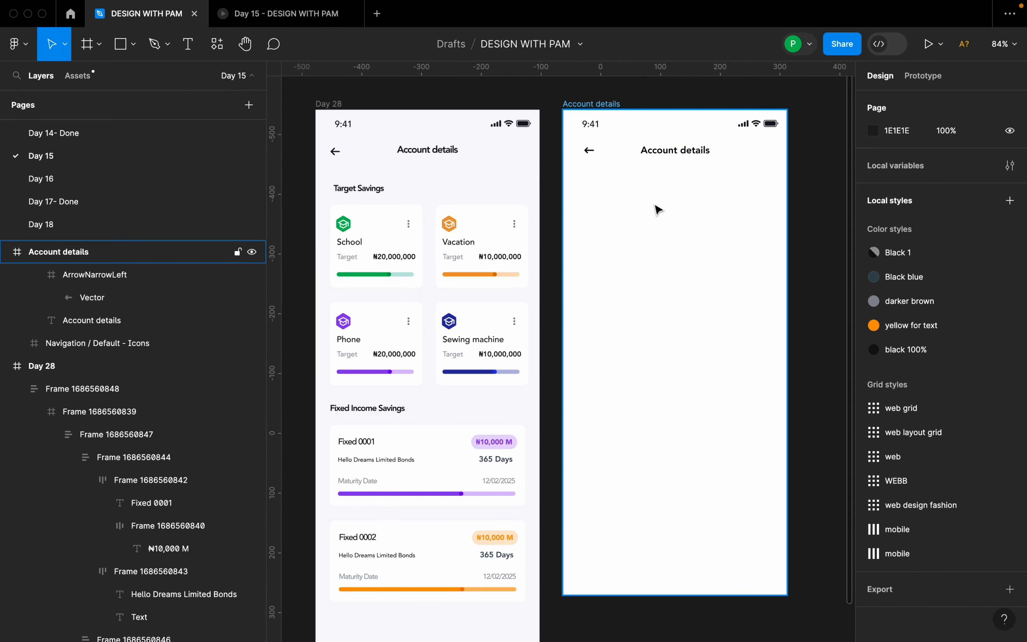
# Apply the last "mobile" grid style to the Account details frame and show the layout grids.
pyautogui.click(599, 104)
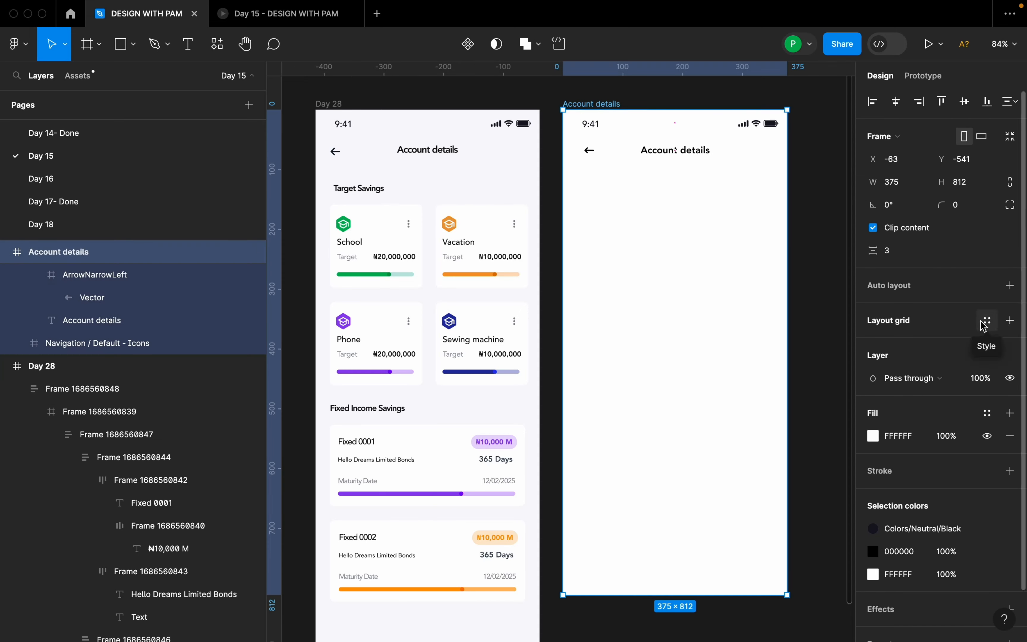
pyautogui.click(986, 324)
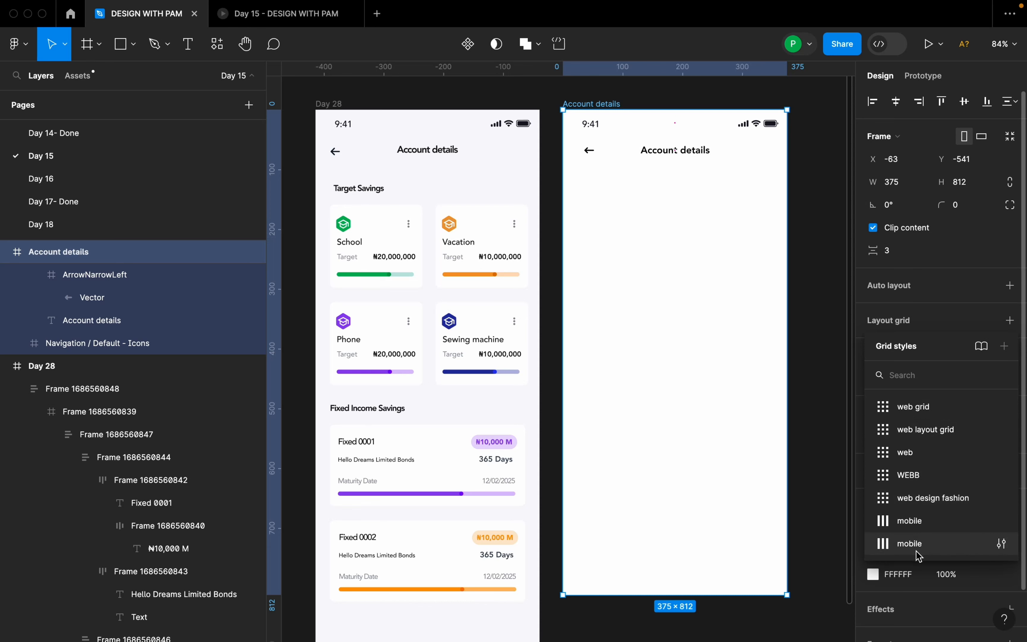
pyautogui.click(988, 542)
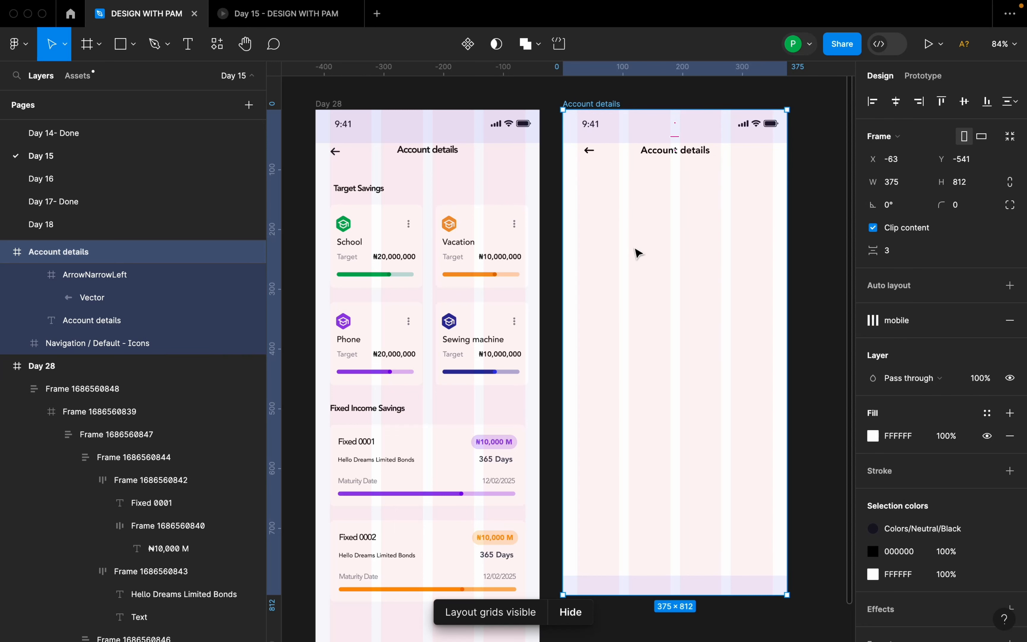
# Add the text "Target savings" below the header and align it with the first grid column at about X 24, Y 133.
pyautogui.press('t')
pyautogui.click(593, 214)
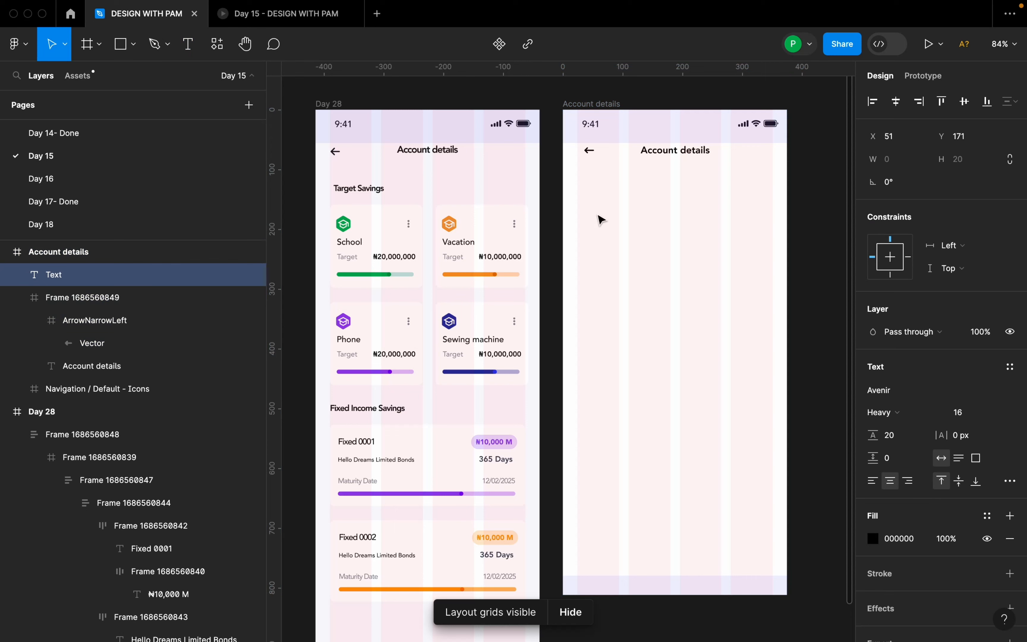
pyautogui.write('Target')
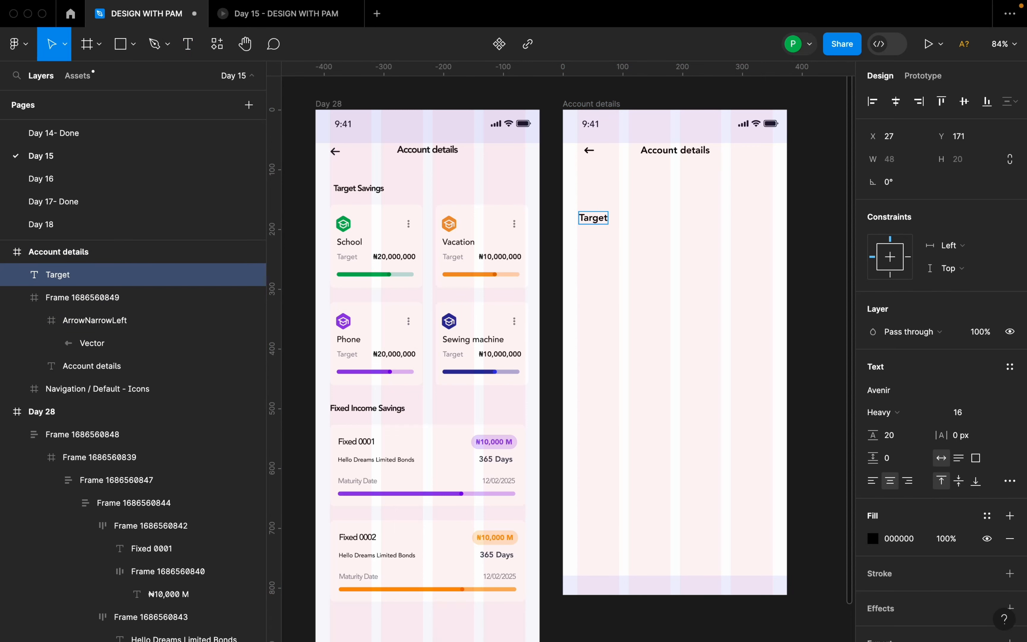
pyautogui.write(' savings')
pyautogui.press('Escape')
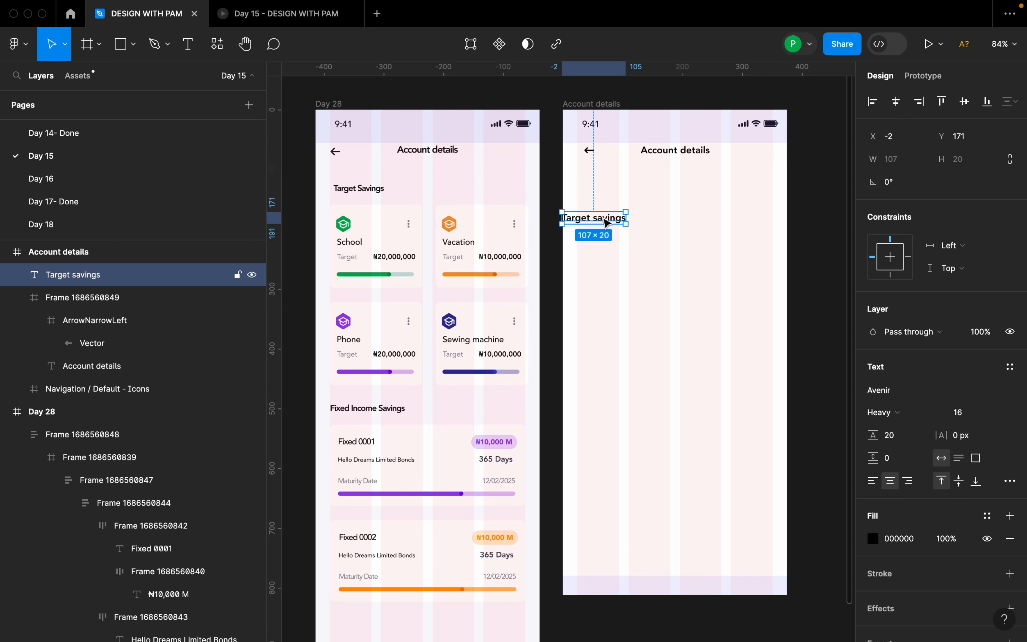
pyautogui.moveTo(603, 218); pyautogui.dragTo(619, 195)
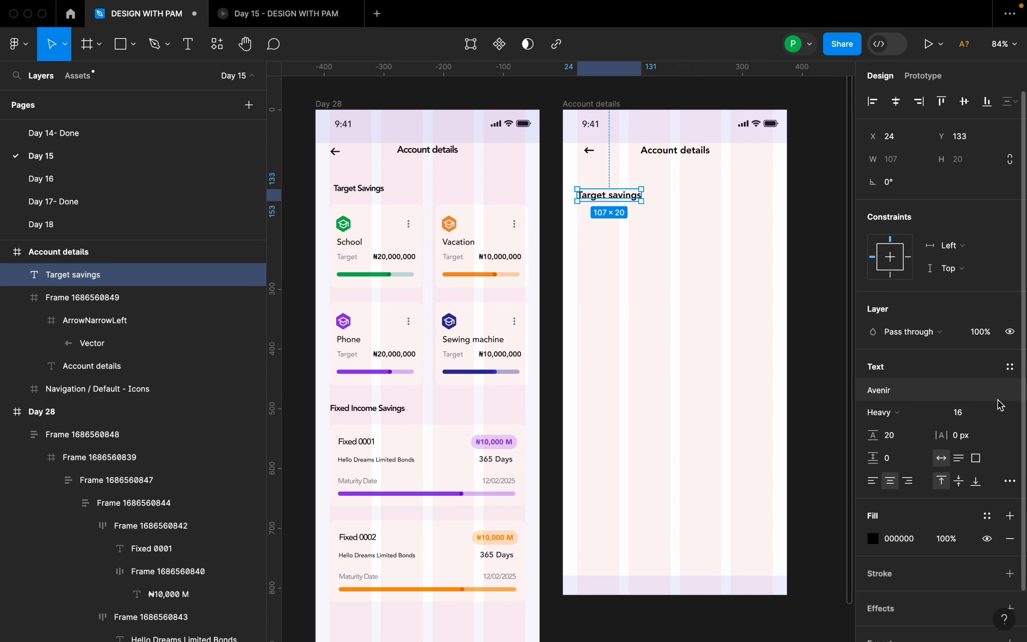
# Set the "Target savings" text to size 14 and reposition it at X 24, Y 115 against the first grid column.
pyautogui.click(987, 412)
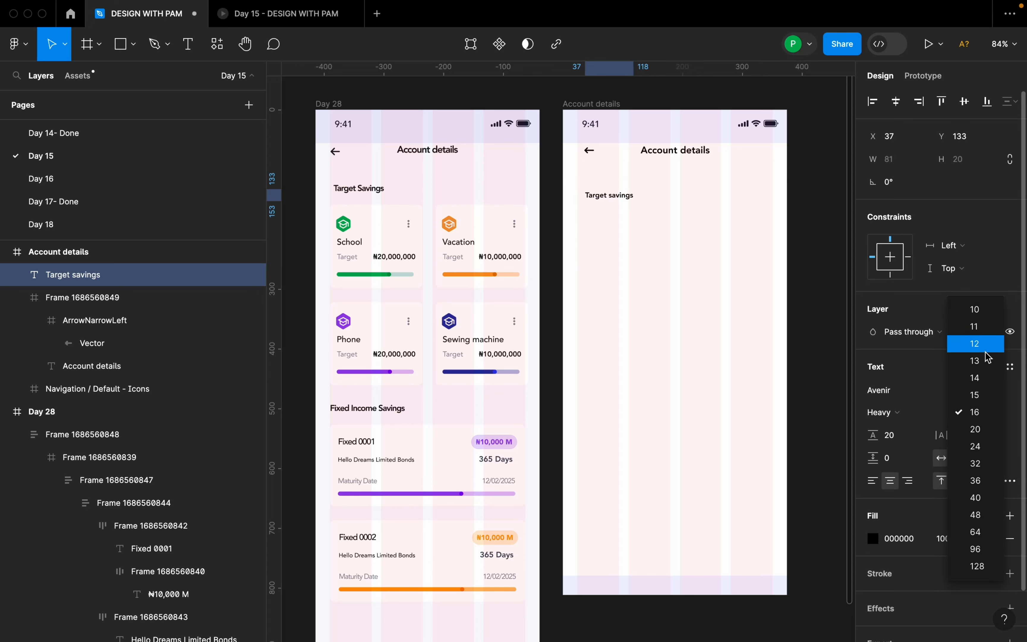
pyautogui.click(981, 378)
pyautogui.moveTo(614, 203)
pyautogui.mouseDown()
pyautogui.moveTo(614, 191)
pyautogui.moveTo(623, 194)
pyautogui.mouseUp()
pyautogui.scroll(1, 624, 196)
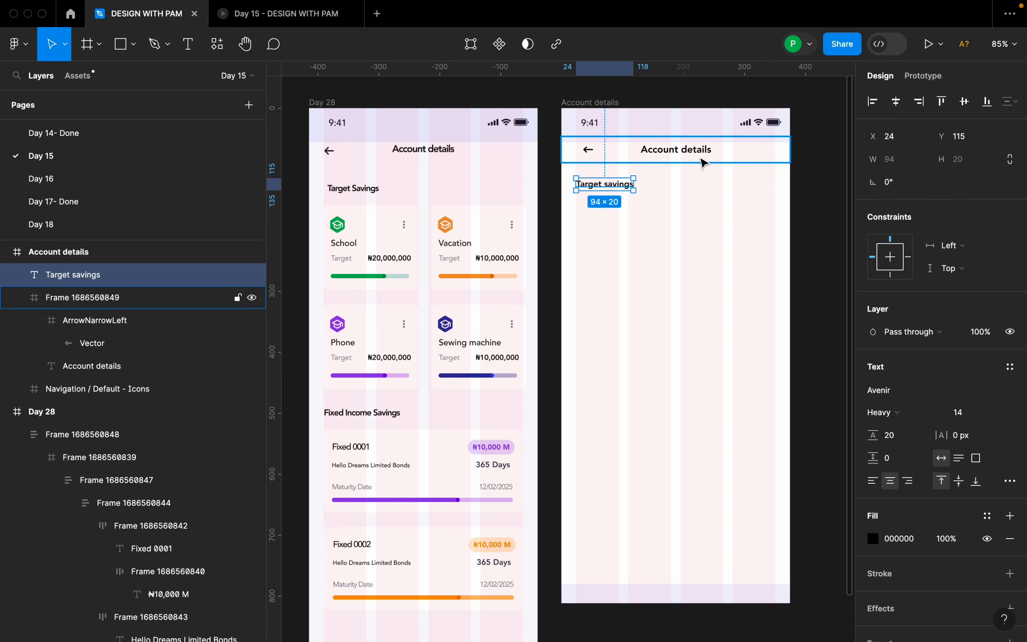
# Nudge the "Target savings" text slightly upward along the first grid column.
pyautogui.doubleClick(685, 157)
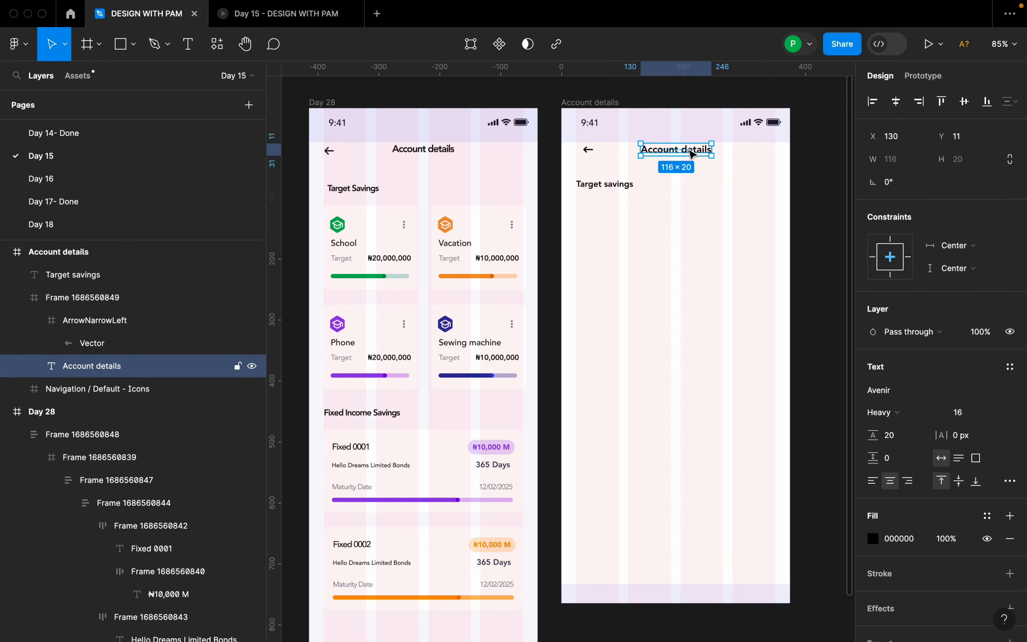
pyautogui.click(683, 202)
pyautogui.click(622, 188)
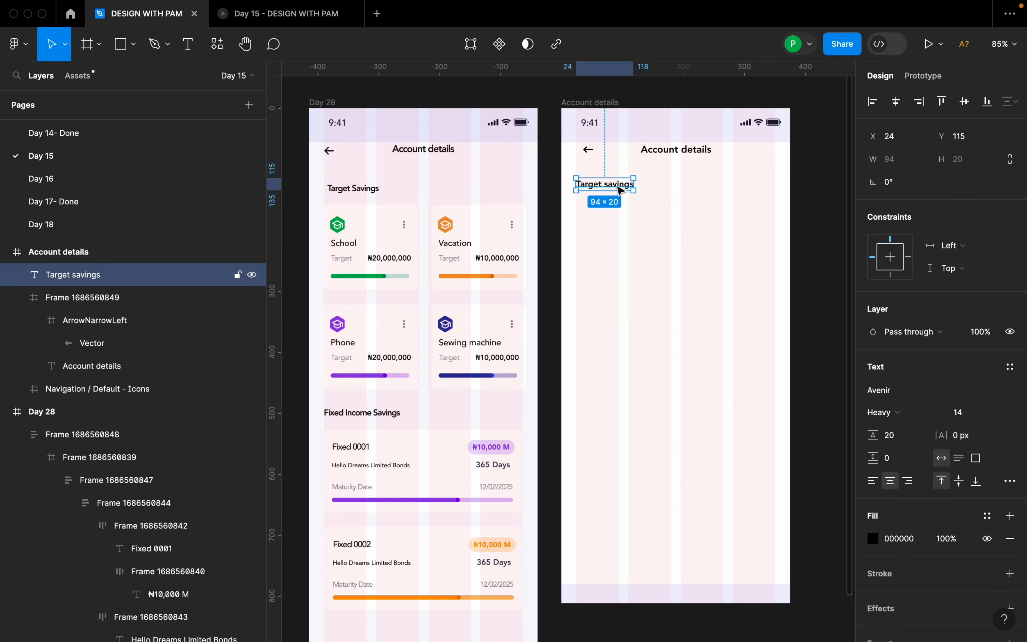
pyautogui.moveTo(619, 190); pyautogui.dragTo(619, 188)
pyautogui.click(649, 229)
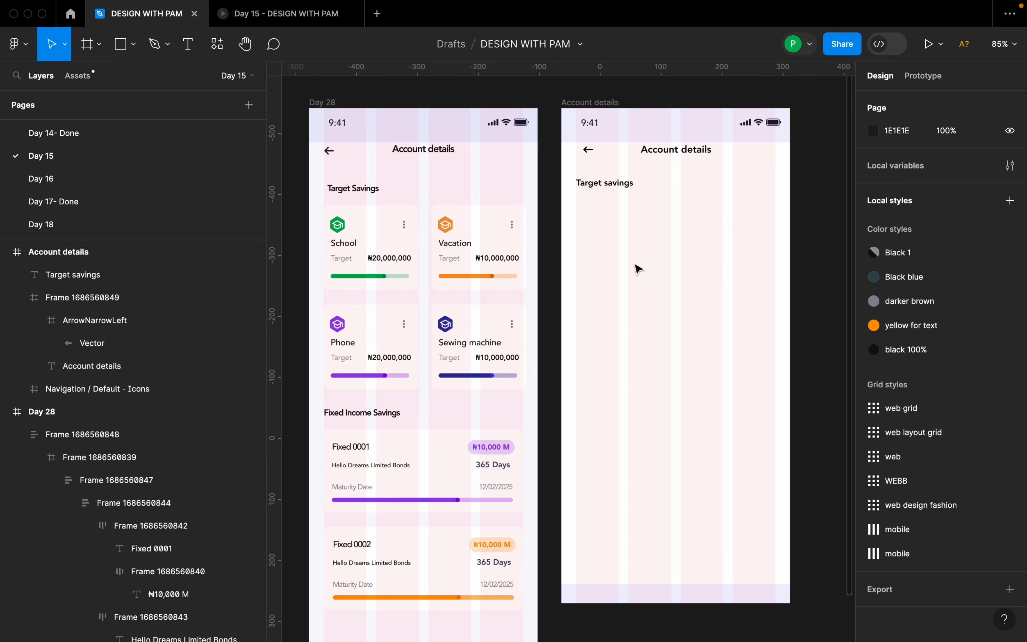
# Draw a card frame about 156 × 122 at X 24, Y 169 below "Target savings", spanning the first two grid columns.
pyautogui.press('f')
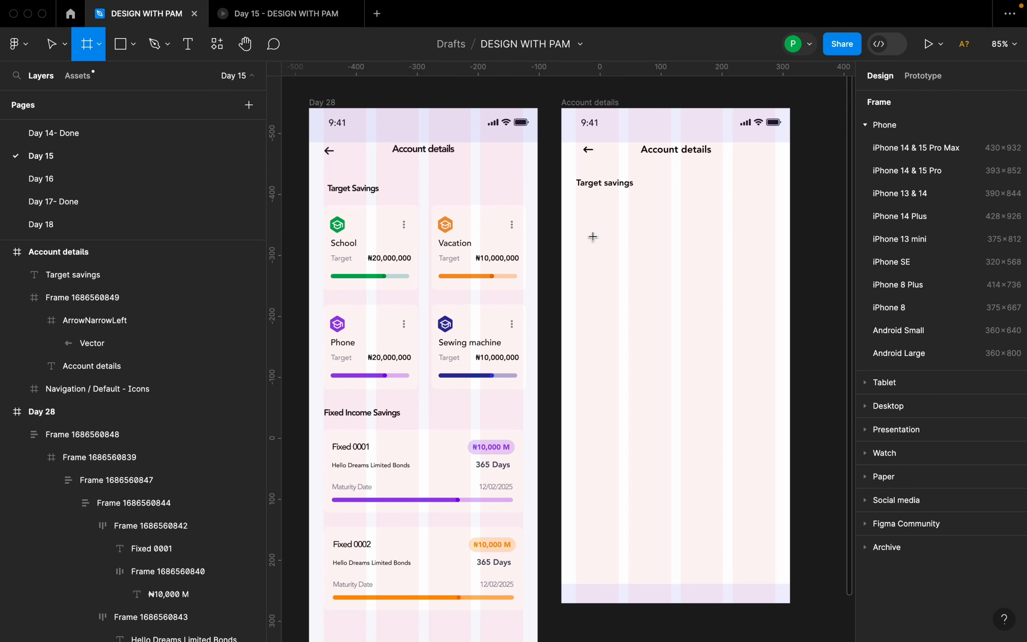
pyautogui.moveTo(576, 212); pyautogui.dragTo(671, 285)
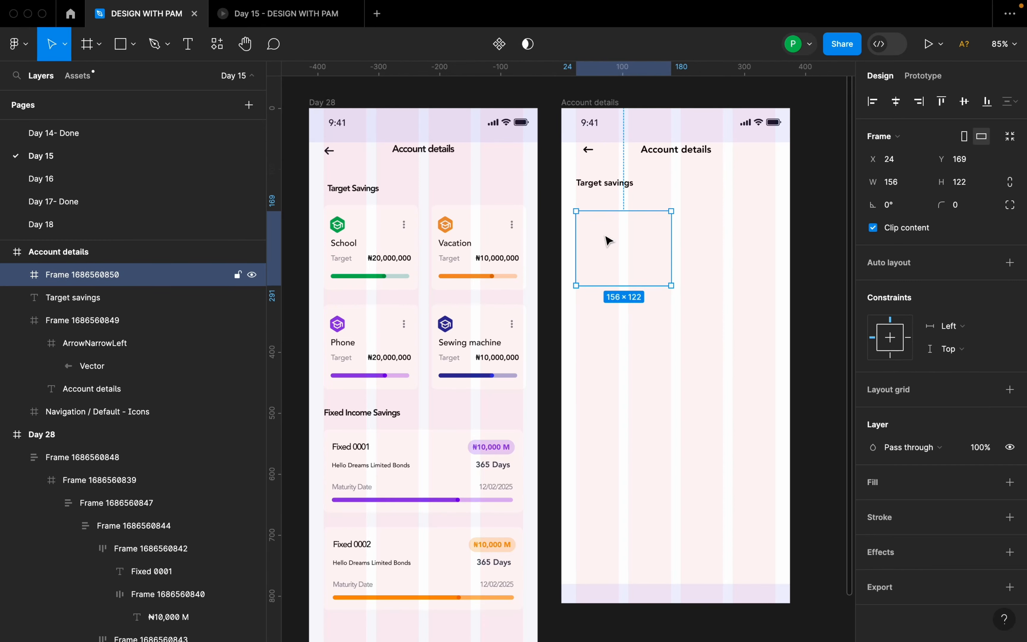
pyautogui.scroll(3, 658, 231)
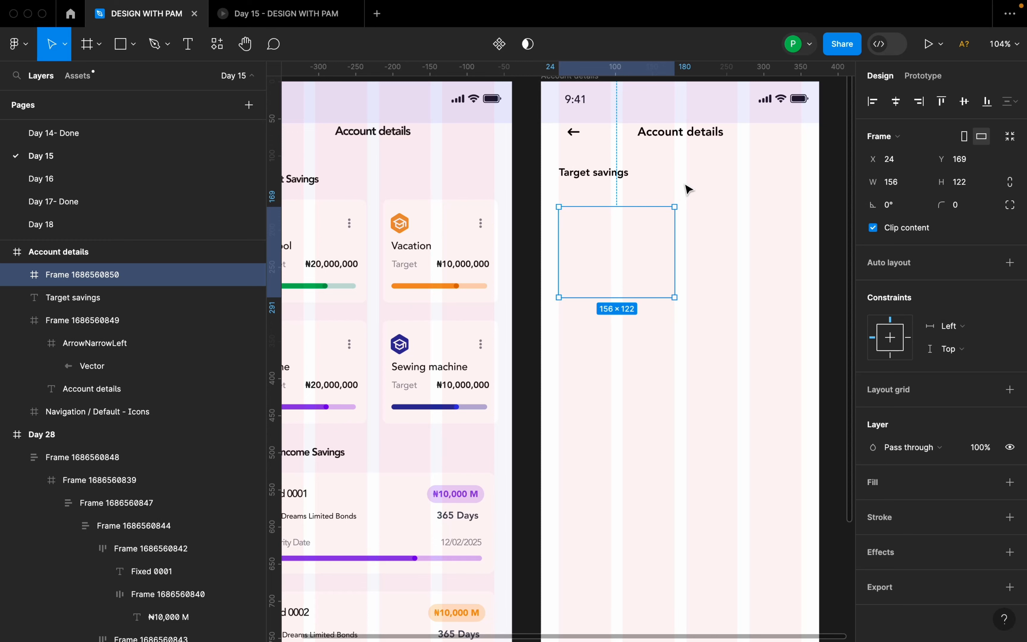
# Try a width of 155 for the empty card frame.
pyautogui.click(896, 187)
pyautogui.write('1')
pyautogui.press('Return')
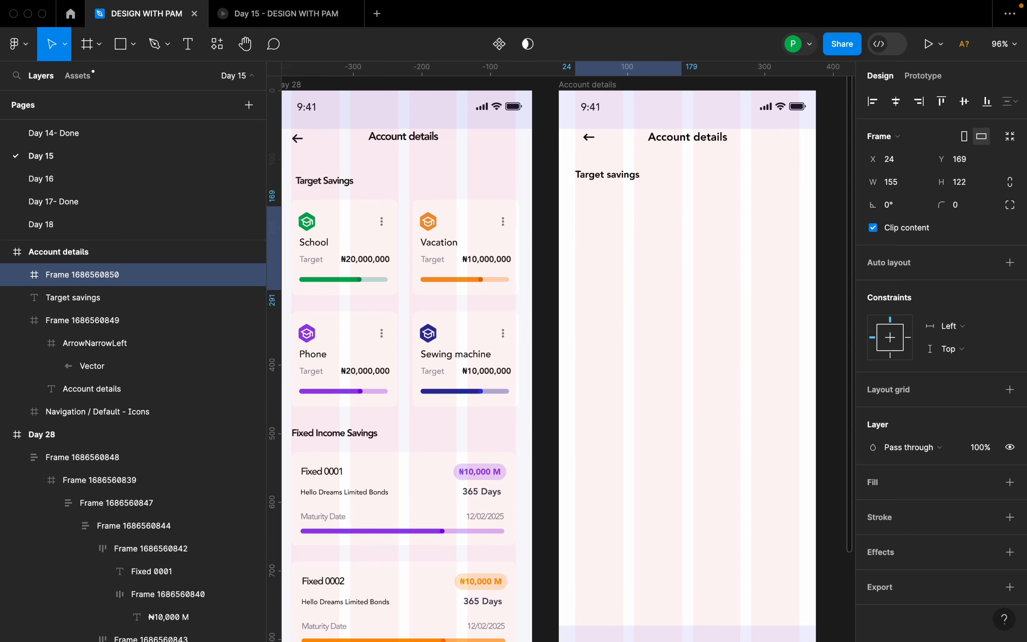
pyautogui.scroll(5, 694, 257)
pyautogui.moveTo(661, 212); pyautogui.dragTo(661, 211)
pyautogui.moveTo(363, 189); pyautogui.dragTo(365, 190)
pyautogui.scroll(-10, 554, 224)
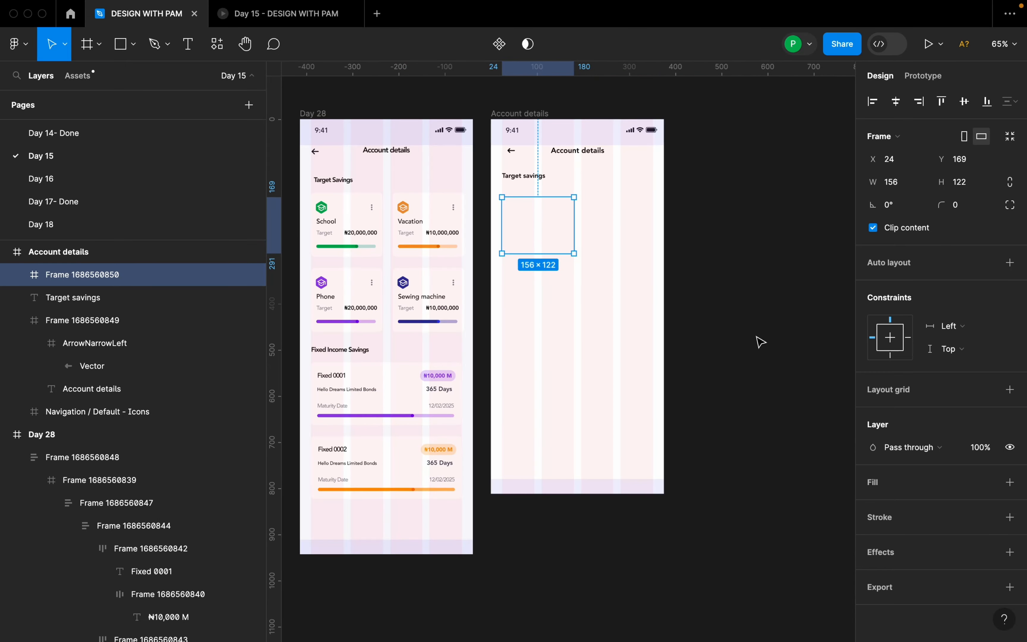
# Fill the new Account details frame with the background colour F9F8FC sampled from the Day 28 frame.
pyautogui.scroll(-1, 676, 300)
pyautogui.press('Escape')
pyautogui.hscroll(-2, 599, 298)
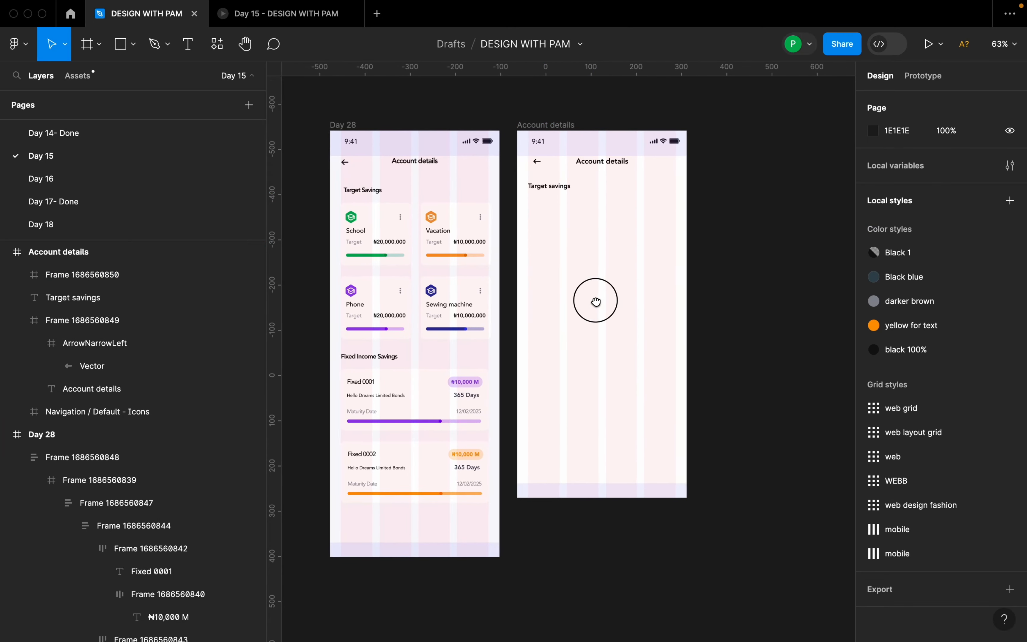
pyautogui.click(563, 126)
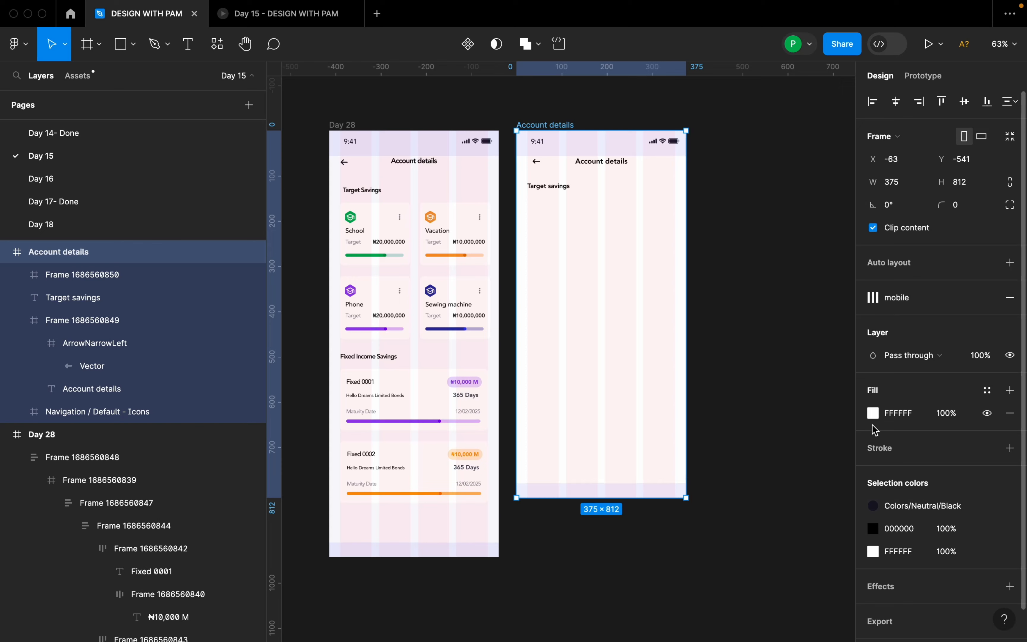
pyautogui.click(873, 413)
pyautogui.click(705, 471)
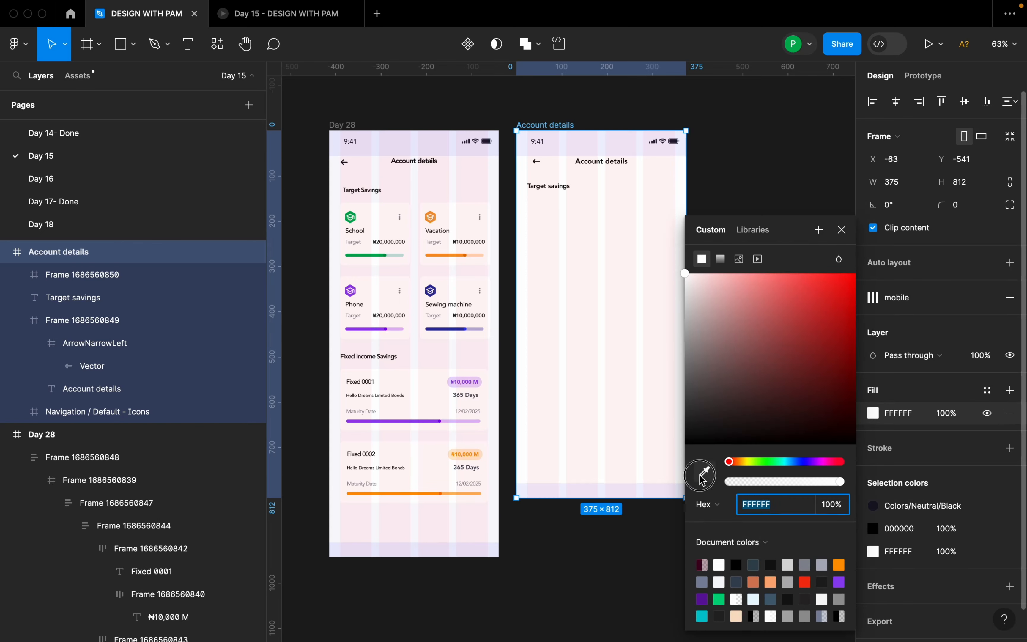
pyautogui.click(483, 531)
pyautogui.click(483, 531)
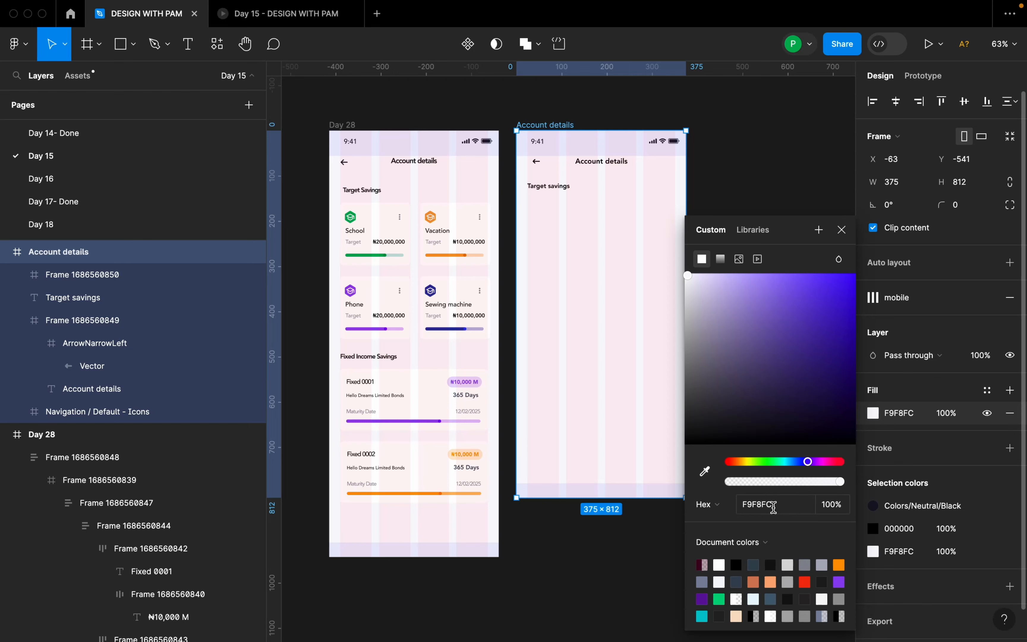
pyautogui.click(841, 229)
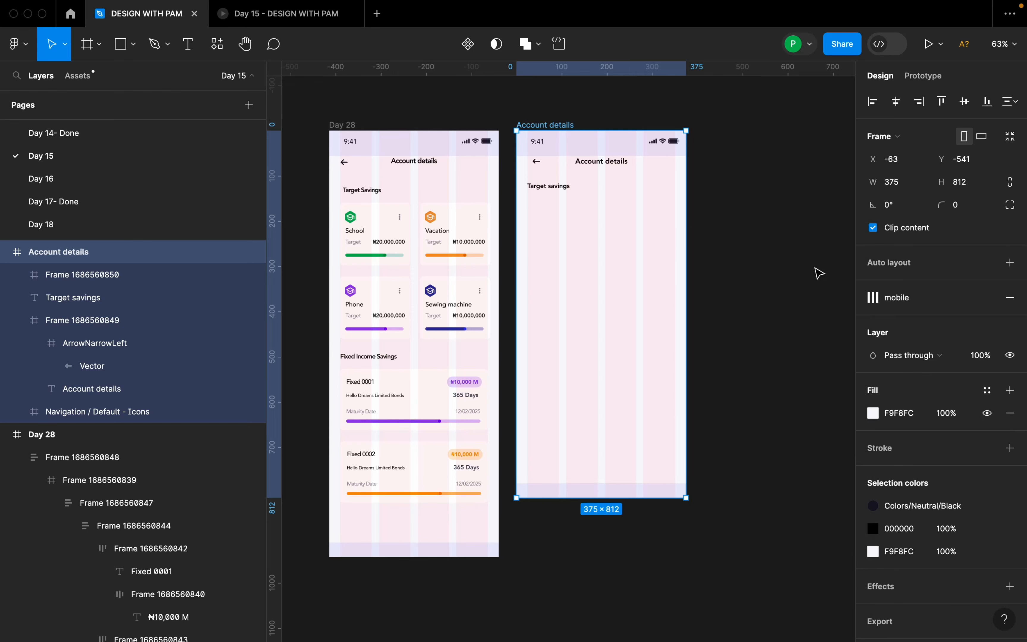
# Give the empty card frame a white FFFFFF fill and set its height to 138.
pyautogui.click(580, 259)
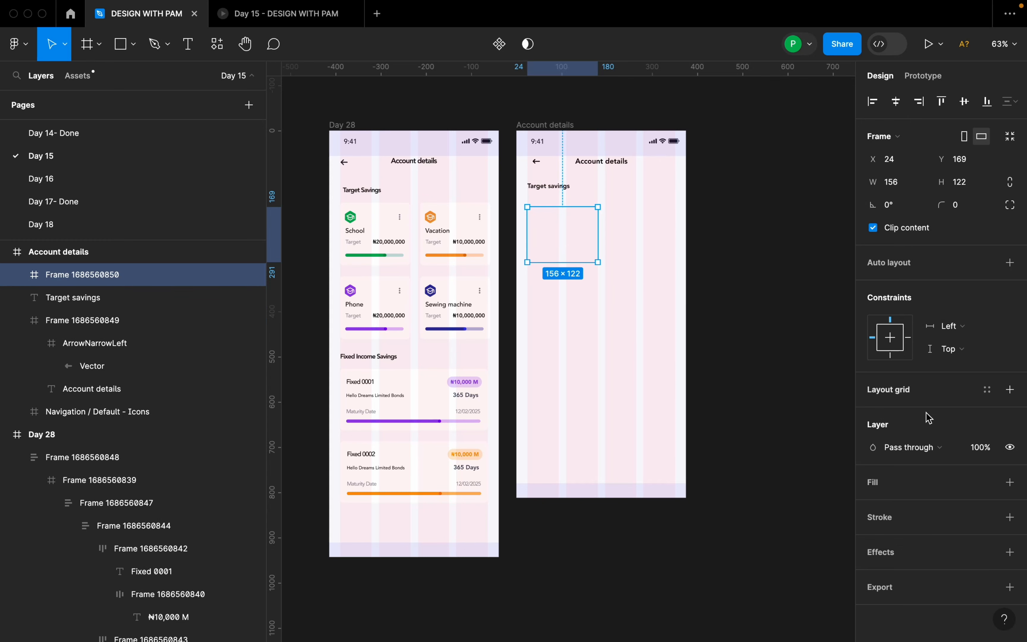
pyautogui.click(1010, 482)
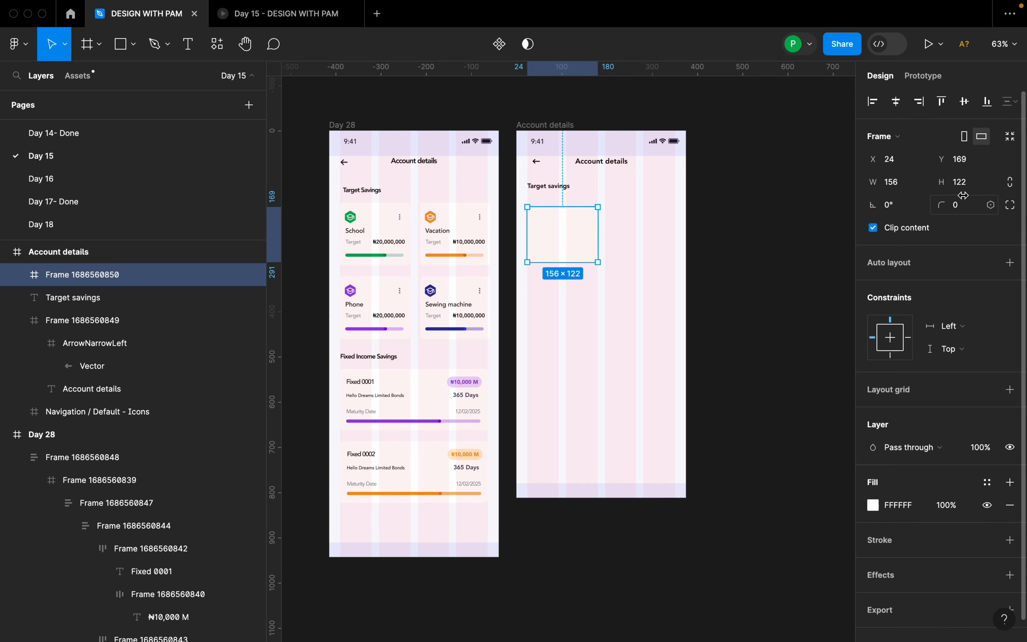
pyautogui.click(969, 187)
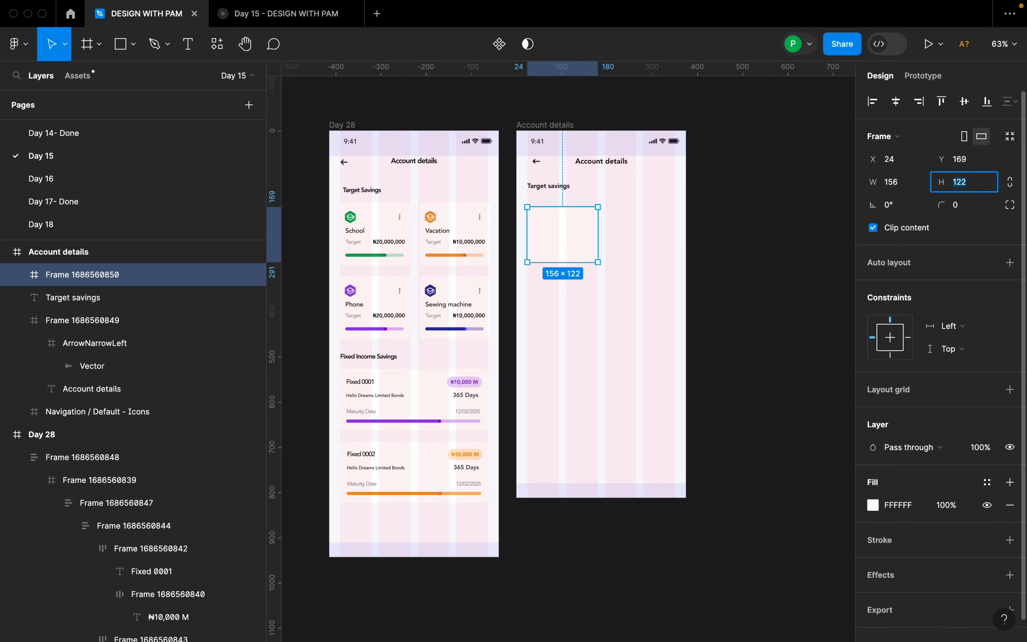
pyautogui.press('Return')
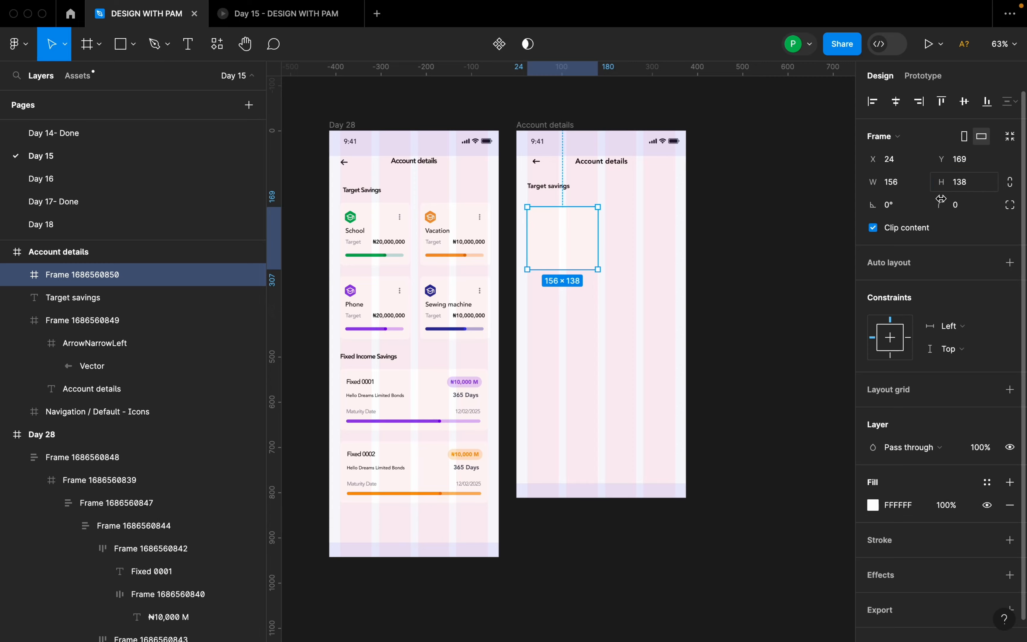
pyautogui.click(756, 259)
pyautogui.click(592, 254)
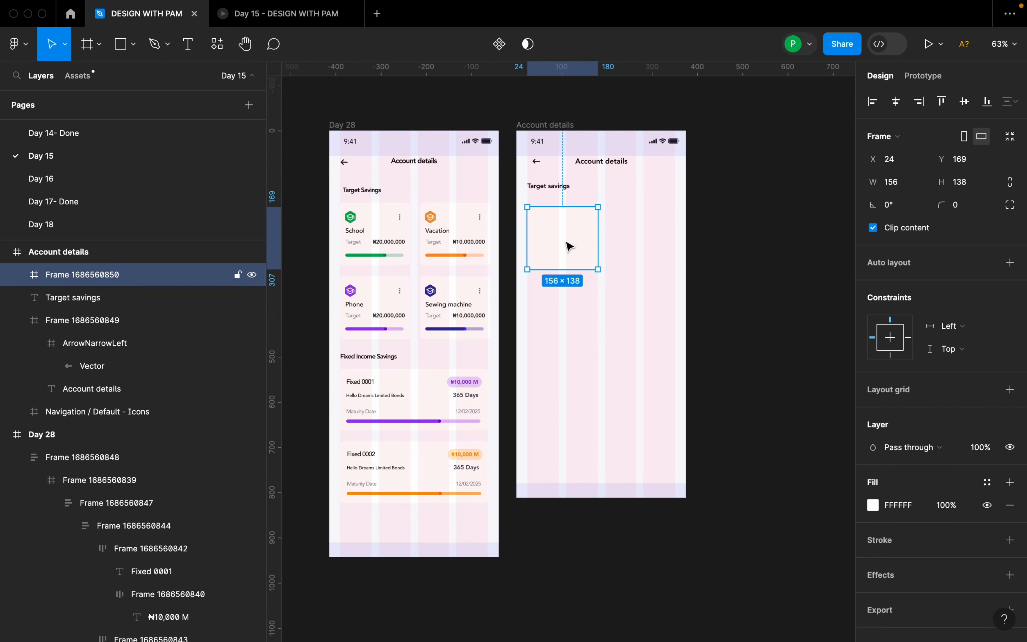
pyautogui.scroll(10, 378, 223)
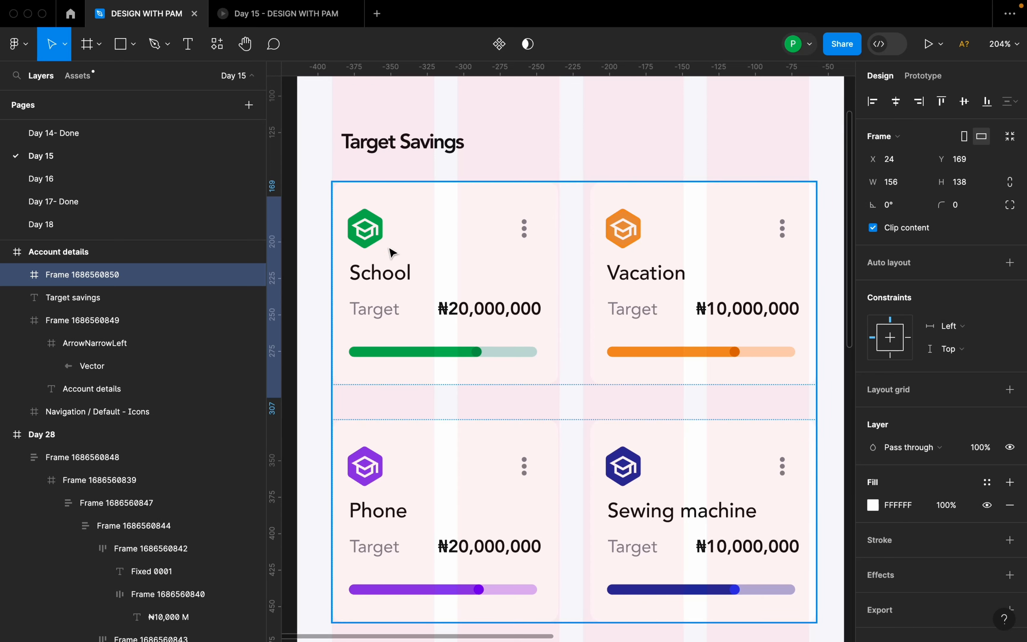
pyautogui.click(164, 44)
pyautogui.click(157, 93)
pyautogui.click(168, 59)
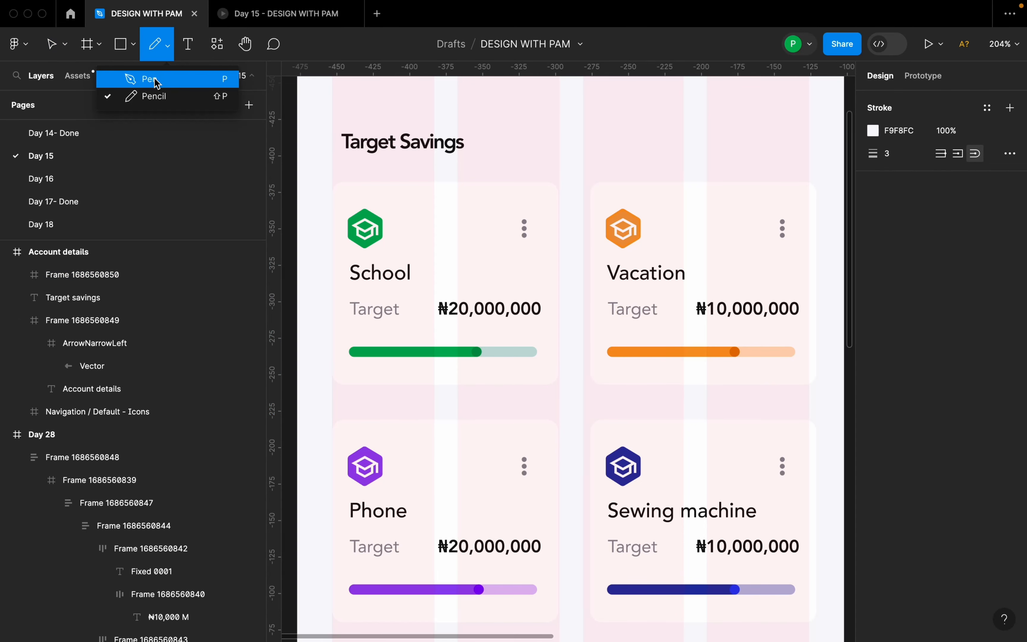
pyautogui.click(155, 80)
pyautogui.scroll(-5, 355, 223)
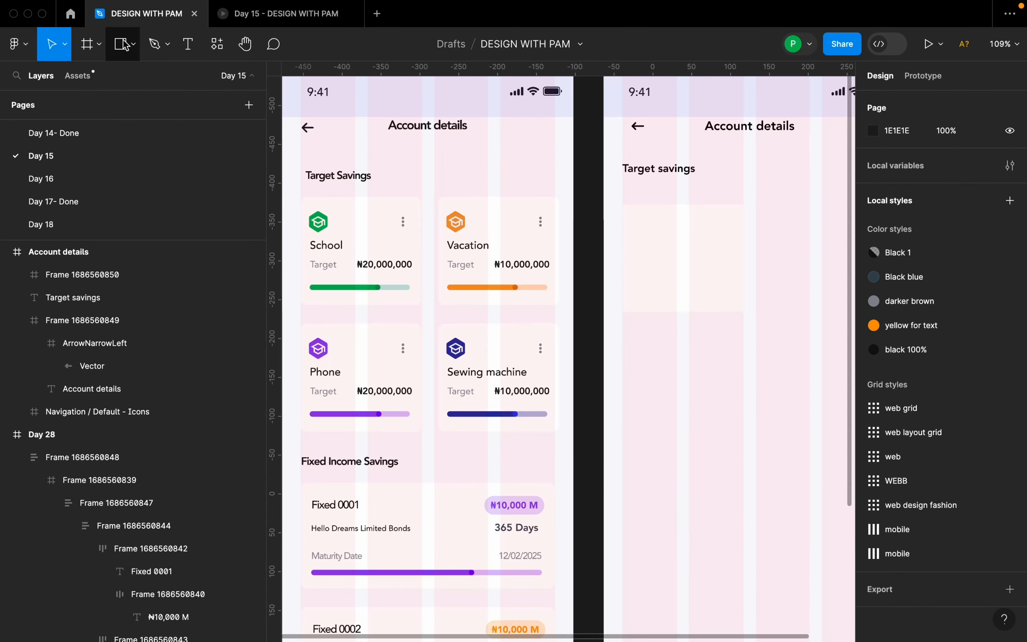
pyautogui.press('v')
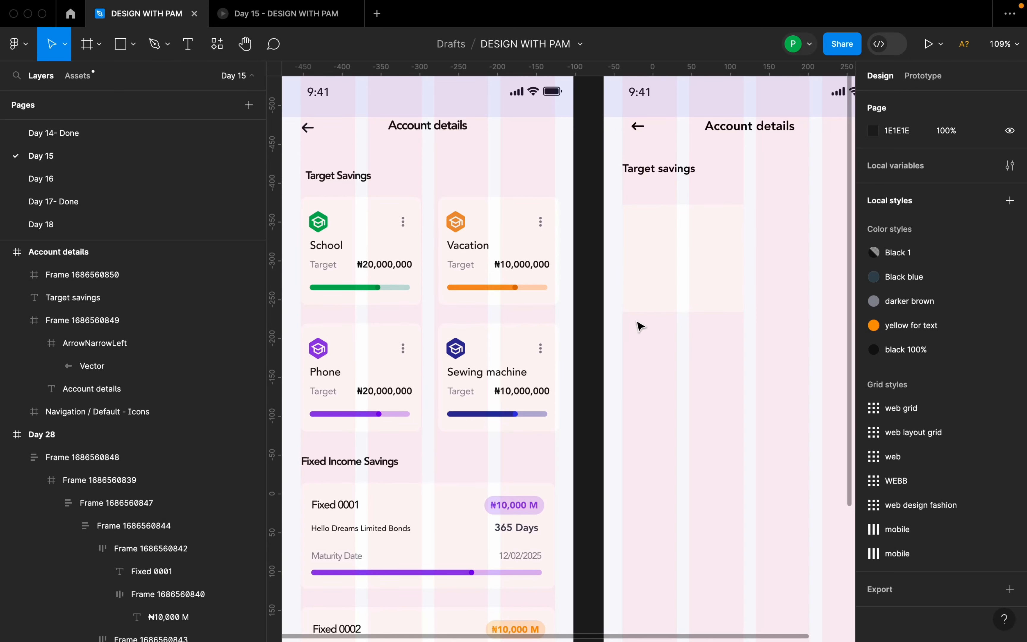
# Draw a closed six-point hexagon about 46 × 73.5 with the Pen tool in the upper-left part of the card.
pyautogui.click(167, 45)
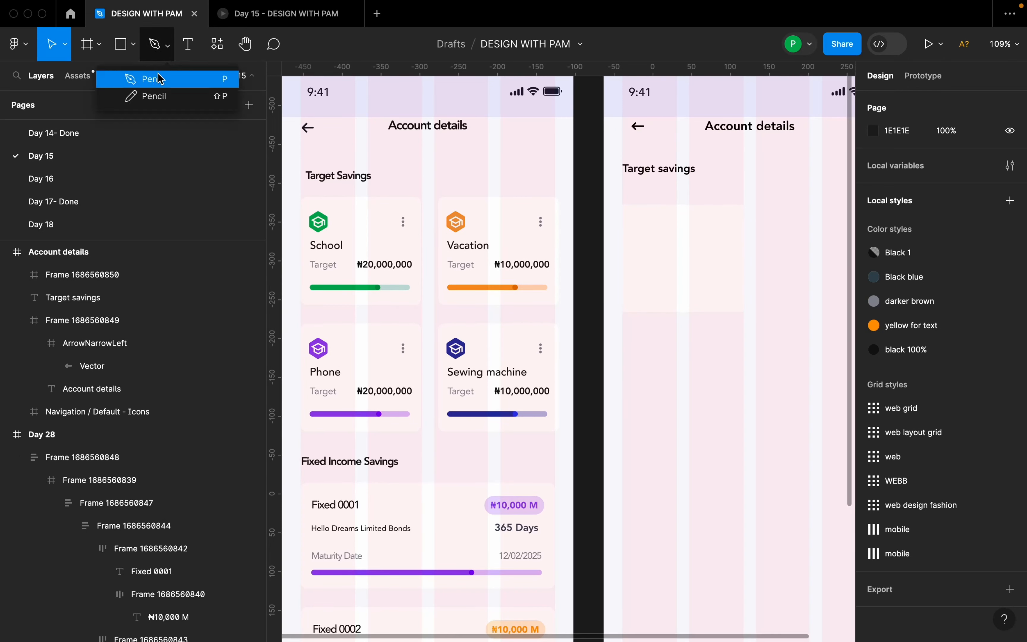
pyautogui.click(161, 76)
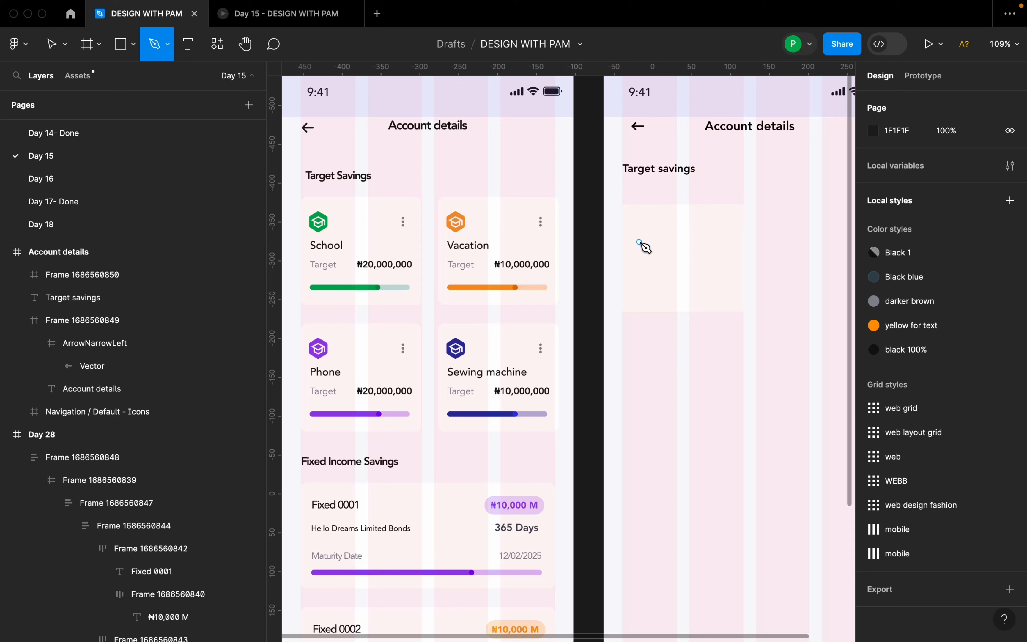
pyautogui.click(656, 224)
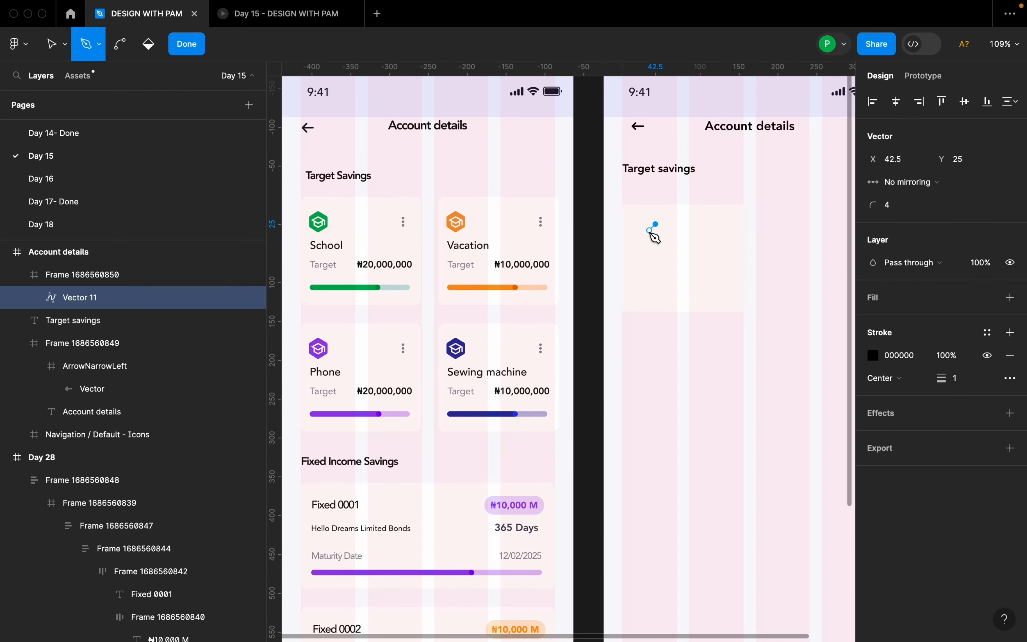
pyautogui.click(638, 243)
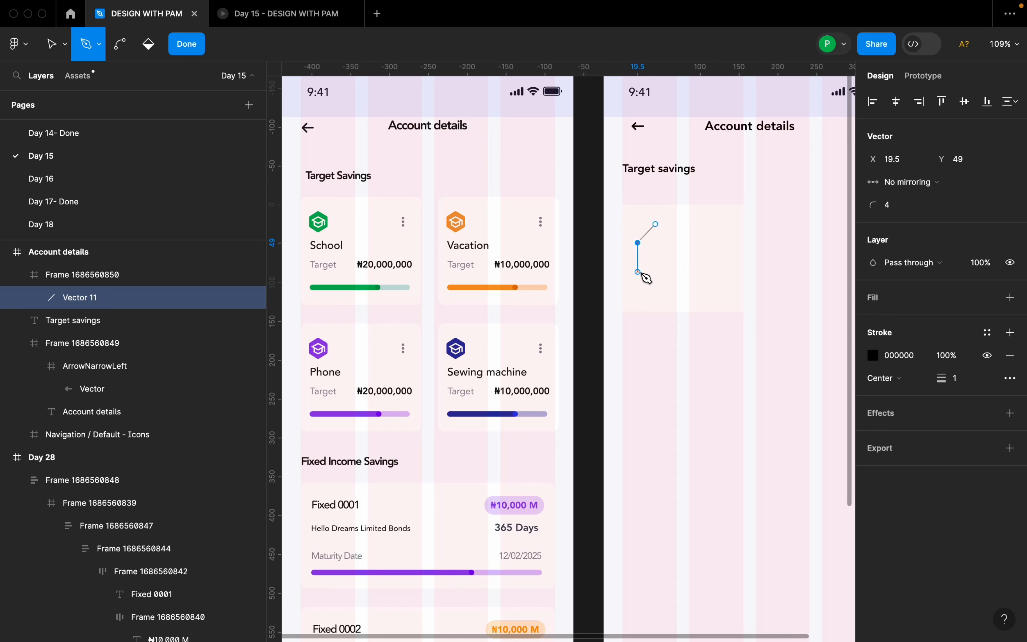
pyautogui.click(638, 272)
pyautogui.click(655, 281)
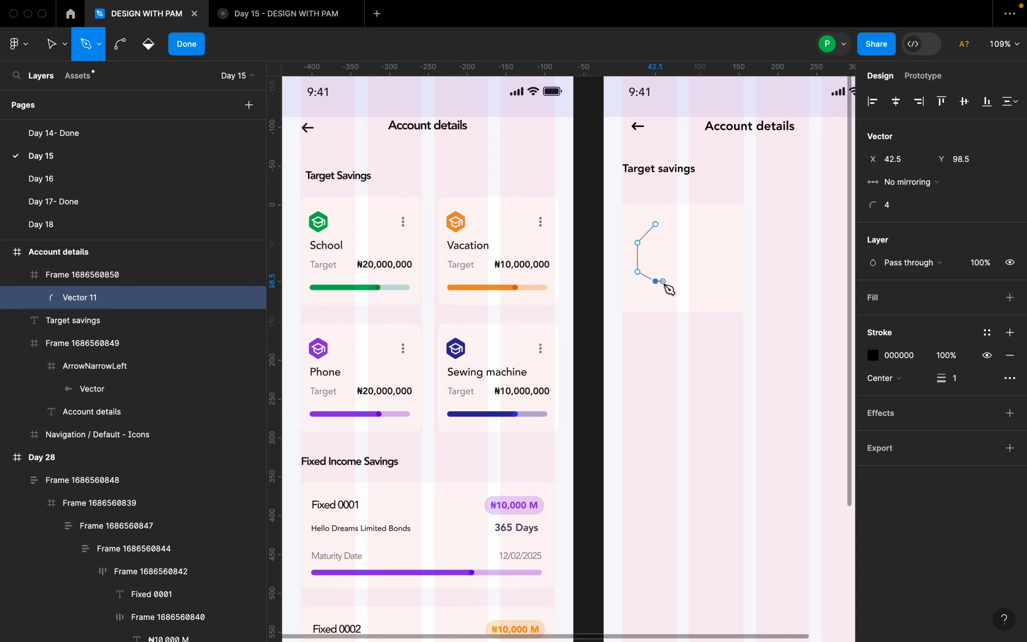
pyautogui.click(673, 272)
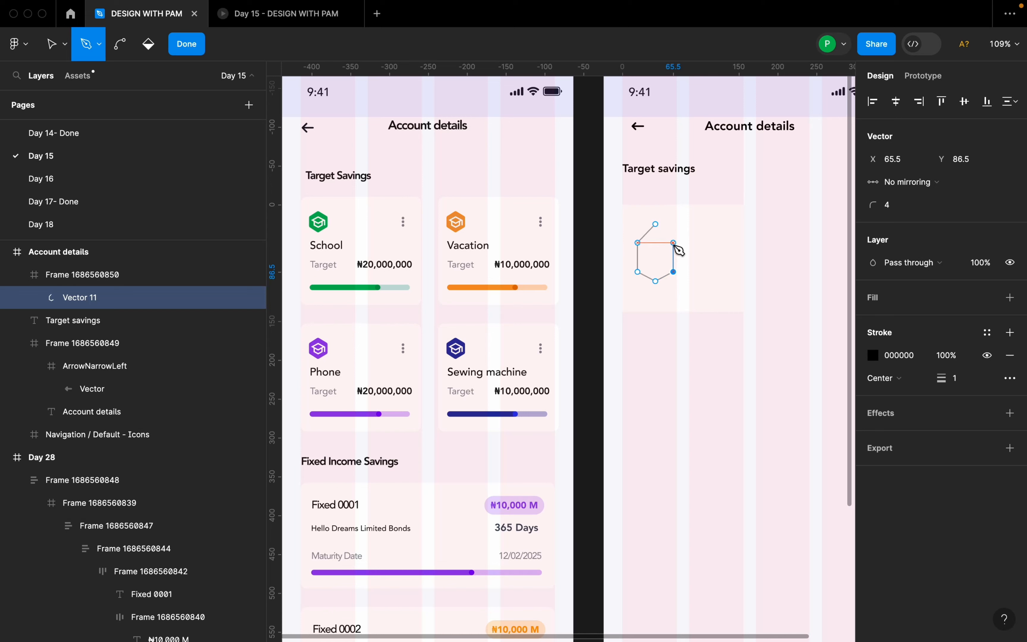
pyautogui.click(673, 243)
pyautogui.click(657, 225)
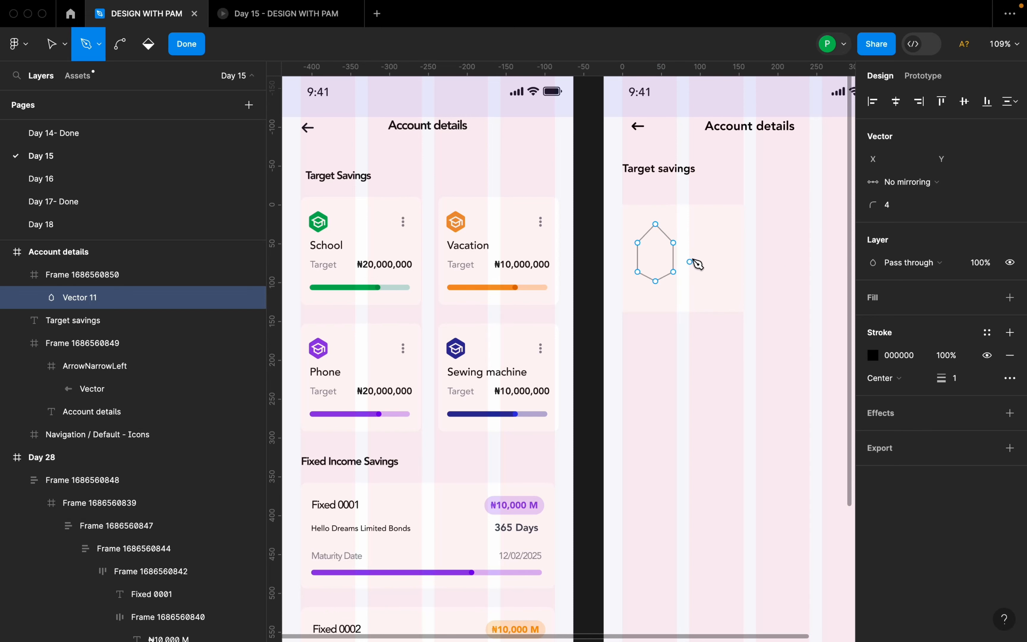
pyautogui.click(178, 51)
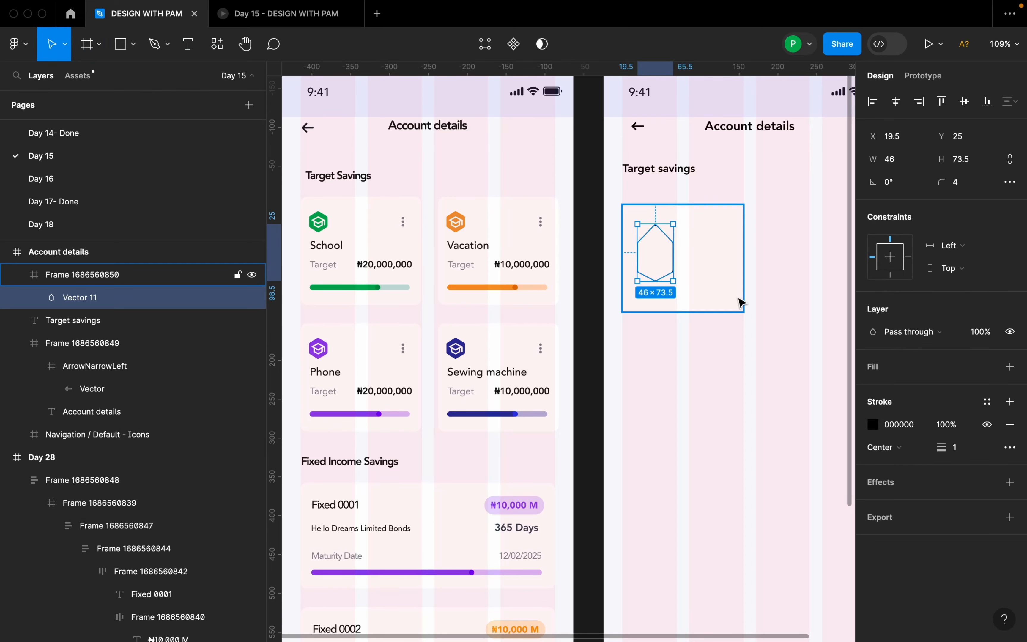
# Shorten the hexagon to about 47 × 53 and move it to X 16, Y 21 inside the card.
pyautogui.moveTo(660, 284); pyautogui.dragTo(664, 264)
pyautogui.click(700, 270)
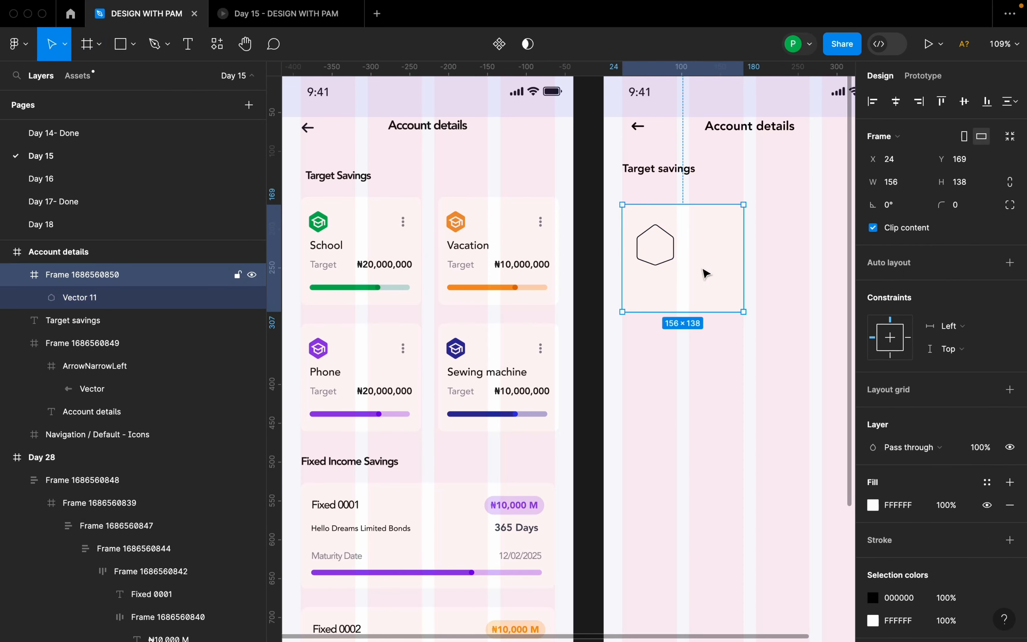
pyautogui.doubleClick(664, 255)
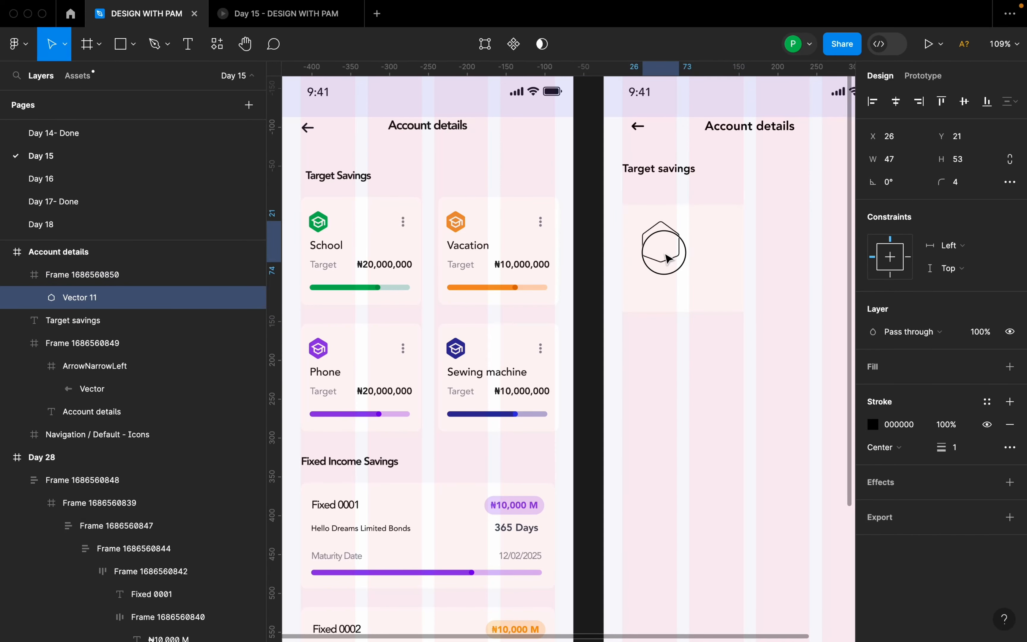
pyautogui.moveTo(658, 254); pyautogui.dragTo(657, 258)
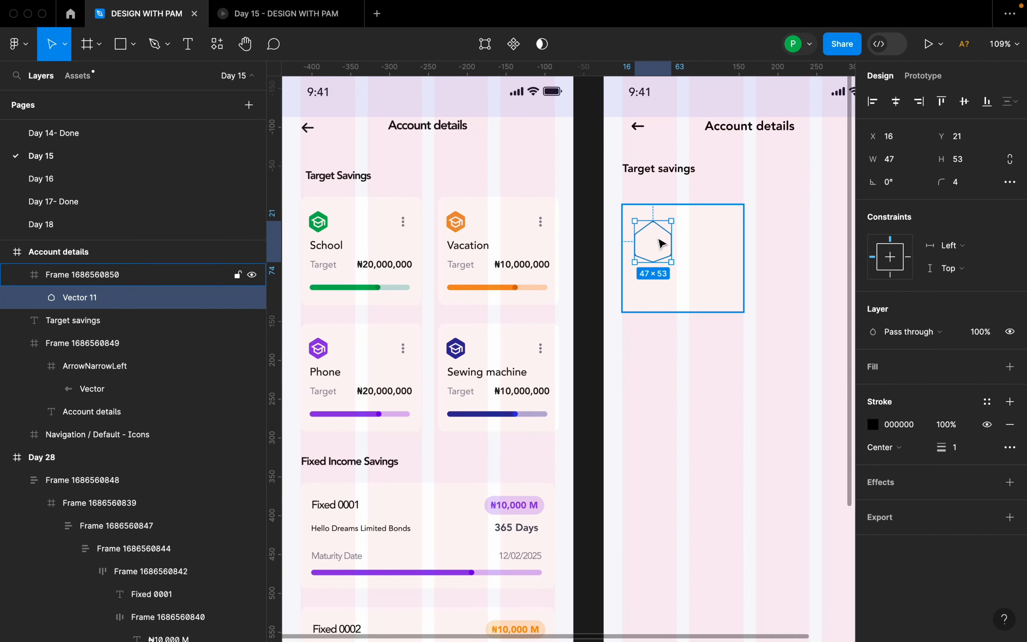
pyautogui.scroll(5, 662, 236)
pyautogui.doubleClick(671, 224)
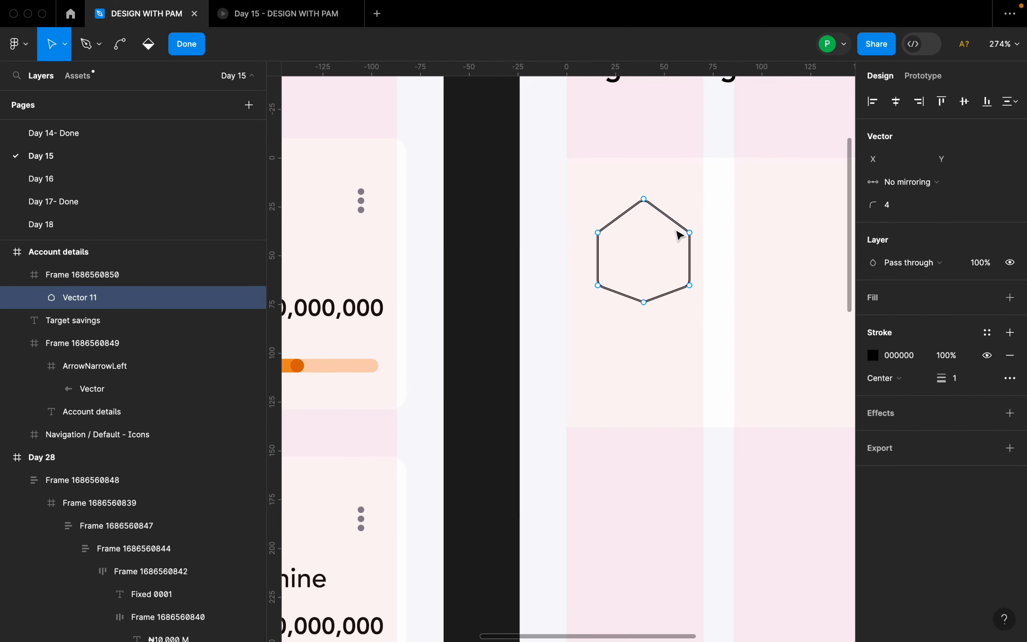
pyautogui.press('Escape')
# Give the hexagon a green 27AE60 fill sampled from the School card's icon in the Day 28 frame.
pyautogui.press('Escape')
pyautogui.click(676, 220)
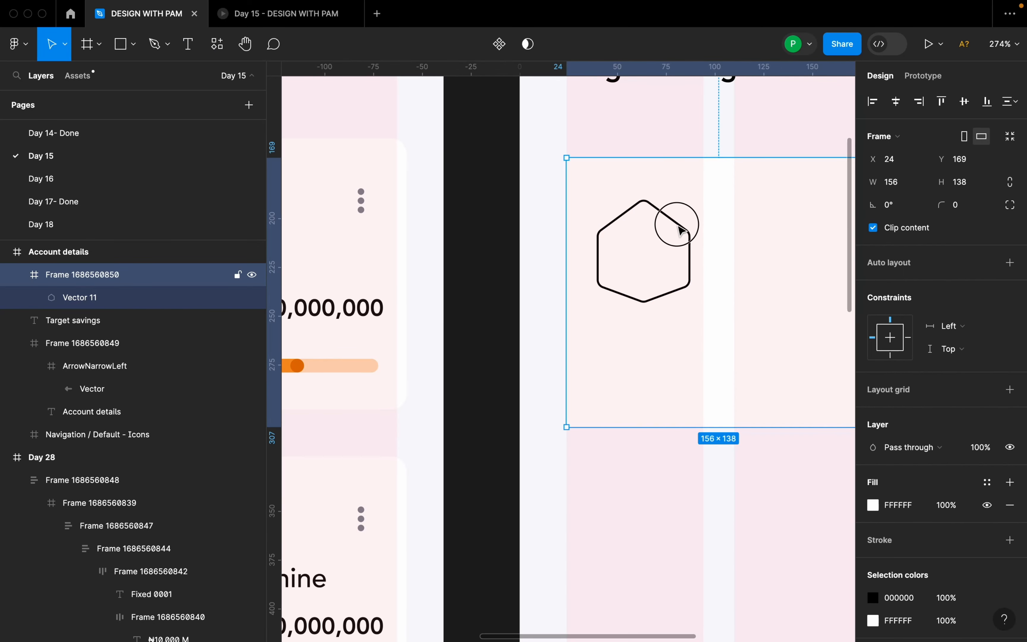
pyautogui.press('Escape')
pyautogui.click(664, 227)
pyautogui.doubleClick(682, 228)
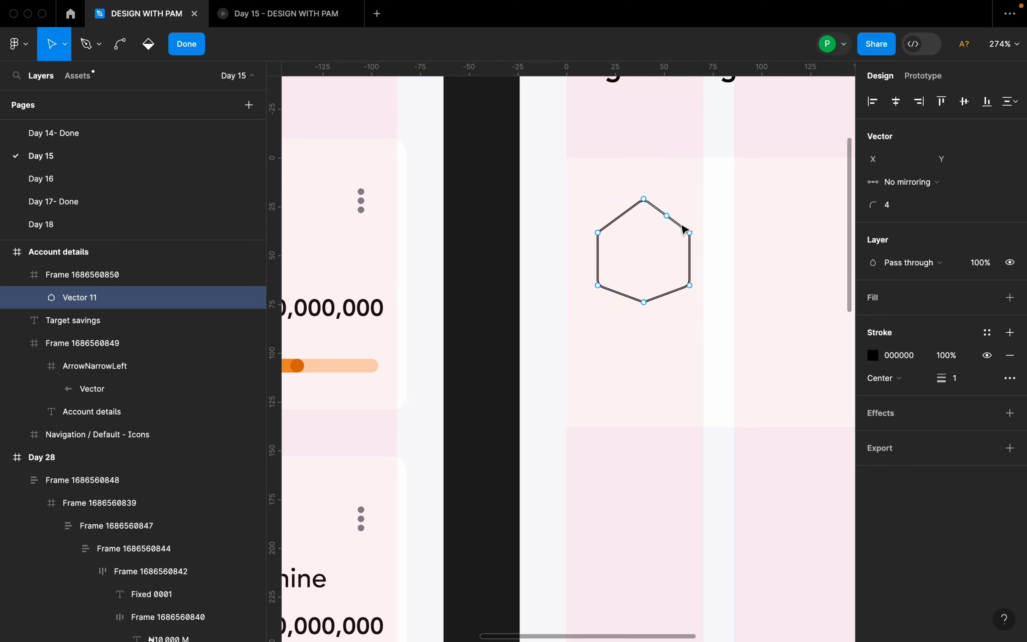
pyautogui.click(1010, 298)
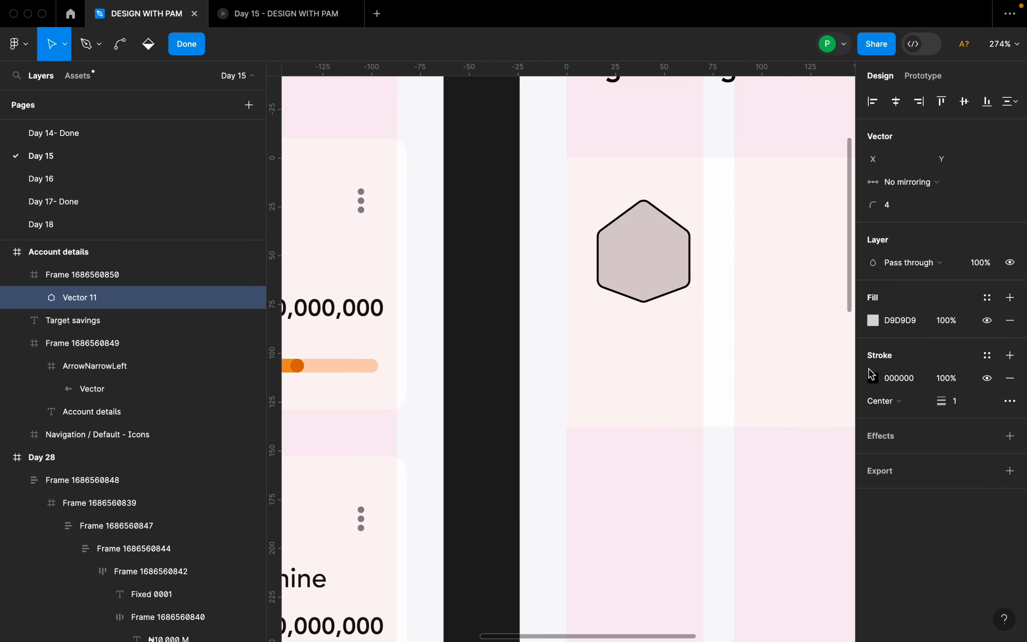
pyautogui.click(872, 321)
pyautogui.click(705, 471)
pyautogui.scroll(-5, 585, 265)
pyautogui.scroll(-3, 586, 265)
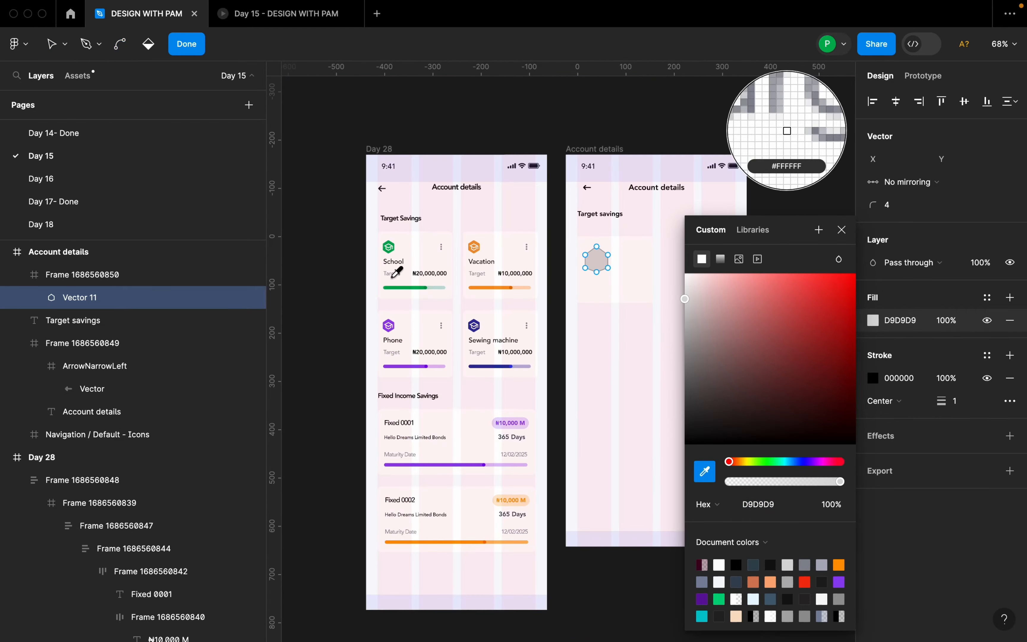
pyautogui.scroll(8, 387, 245)
pyautogui.click(409, 229)
pyautogui.scroll(-4, 408, 229)
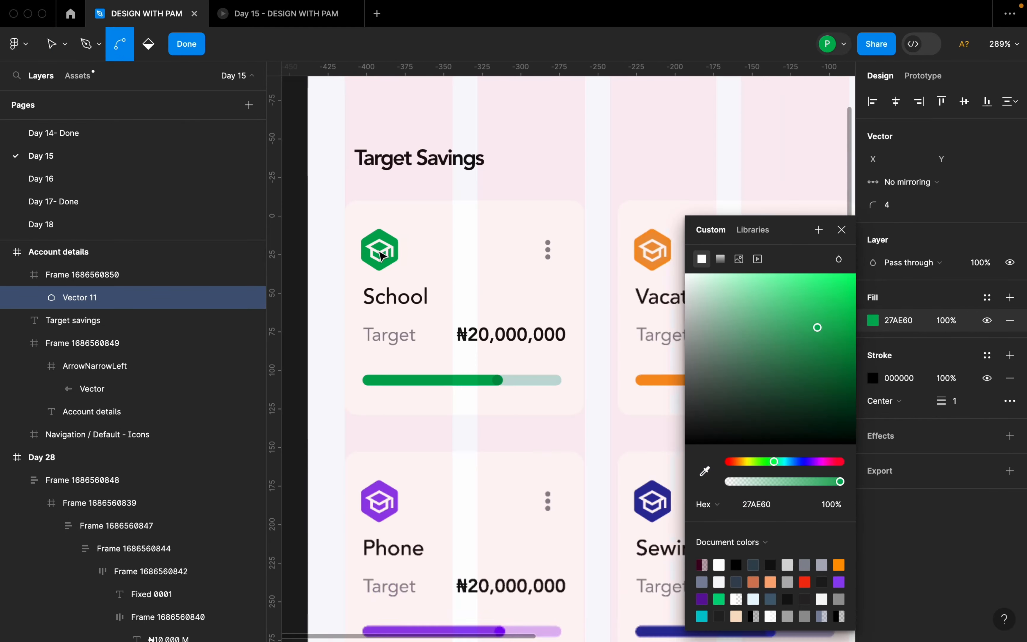
pyautogui.scroll(-3, 463, 232)
pyautogui.click(841, 230)
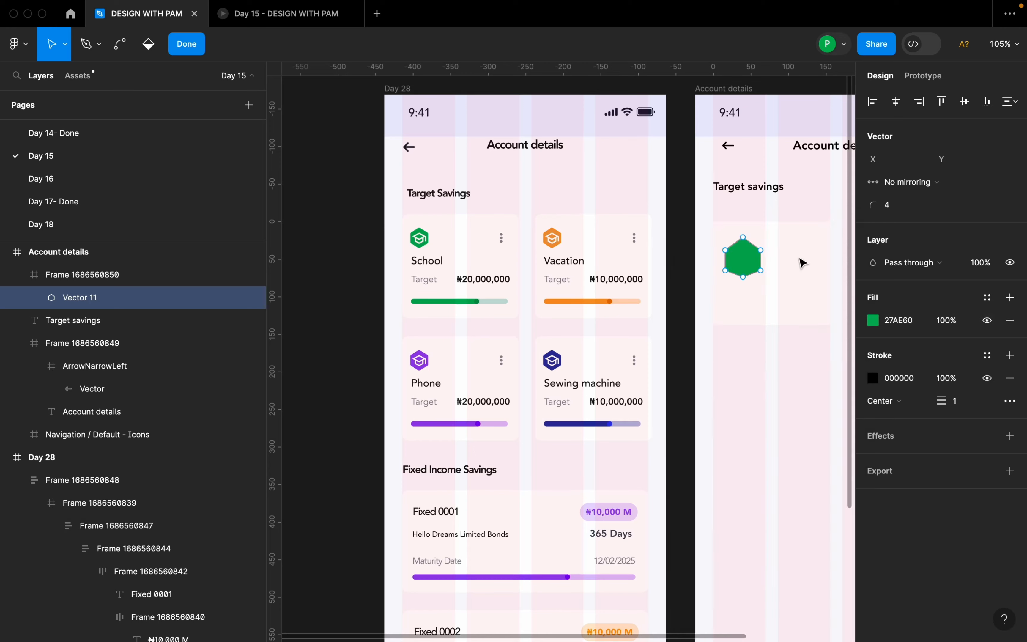
pyautogui.scroll(-3, 780, 338)
pyautogui.press('Escape')
# Shrink the hexagon to 26 × 29 at X 19, Y 15 in the card and remove its black stroke.
pyautogui.scroll(5, 765, 299)
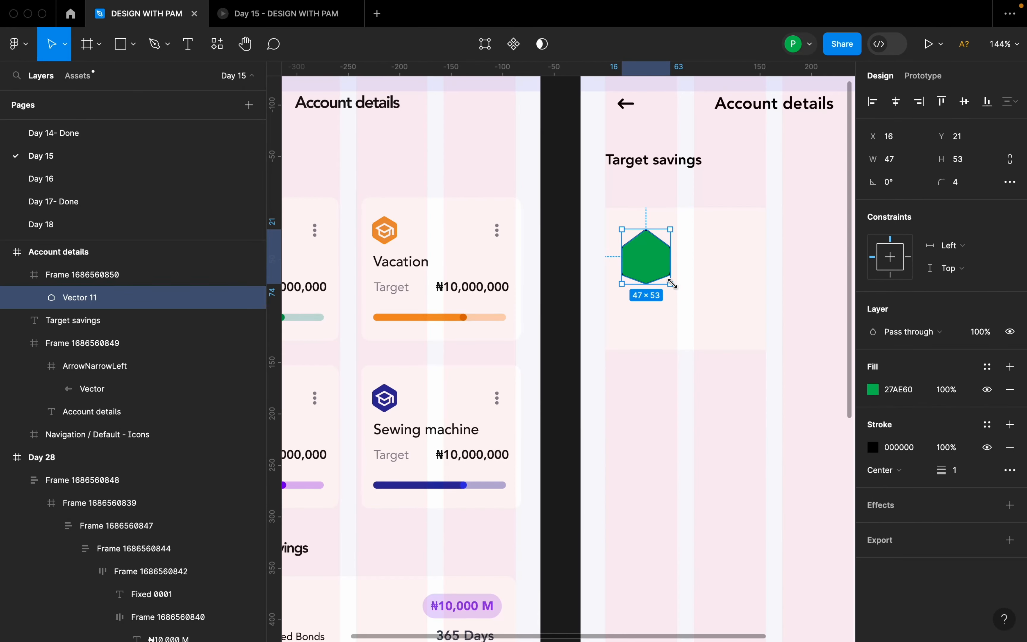
pyautogui.moveTo(670, 284); pyautogui.dragTo(647, 244)
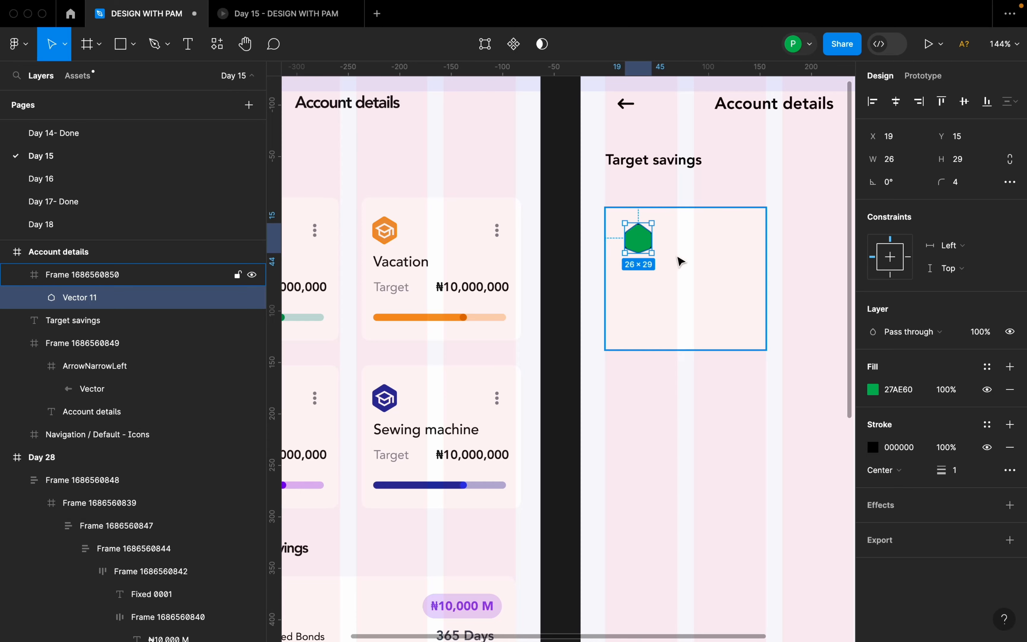
pyautogui.scroll(10, 595, 226)
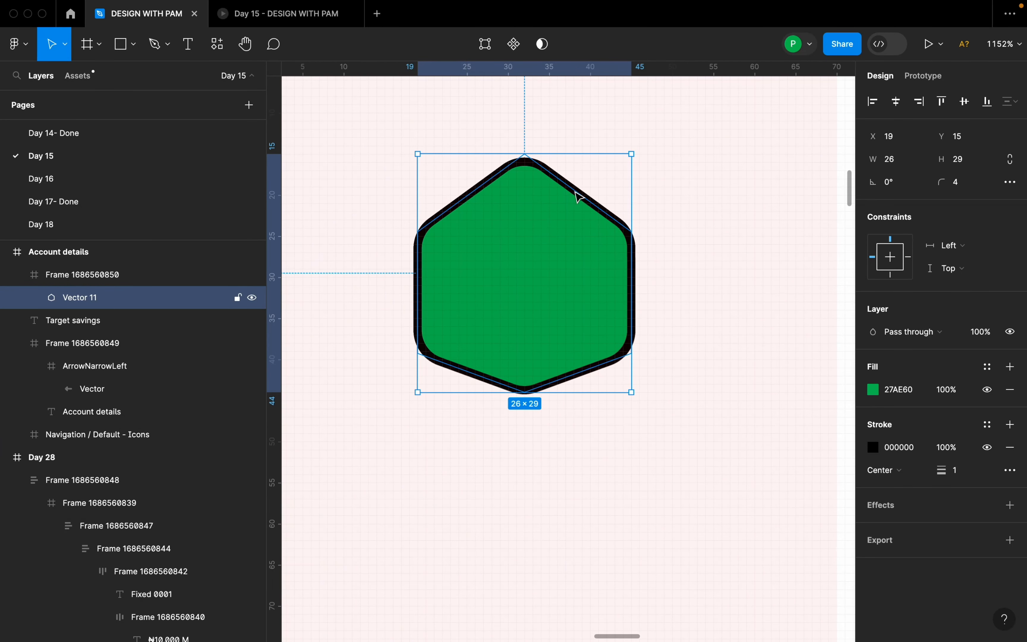
pyautogui.click(1010, 448)
pyautogui.scroll(-8, 628, 272)
pyautogui.click(654, 289)
pyautogui.scroll(-5, 656, 314)
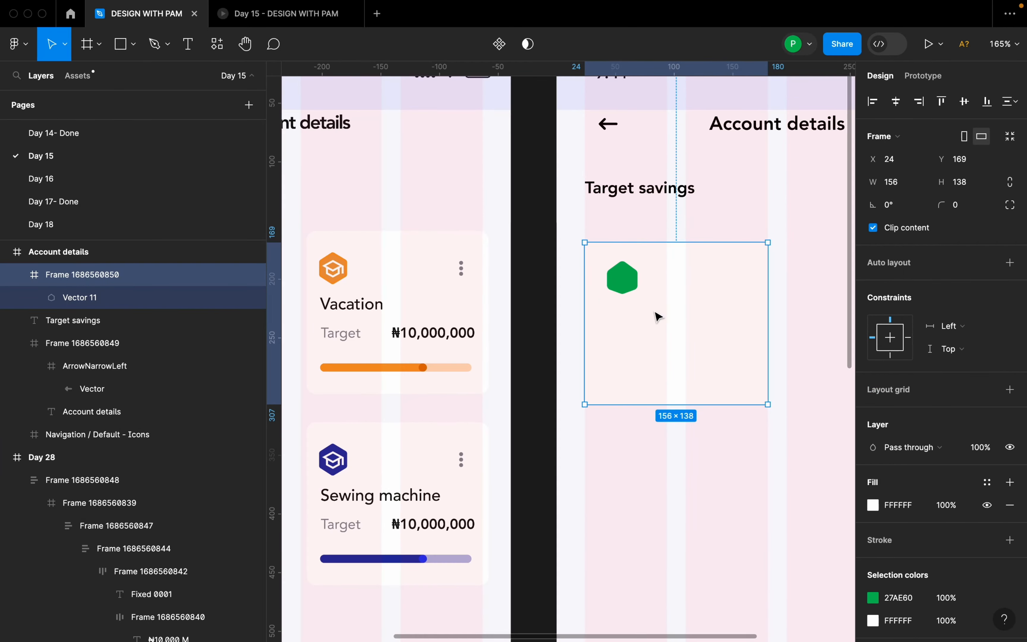
pyautogui.scroll(7, 655, 321)
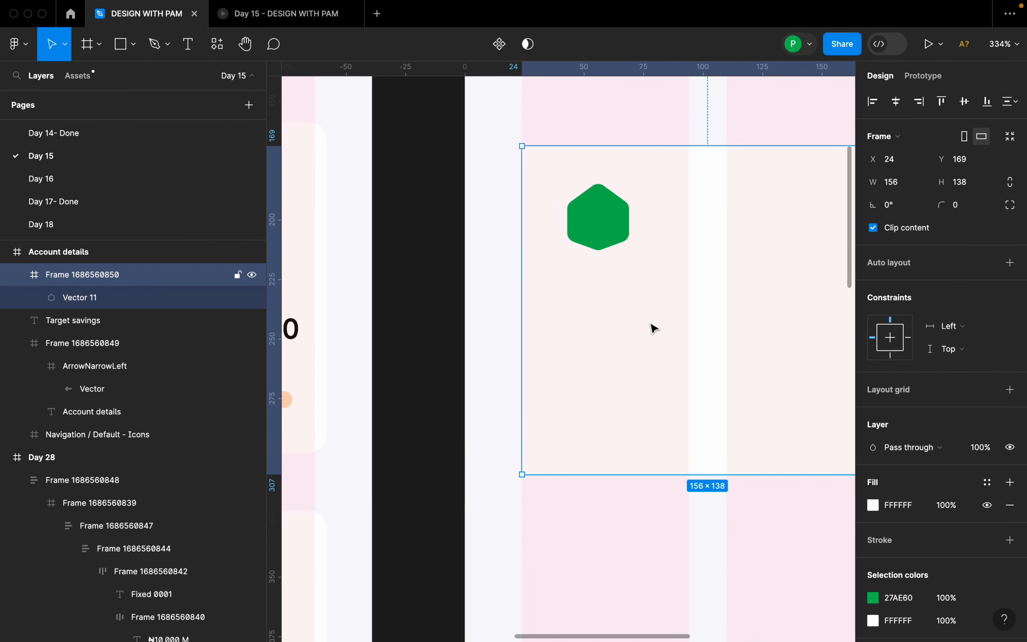
pyautogui.scroll(-7, 649, 316)
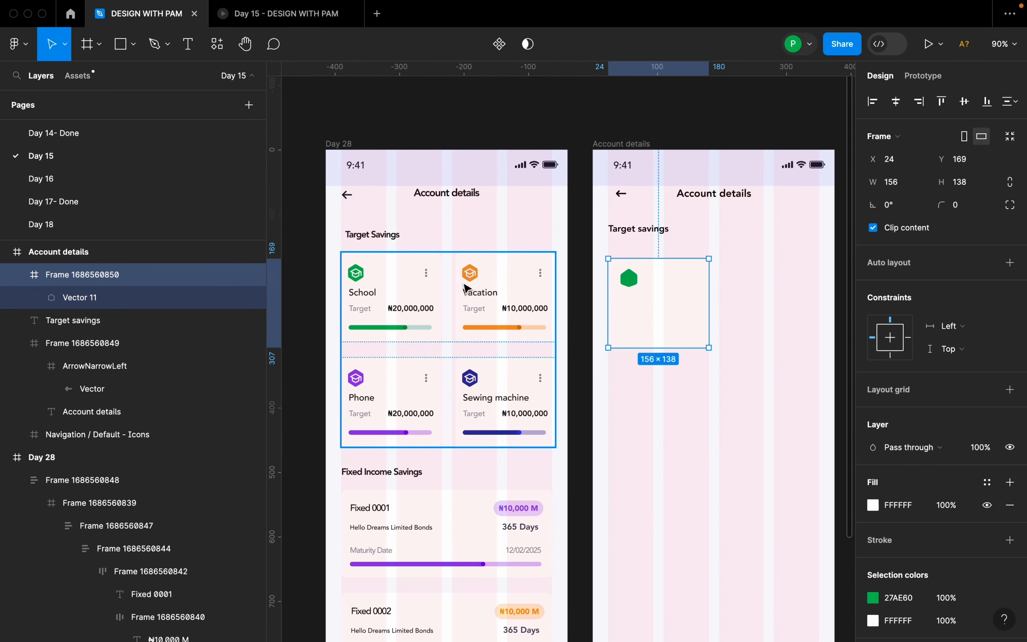
pyautogui.scroll(2, 352, 350)
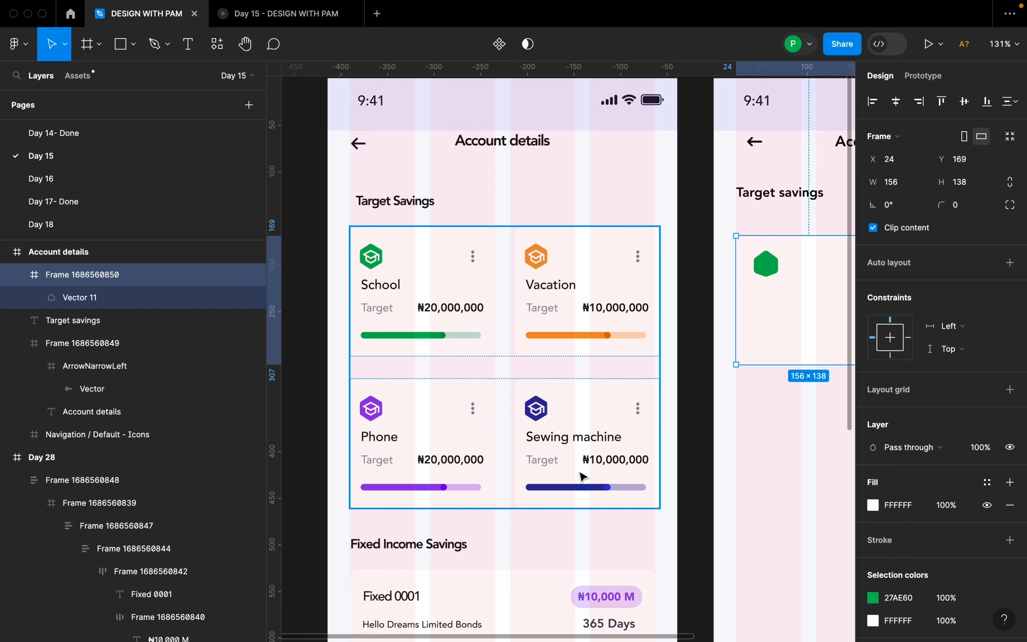
pyautogui.scroll(-5, 475, 407)
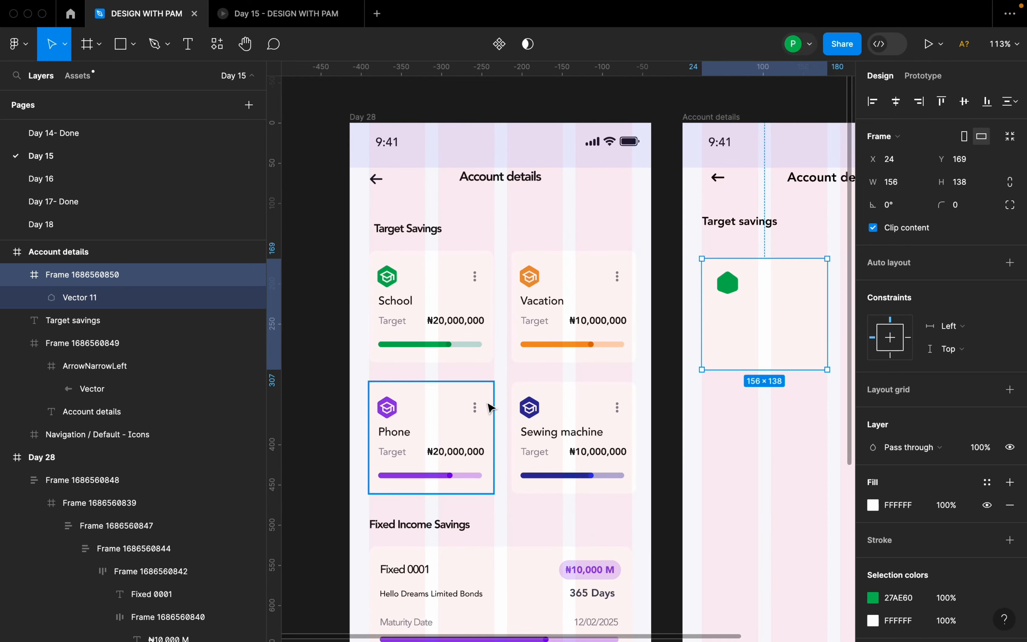
pyautogui.rightClick(734, 354)
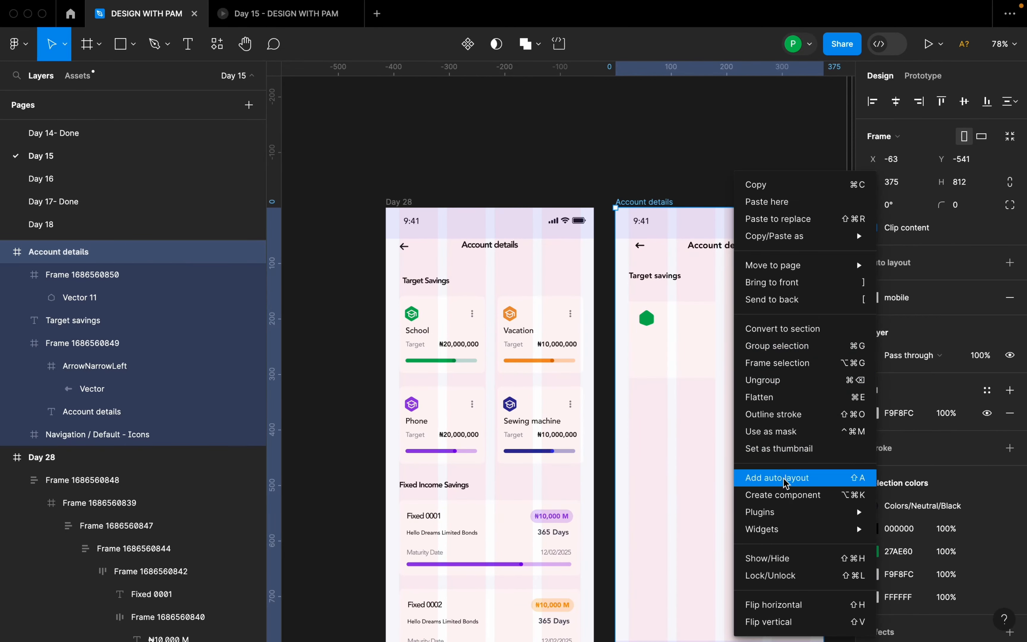
pyautogui.moveTo(784, 512)
pyautogui.click(908, 309)
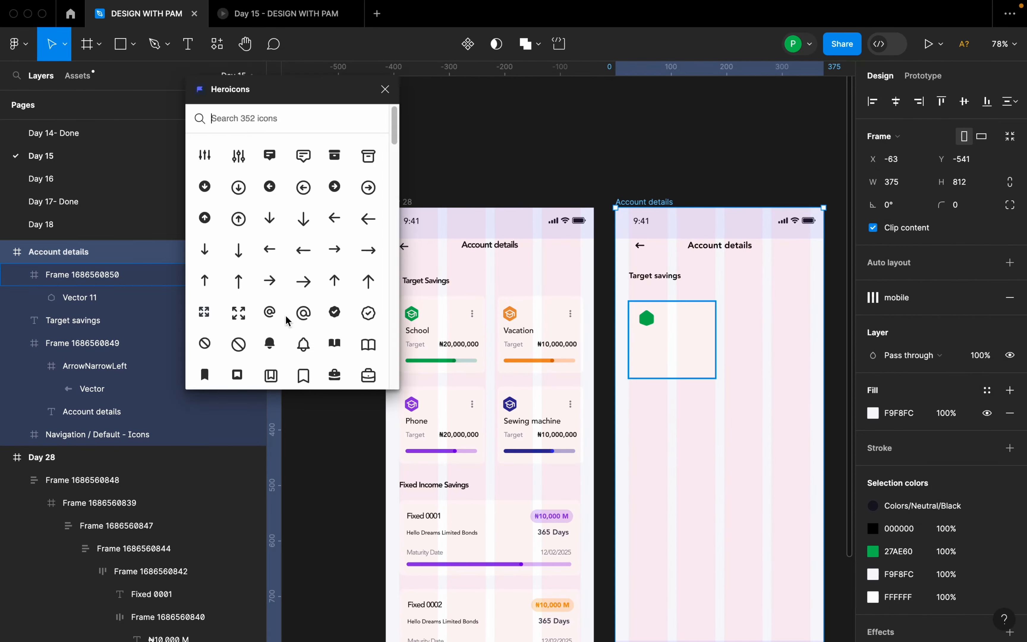
pyautogui.click(385, 89)
# Run the Iconify plugin on the Account details frame and search its icons for "school".
pyautogui.rightClick(675, 336)
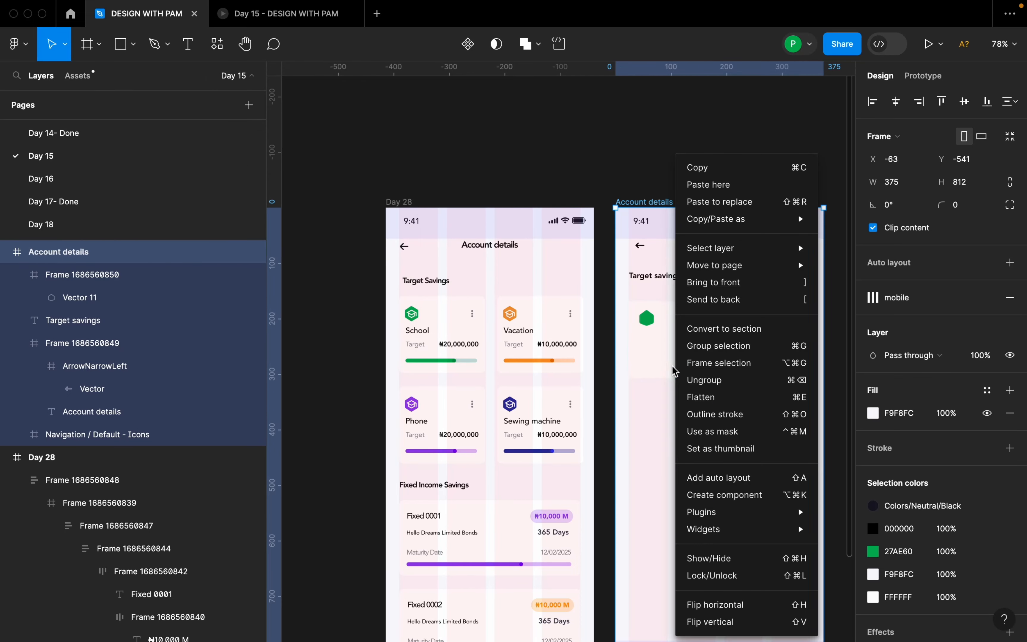
pyautogui.moveTo(737, 521)
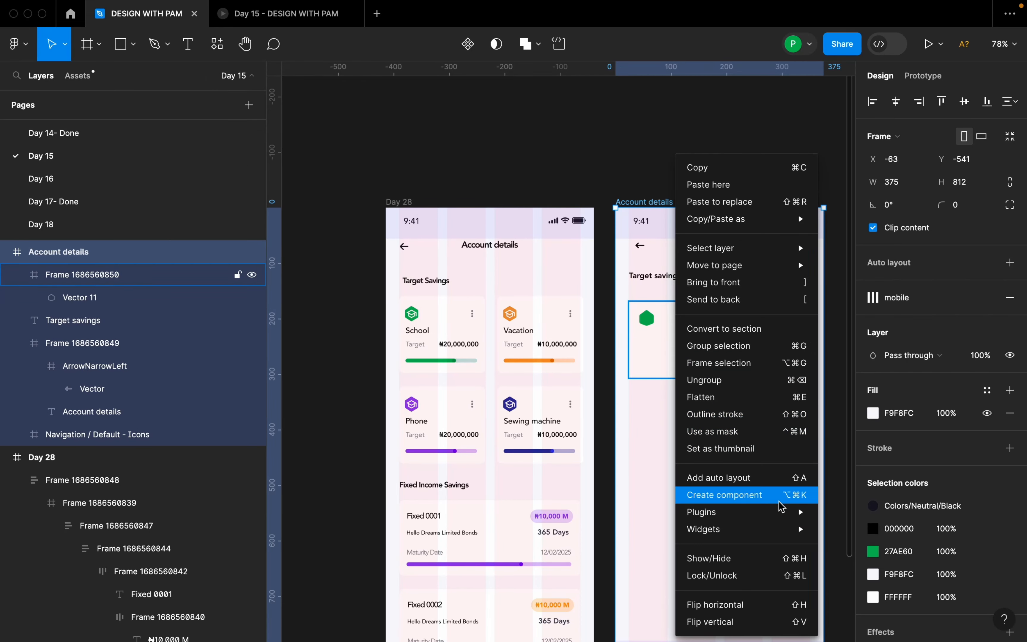
pyautogui.moveTo(875, 493)
pyautogui.moveTo(866, 453)
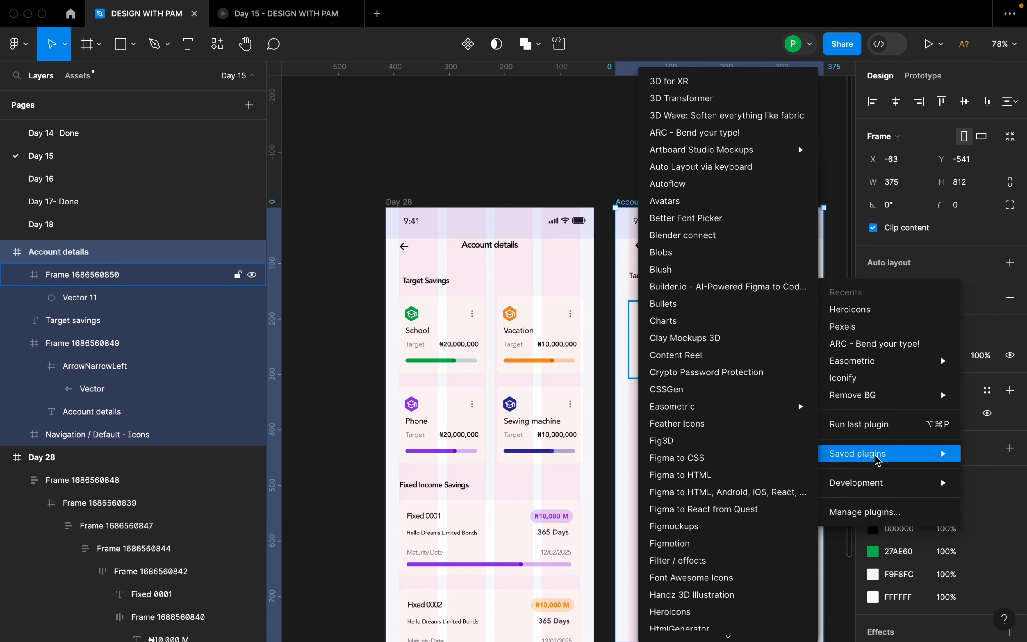
pyautogui.press('i')
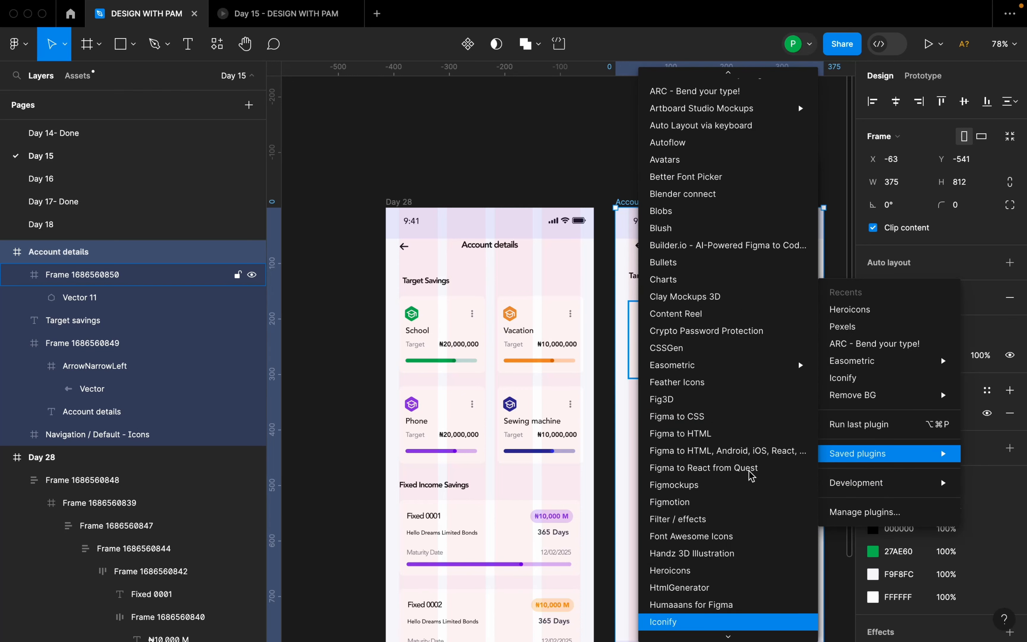
pyautogui.press('Return')
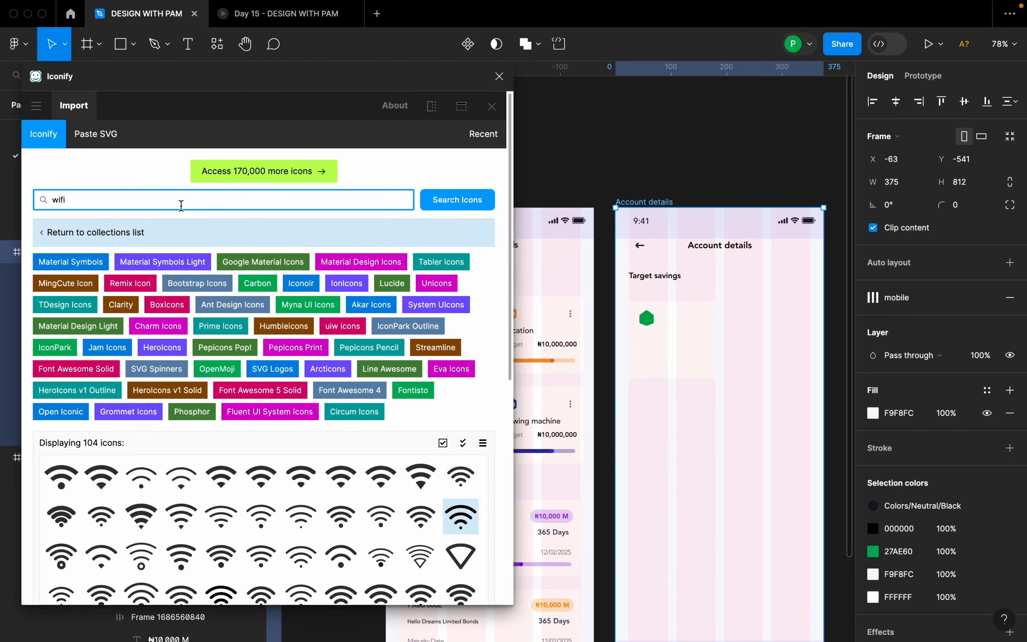
pyautogui.doubleClick(161, 202)
pyautogui.press('Return')
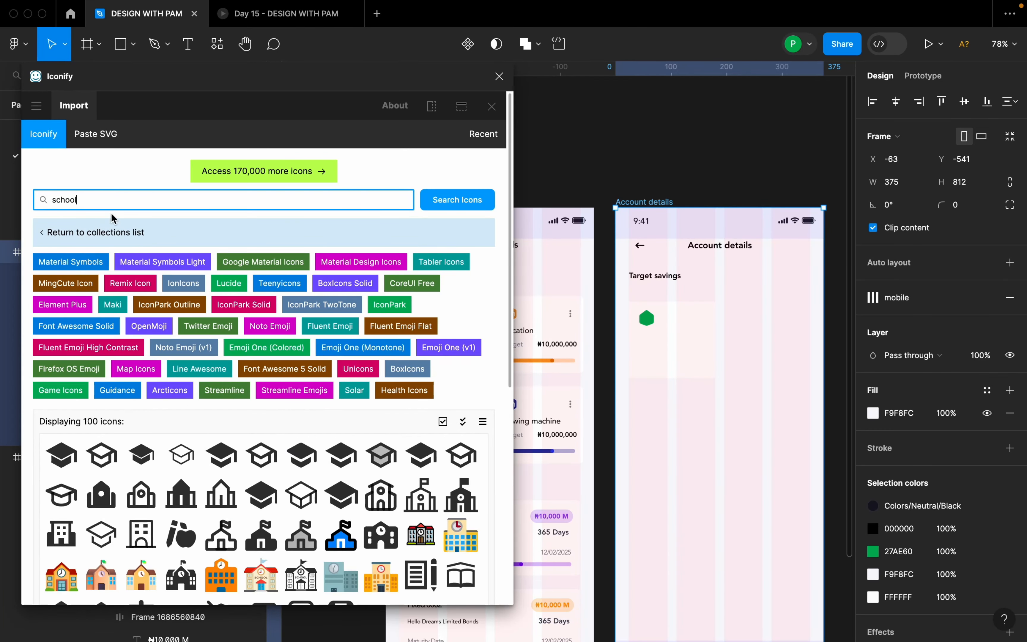
# Import the material-symbols-light:school-outline icon at 24 × 24 into the Account details frame and close the plugin.
pyautogui.click(181, 455)
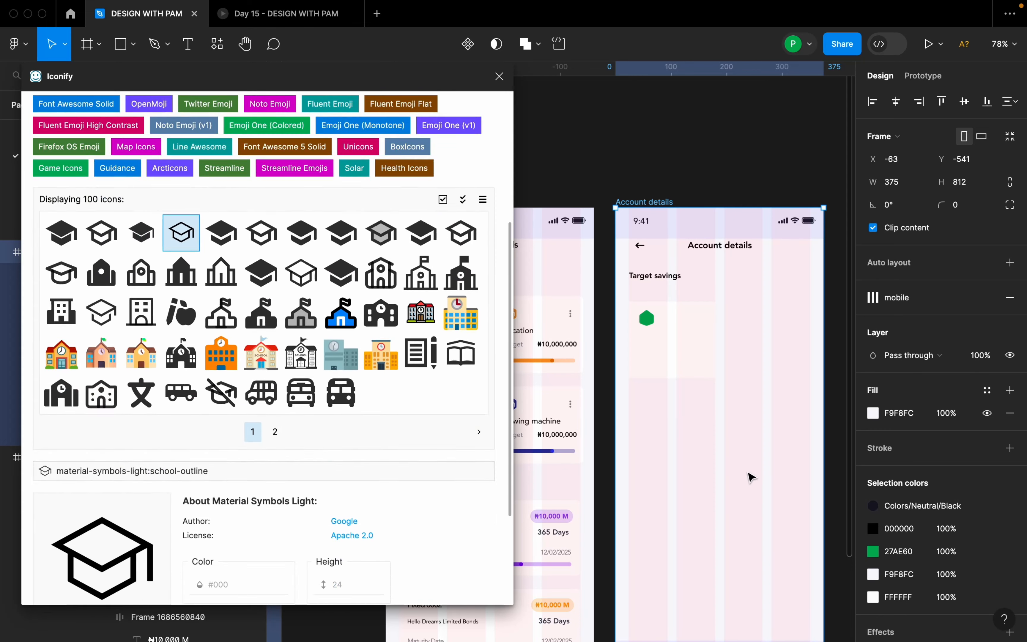
pyautogui.click(291, 588)
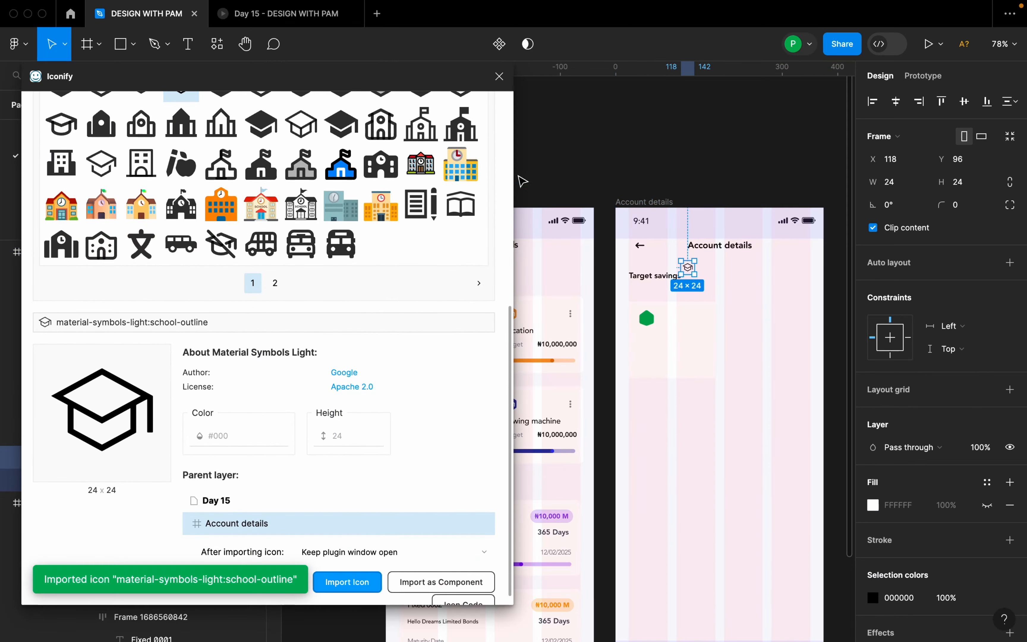
pyautogui.click(499, 76)
# Move the graduation cap icon into the card, centred over the green hexagon at X 20, Y 18.
pyautogui.scroll(5, 700, 297)
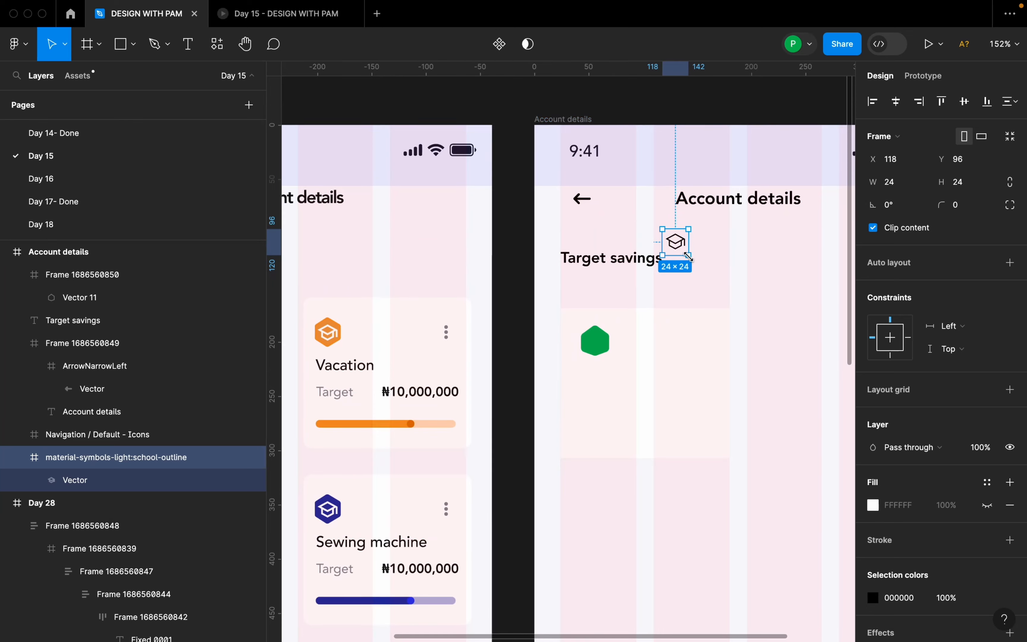
pyautogui.moveTo(676, 241); pyautogui.dragTo(599, 345)
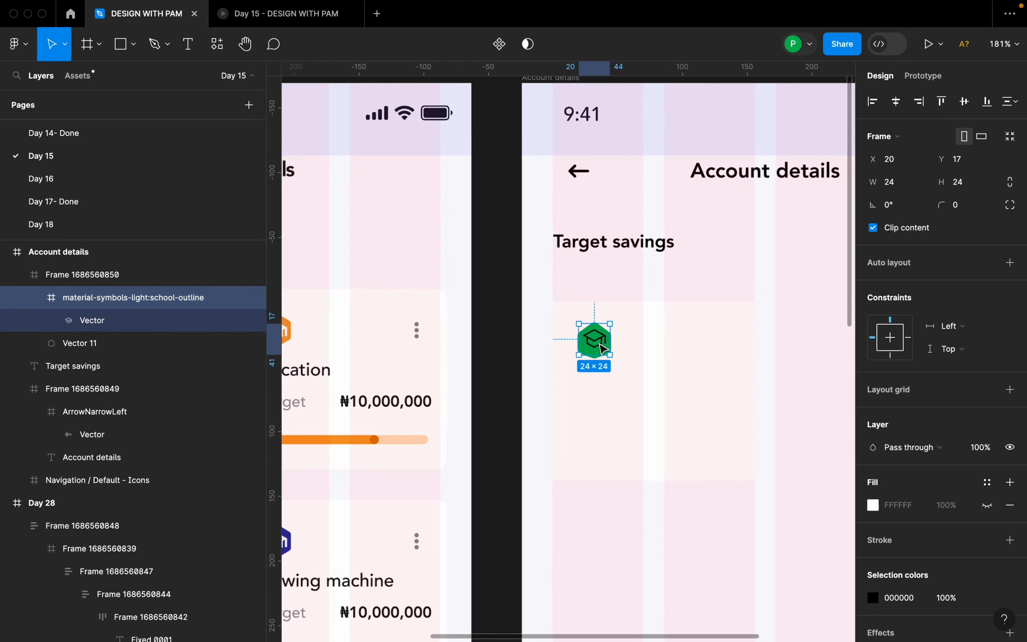
pyautogui.scroll(10, 599, 341)
pyautogui.click(593, 284)
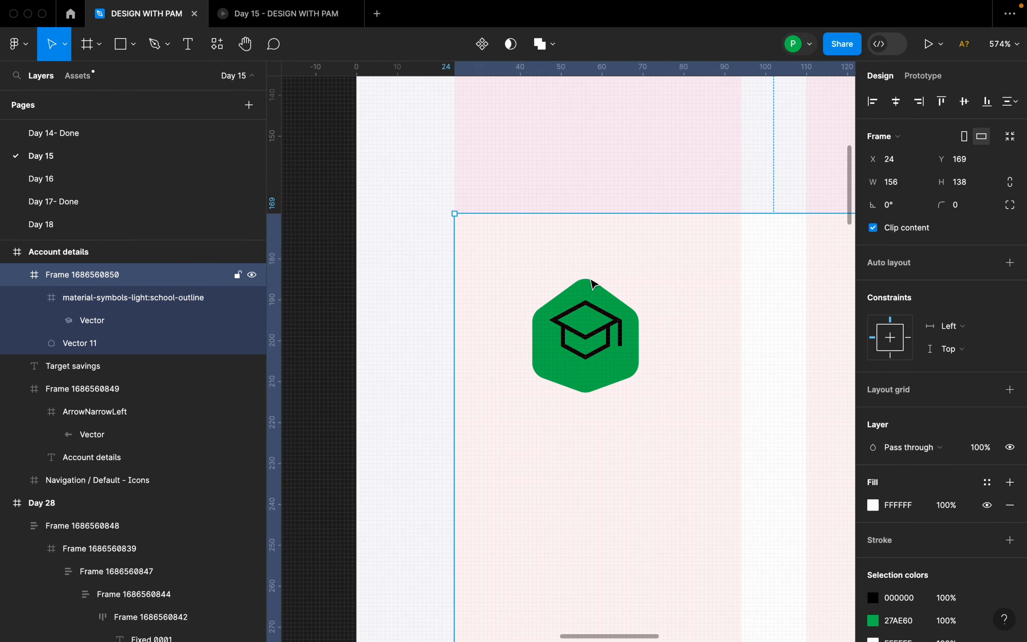
pyautogui.click(606, 336)
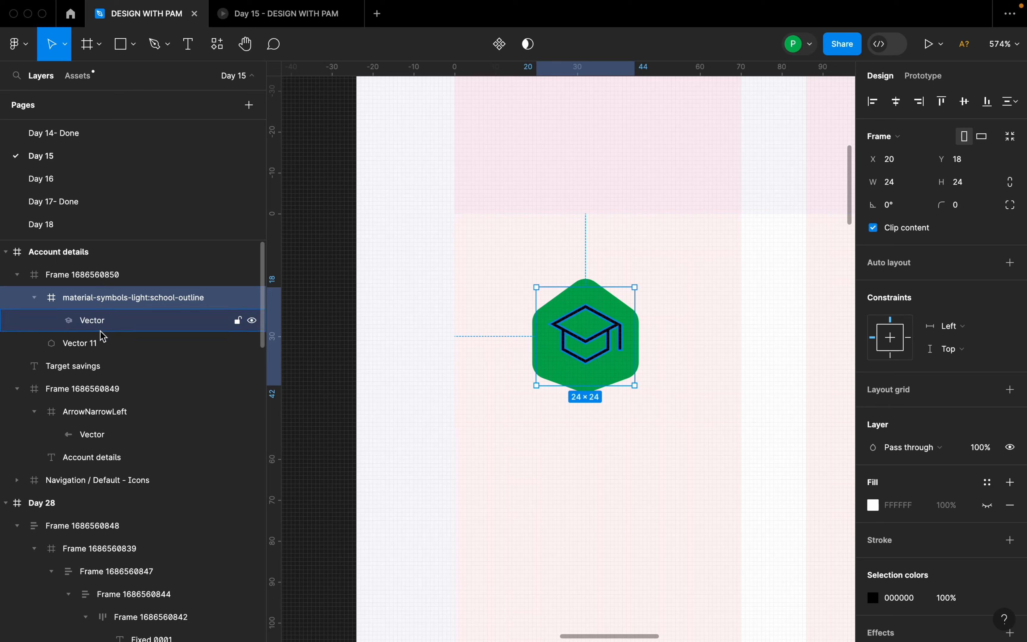
# Group the graduation cap icon with the green hexagon.
pyautogui.keyDown('shift'); pyautogui.click(101, 343); pyautogui.keyUp('shift')
pyautogui.rightClick(605, 314)
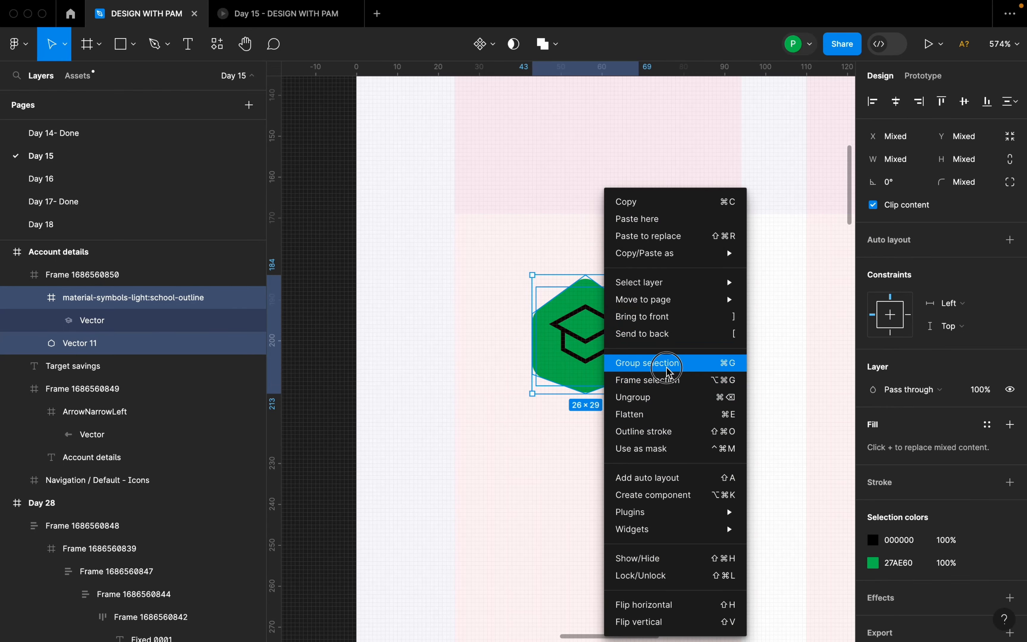
pyautogui.click(667, 372)
# Recolour the black graduation cap in the icon group to white FFFFFF.
pyautogui.scroll(-2, 873, 491)
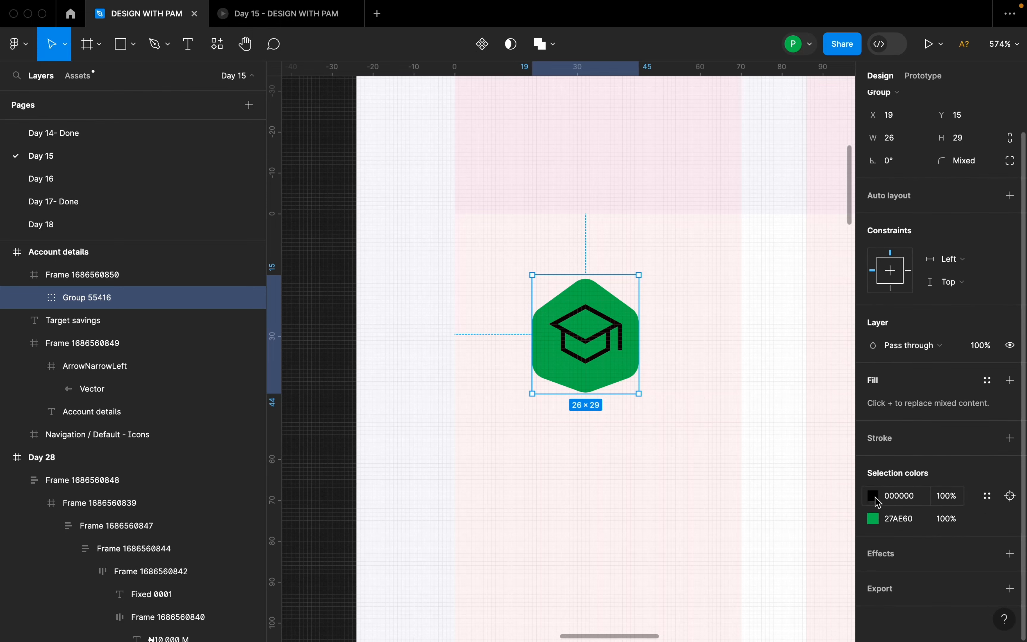
pyautogui.click(874, 495)
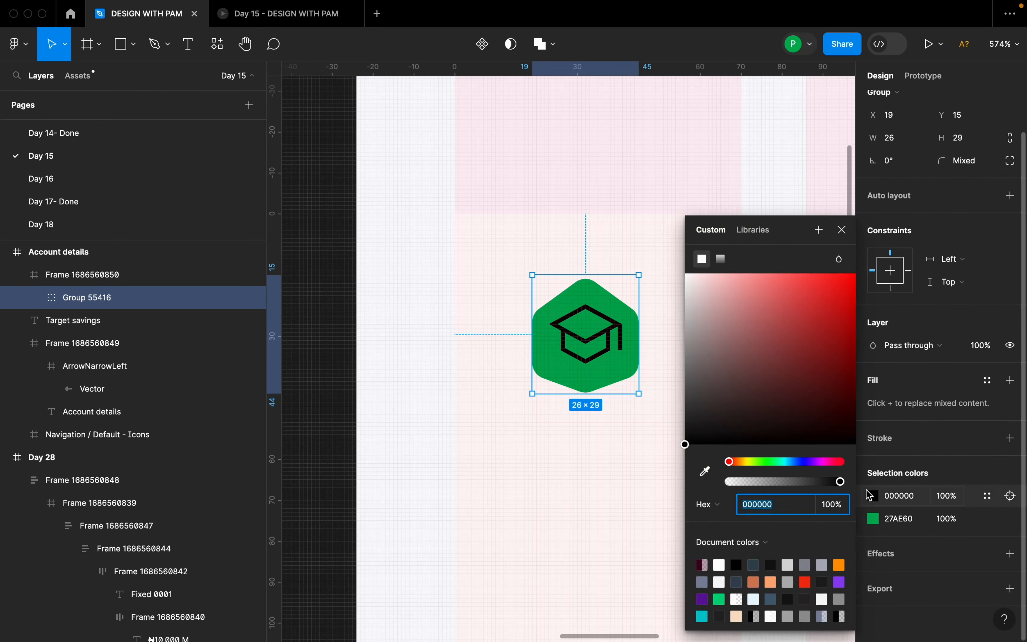
pyautogui.moveTo(688, 288); pyautogui.dragTo(667, 264)
pyautogui.scroll(-8, 618, 331)
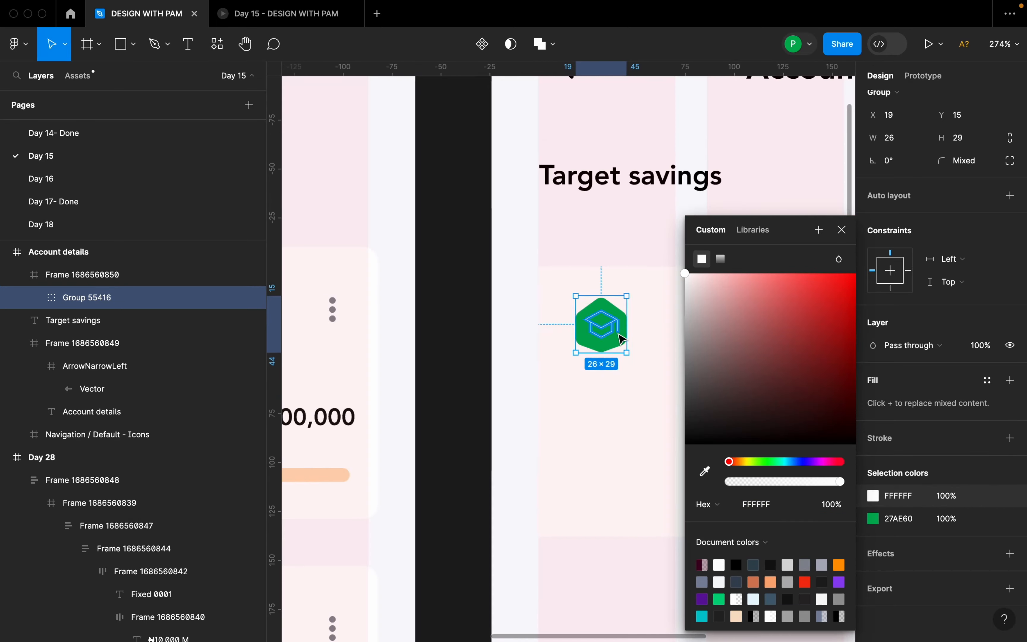
pyautogui.click(634, 380)
# Examine the School card in the Day 28 frame and the auto layout settings of its inner content frame.
pyautogui.scroll(-3, 734, 355)
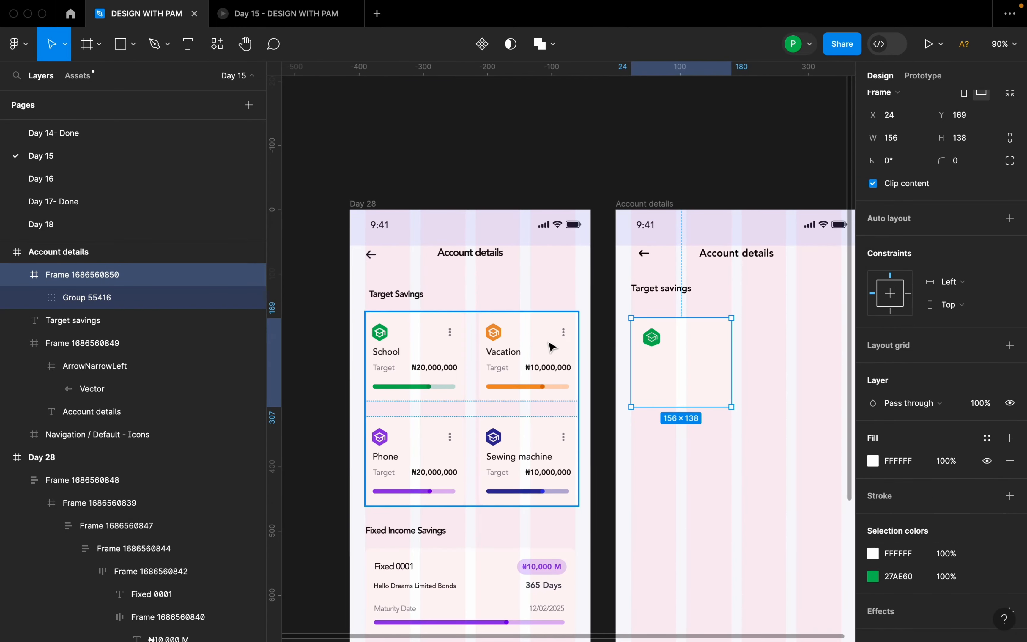
pyautogui.scroll(5, 390, 339)
pyautogui.click(364, 315)
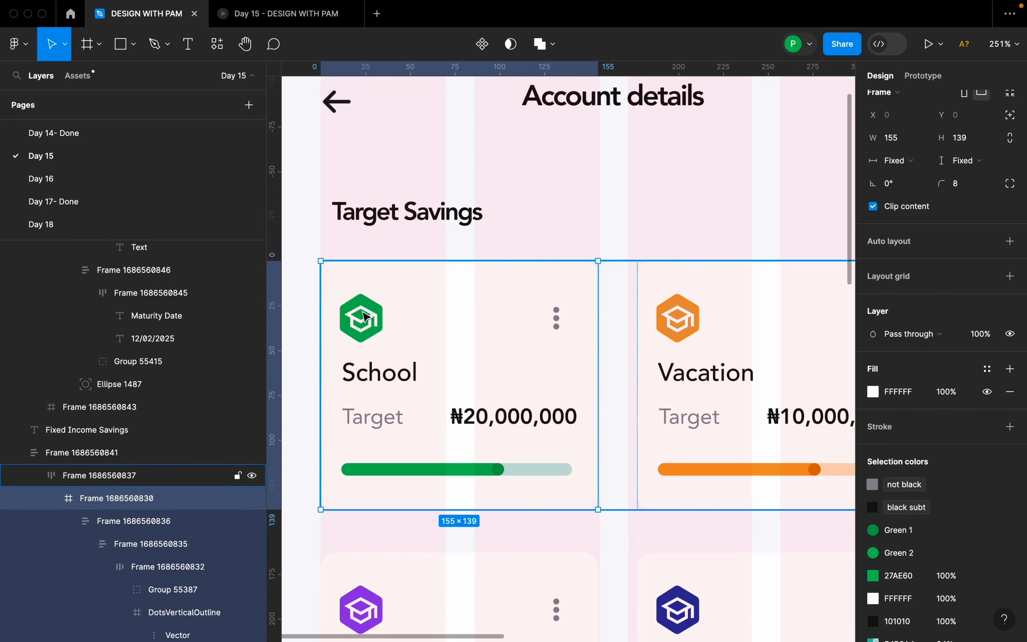
pyautogui.click(363, 315)
pyautogui.scroll(-5, 361, 312)
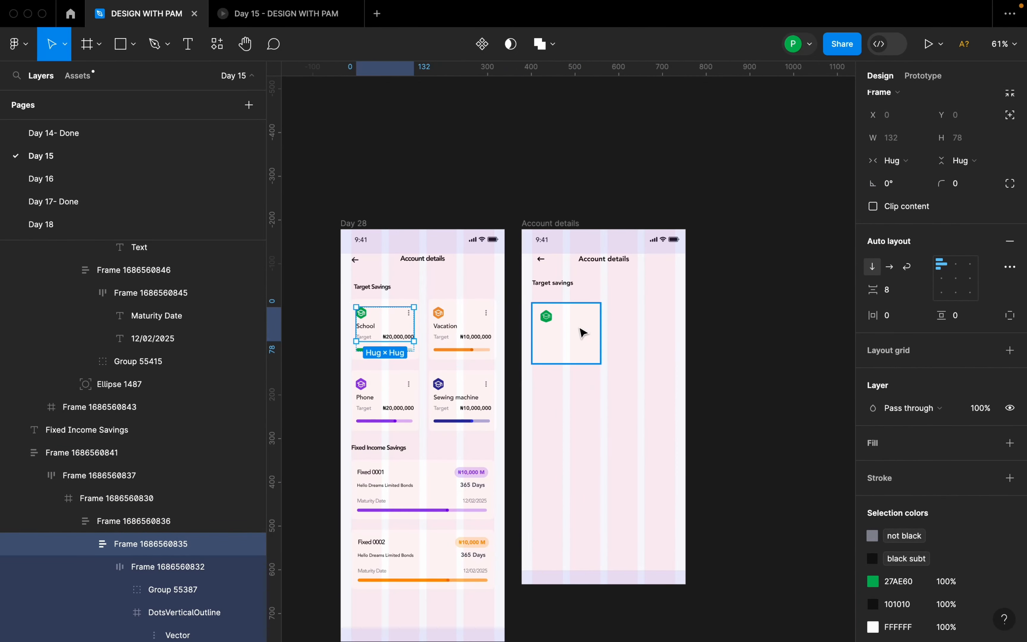
# Add the text "School" inside the new Target savings card, below the green graduation cap icon.
pyautogui.click(562, 333)
pyautogui.scroll(2, 584, 338)
pyautogui.scroll(3, 547, 342)
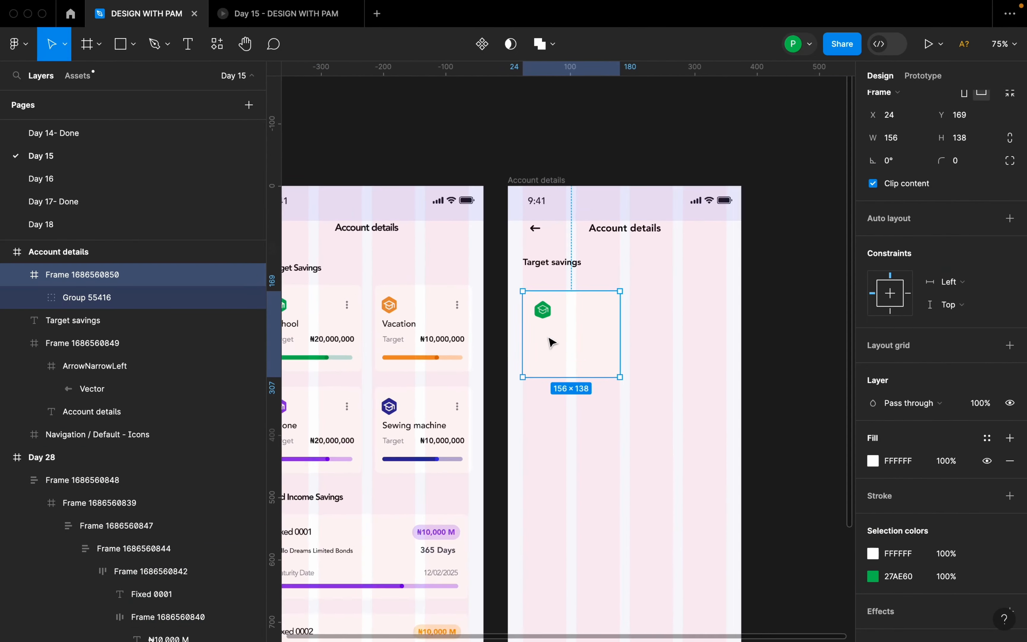
pyautogui.press('space')
pyautogui.moveTo(542, 340); pyautogui.dragTo(645, 332)
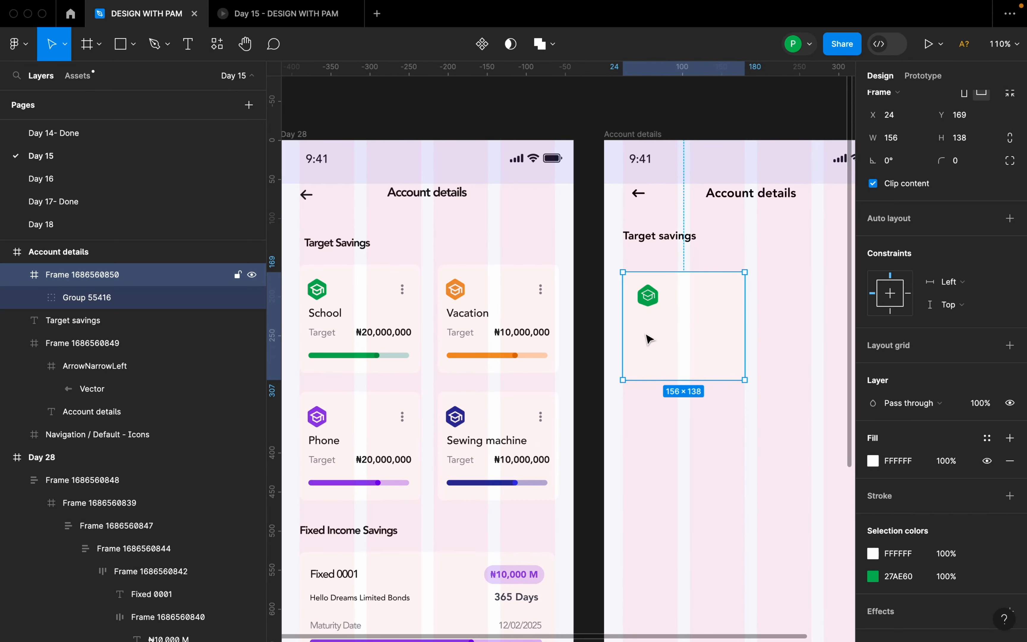
pyautogui.press('t')
pyautogui.click(638, 319)
pyautogui.write('Sc')
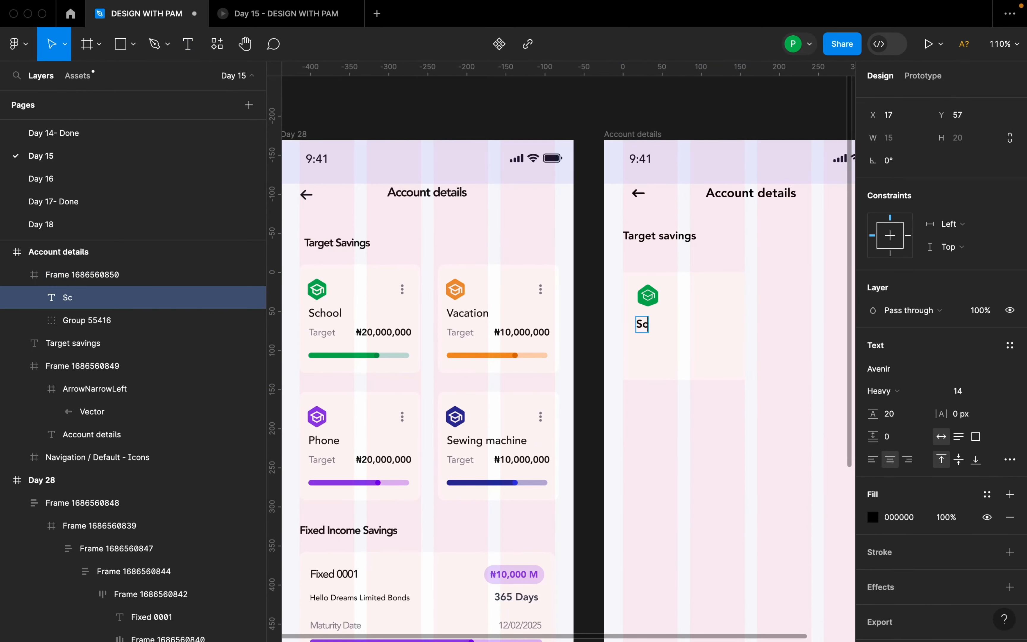
pyautogui.write('hool')
pyautogui.press('Escape')
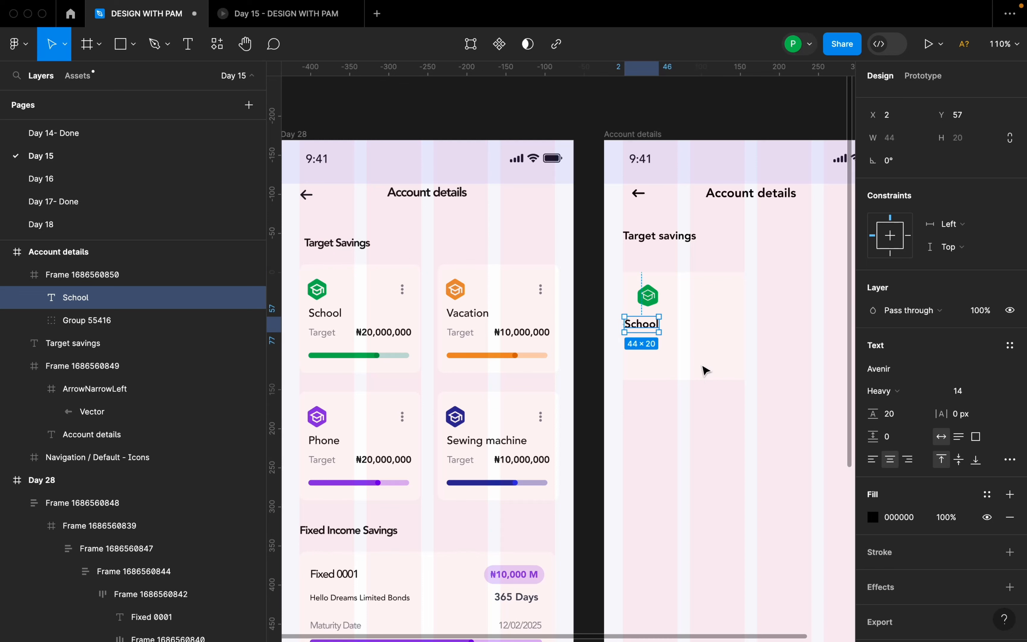
# Position the School label just below the icon near the card's left side and set its weight to Medium.
pyautogui.moveTo(649, 330); pyautogui.dragTo(661, 324)
pyautogui.click(882, 390)
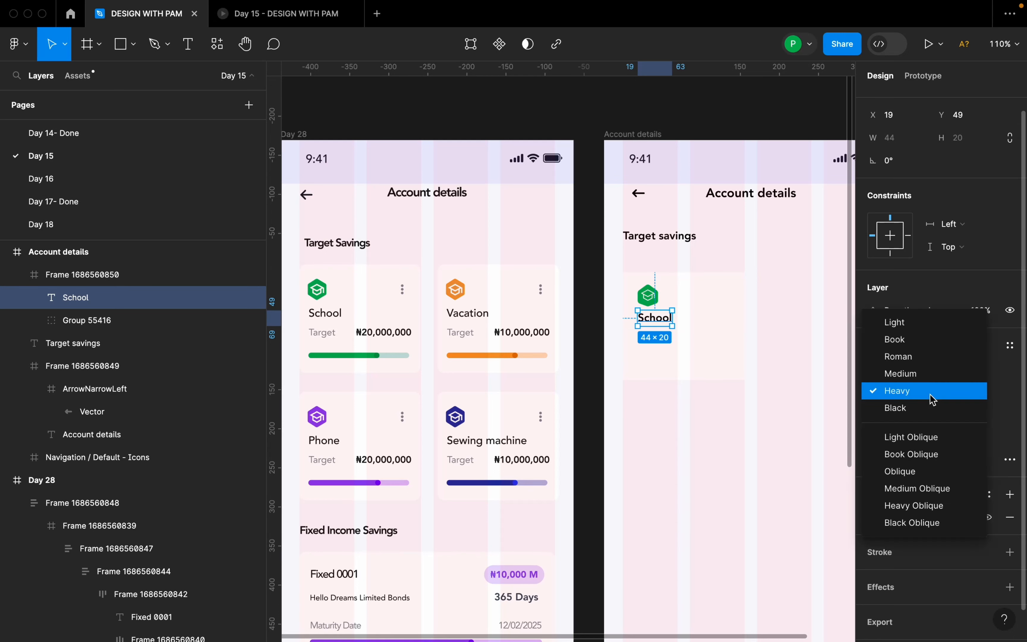
pyautogui.click(930, 379)
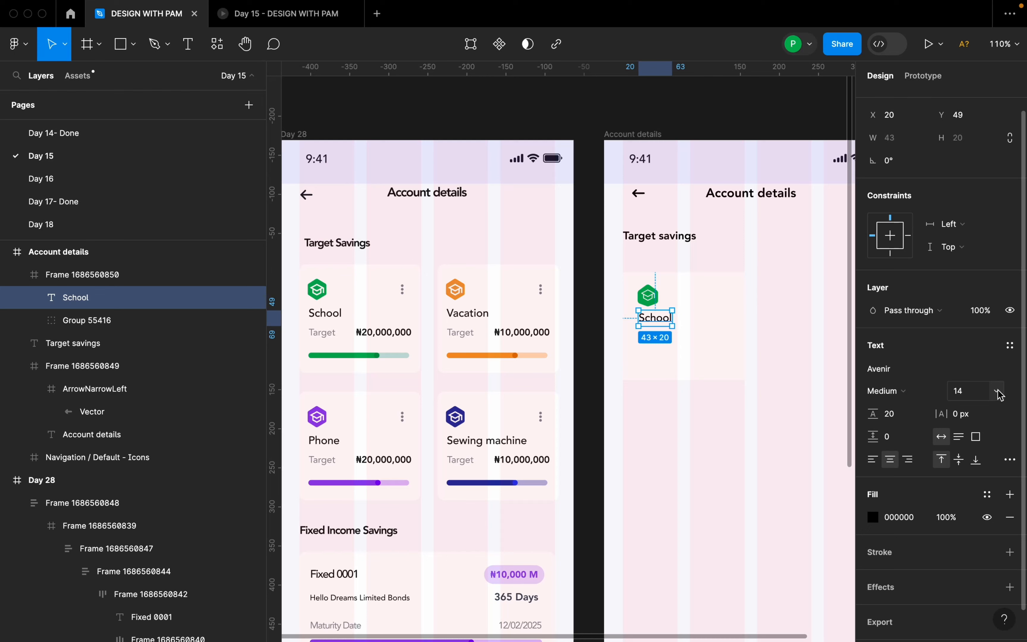
pyautogui.moveTo(654, 323); pyautogui.dragTo(653, 329)
# Add the text "Target" below the School label in the card, positioned at X 19, Y 92.
pyautogui.click(700, 323)
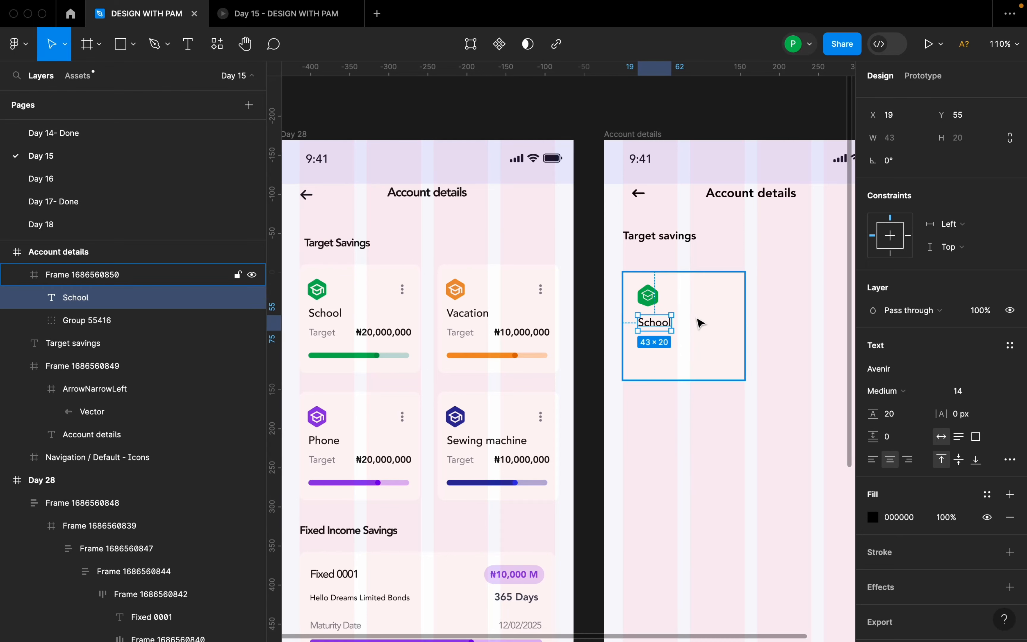
pyautogui.click(657, 327)
pyautogui.click(661, 356)
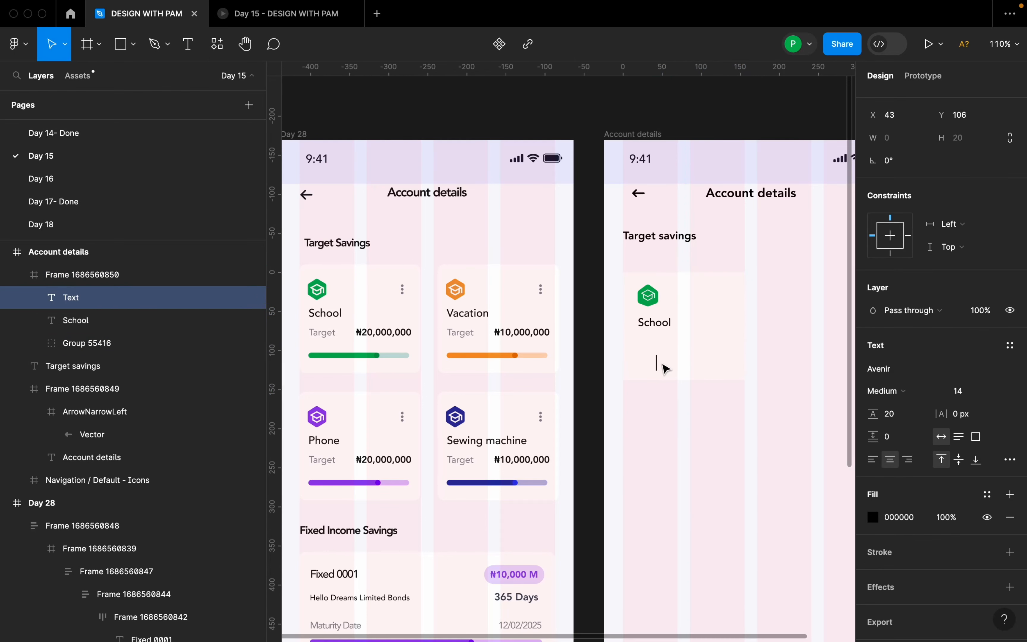
pyautogui.write('Target')
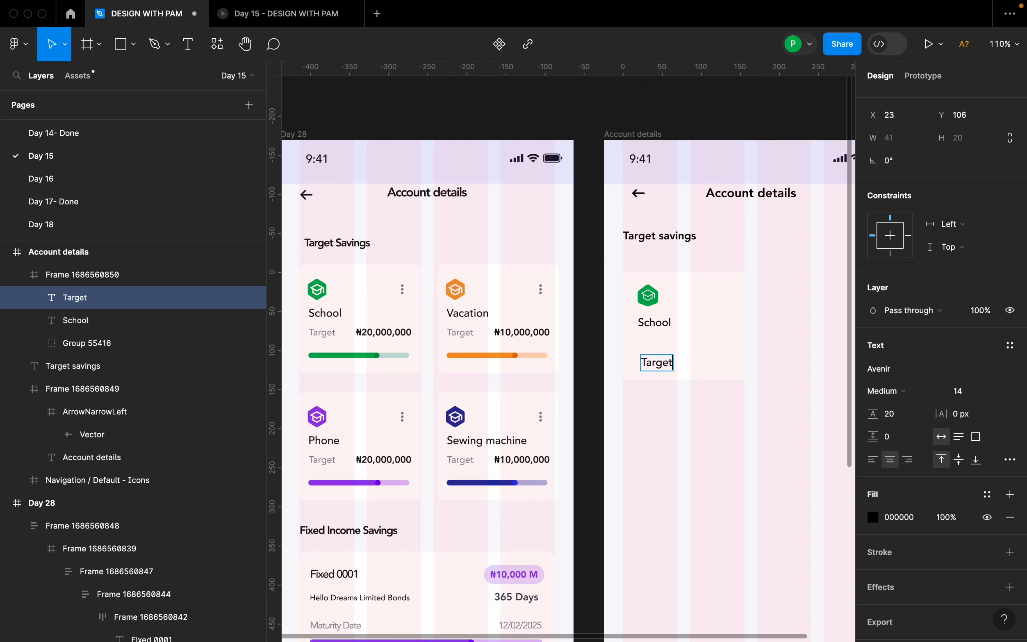
pyautogui.press('Escape')
pyautogui.moveTo(667, 367)
pyautogui.mouseDown()
pyautogui.moveTo(662, 349)
pyautogui.moveTo(664, 356)
pyautogui.mouseUp()
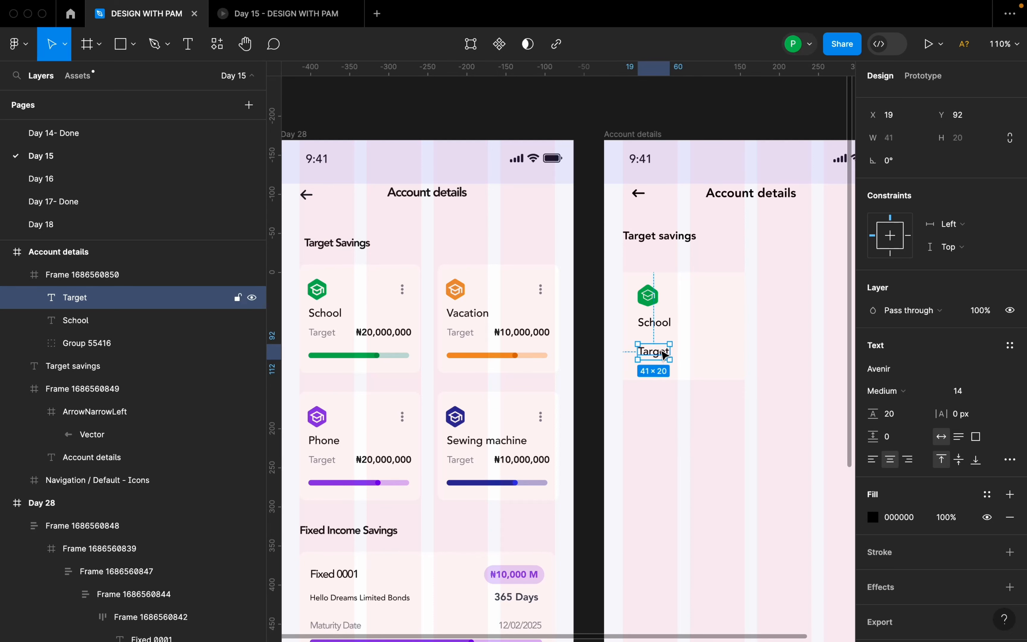
# Recolour the new card's Target label to grey 878A94, sampled from the Target text in the Day 28 School card.
pyautogui.click(897, 517)
pyautogui.write('112288')
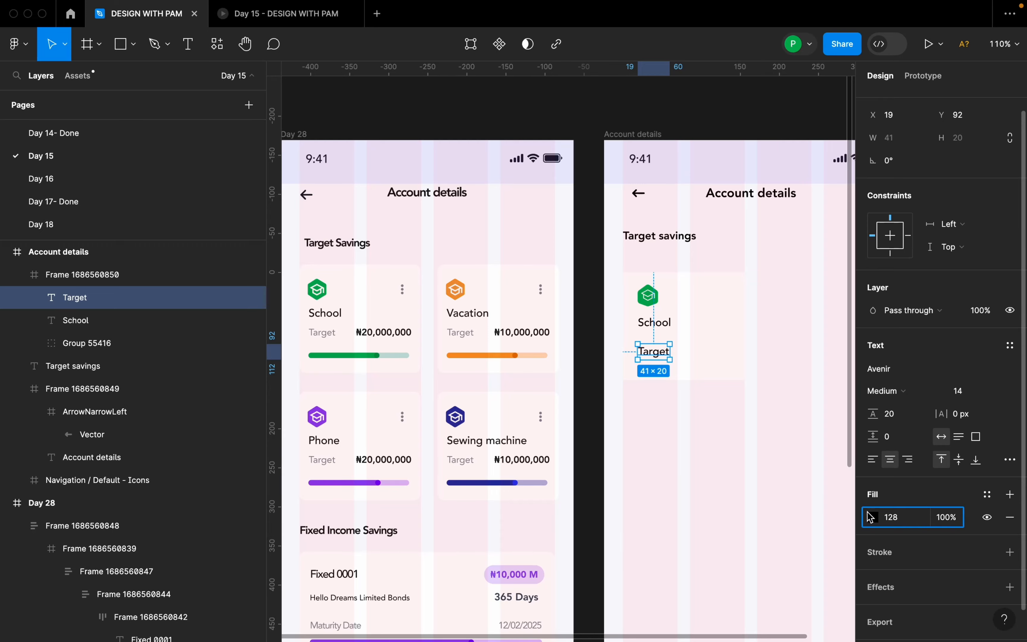
pyautogui.click(873, 517)
pyautogui.click(704, 471)
pyautogui.scroll(10, 399, 293)
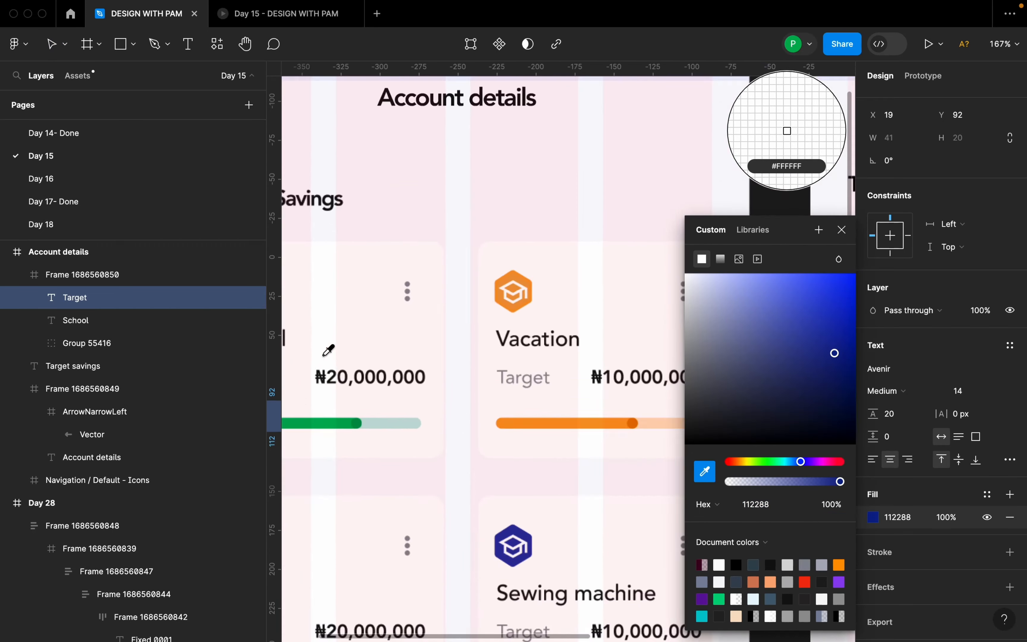
pyautogui.scroll(-5, 479, 335)
pyautogui.scroll(5, 509, 337)
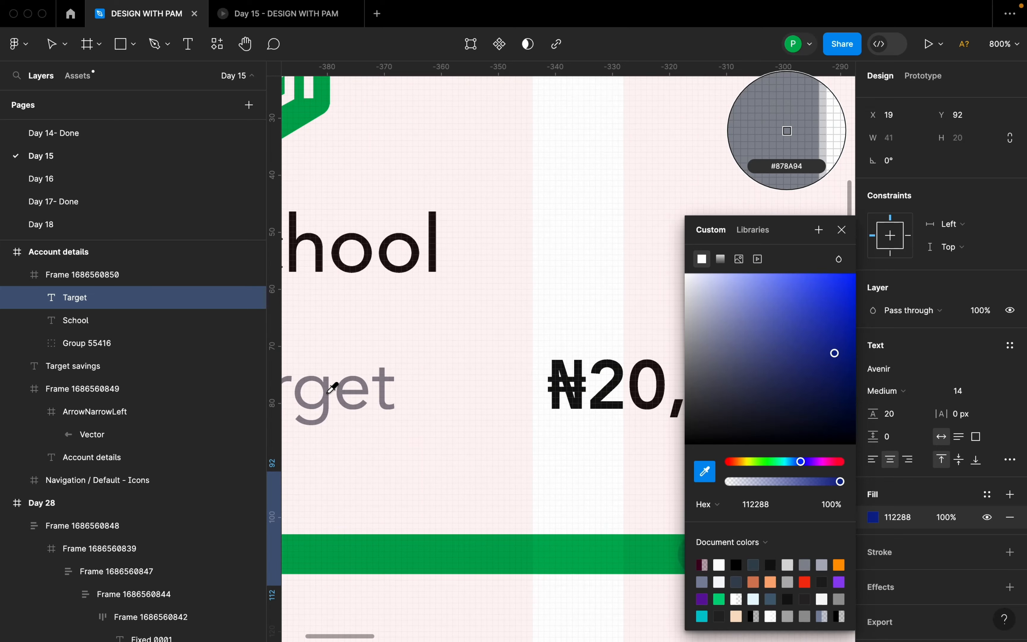
pyautogui.click(340, 384)
pyautogui.click(841, 229)
pyautogui.scroll(-10, 469, 316)
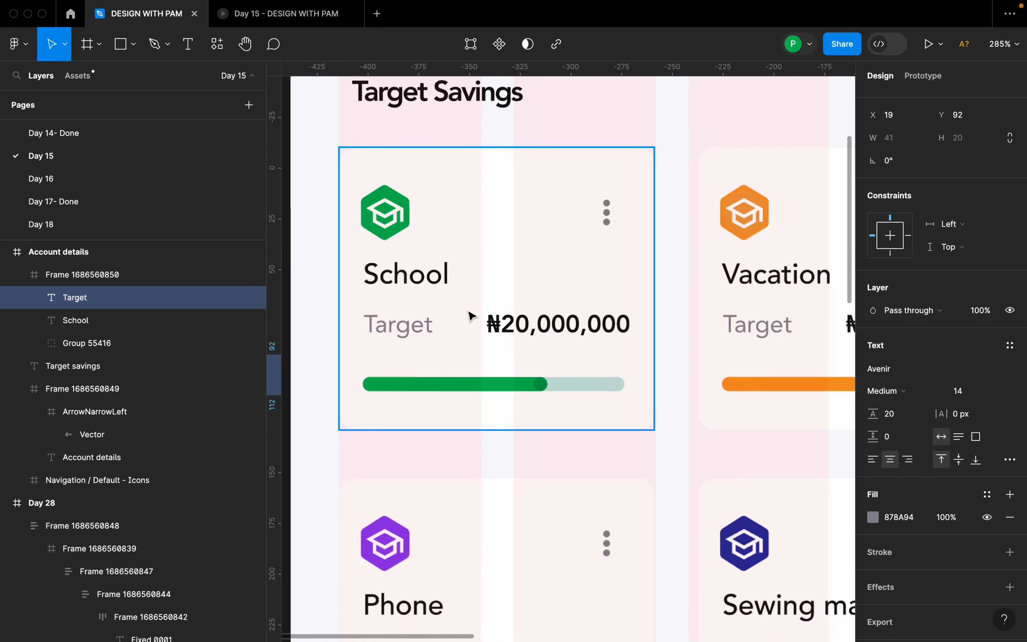
# Set the new card's Target label to font size 12.
pyautogui.scroll(-3, 823, 331)
pyautogui.scroll(5, 738, 352)
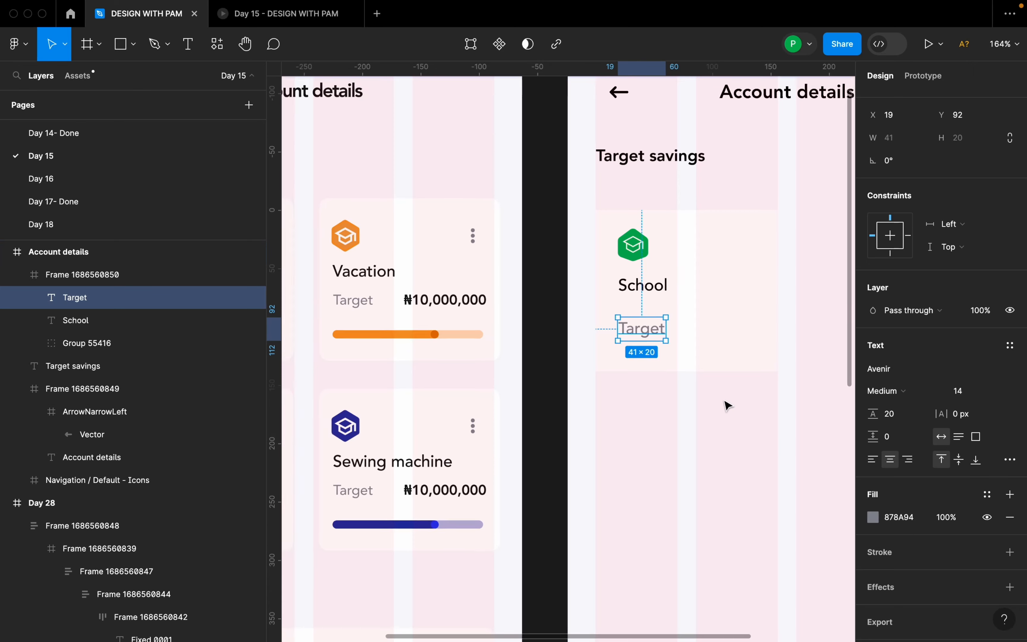
pyautogui.scroll(-3, 724, 406)
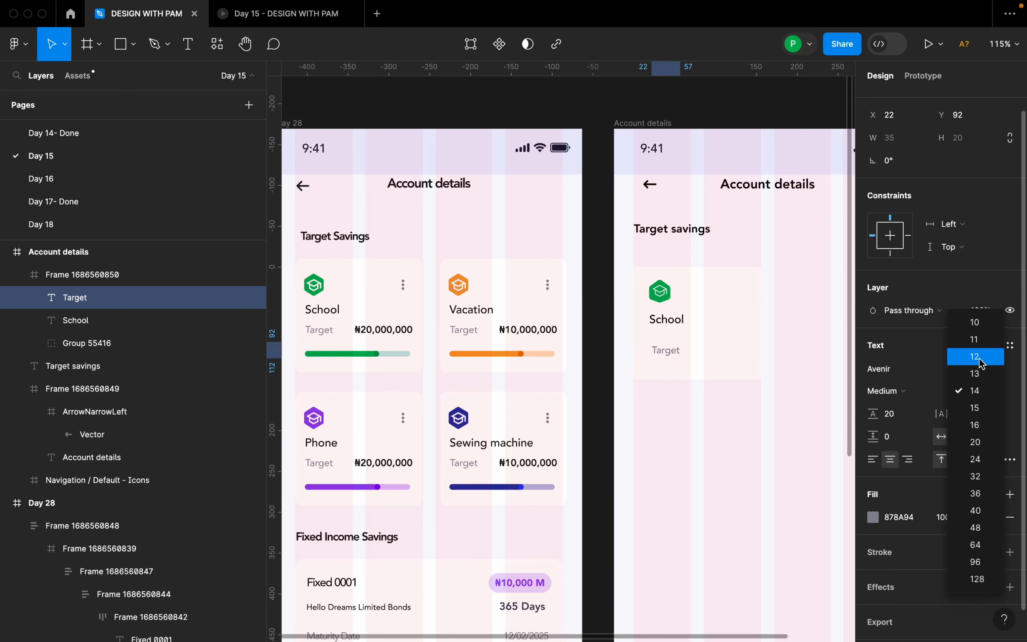
pyautogui.click(984, 374)
pyautogui.click(678, 418)
# Add the text "20,000,000" to the right of the Target label in the card.
pyautogui.moveTo(765, 412); pyautogui.dragTo(684, 427)
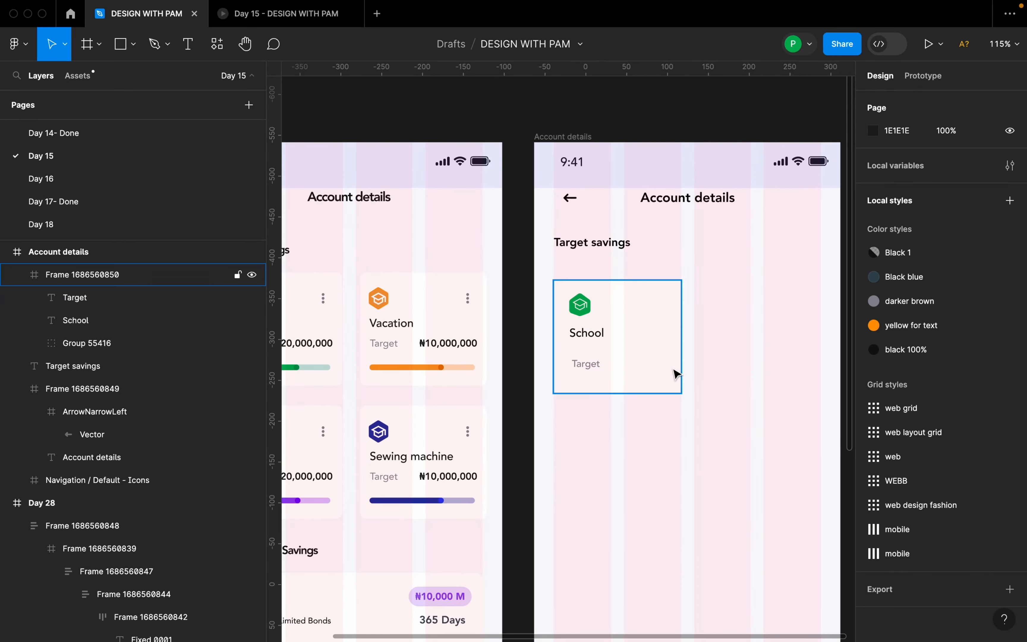
pyautogui.press('t')
pyautogui.click(639, 361)
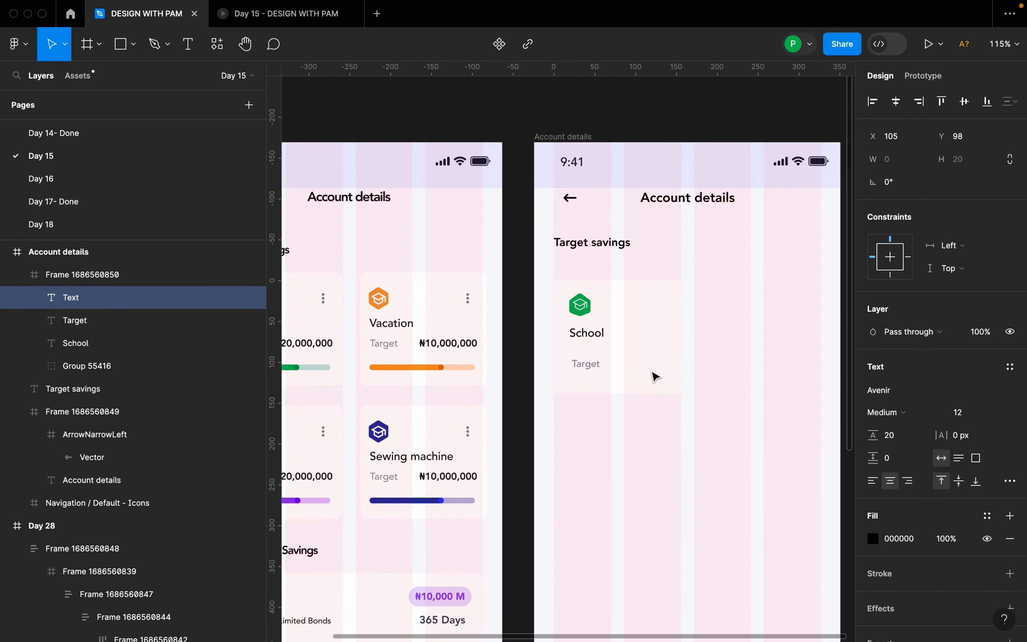
pyautogui.scroll(-1, 655, 376)
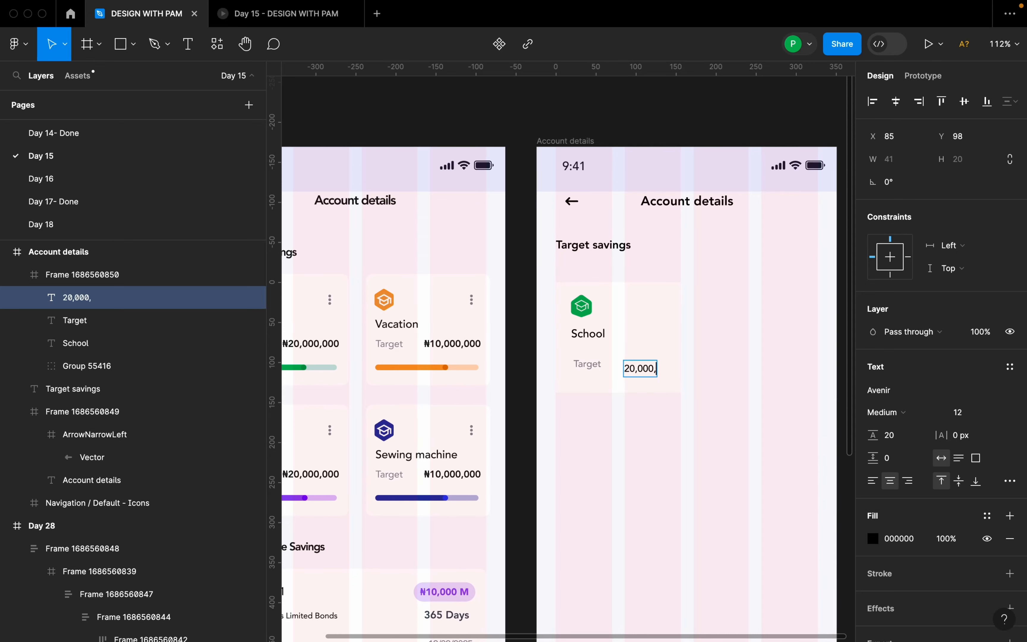
pyautogui.write('20,000,000')
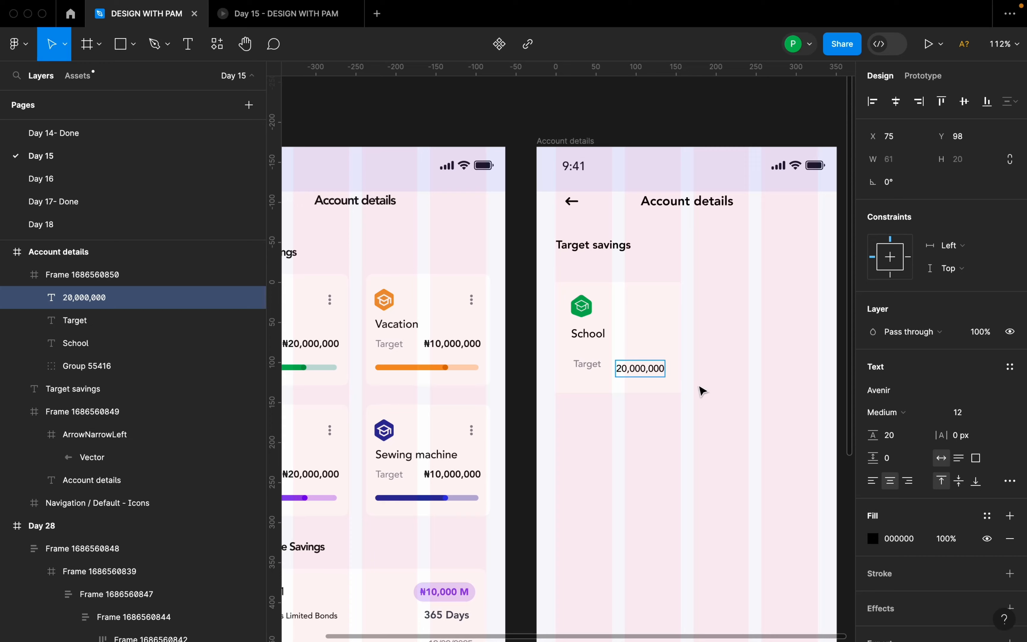
pyautogui.press('Escape')
# Copy the ₦ sign from the Day 28 Vacation card's amount and paste it in front of 20,000,000 in the new card.
pyautogui.click(436, 349)
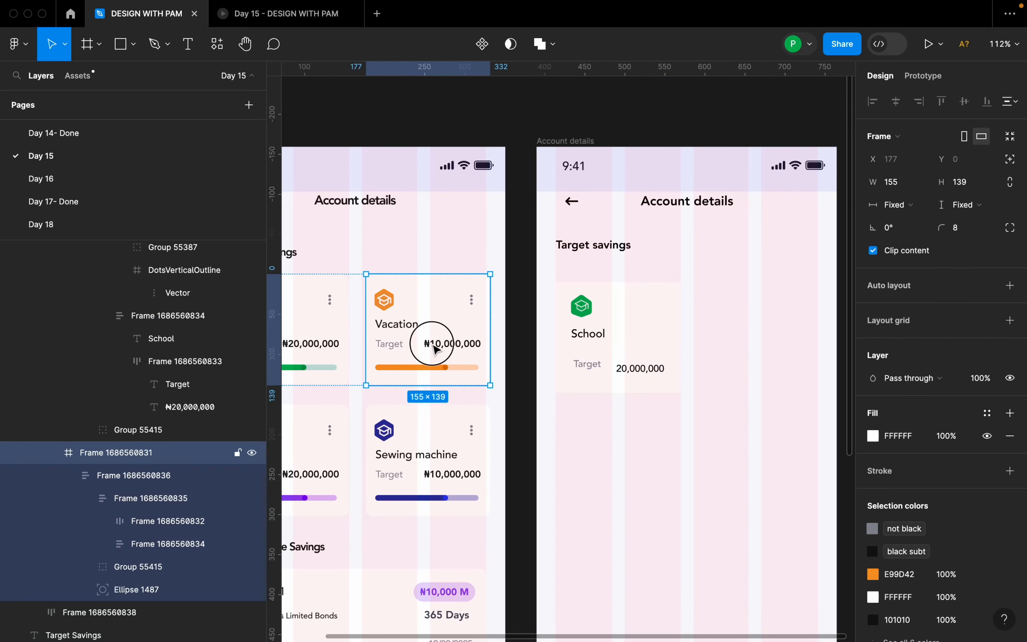
pyautogui.doubleClick(435, 349)
pyautogui.doubleClick(436, 349)
pyautogui.doubleClick(436, 349)
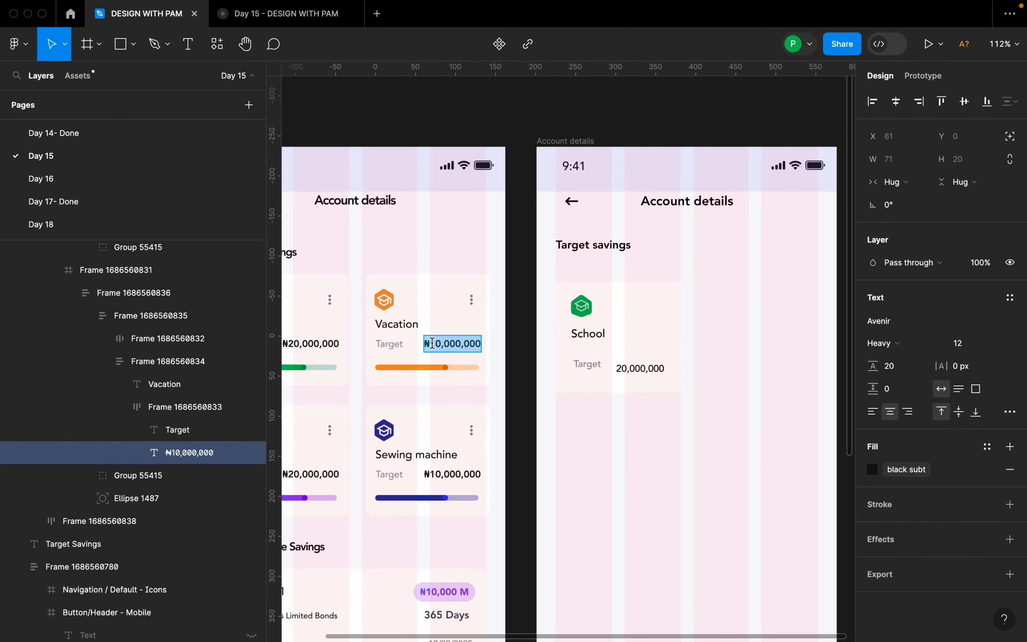
pyautogui.moveTo(430, 345); pyautogui.dragTo(426, 345)
pyautogui.press('super+c')
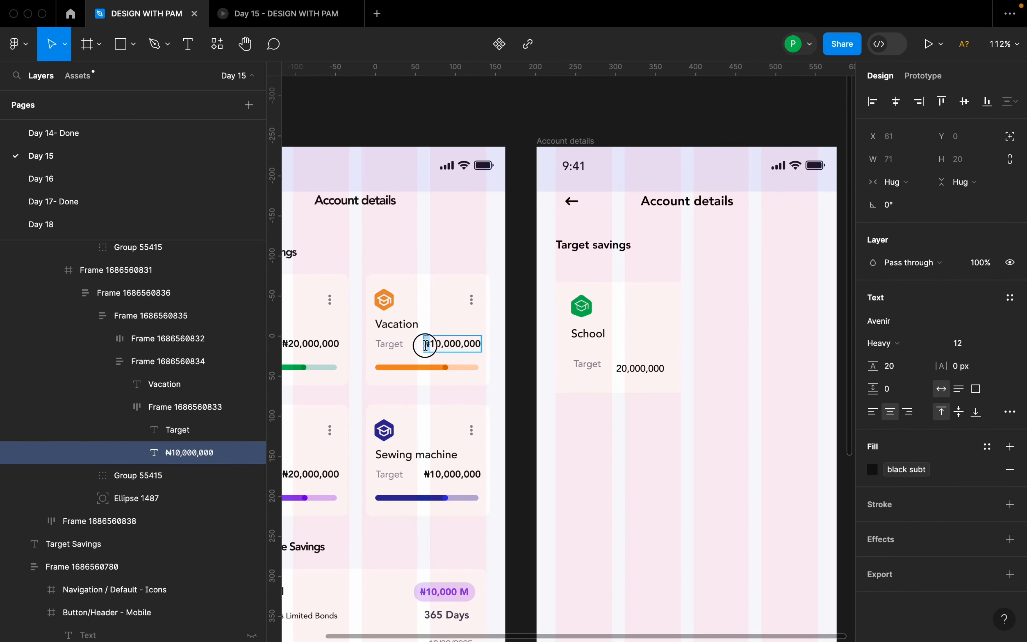
pyautogui.click(620, 368)
pyautogui.press('super+v')
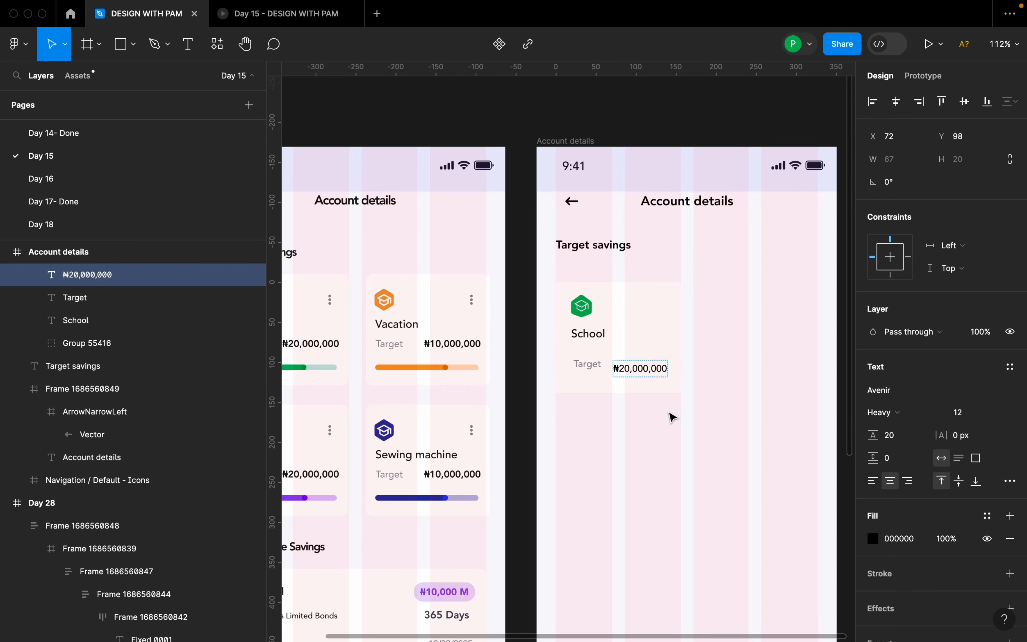
pyautogui.click(669, 413)
# Line up the ₦20,000,000 amount with the Target label at Y 92 and set its weight to Heavy.
pyautogui.moveTo(652, 371); pyautogui.dragTo(659, 369)
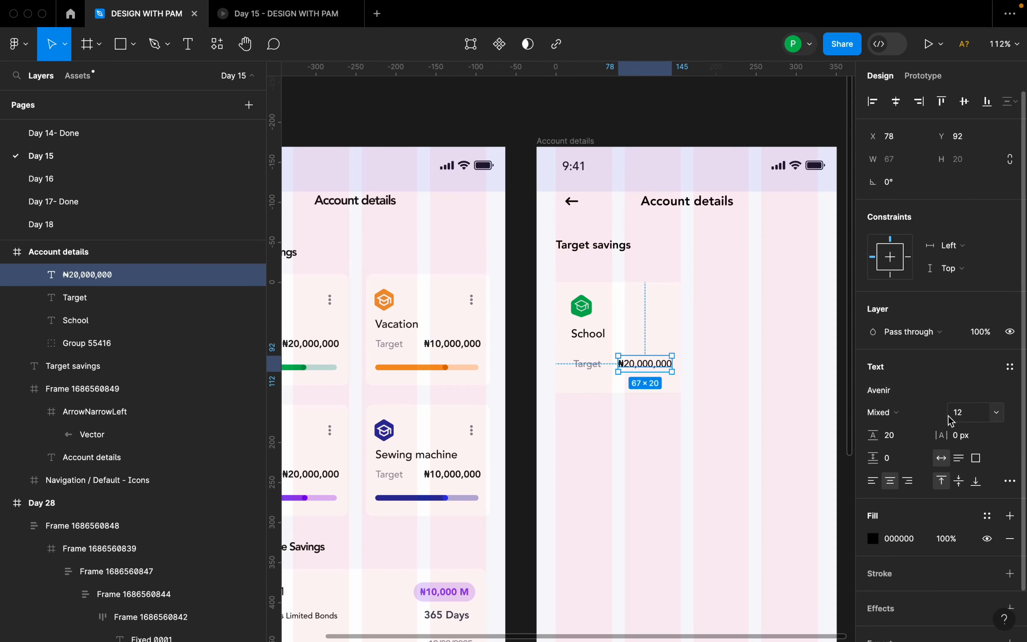
pyautogui.click(912, 414)
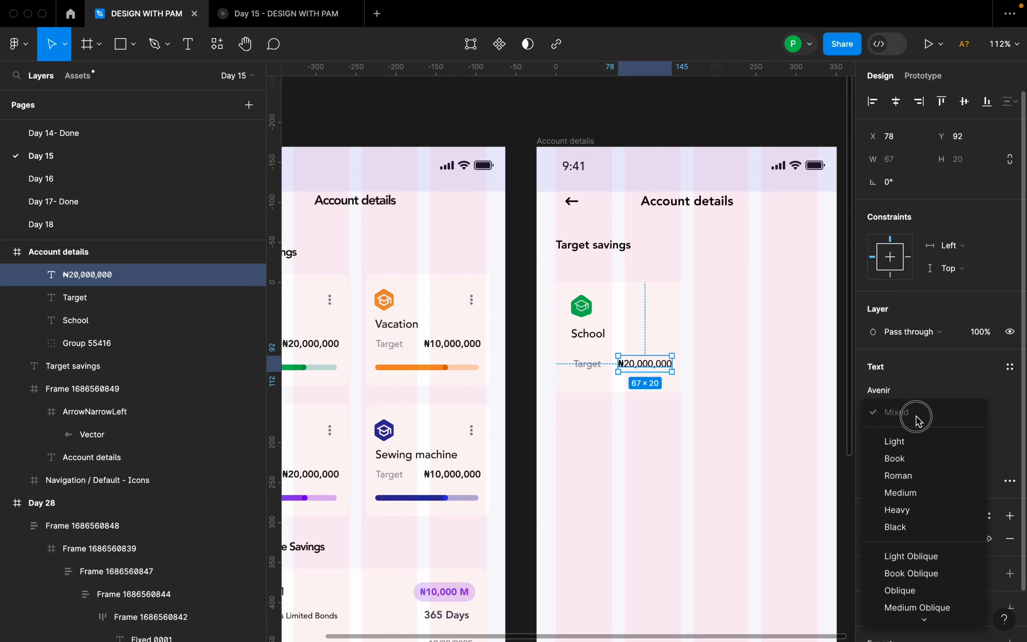
pyautogui.click(912, 510)
# Set the ₦20,000,000 amount to font size 13 and move it to X 78, Y 92 in the card.
pyautogui.click(1006, 412)
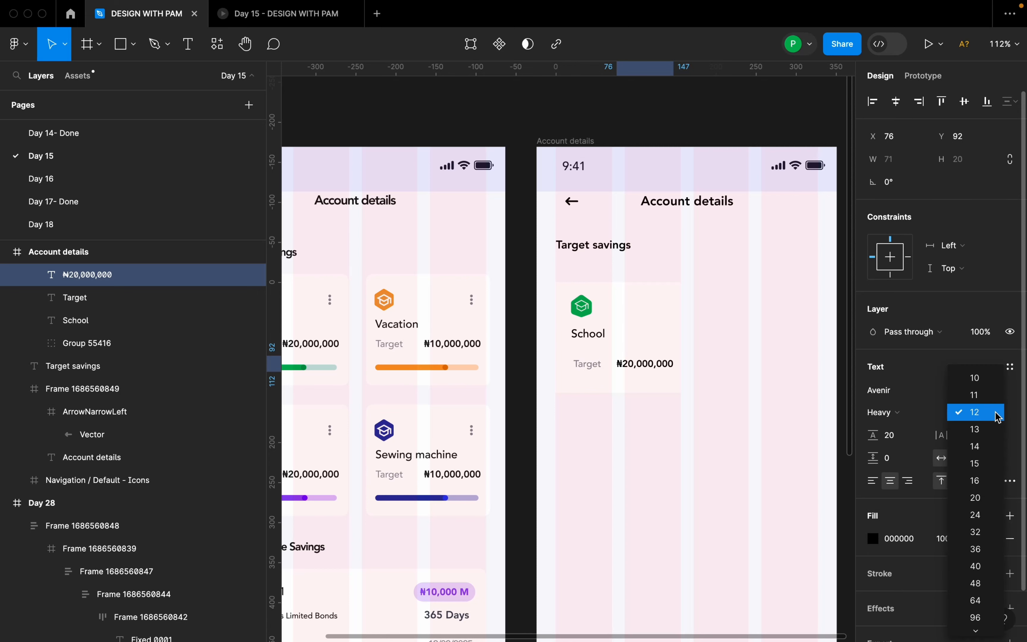
pyautogui.click(986, 447)
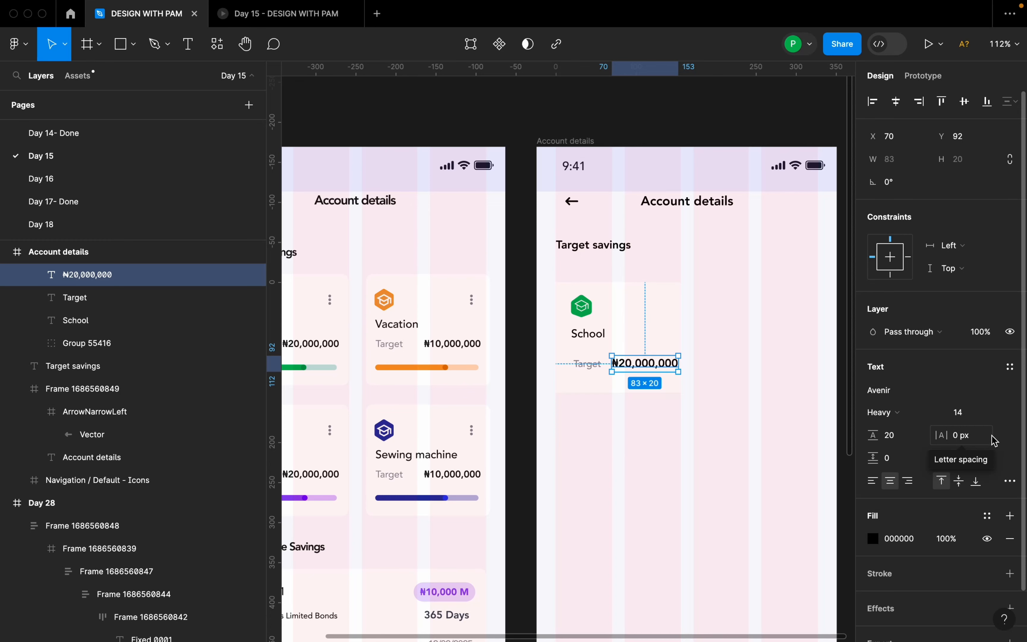
pyautogui.click(997, 414)
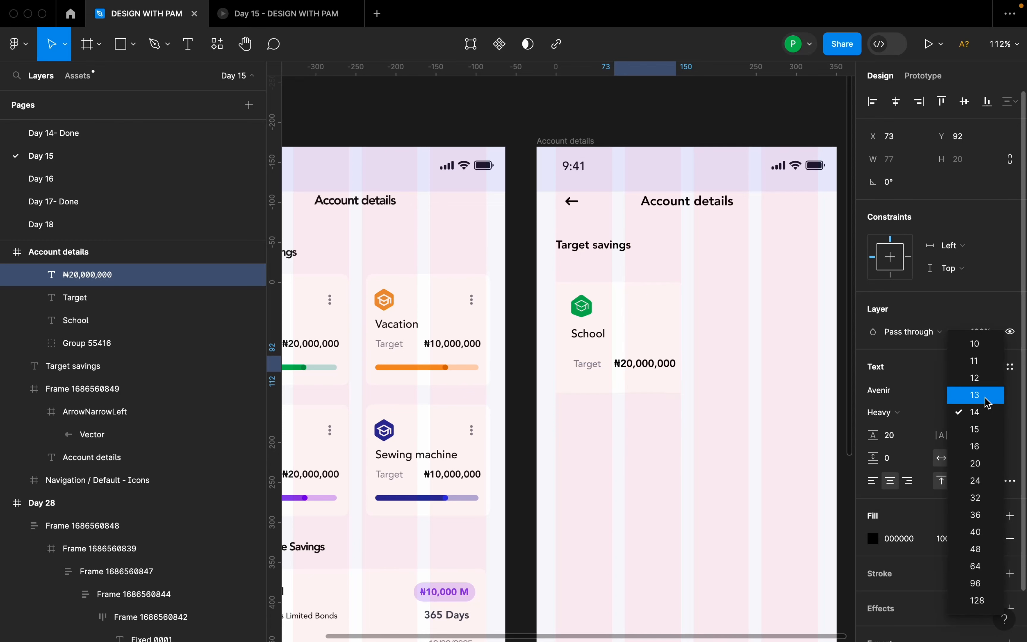
pyautogui.click(988, 386)
pyautogui.scroll(3, 650, 365)
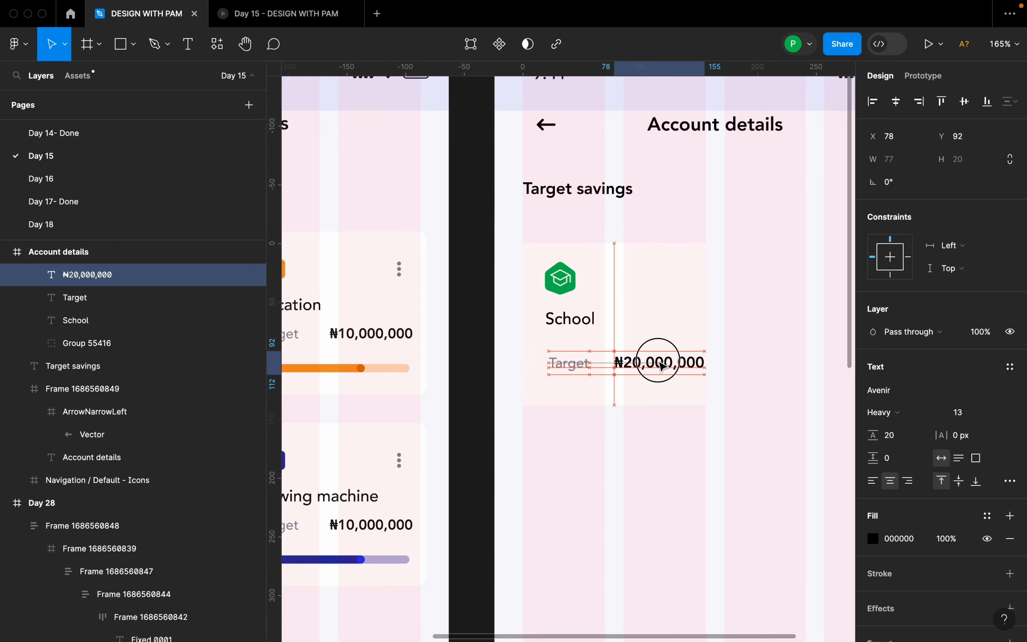
# Move the graduation cap icon group to X 14, Y 9 and left-align the School label beneath it at X 14, Y 55.
pyautogui.click(582, 325)
pyautogui.moveTo(582, 325); pyautogui.dragTo(576, 283)
pyautogui.scroll(-3, 631, 312)
pyautogui.scroll(-1, 632, 312)
pyautogui.scroll(10, 578, 275)
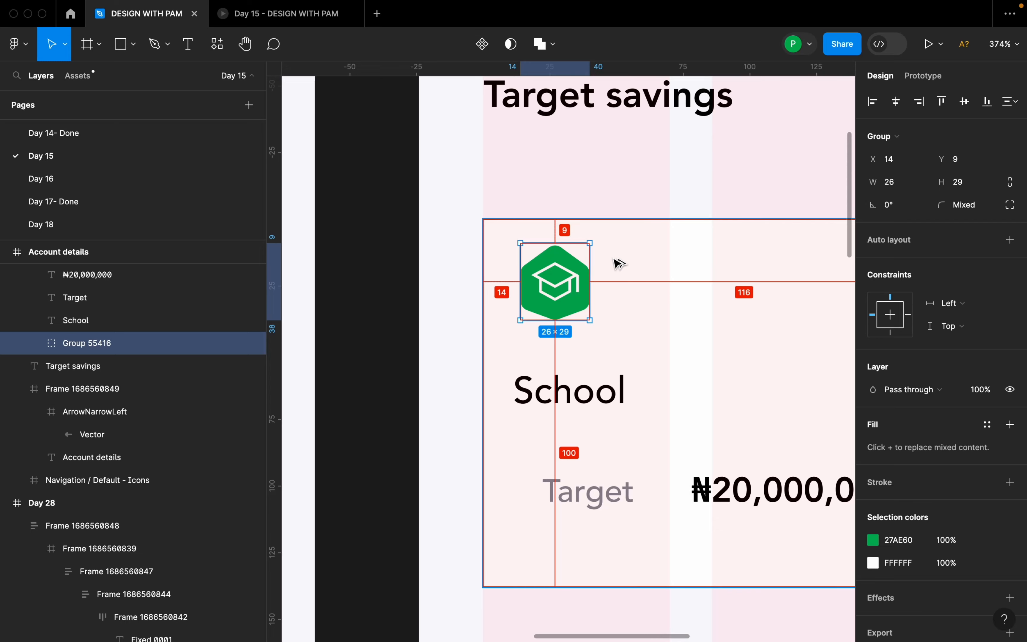
pyautogui.moveTo(571, 395); pyautogui.dragTo(579, 395)
# Combine the Target label and the ₦20,000,000 amount into a horizontal auto layout frame.
pyautogui.scroll(-10, 537, 414)
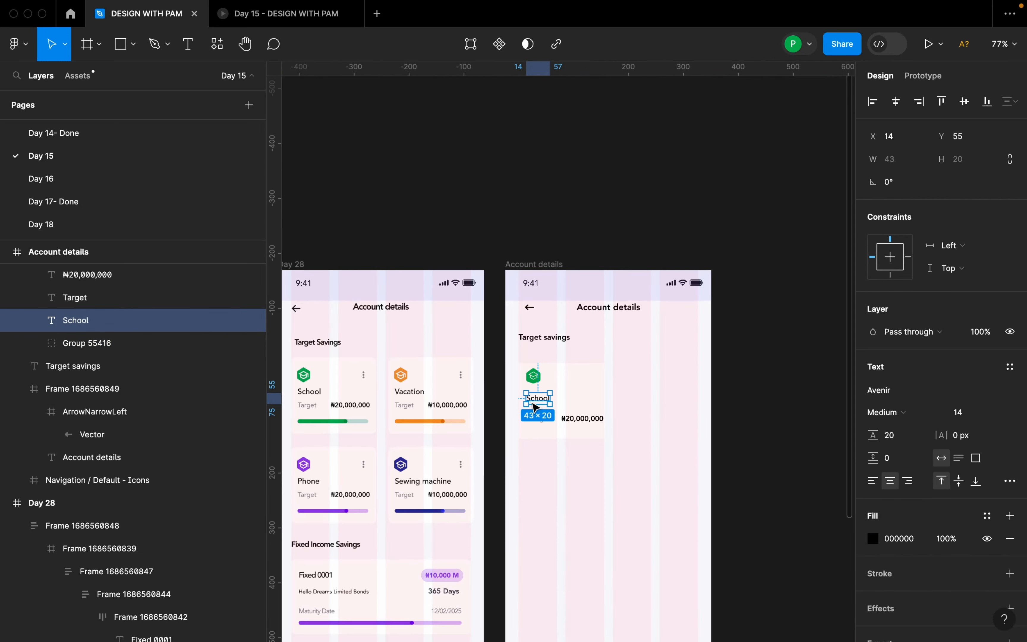
pyautogui.click(543, 425)
pyautogui.scroll(5, 541, 421)
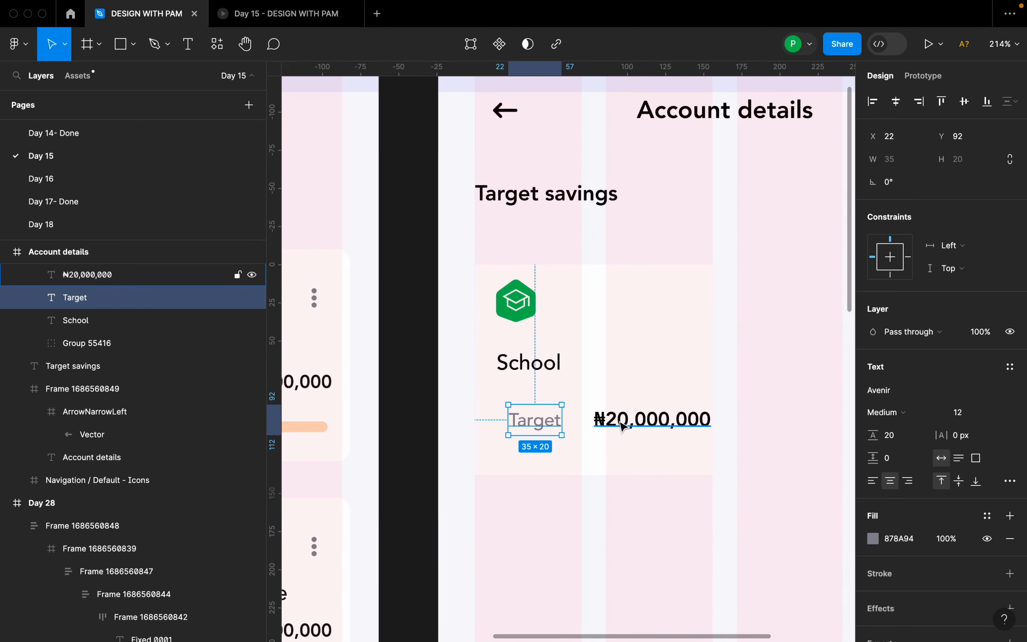
pyautogui.keyDown('shift'); pyautogui.click(570, 421); pyautogui.keyUp('shift')
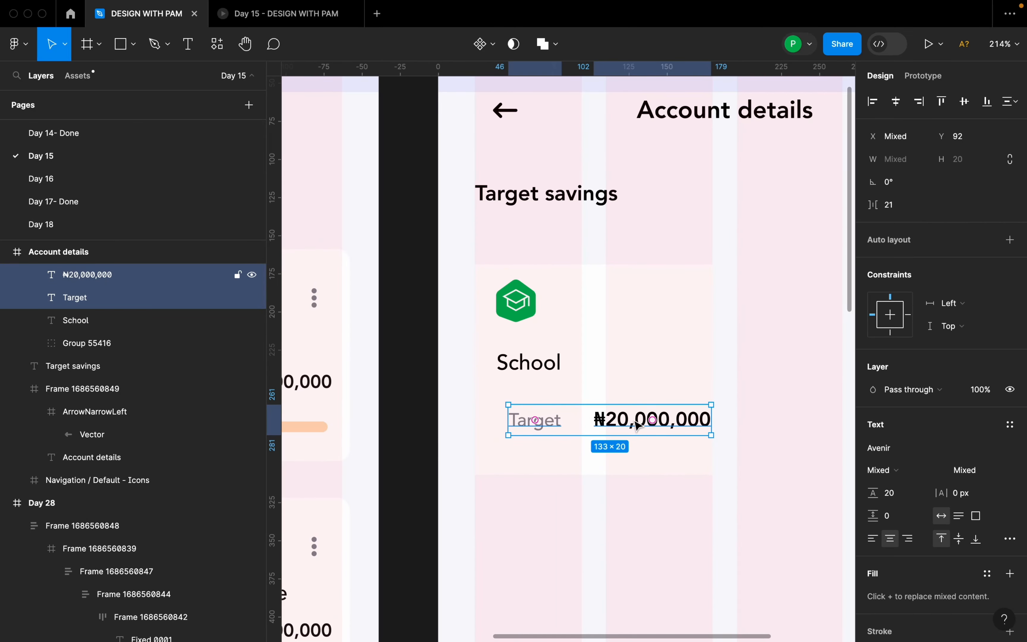
pyautogui.hotkey('shift', 'a')
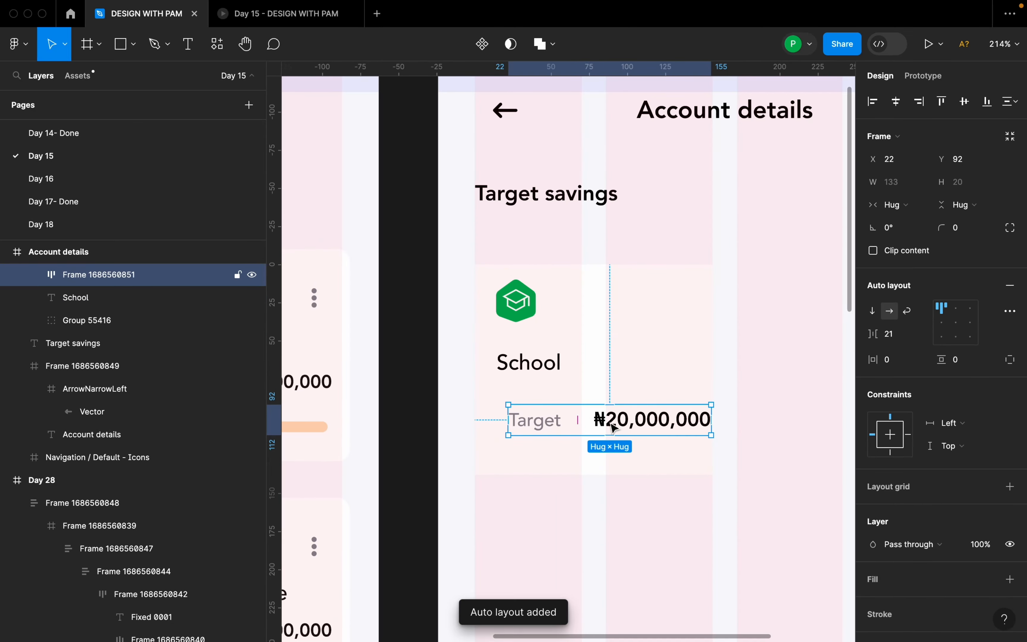
# Set the gap between the Target label and the amount to 32 and centre the row horizontally in the card.
pyautogui.click(898, 339)
pyautogui.write('32')
pyautogui.press('Return')
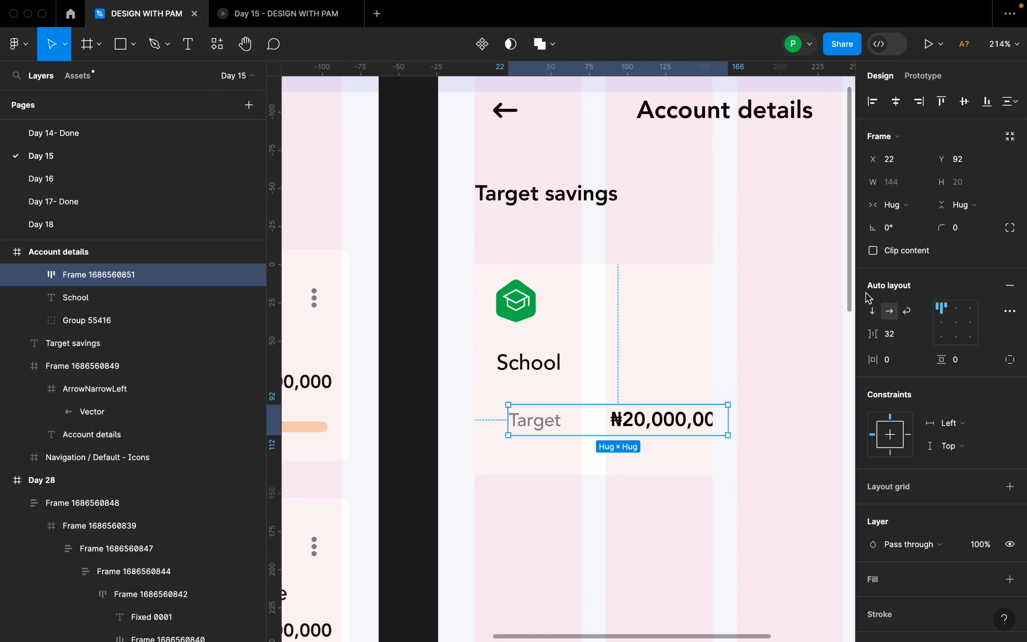
pyautogui.click(895, 101)
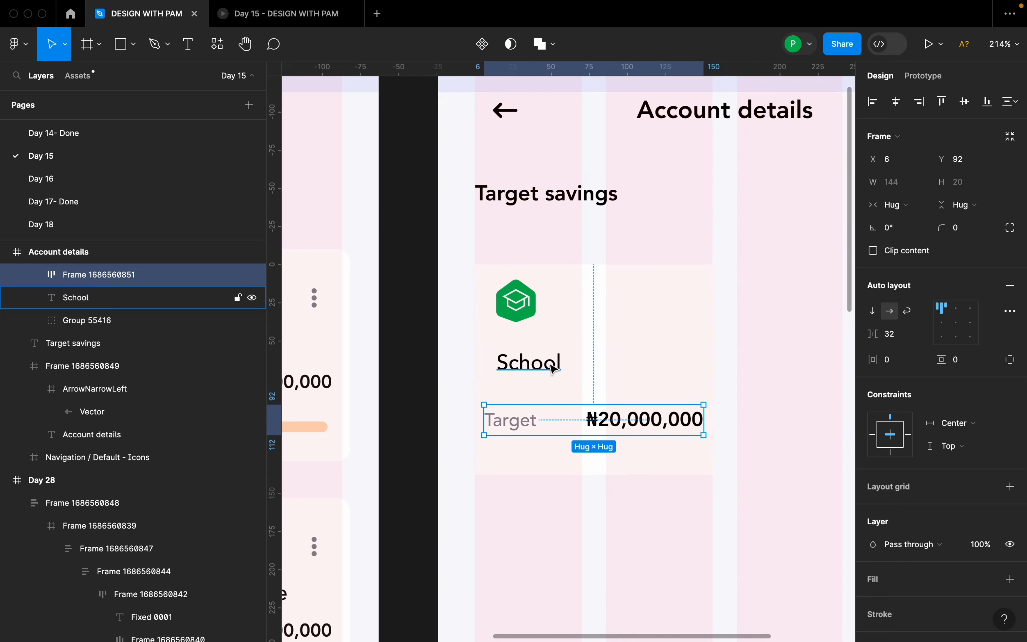
# Move the School label to X 6, Y 55 so it lines up with the Target label's left edge.
pyautogui.click(534, 363)
pyautogui.moveTo(539, 364); pyautogui.dragTo(536, 364)
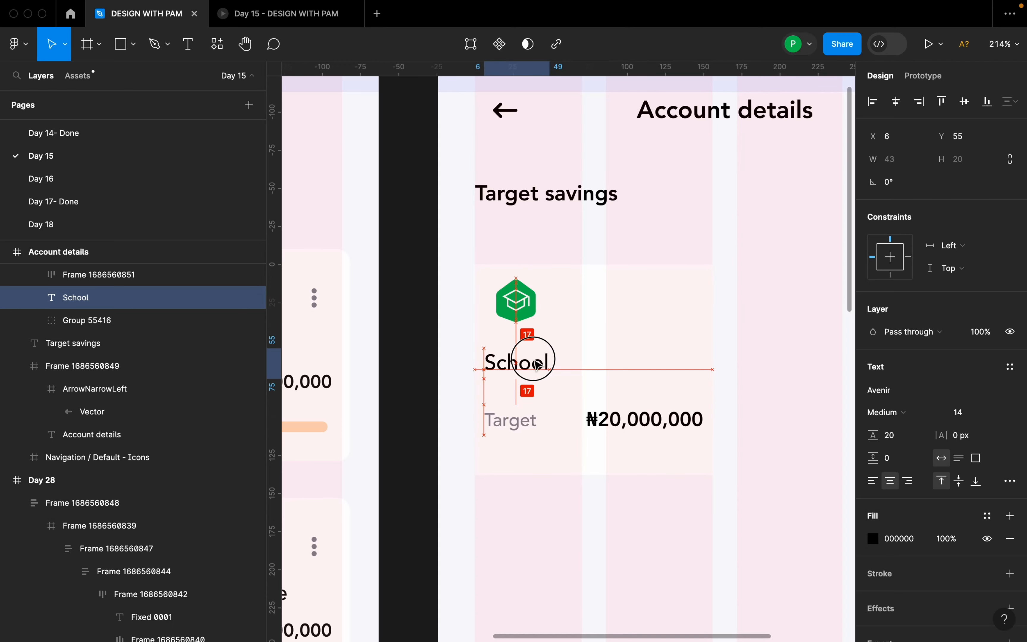
pyautogui.click(528, 306)
pyautogui.moveTo(527, 306); pyautogui.dragTo(522, 306)
pyautogui.scroll(-6, 653, 374)
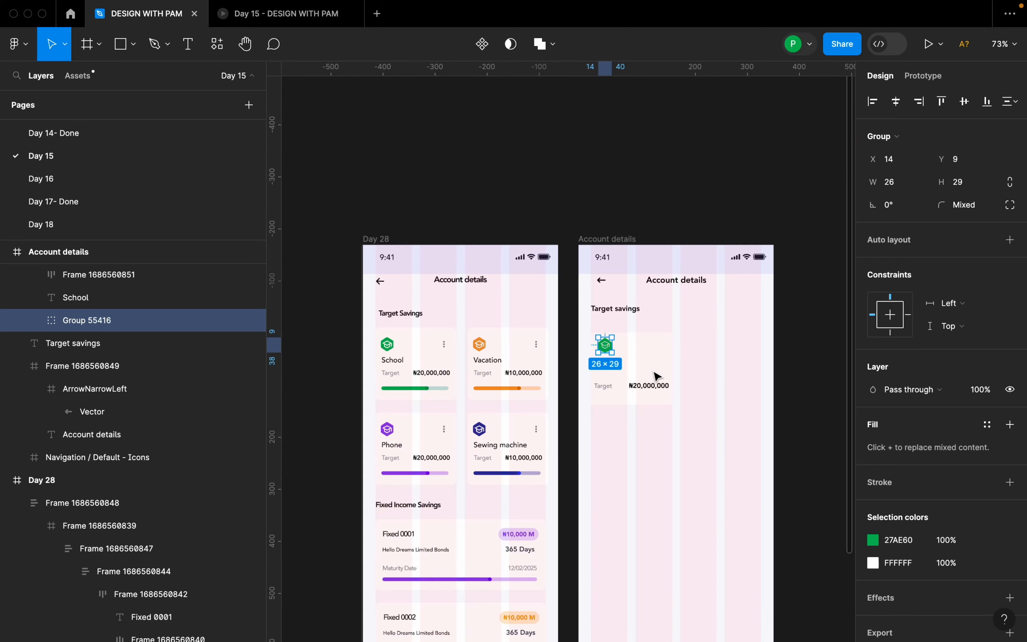
pyautogui.scroll(2, 660, 379)
pyautogui.press('Escape')
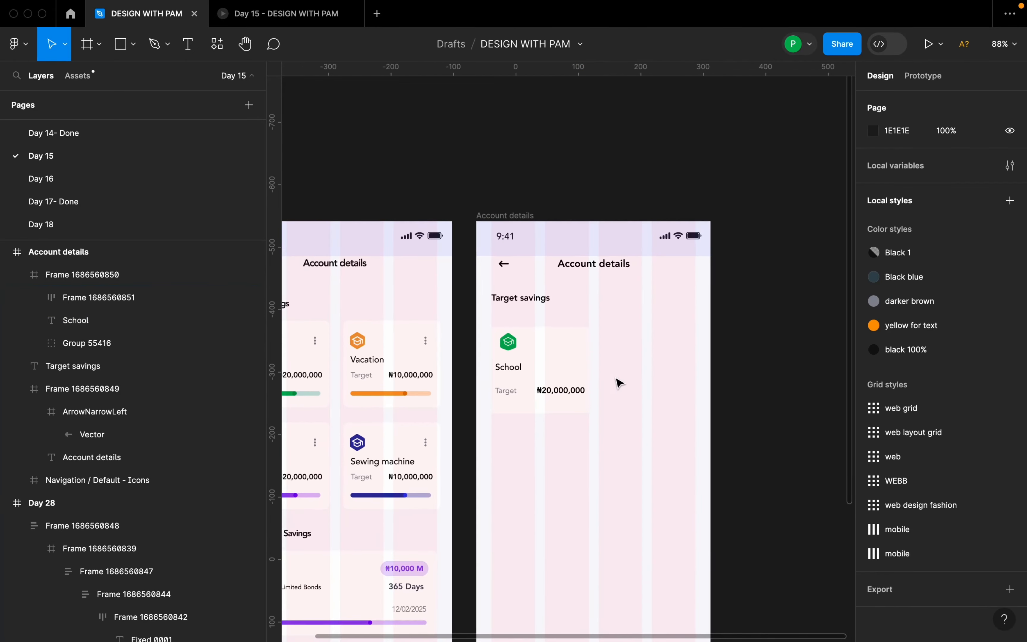
# Run the Heroicons plugin on the Account details frame and browse to the vertical three-dot icons.
pyautogui.rightClick(622, 381)
pyautogui.moveTo(700, 512)
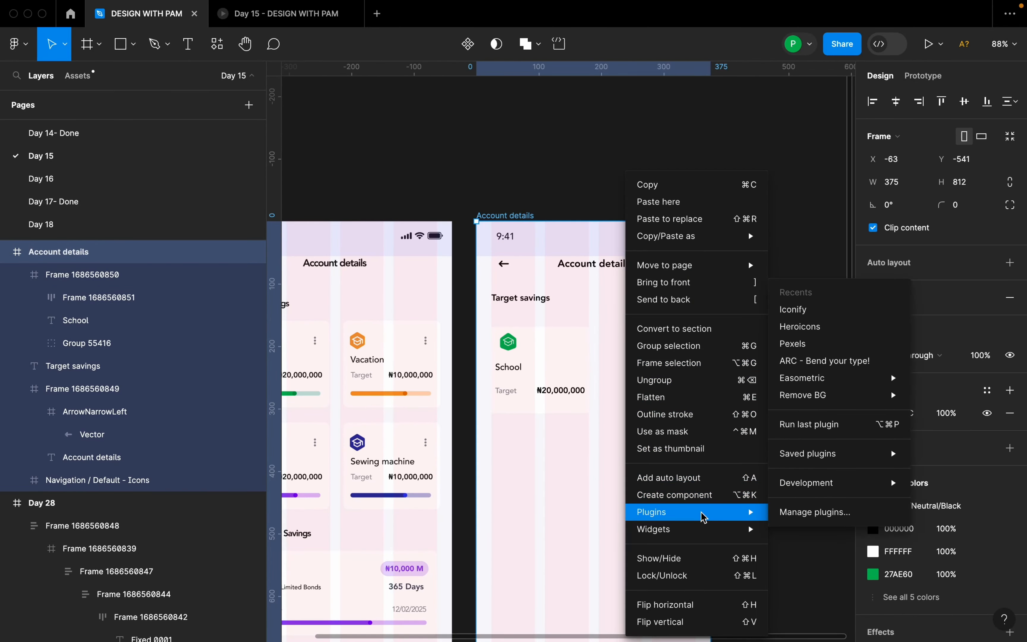
pyautogui.click(822, 326)
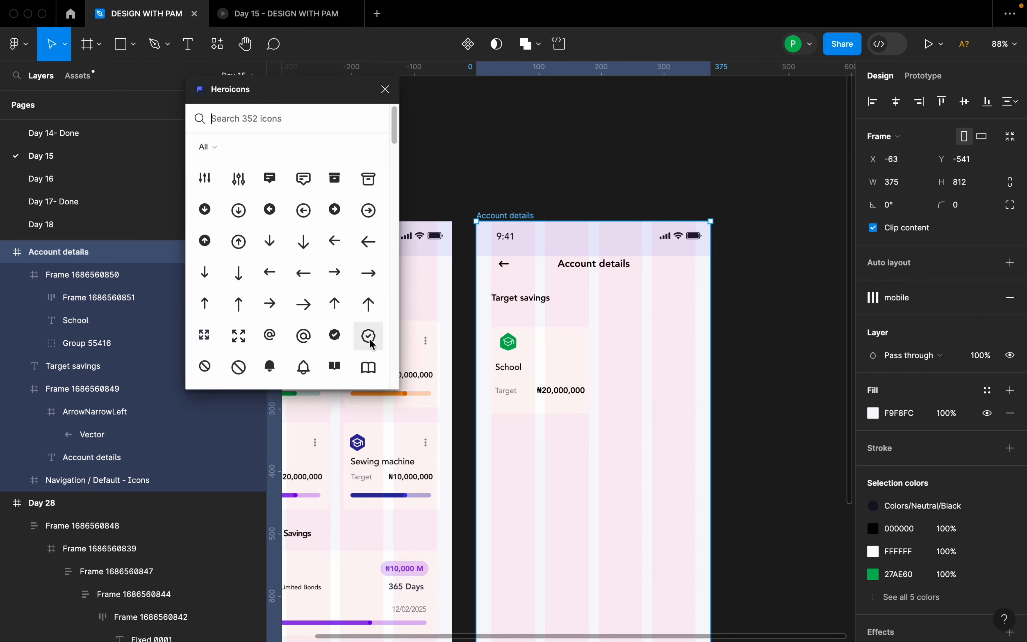
pyautogui.scroll(-10, 337, 298)
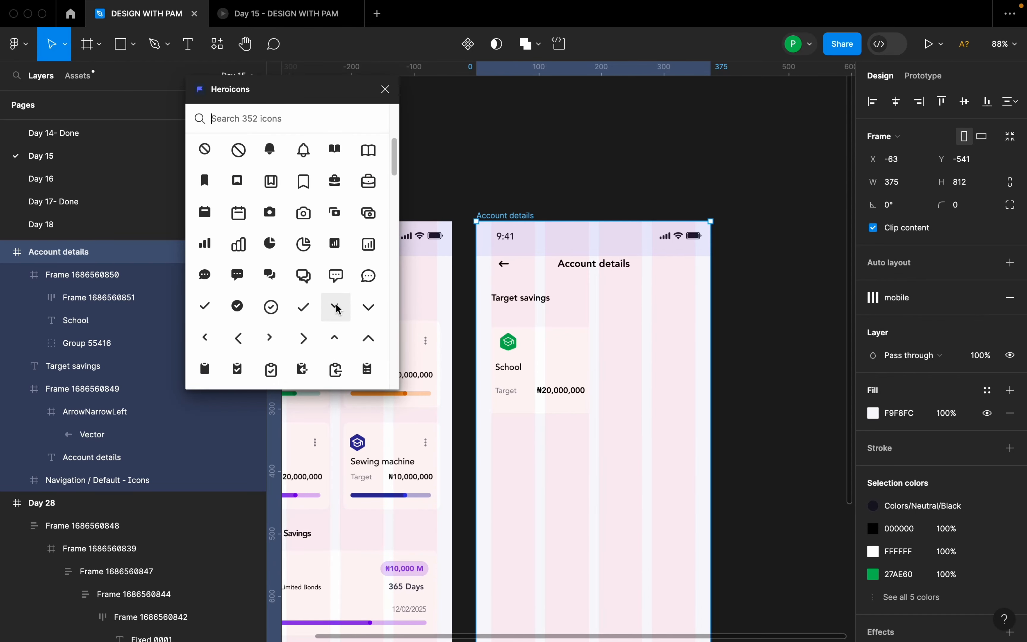
pyautogui.write('op')
pyautogui.press('BackSpace')
pyautogui.press('BackSpace')
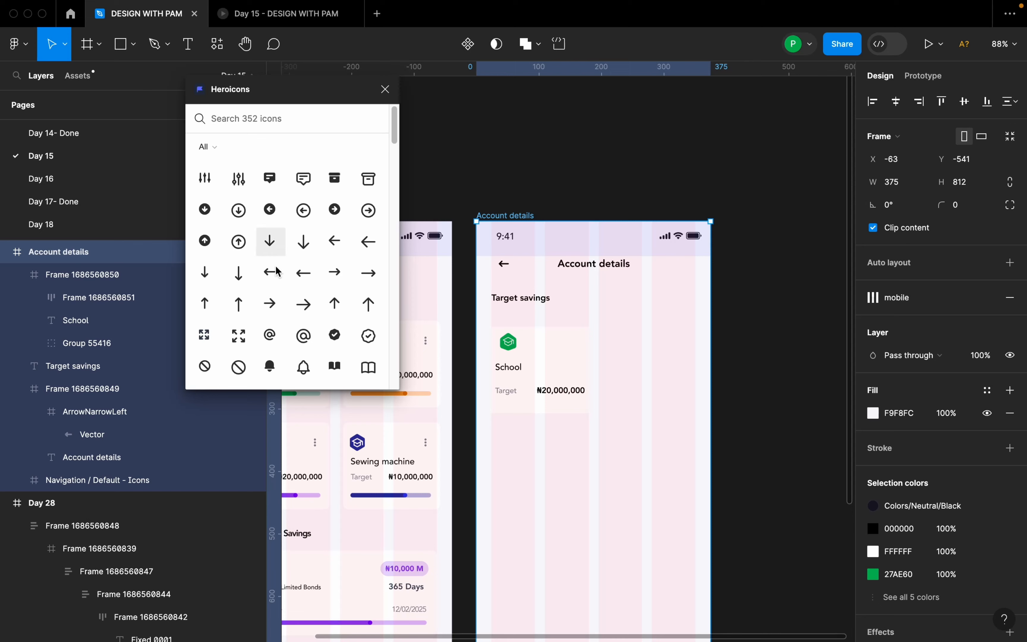
pyautogui.scroll(-3, 277, 278)
pyautogui.scroll(-8, 281, 282)
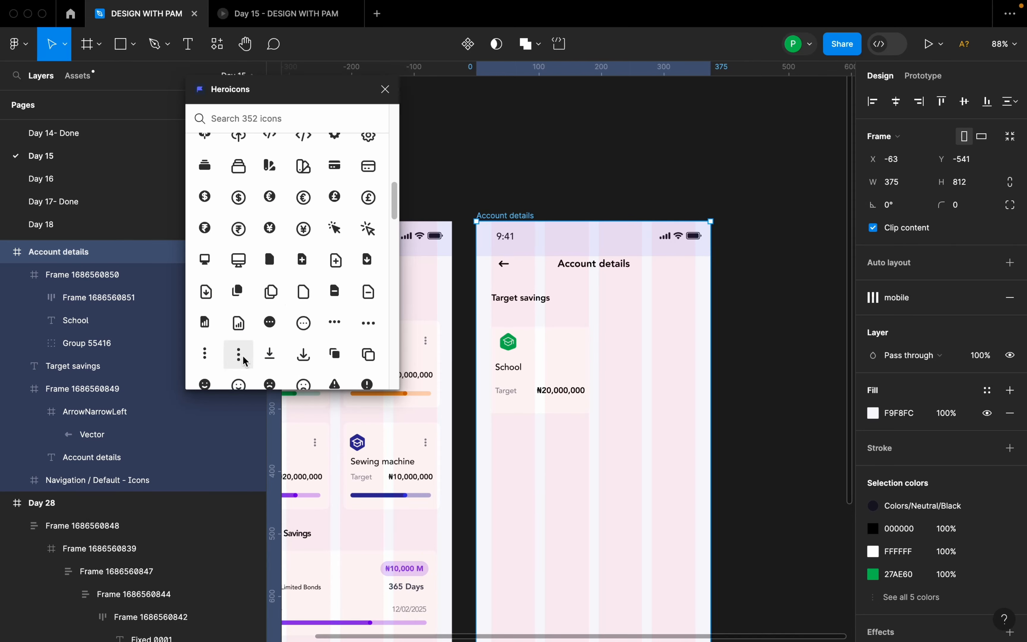
pyautogui.moveTo(244, 361); pyautogui.dragTo(566, 360)
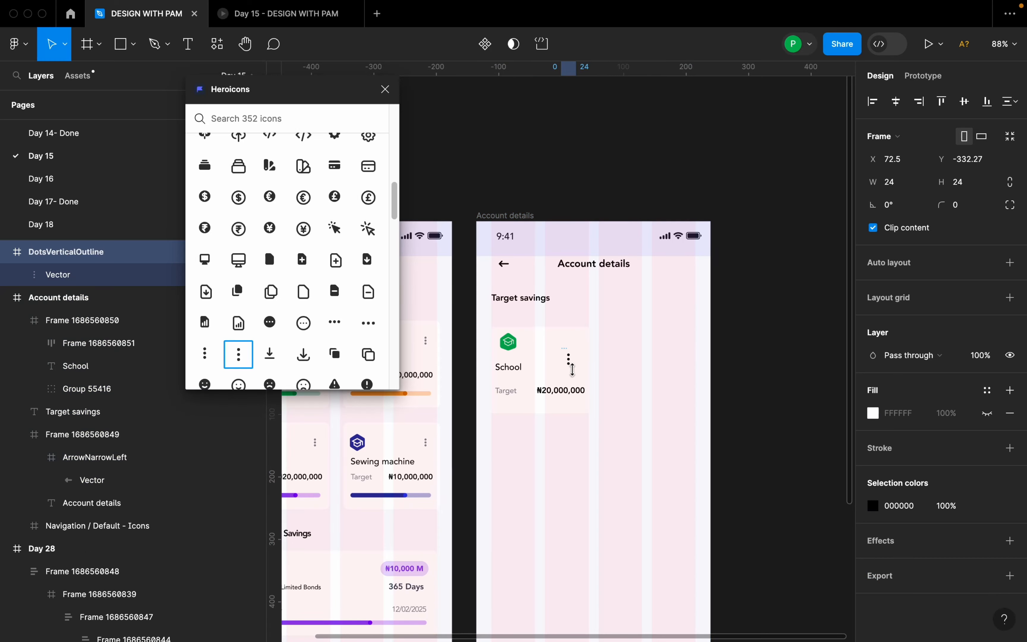
pyautogui.scroll(3, 573, 359)
pyautogui.scroll(-3, 579, 358)
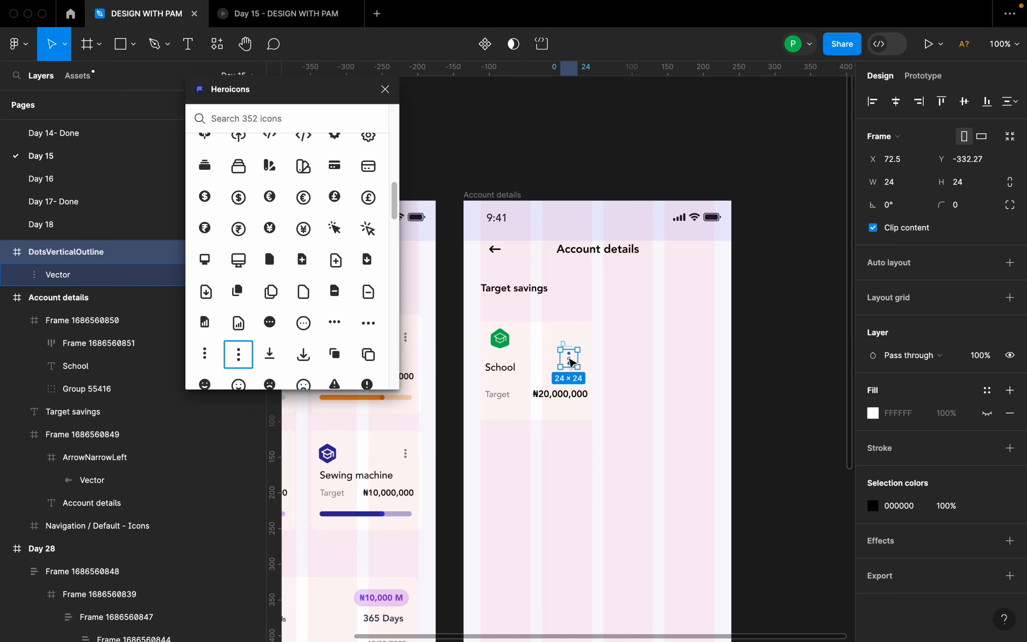
pyautogui.click(571, 361)
pyautogui.press('Delete')
pyautogui.click(571, 354)
pyautogui.press('Delete')
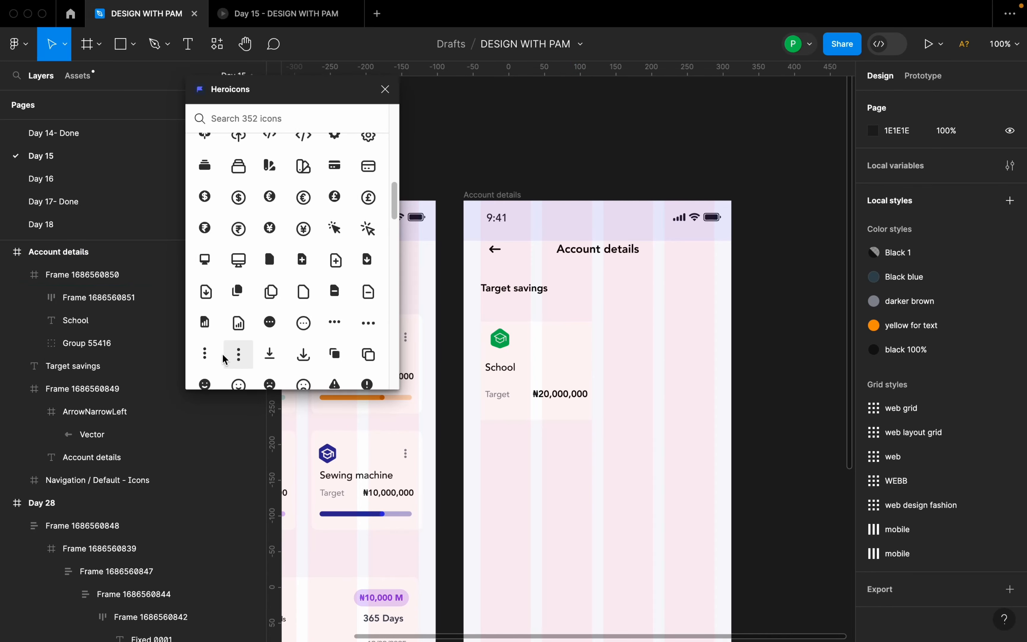
# Insert the solid DotsVertical icon at the School card's upper-right corner and close the Heroicons plugin.
pyautogui.click(205, 353)
pyautogui.moveTo(574, 369); pyautogui.dragTo(586, 345)
pyautogui.scroll(1, 571, 361)
pyautogui.click(385, 89)
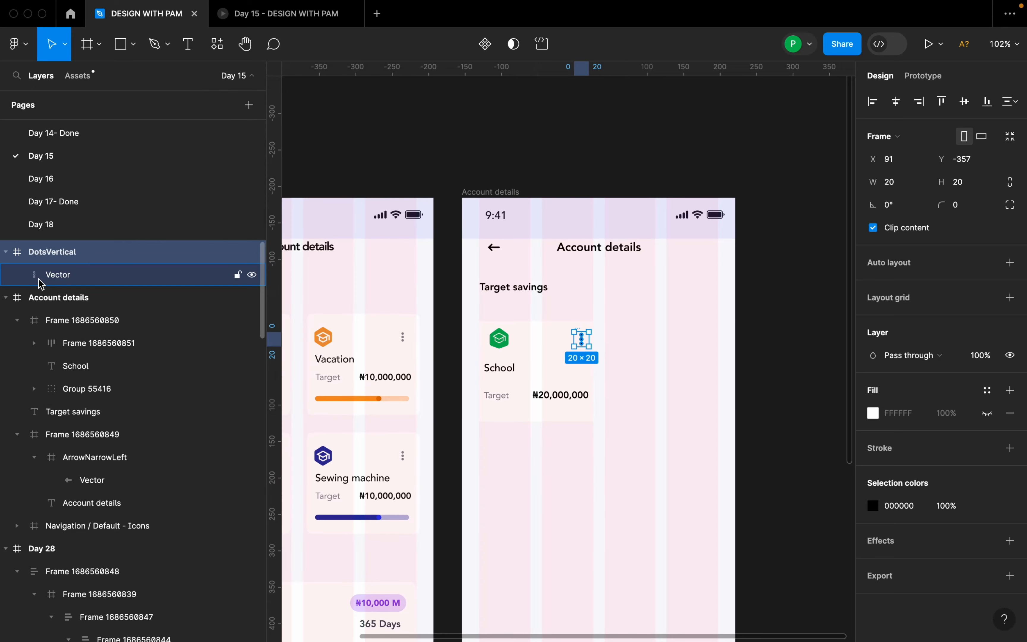
# Nest the DotsVertical icon inside the Account details frame in the layer order.
pyautogui.scroll(5, 566, 347)
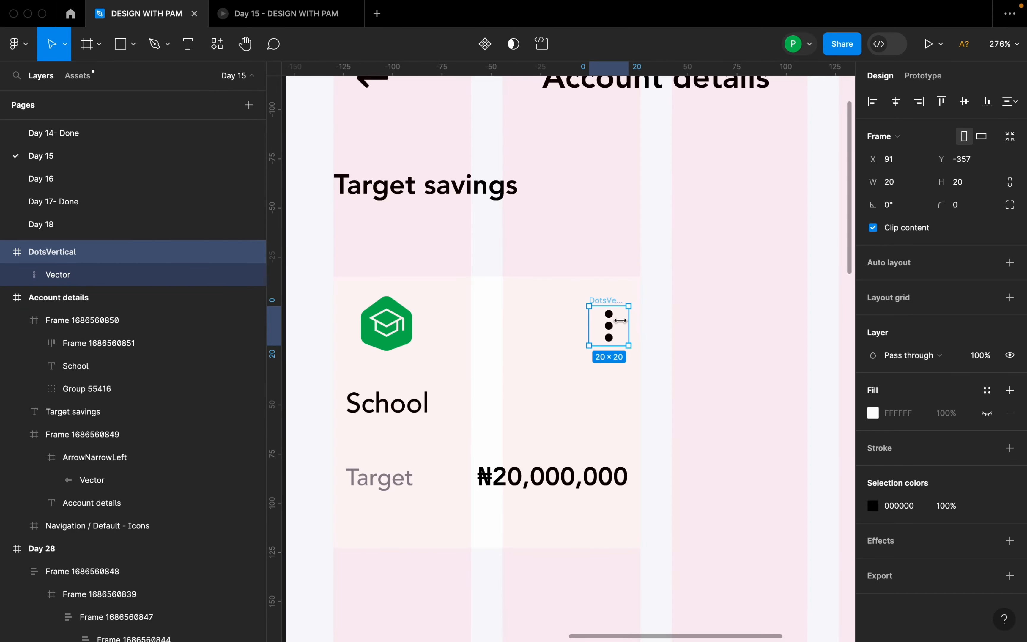
pyautogui.scroll(-4, 618, 310)
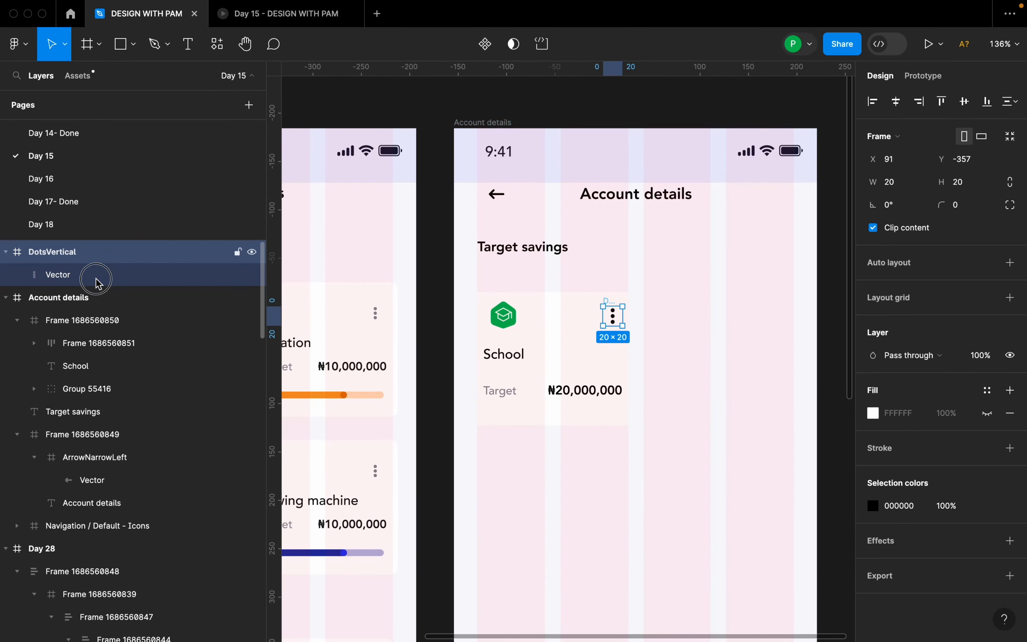
pyautogui.moveTo(96, 279); pyautogui.dragTo(92, 308)
pyautogui.scroll(2, 576, 324)
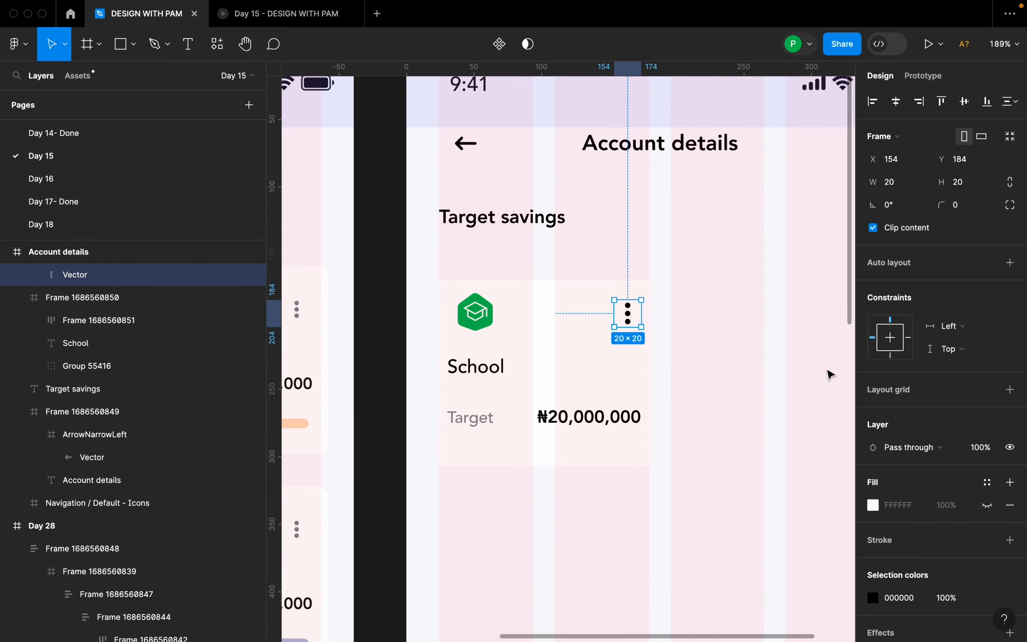
# Recolour the three-dot icon to 878A94 by sampling the dots on the Day 28 Vacation card.
pyautogui.scroll(-4, 829, 375)
pyautogui.click(873, 598)
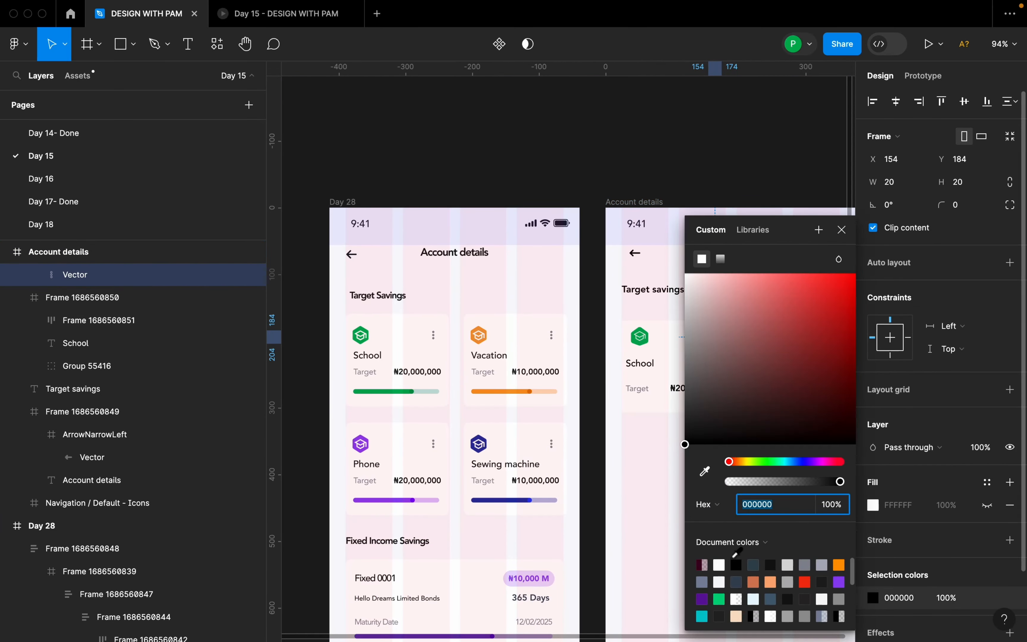
pyautogui.click(705, 471)
pyautogui.scroll(10, 551, 335)
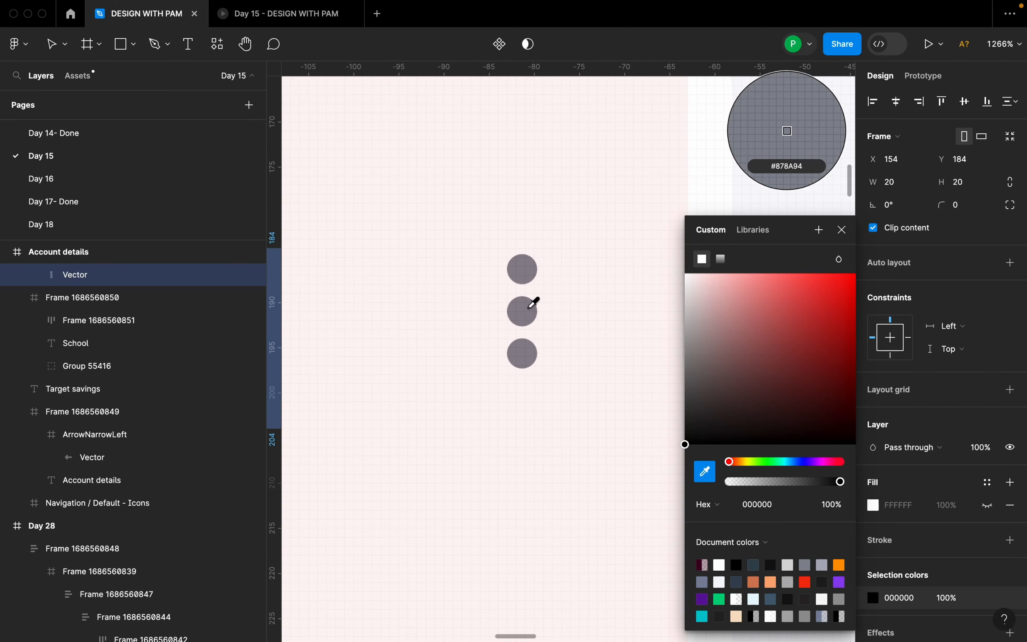
pyautogui.click(527, 309)
pyautogui.scroll(-6, 520, 314)
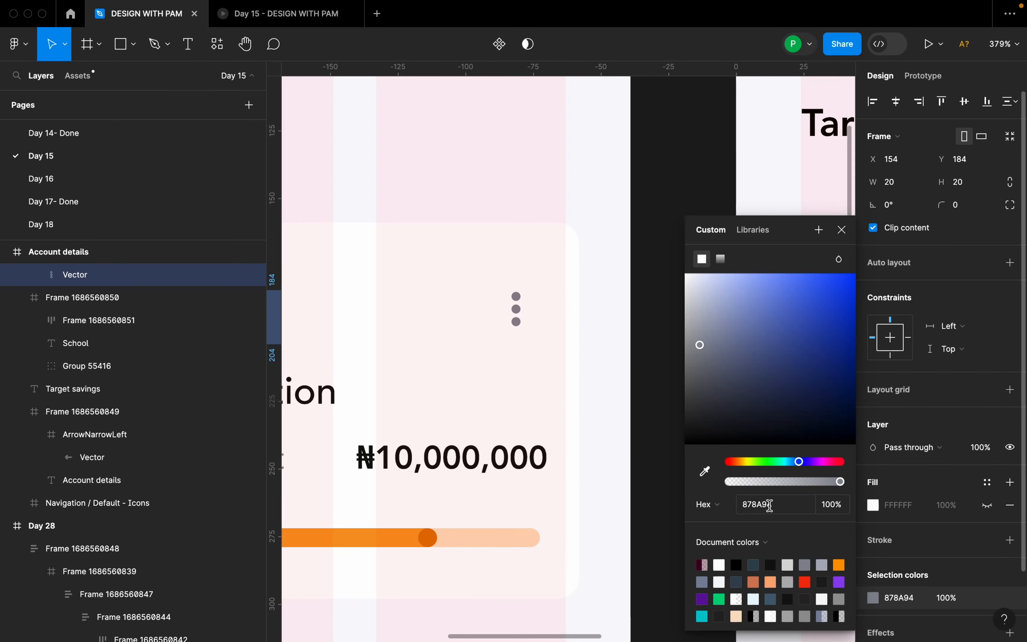
pyautogui.scroll(-10, 607, 484)
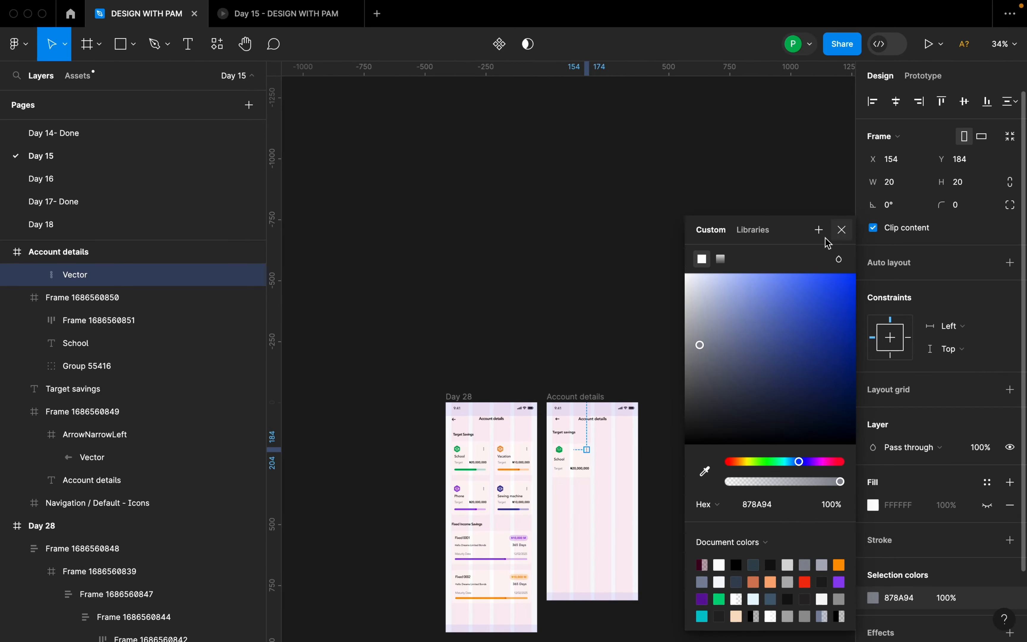
pyautogui.click(841, 231)
# Resize the three-dot icon to 16 × 16 and place it at X 158, Y 184.
pyautogui.scroll(5, 590, 469)
pyautogui.moveTo(612, 492); pyautogui.dragTo(670, 404)
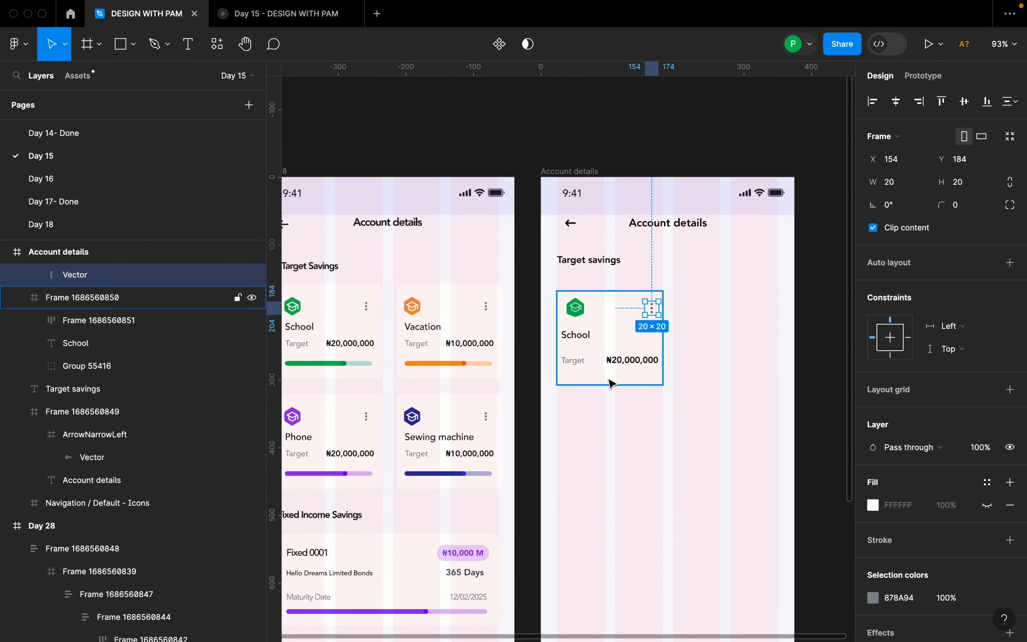
pyautogui.scroll(5, 611, 383)
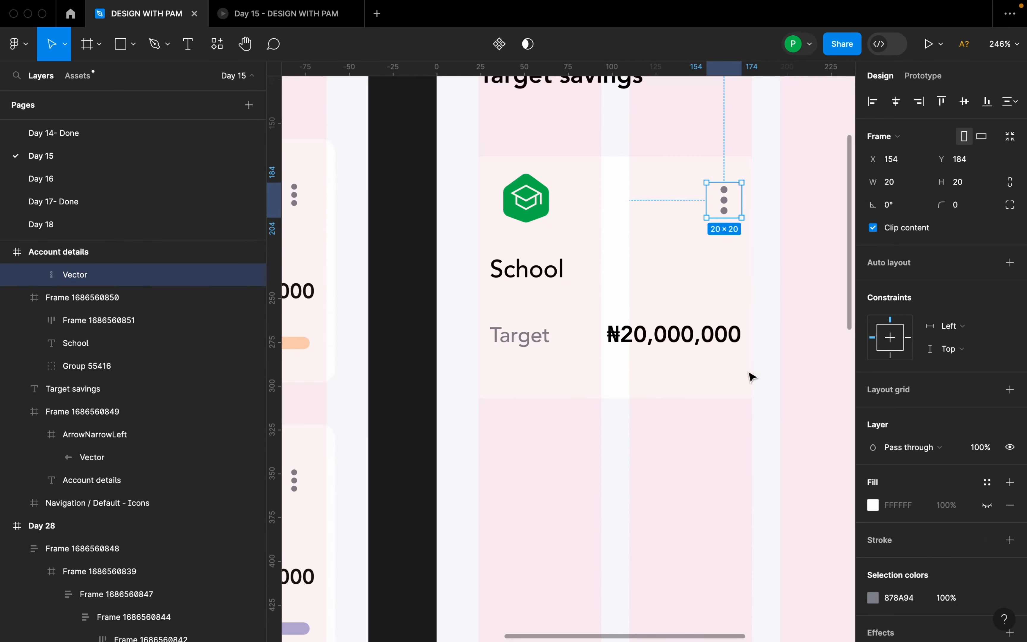
pyautogui.moveTo(740, 216); pyautogui.dragTo(734, 209)
pyautogui.moveTo(723, 195); pyautogui.dragTo(733, 200)
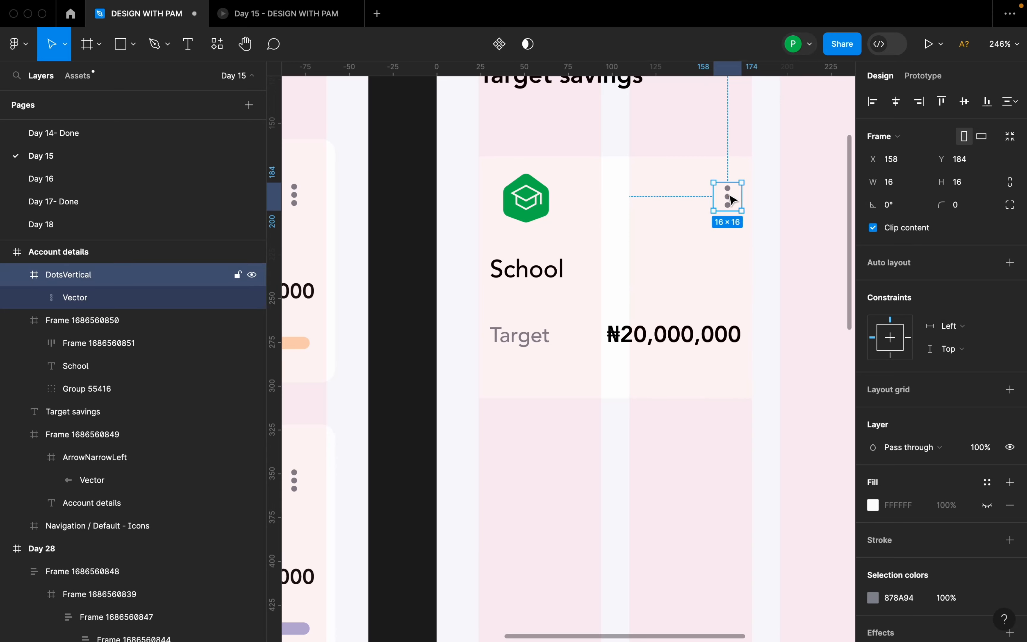
# Combine the graduation cap icon group and the three-dot icon into a horizontal auto layout frame.
pyautogui.keyDown('shift'); pyautogui.doubleClick(533, 210); pyautogui.keyUp('shift')
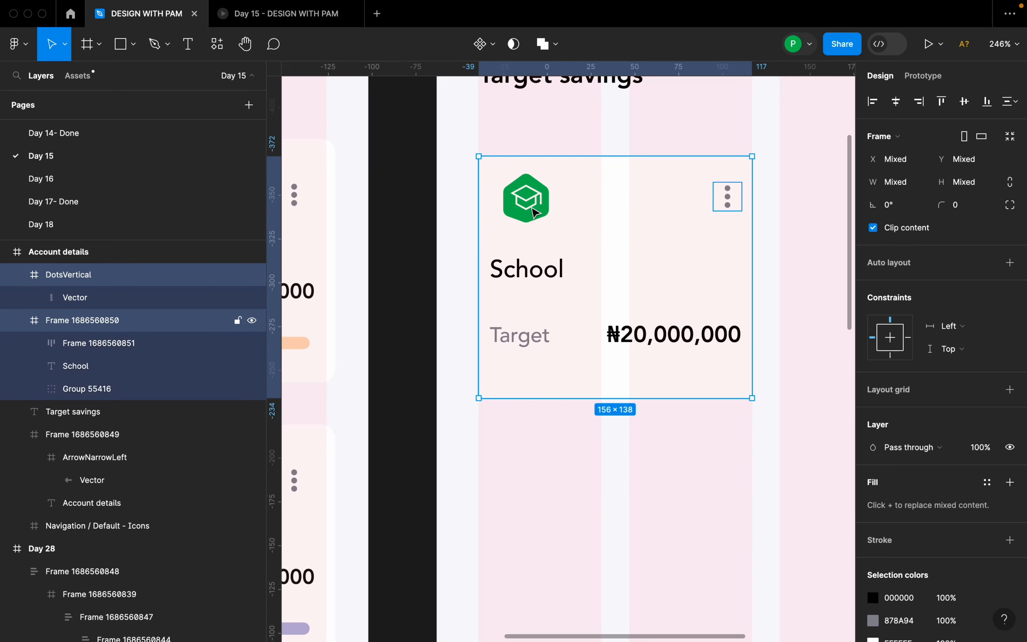
pyautogui.keyDown('shift'); pyautogui.doubleClick(533, 210); pyautogui.keyUp('shift')
pyautogui.click(583, 216)
pyautogui.click(526, 199)
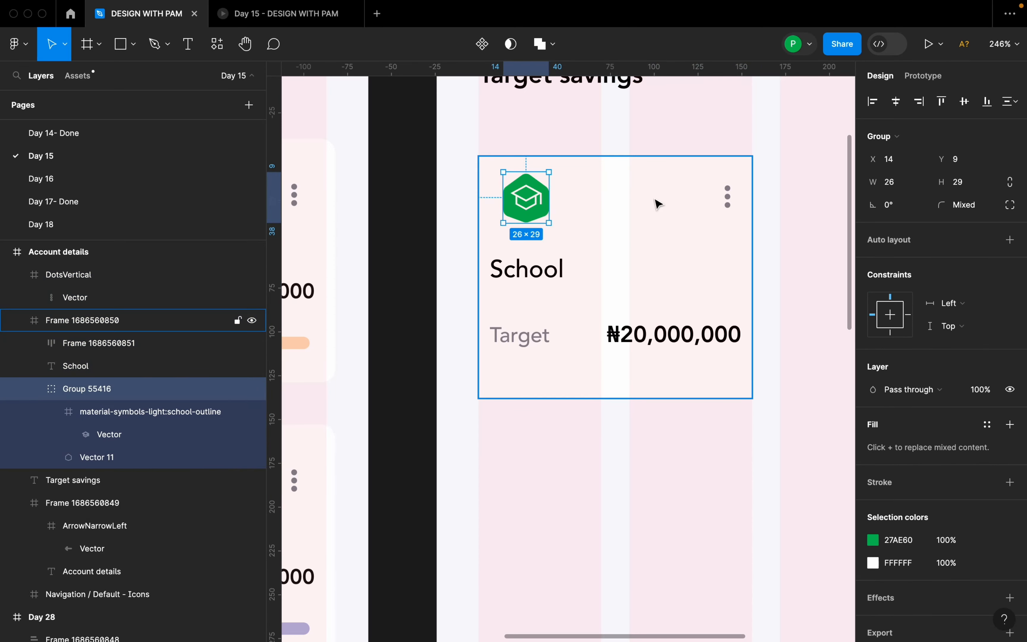
pyautogui.keyDown('shift'); pyautogui.click(728, 197); pyautogui.keyUp('shift')
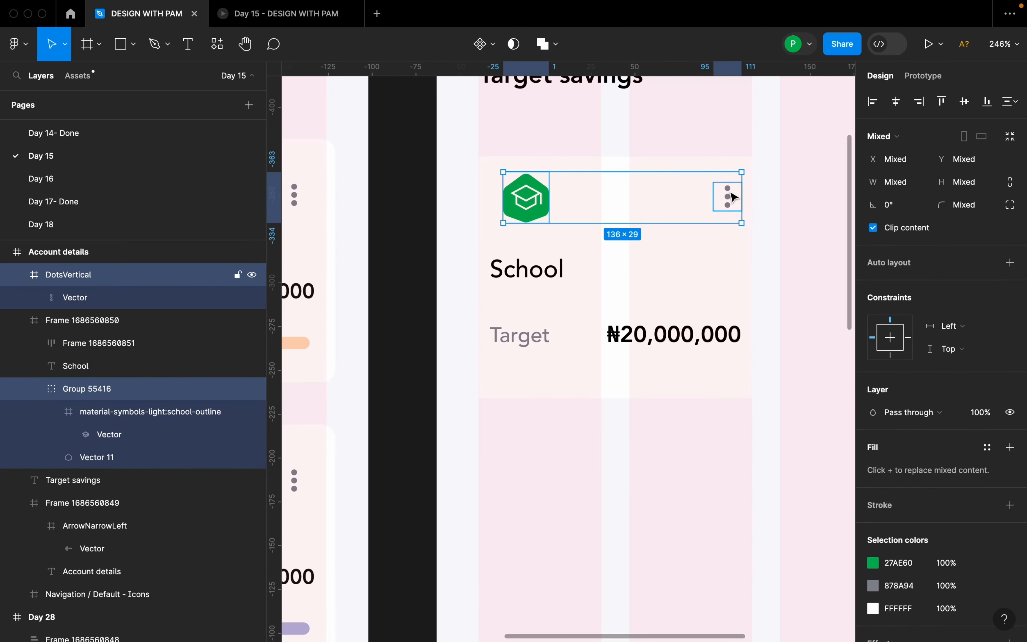
pyautogui.hotkey('shift', 'a')
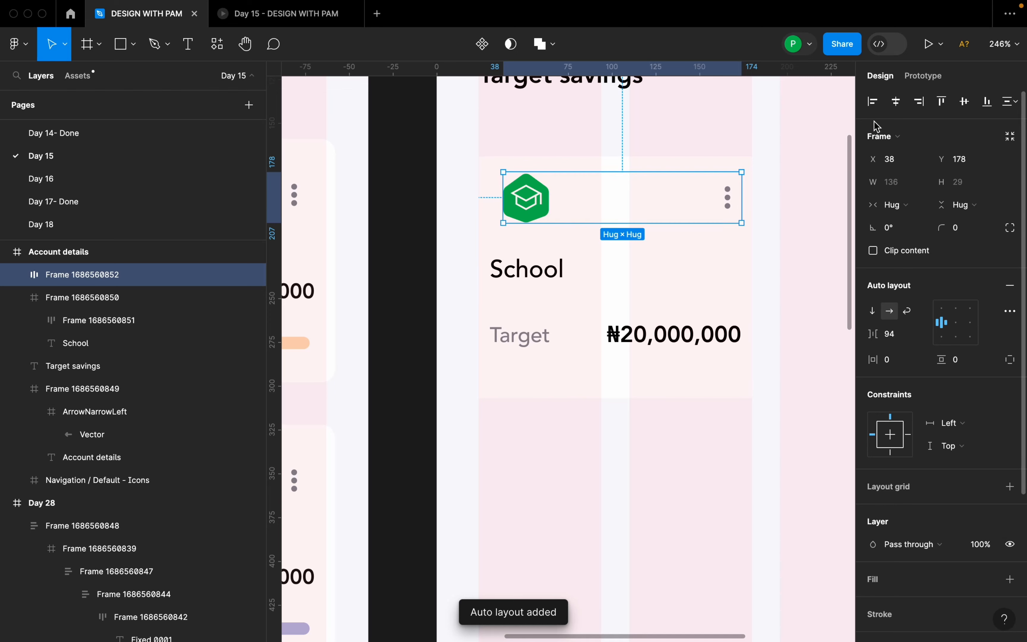
# Nest the icon row inside the School card frame and centre it horizontally at X 10, Y 9.
pyautogui.click(897, 107)
pyautogui.press('super+z')
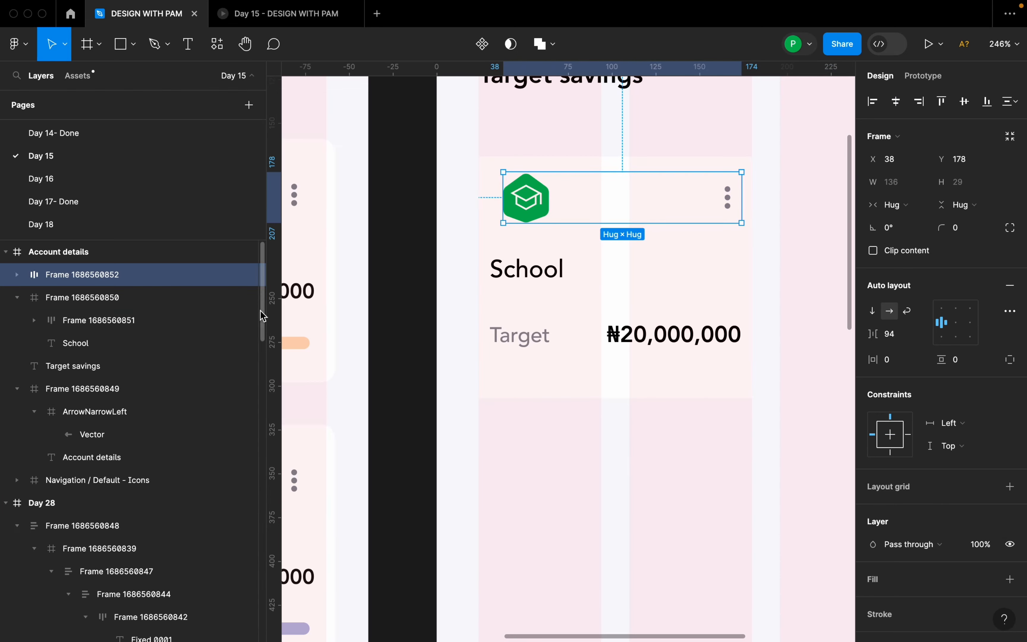
pyautogui.click(76, 278)
pyautogui.moveTo(77, 282); pyautogui.dragTo(81, 298)
pyautogui.click(896, 103)
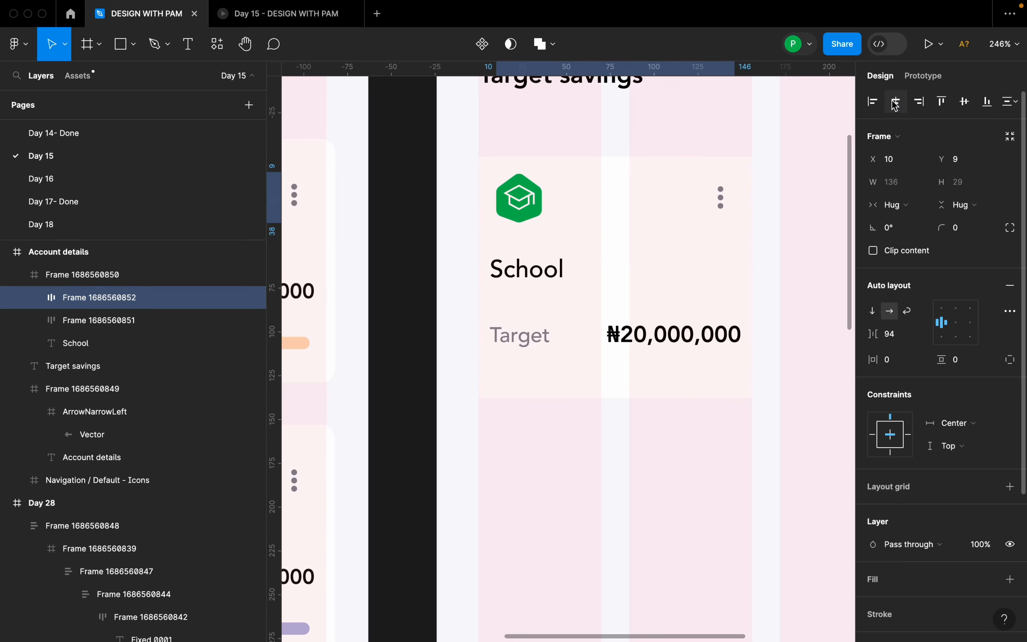
# Shift the School label and the Target row to line up under the icon row, with the Target row at X 10, Y 92.
pyautogui.click(536, 275)
pyautogui.moveTo(532, 273); pyautogui.dragTo(541, 272)
pyautogui.moveTo(641, 336); pyautogui.dragTo(652, 339)
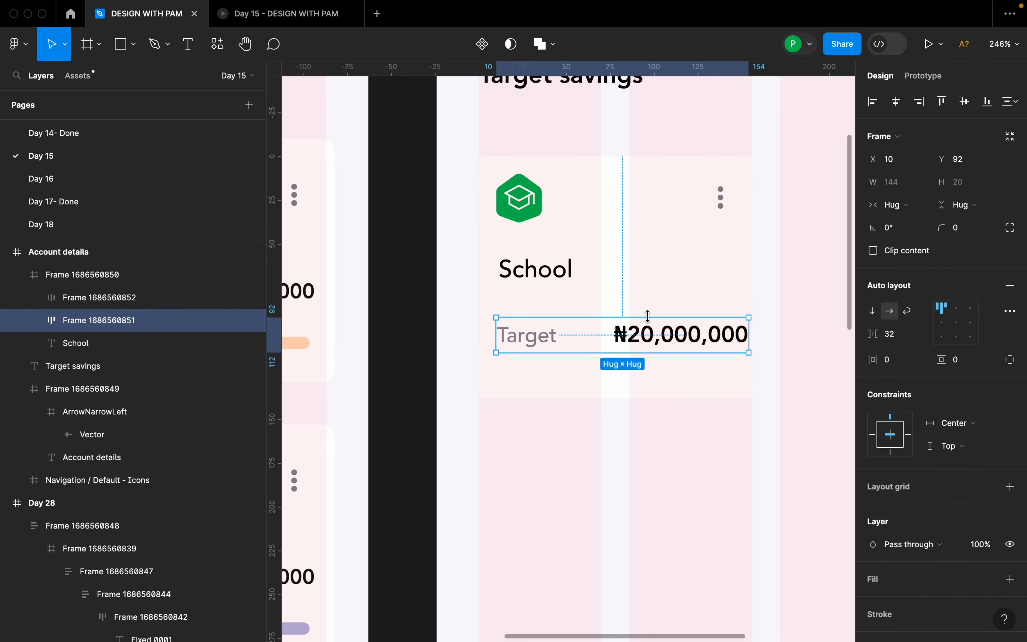
# Combine the School label and the Target row into a vertical auto layout frame with a gap of 8.
pyautogui.keyDown('shift'); pyautogui.click(564, 279); pyautogui.keyUp('shift')
pyautogui.hotkey('shift', 'a')
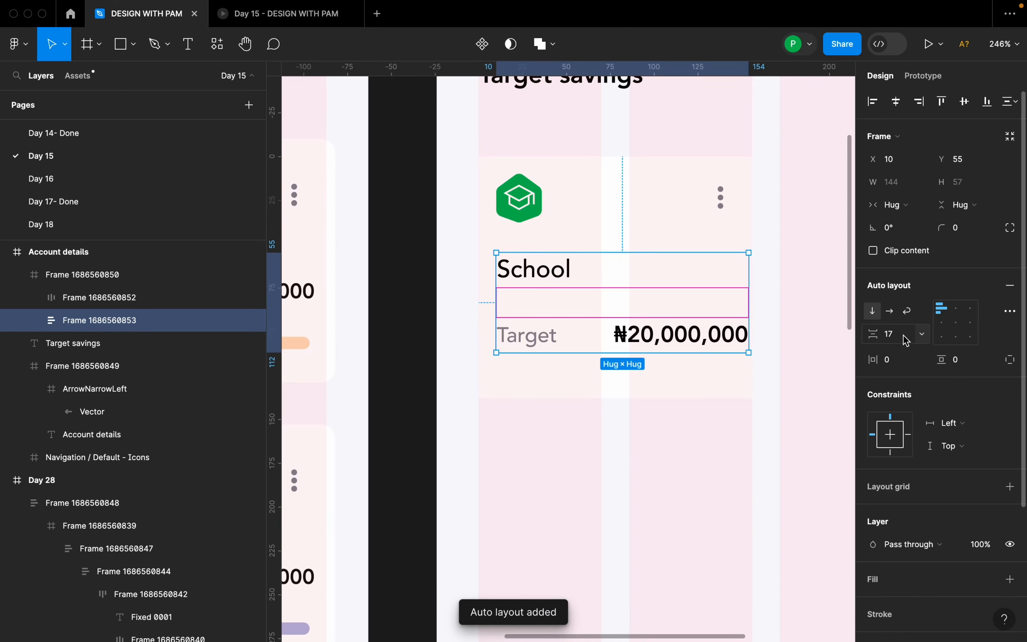
pyautogui.scroll(-3, 717, 285)
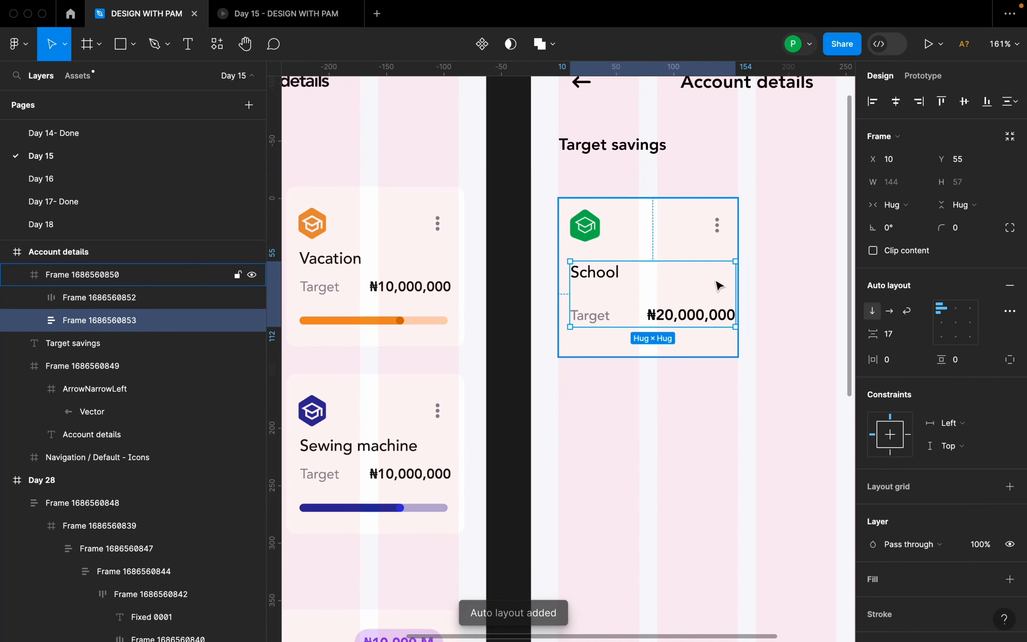
pyautogui.click(895, 334)
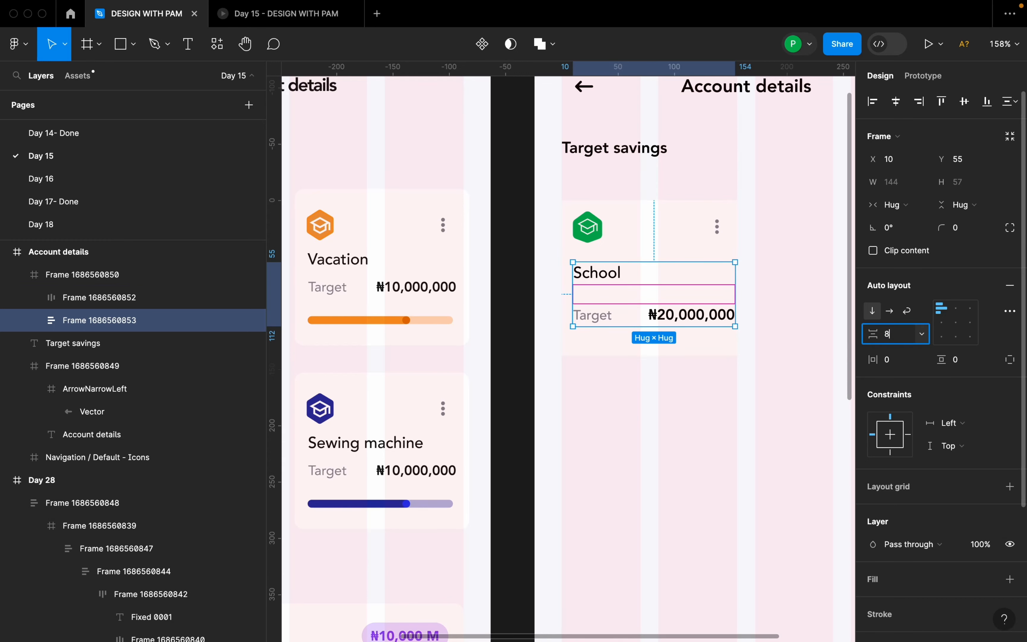
pyautogui.write('8')
pyautogui.press('Return')
pyautogui.click(768, 372)
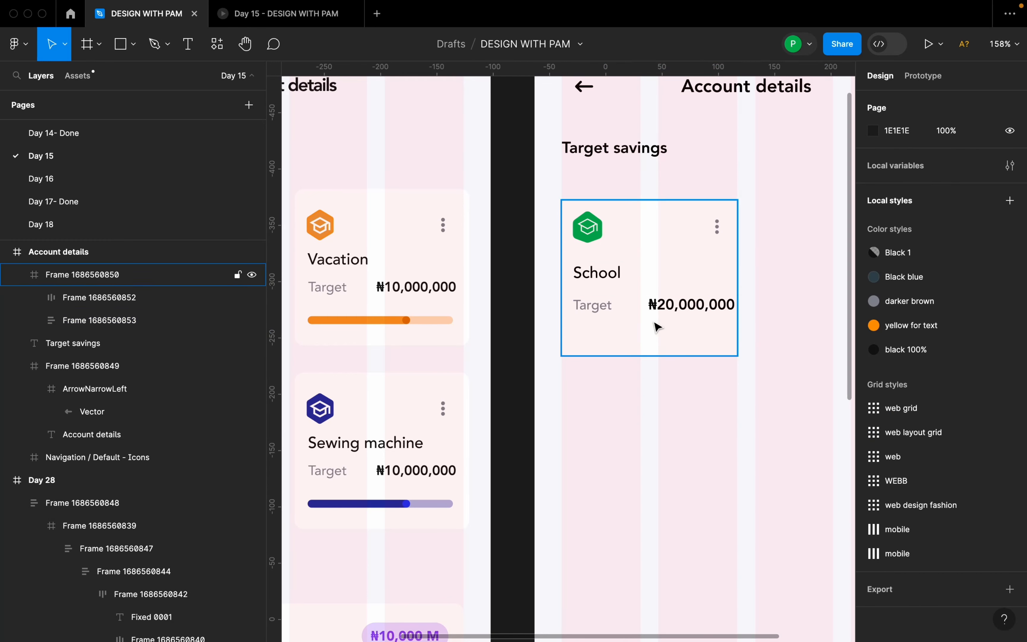
# Compare the School card's remaining empty space with the finished Vacation and Sewing machine cards on the Day 28 reference screen.
pyautogui.scroll(-2, 637, 313)
pyautogui.doubleClick(643, 306)
pyautogui.scroll(2, 682, 298)
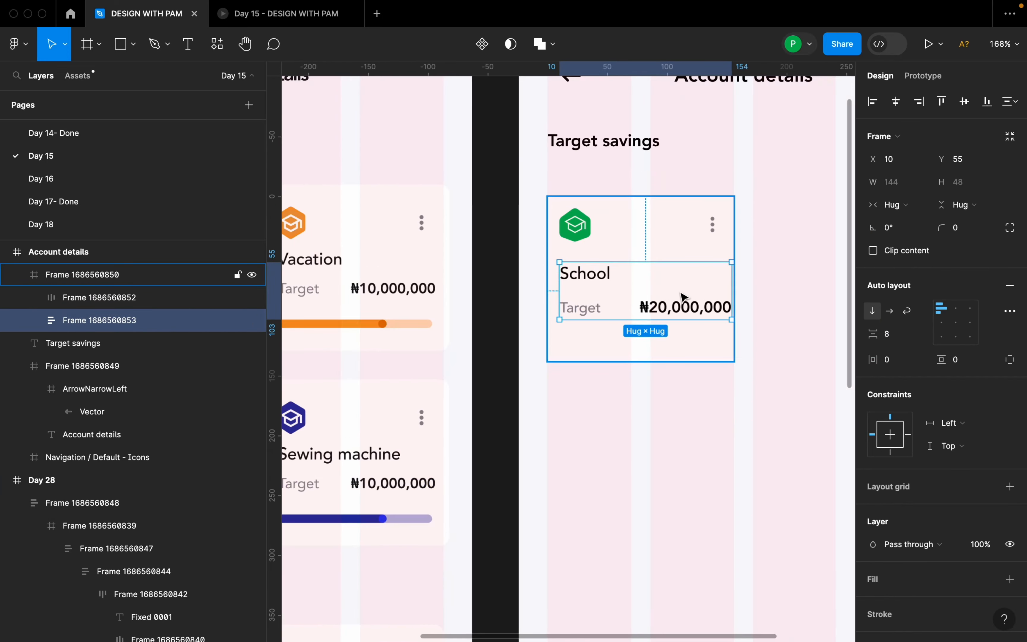
pyautogui.click(690, 345)
pyautogui.scroll(-2, 692, 339)
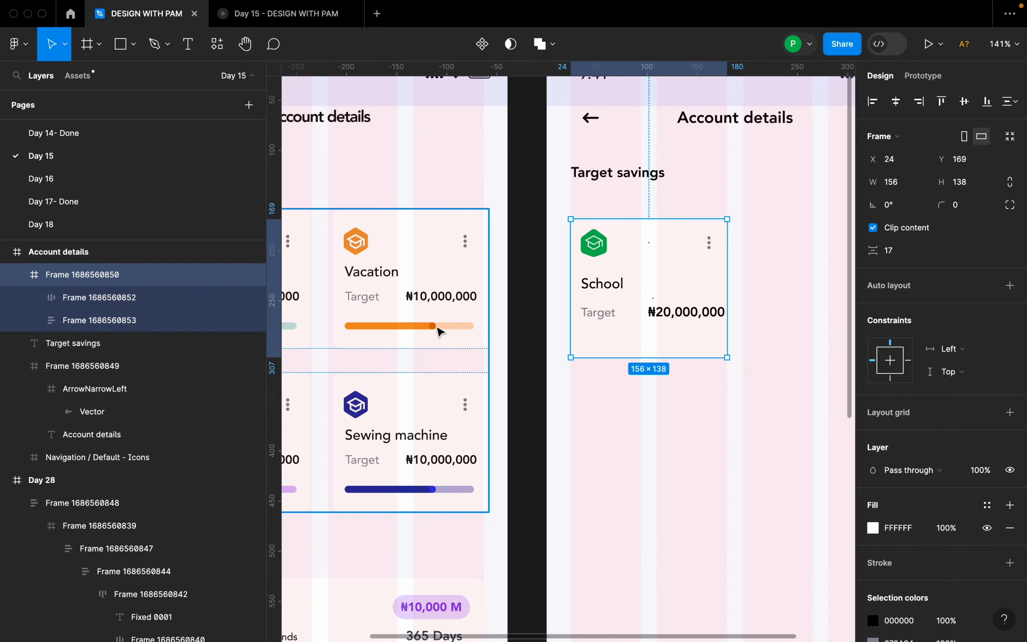
pyautogui.scroll(2, 449, 331)
pyautogui.scroll(-4, 550, 333)
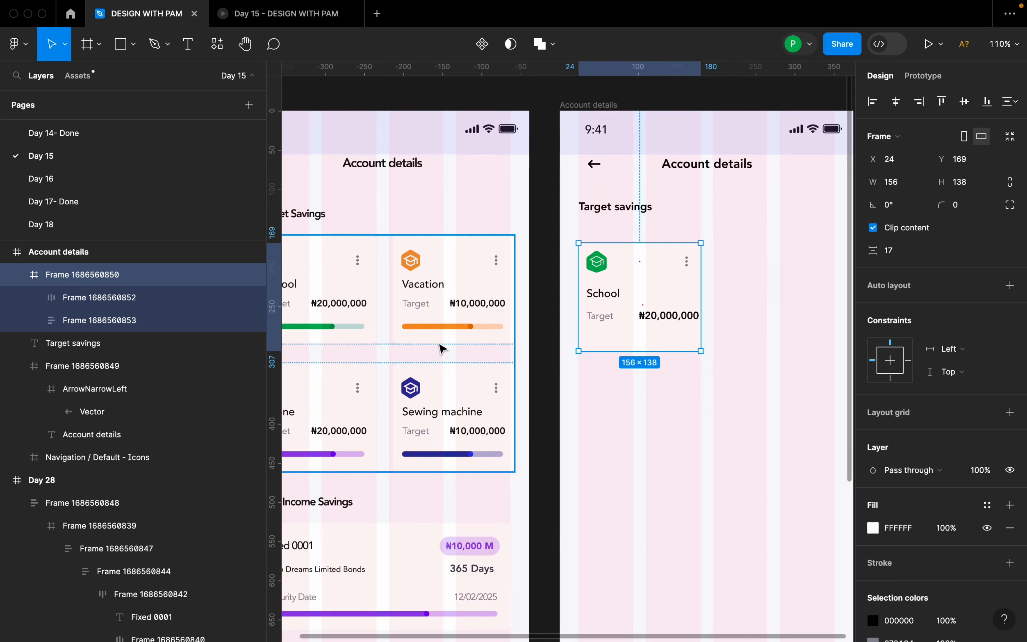
pyautogui.scroll(5, 460, 333)
pyautogui.scroll(-4, 460, 333)
pyautogui.scroll(3, 728, 348)
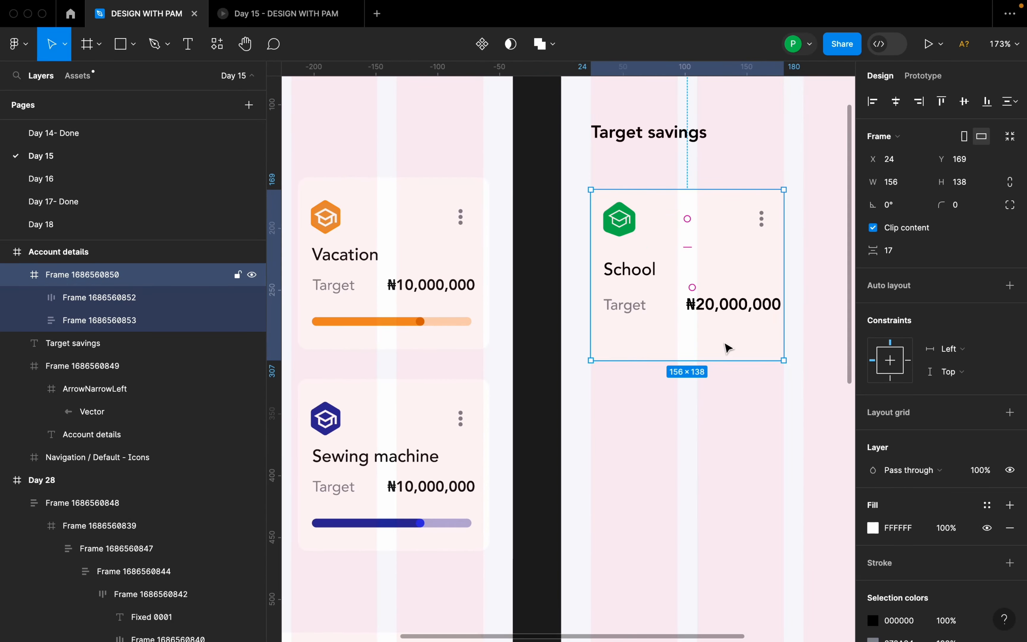
# Draw a rectangular bar below the School card's Target row and set it to 128 × 7 with a corner radius of 100.
pyautogui.press('r')
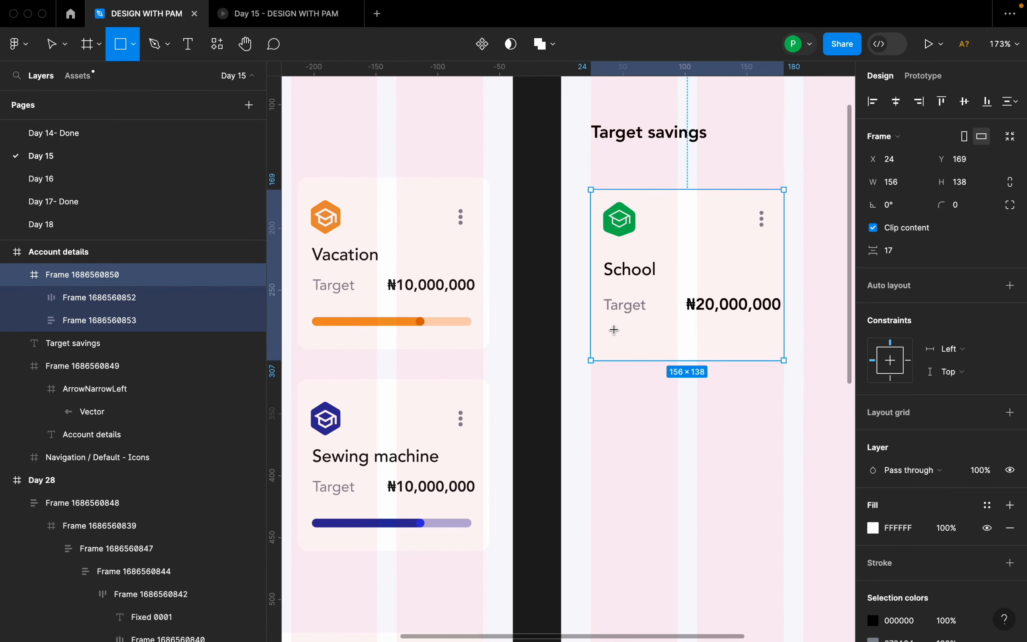
pyautogui.moveTo(610, 327); pyautogui.dragTo(773, 340)
pyautogui.scroll(1, 772, 342)
pyautogui.click(912, 165)
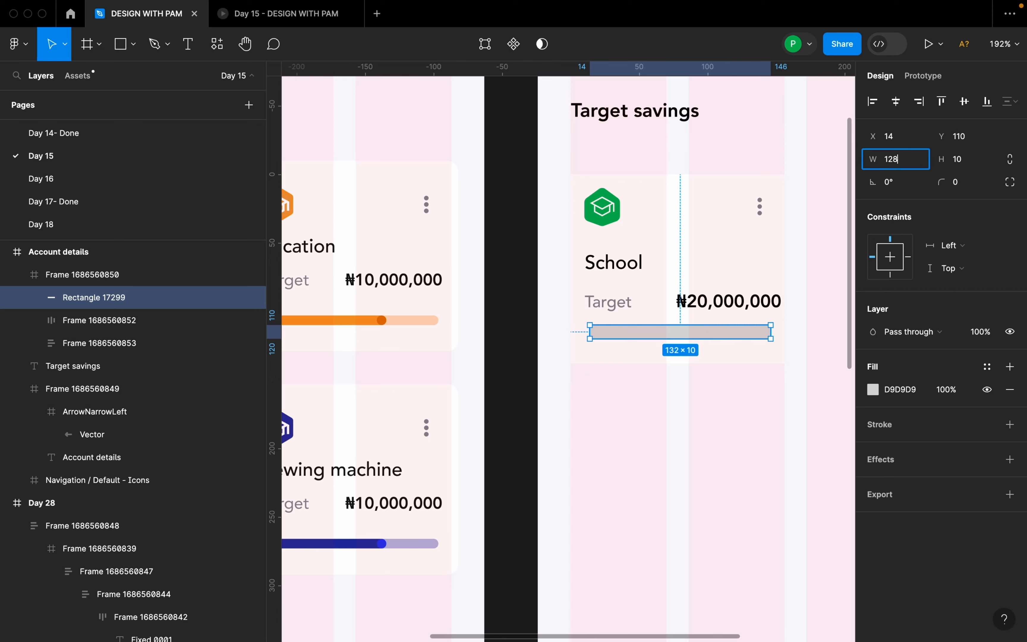
pyautogui.press('Return')
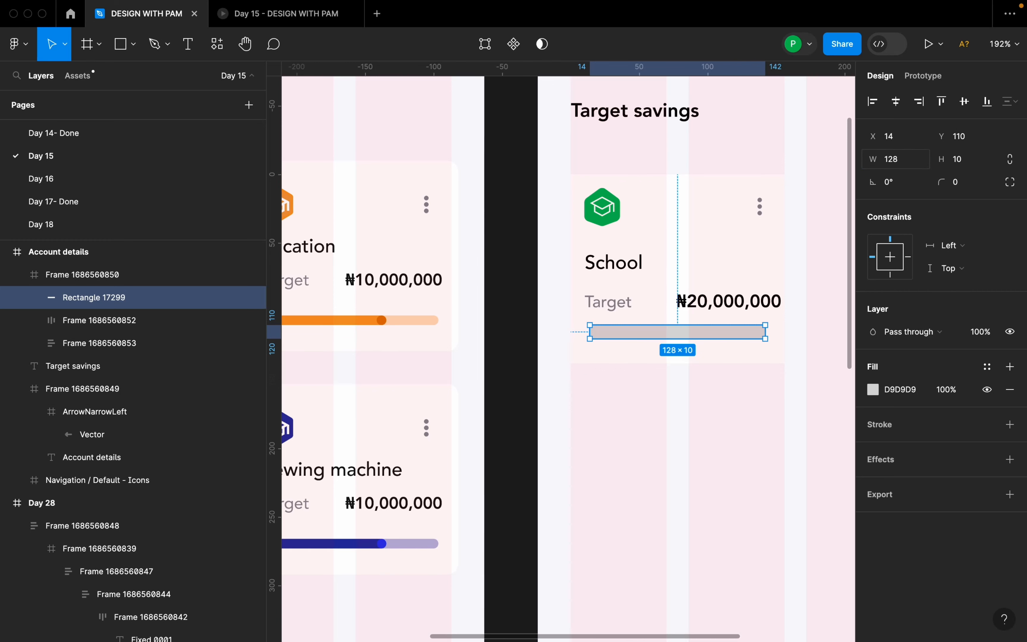
pyautogui.click(976, 162)
pyautogui.press('Return')
pyautogui.click(974, 189)
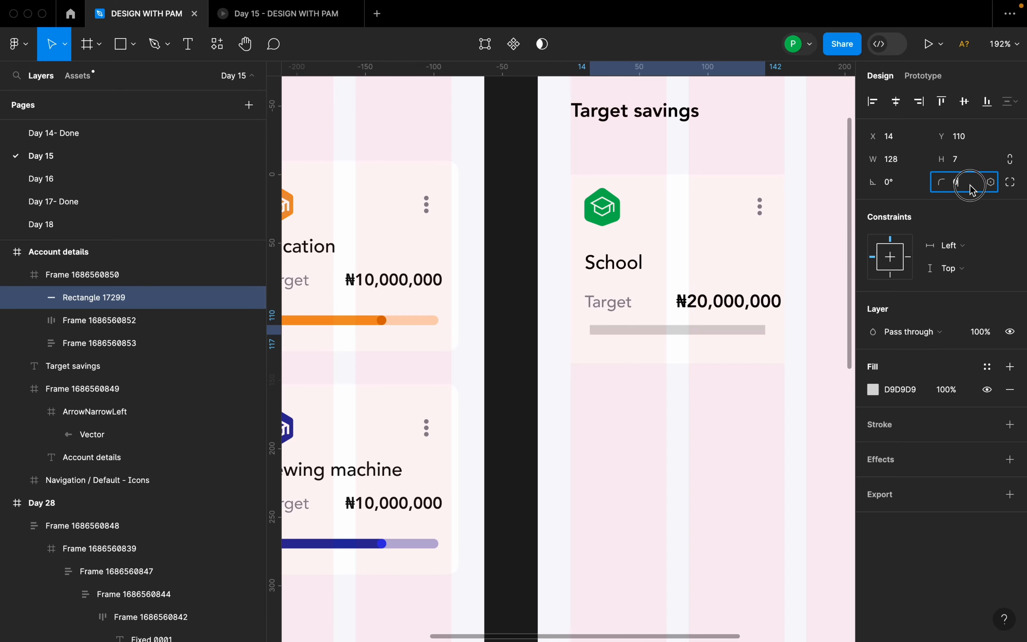
pyautogui.press('Return')
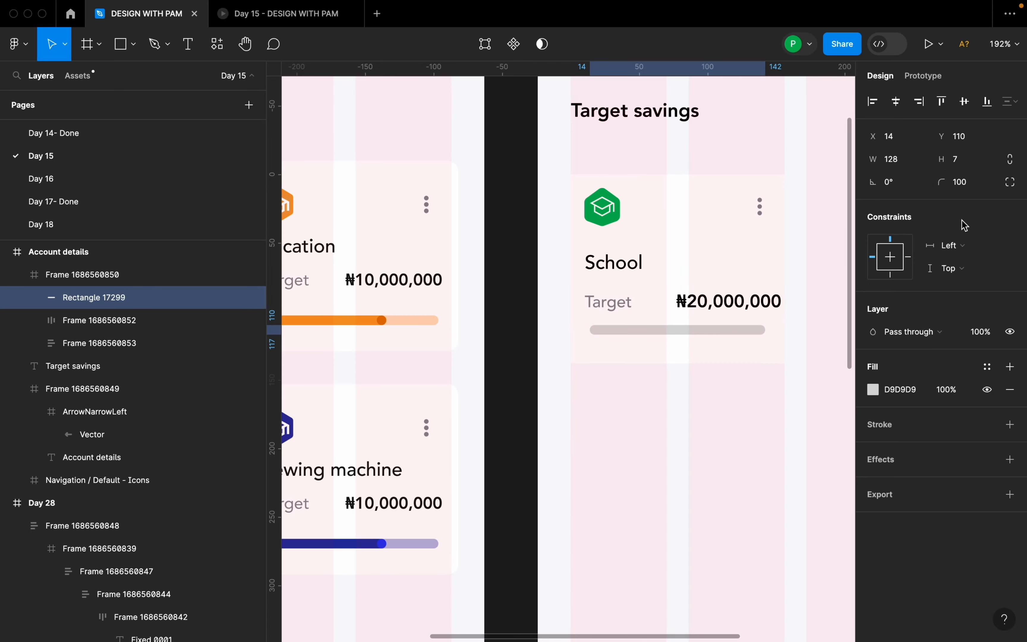
# Move the rounded bar to X 11, Y 111 so it lines up with the Target label.
pyautogui.scroll(5, 772, 360)
pyautogui.moveTo(711, 323); pyautogui.dragTo(704, 325)
pyautogui.scroll(-2, 704, 326)
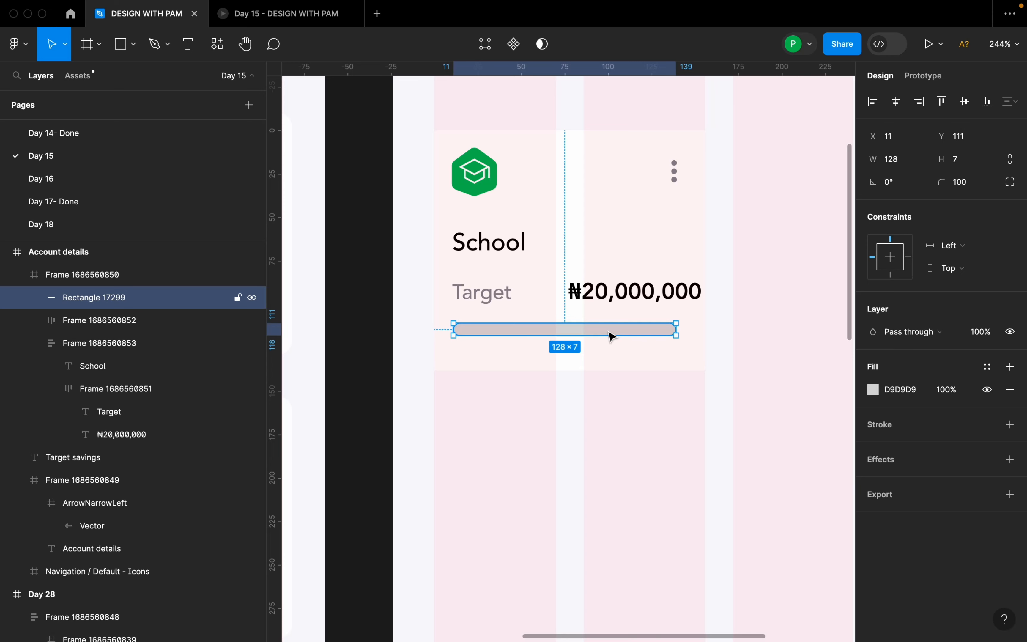
# Duplicate the rounded bar in place and shorten the upper copy to a width of 82 from its right end.
pyautogui.hotkey('ctrl', 'd')
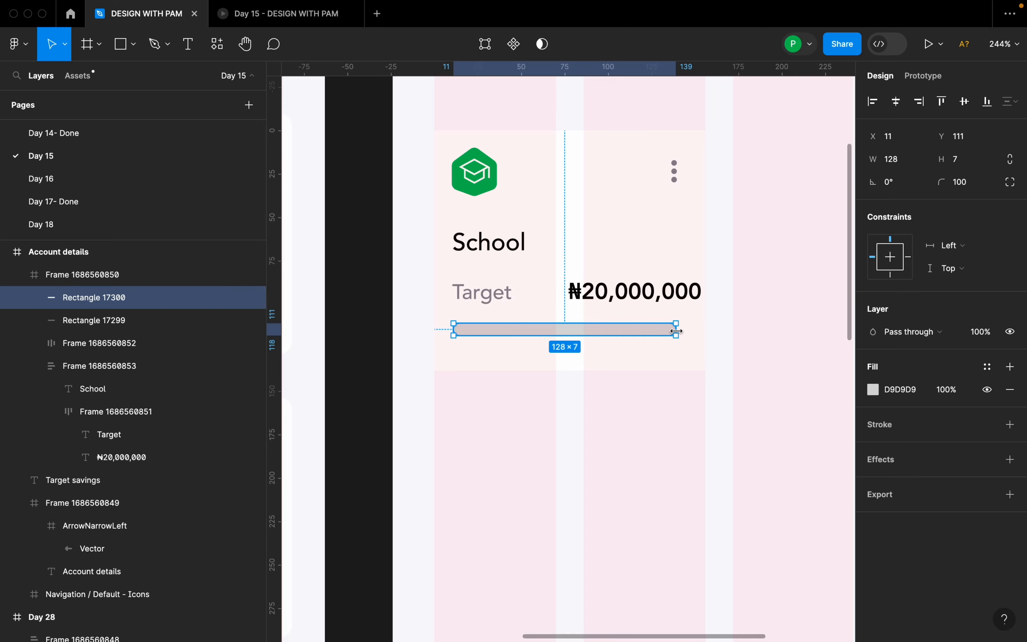
pyautogui.click(113, 323)
pyautogui.click(123, 300)
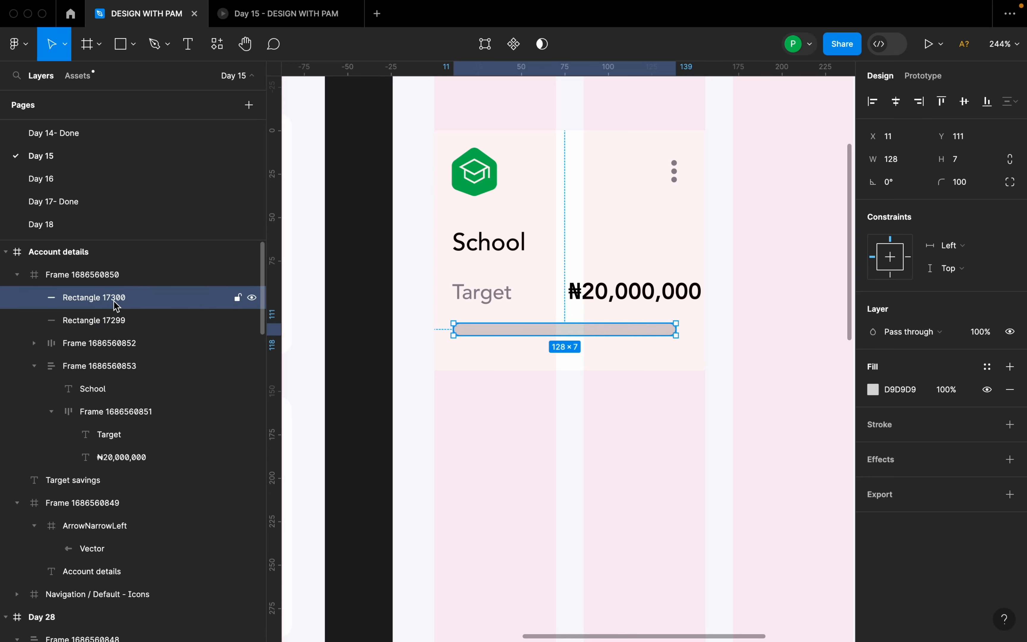
pyautogui.moveTo(675, 329); pyautogui.dragTo(506, 336)
pyautogui.scroll(5, 680, 329)
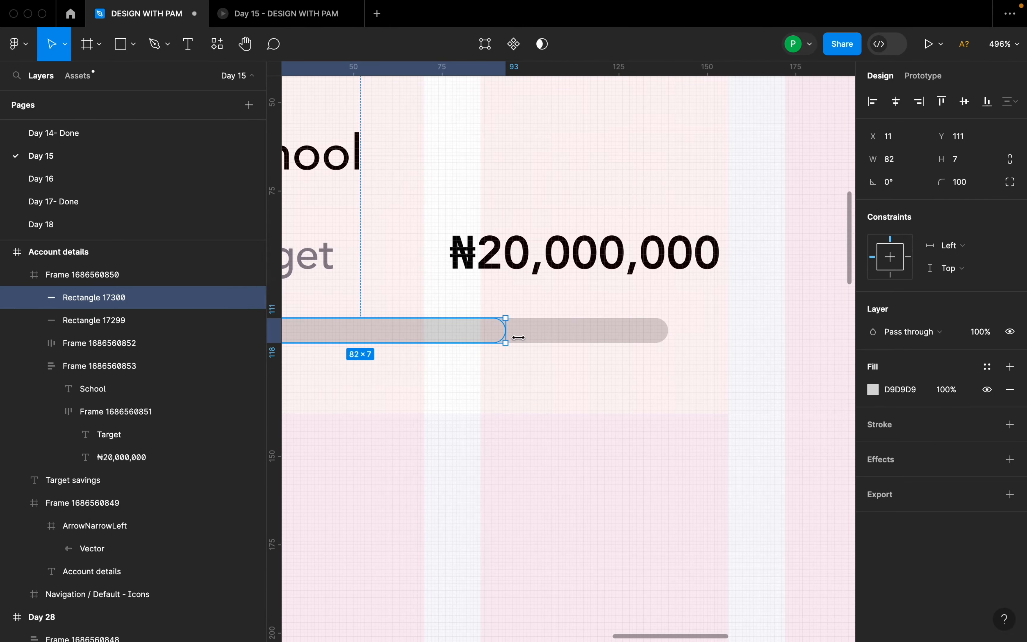
pyautogui.scroll(-7, 519, 337)
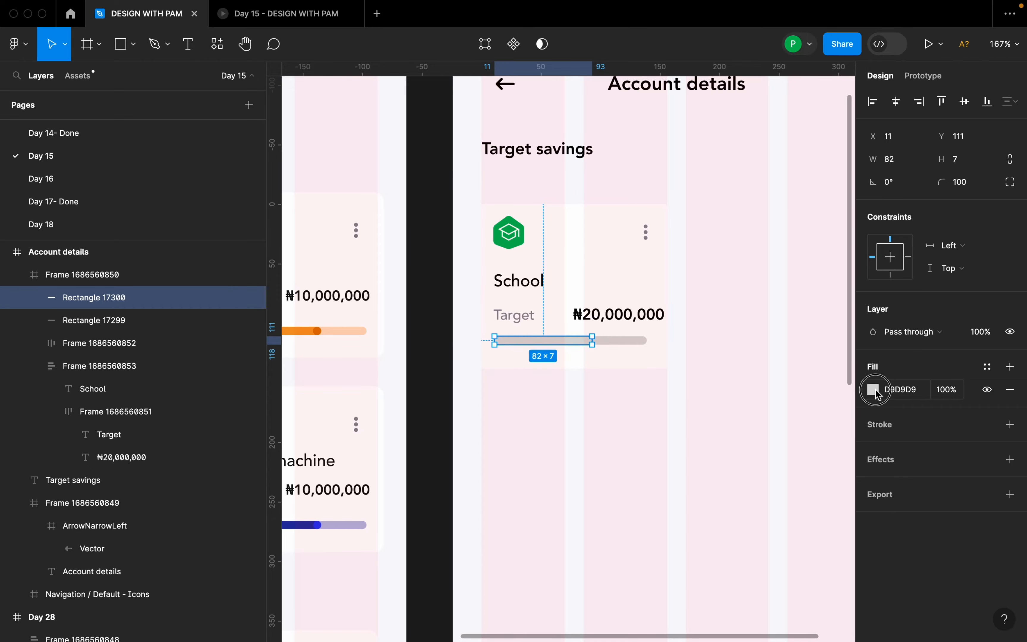
# Fill the shorter bar with the green 27AE60 sampled from the School progress bar on the Day 28 reference screen.
pyautogui.click(874, 391)
pyautogui.scroll(-5, 607, 375)
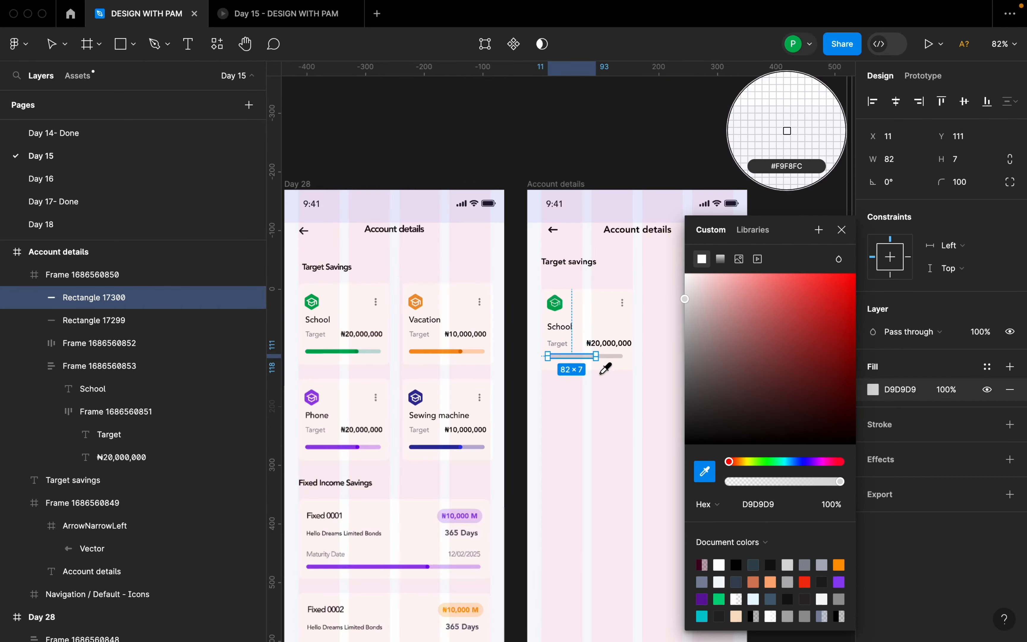
pyautogui.scroll(3, 342, 343)
pyautogui.click(340, 343)
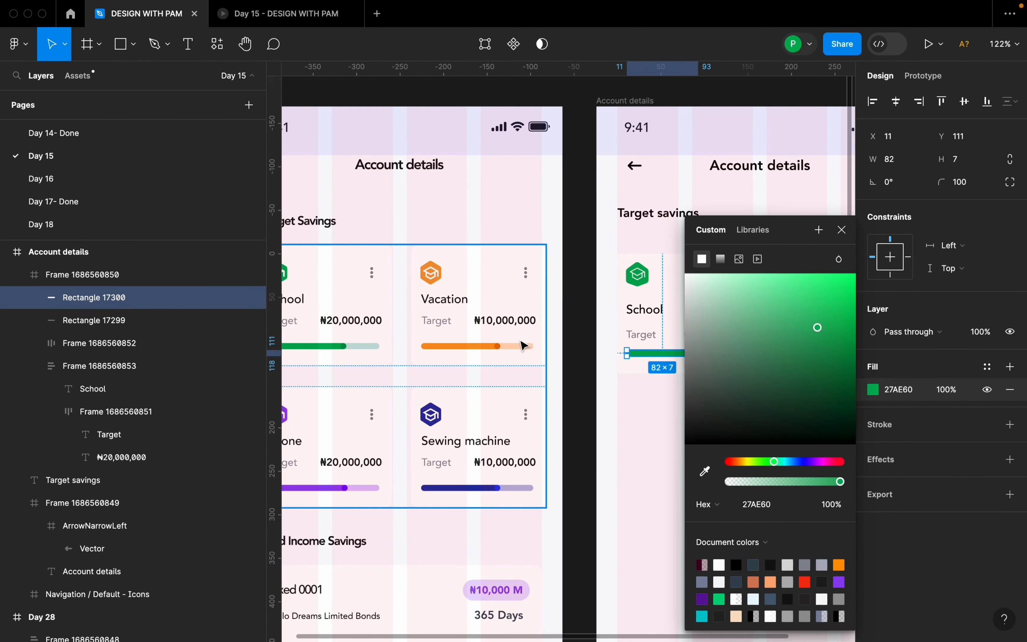
pyautogui.scroll(-5, 525, 339)
pyautogui.scroll(5, 657, 362)
pyautogui.scroll(4, 653, 364)
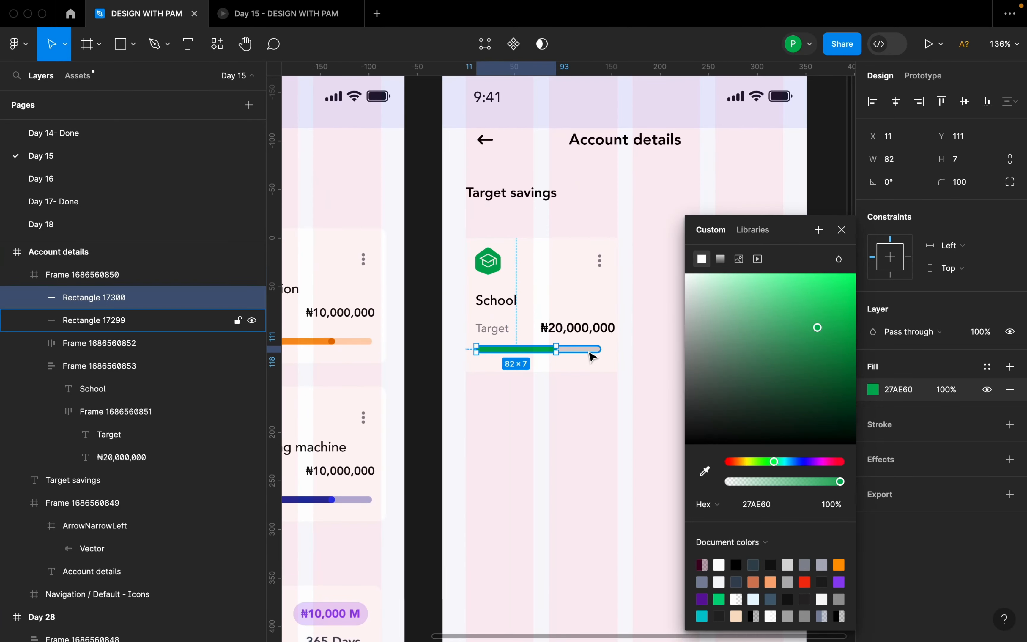
# Fill the longer background bar with the green 27AE60 sampled from the shorter bar and lower its fill opacity to 76%.
pyautogui.click(607, 350)
pyautogui.scroll(2, 683, 347)
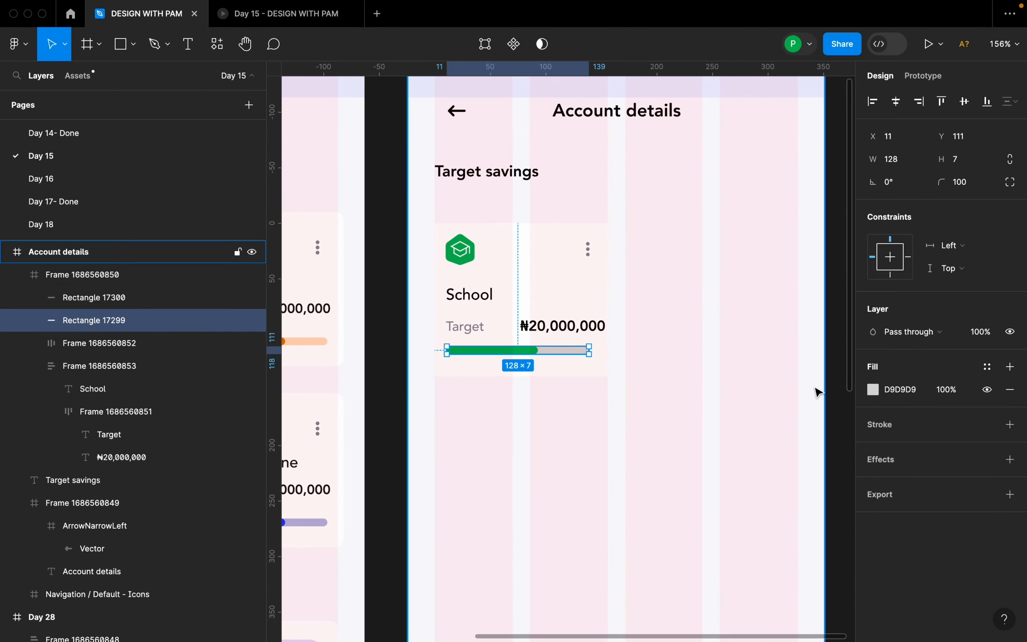
pyautogui.click(873, 390)
pyautogui.click(705, 472)
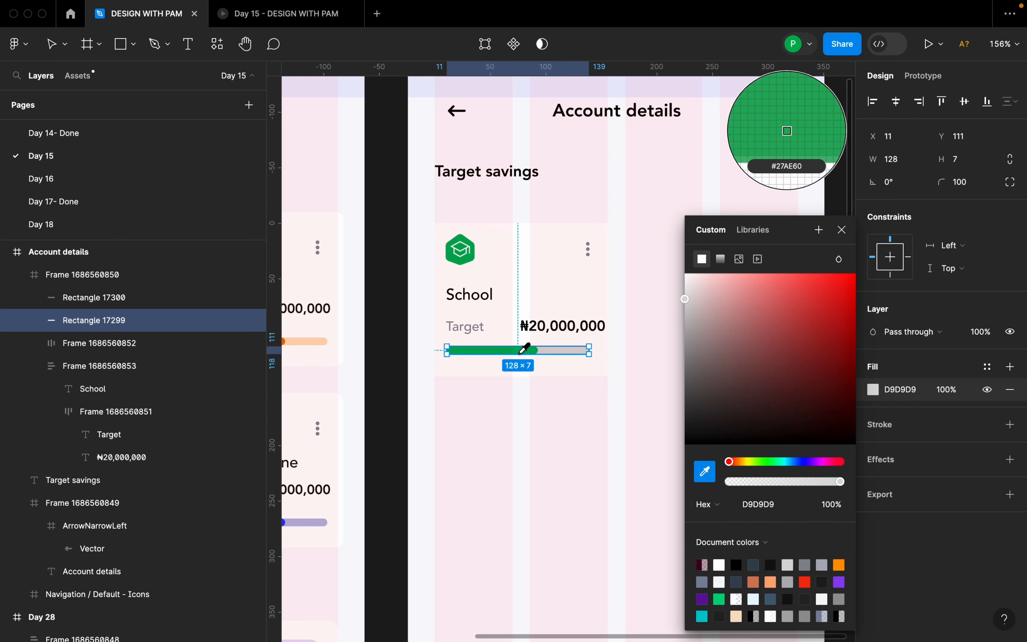
pyautogui.click(525, 349)
pyautogui.moveTo(835, 480); pyautogui.dragTo(813, 482)
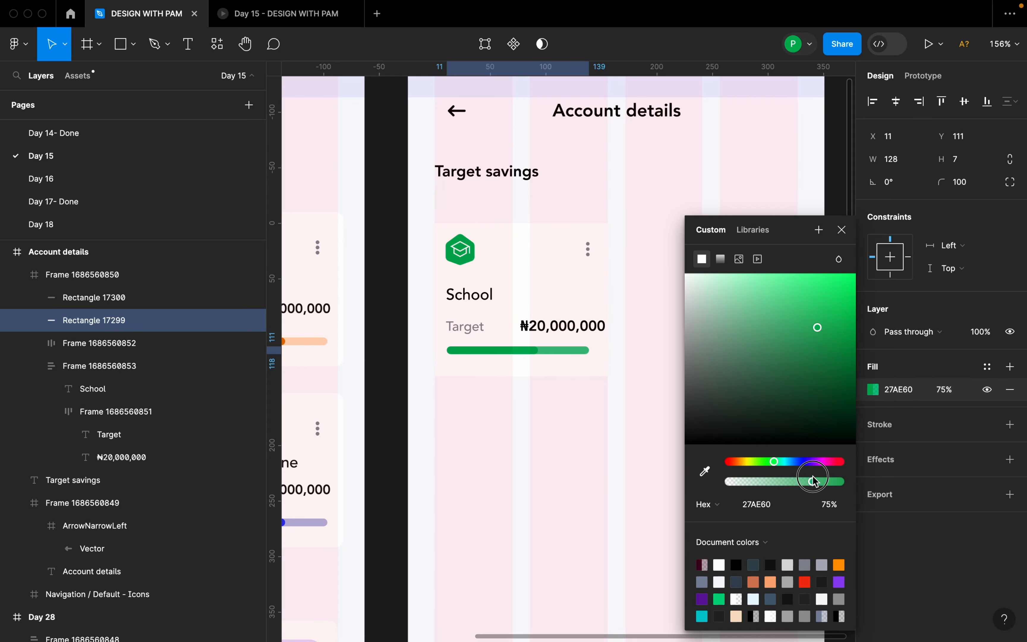
pyautogui.click(842, 232)
# Reduce the font size of the ₦20,000,000 amount in the School card to 11.
pyautogui.scroll(5, 568, 344)
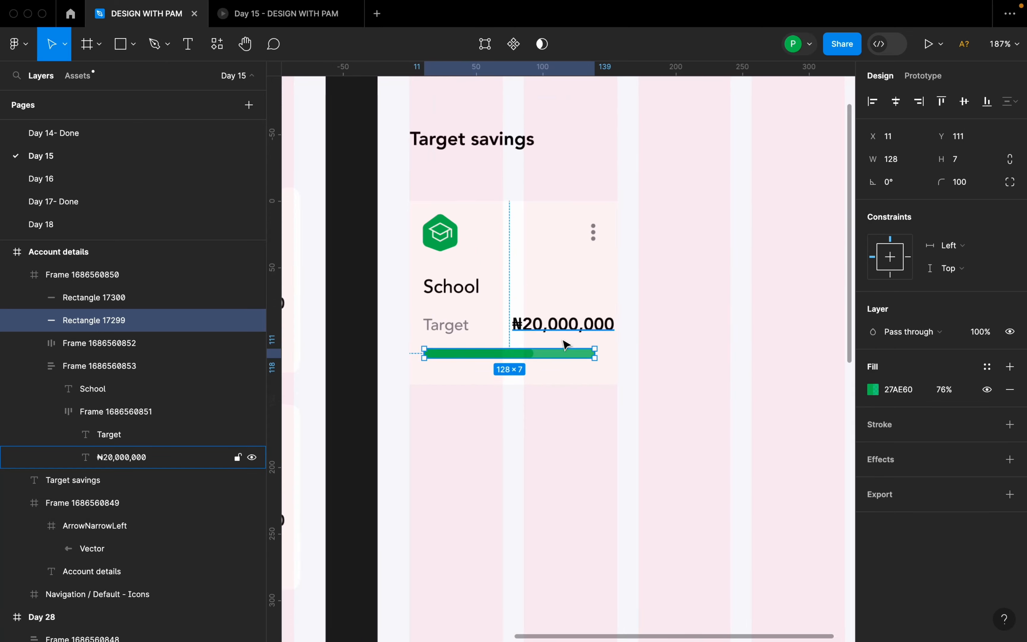
pyautogui.click(562, 317)
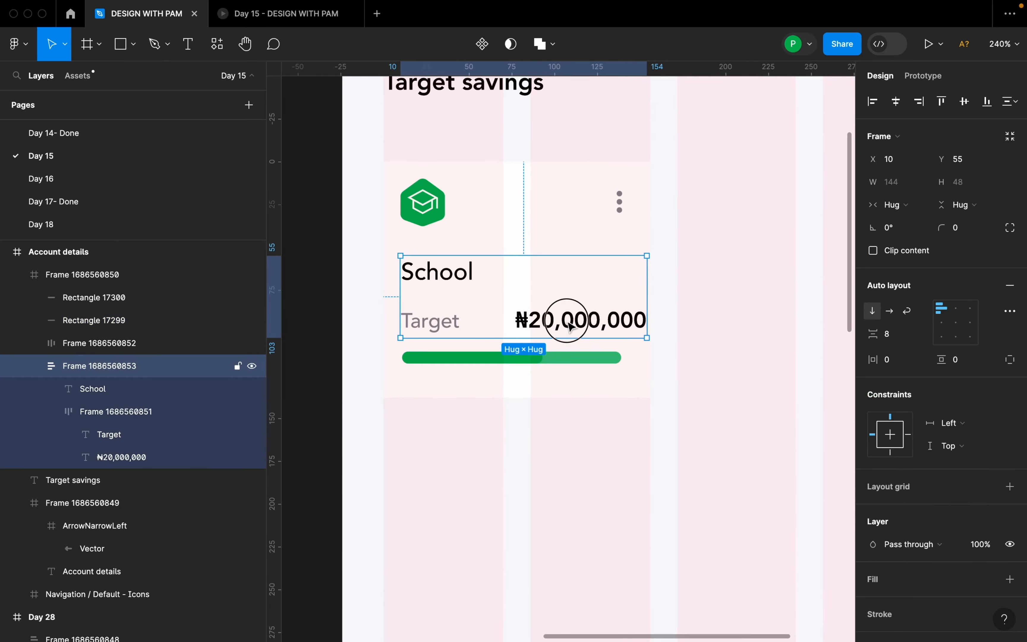
pyautogui.click(573, 327)
pyautogui.click(573, 326)
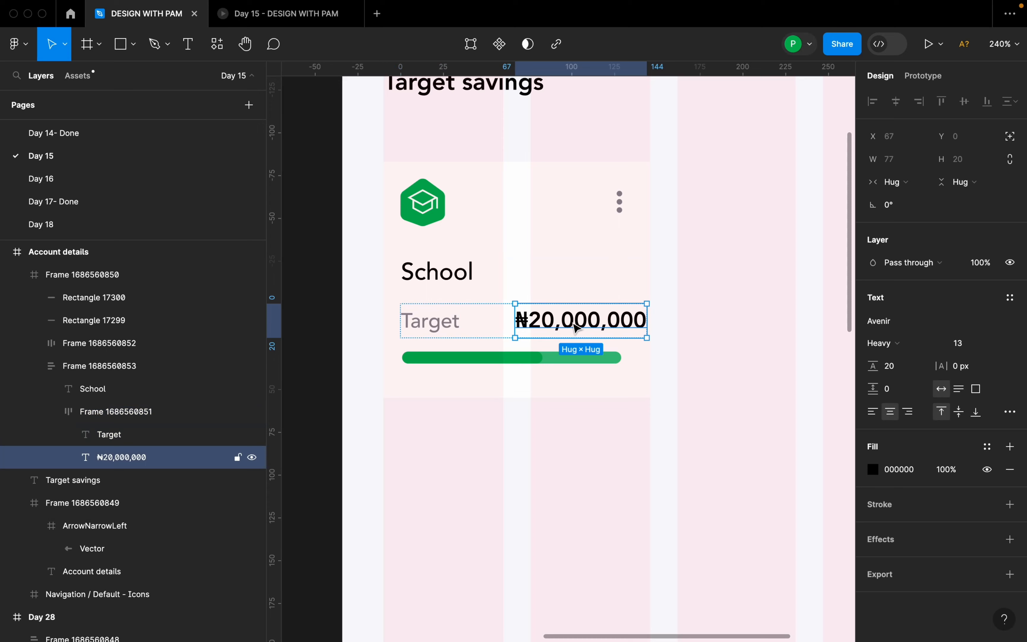
pyautogui.click(997, 344)
pyautogui.click(984, 331)
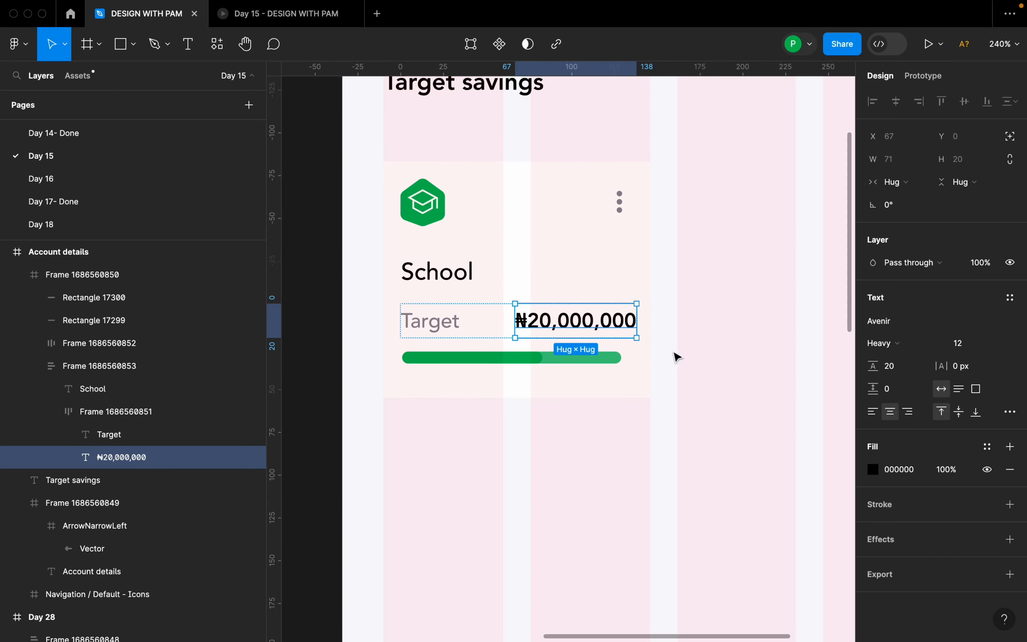
pyautogui.click(997, 344)
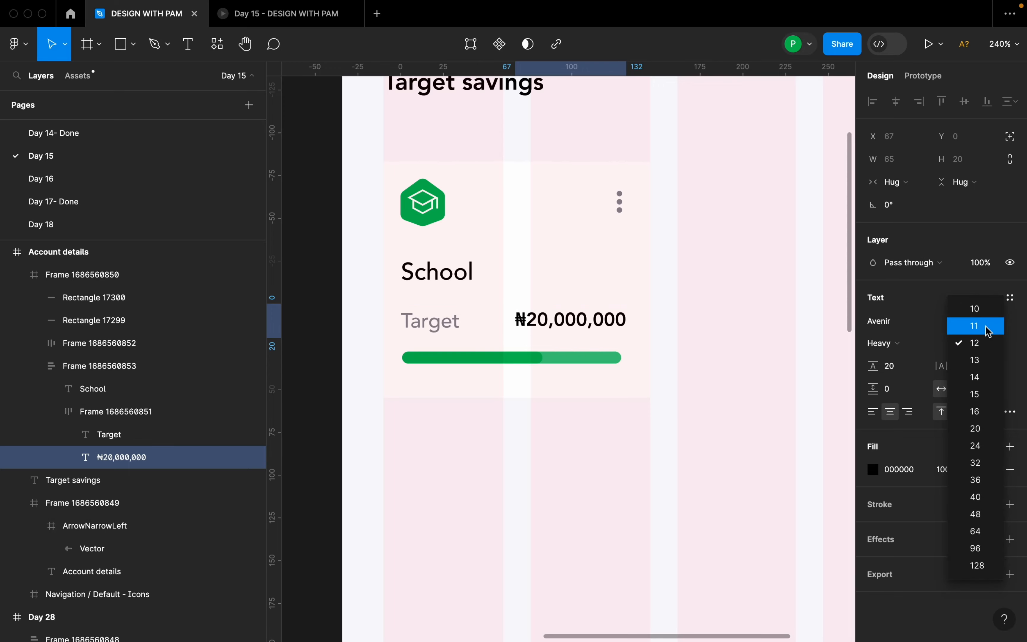
pyautogui.click(983, 326)
pyautogui.click(679, 348)
# Compare the School card's progress bar with the Vacation card's reference bar, examining the round marker at the end of its filled part.
pyautogui.click(547, 329)
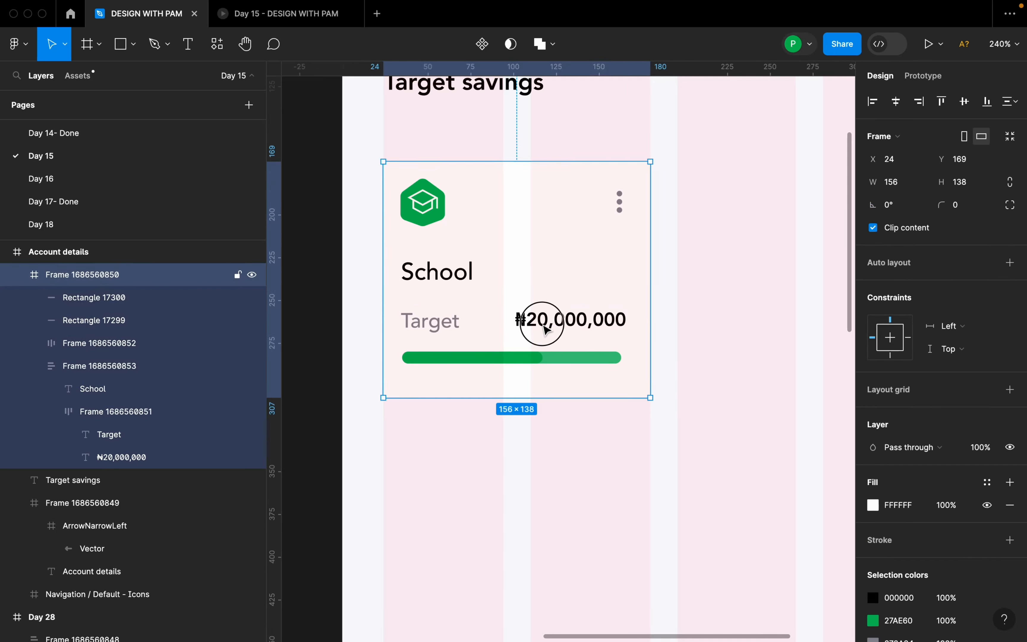
pyautogui.click(547, 329)
pyautogui.click(596, 363)
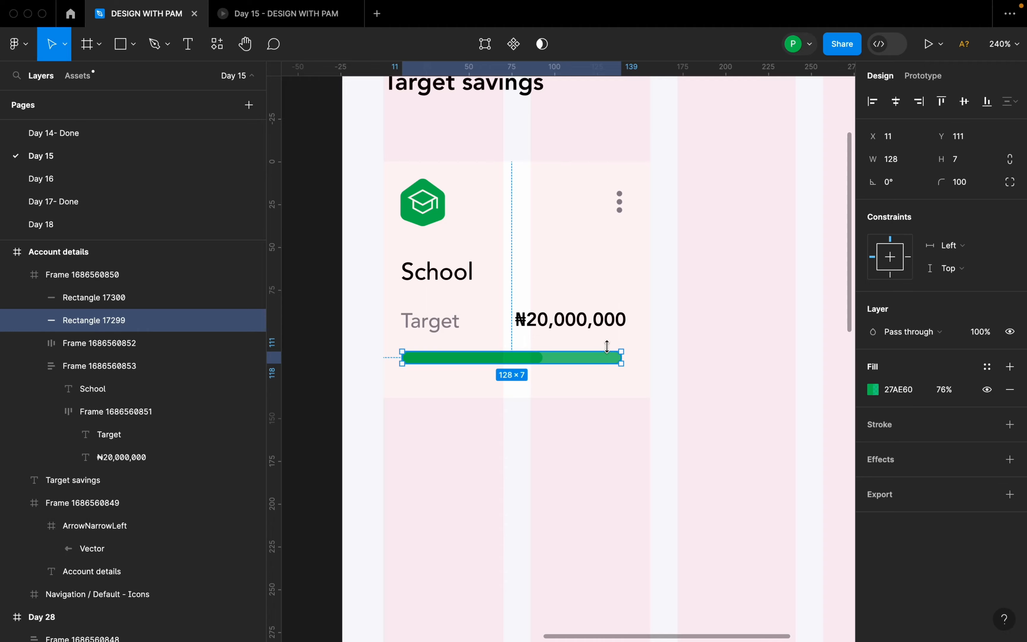
pyautogui.scroll(5, 569, 352)
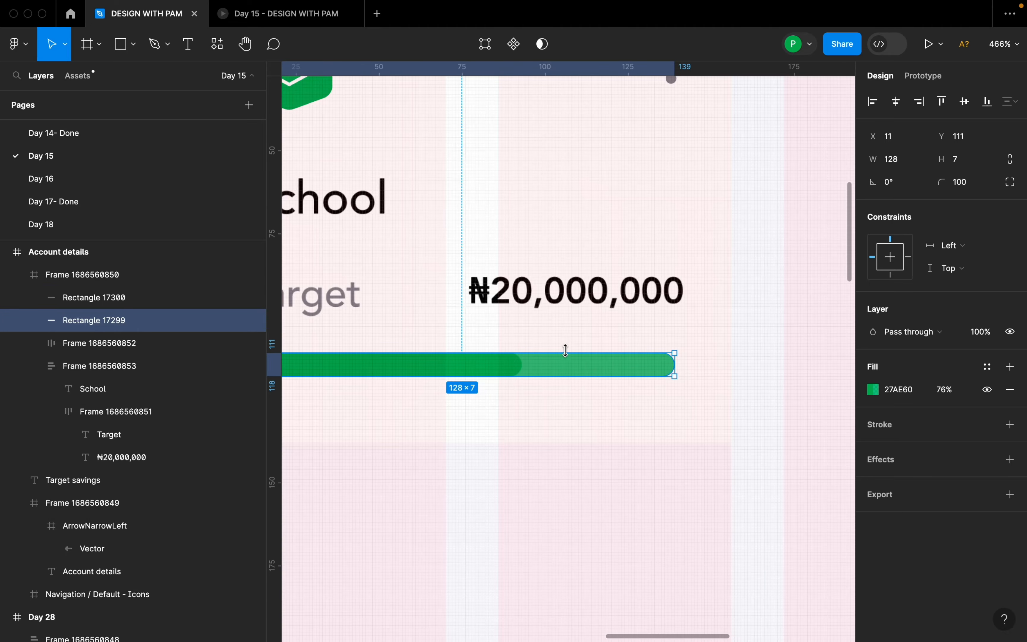
pyautogui.scroll(-6, 566, 350)
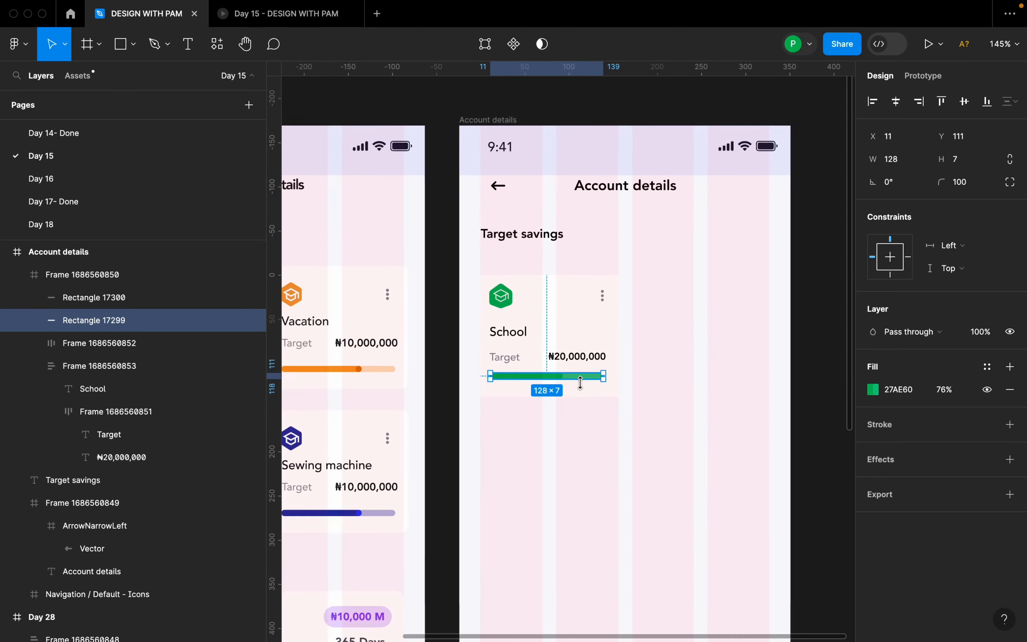
pyautogui.scroll(-2, 581, 382)
pyautogui.scroll(5, 463, 396)
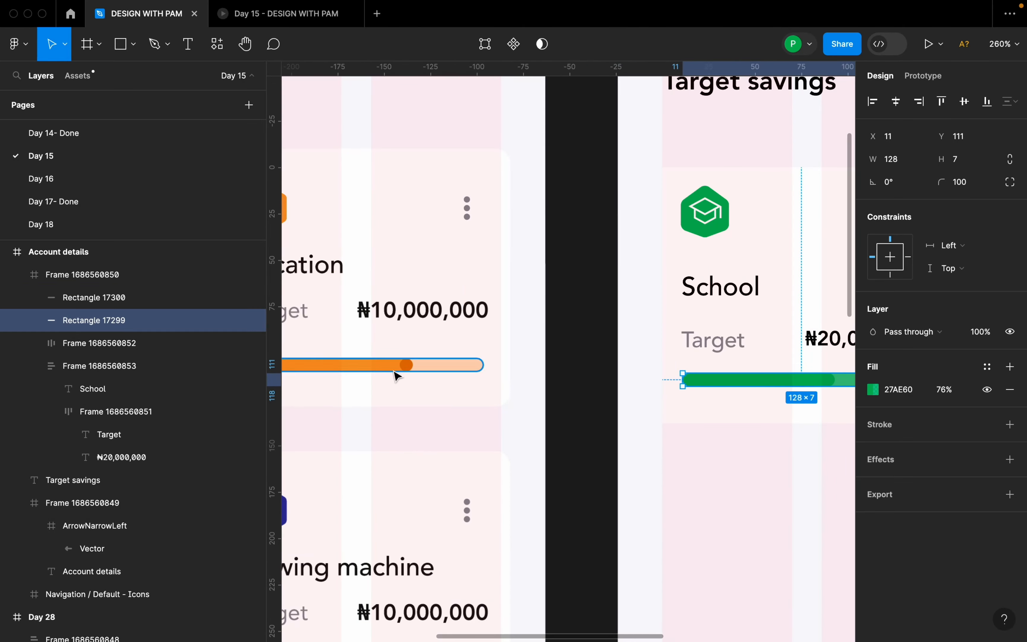
pyautogui.scroll(3, 395, 376)
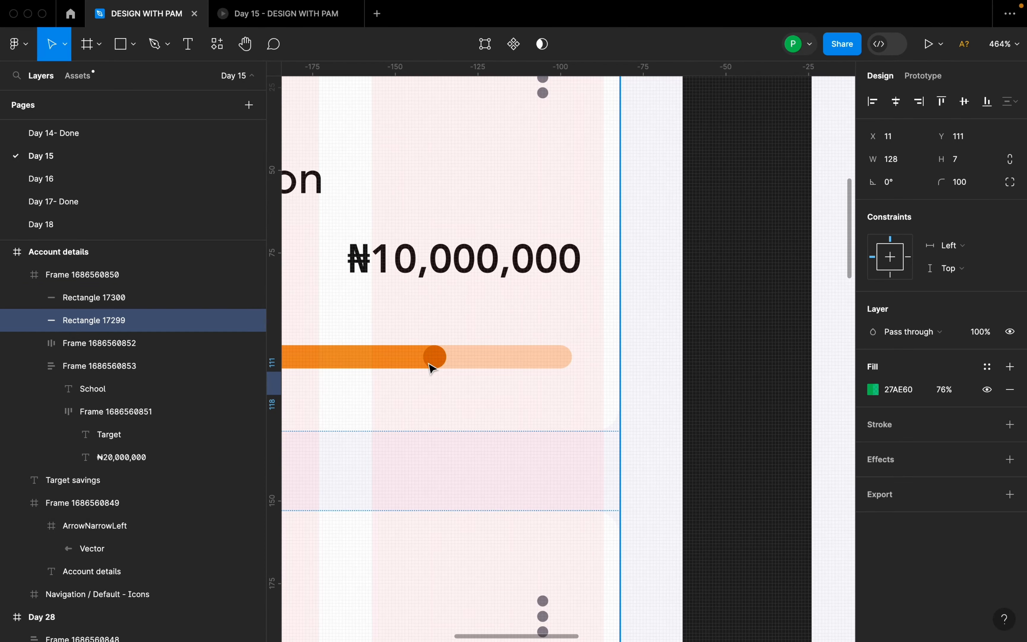
# Draw an 8 × 8 circle at X 85, Y 111 over the end of the School card's shorter green bar.
pyautogui.scroll(-5, 422, 358)
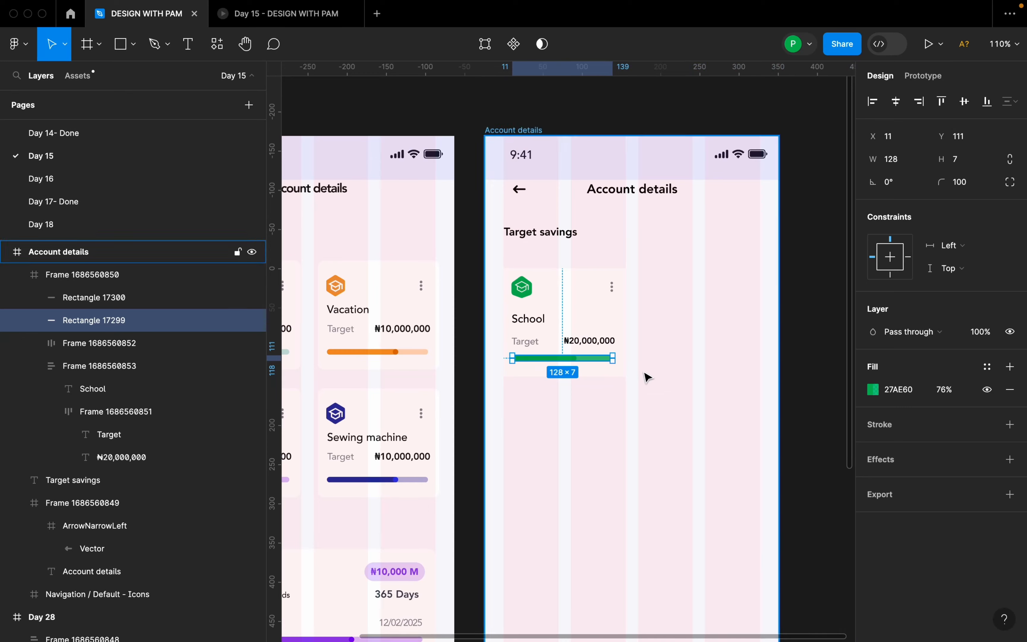
pyautogui.scroll(6, 647, 374)
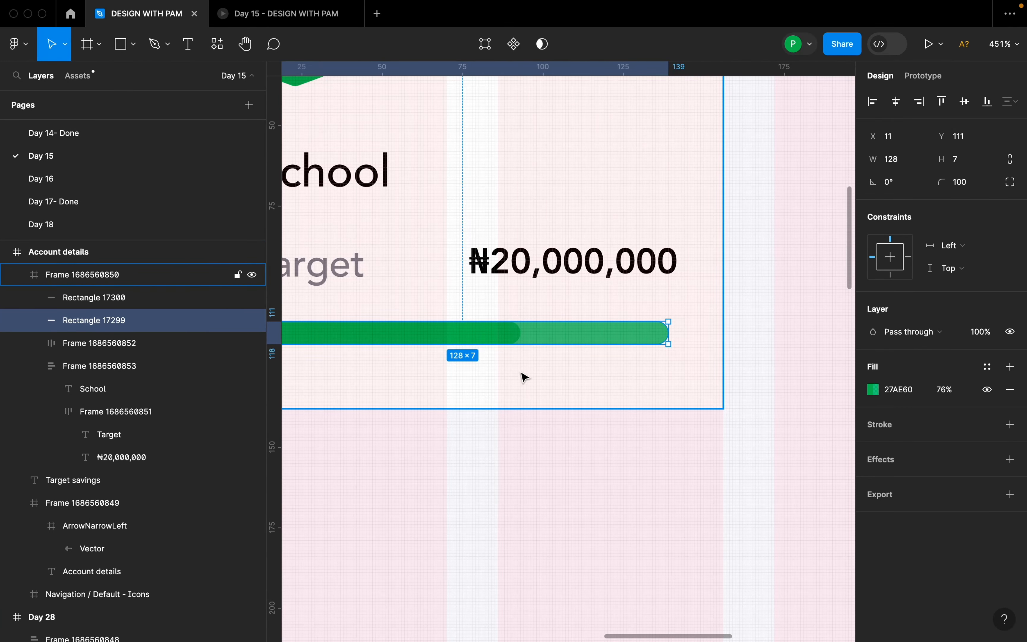
pyautogui.press('o')
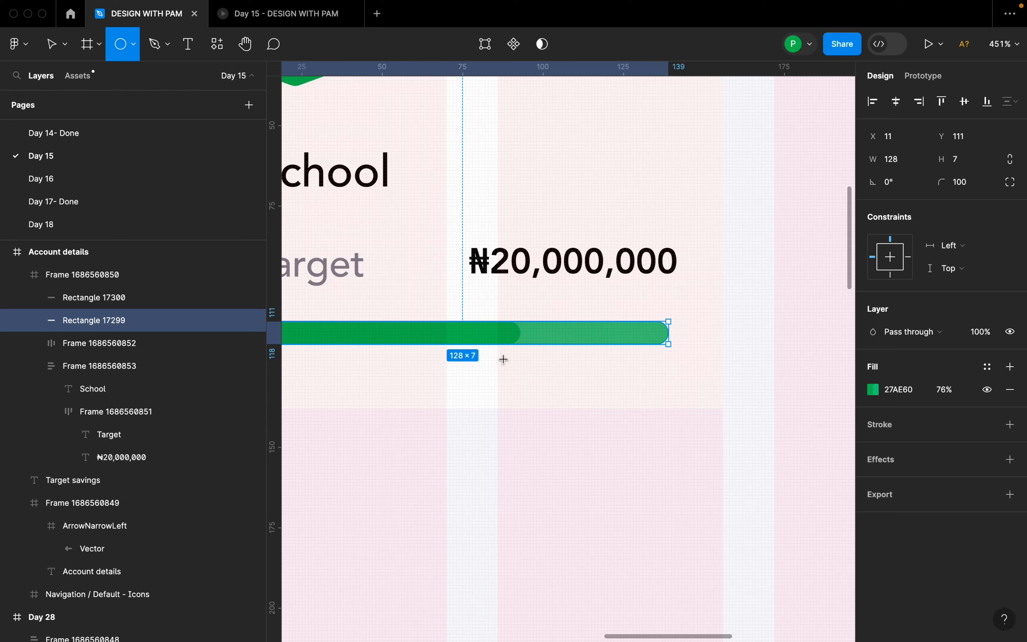
pyautogui.moveTo(504, 359)
pyautogui.mouseDown()
pyautogui.moveTo(529, 386)
pyautogui.moveTo(519, 341)
pyautogui.mouseUp()
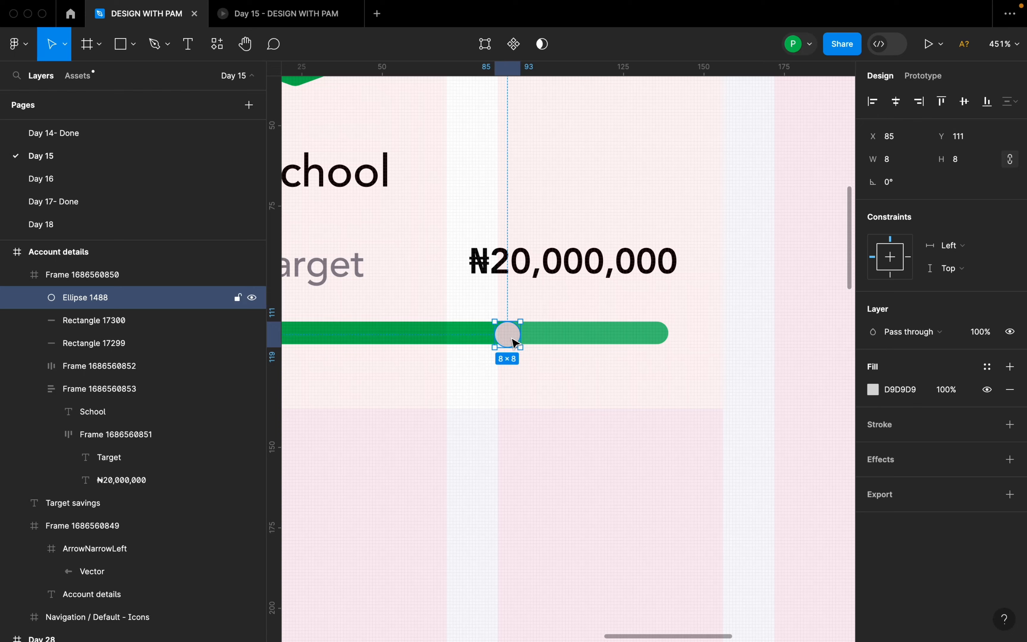
# Fill the progress bar's end circle with the bar's sampled green, darkened to 209250.
pyautogui.click(873, 389)
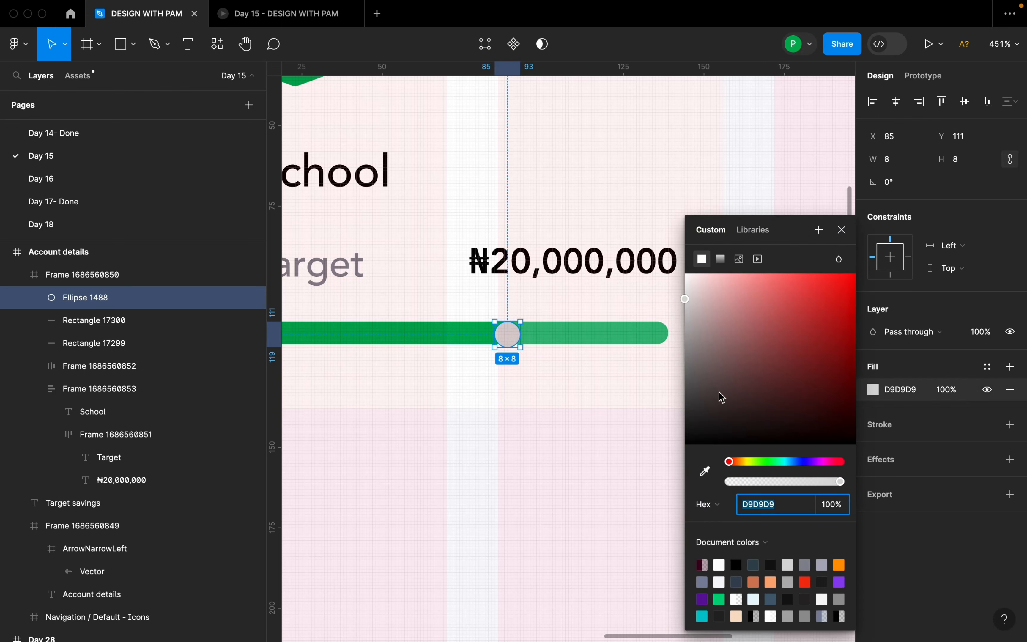
pyautogui.click(708, 471)
pyautogui.click(488, 336)
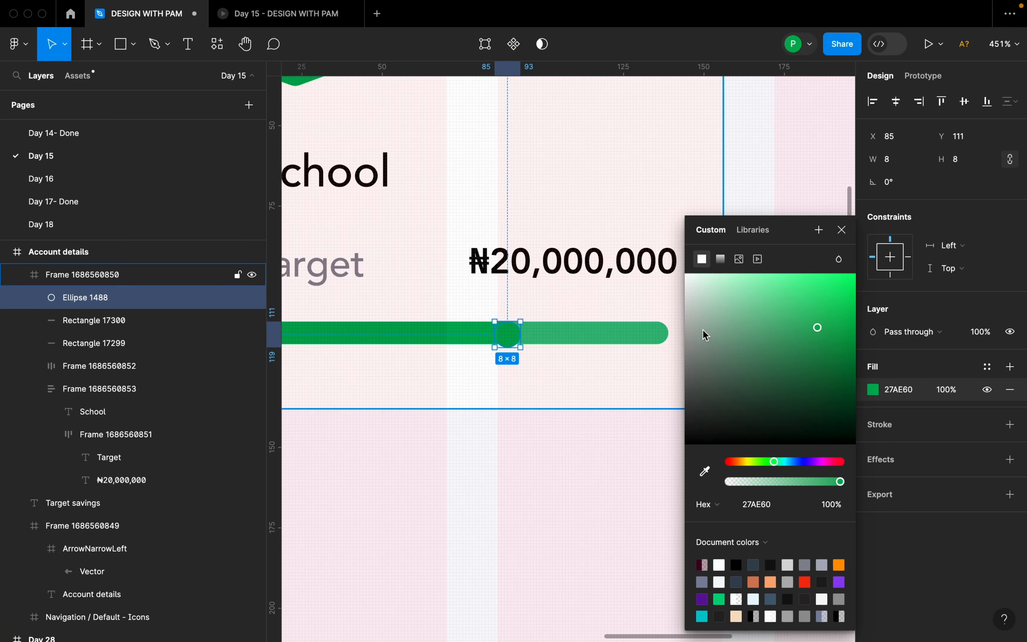
pyautogui.moveTo(817, 338)
pyautogui.mouseDown()
pyautogui.moveTo(792, 366)
pyautogui.moveTo(819, 385)
pyautogui.moveTo(822, 356)
pyautogui.mouseUp()
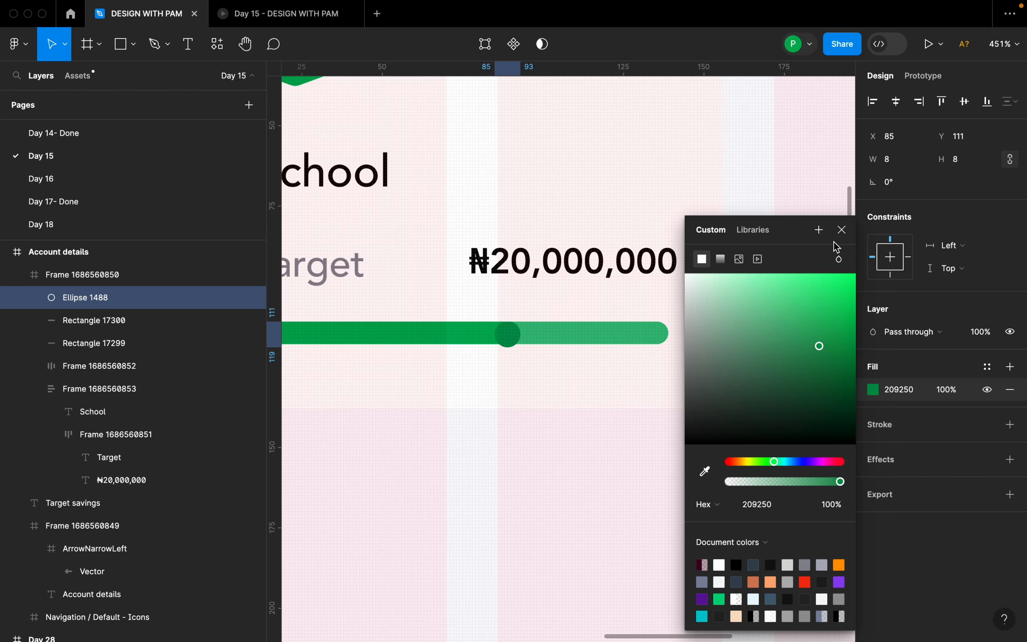
pyautogui.click(841, 230)
# Lower the fill opacity of the School card's longer background bar to 46%.
pyautogui.click(660, 333)
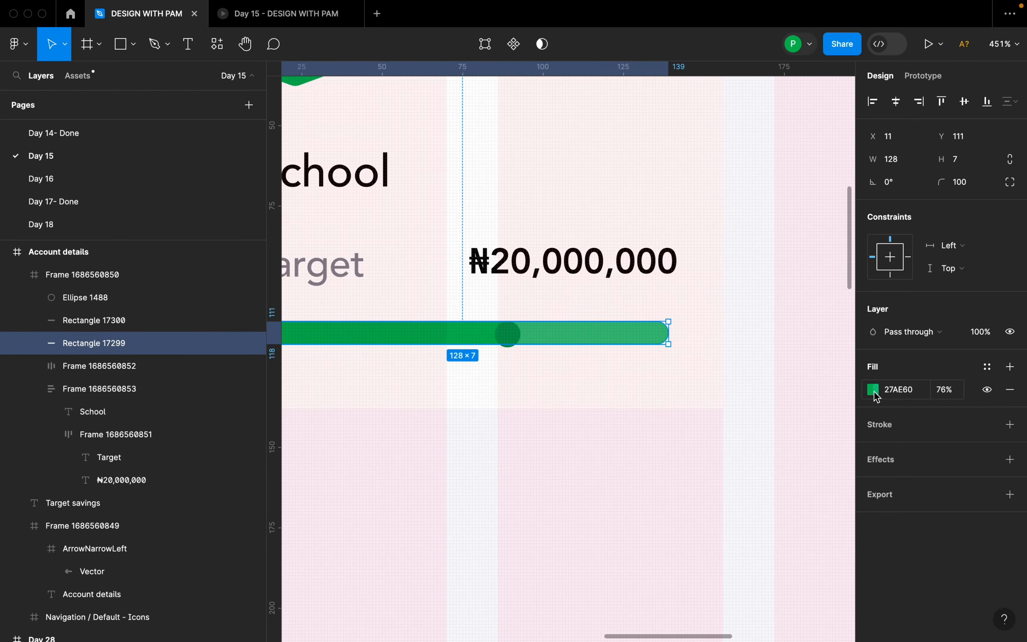
pyautogui.click(875, 393)
pyautogui.moveTo(813, 482); pyautogui.dragTo(782, 480)
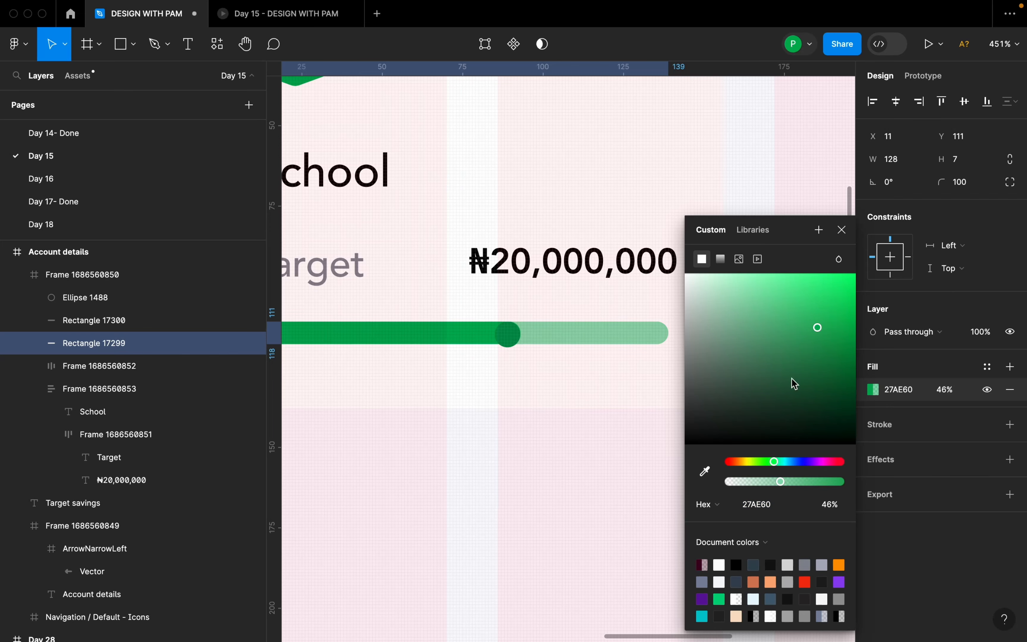
pyautogui.click(841, 231)
# Resize the dark green circle to 7 × 7 and place it at X 86, Y 111, flush with the progress bar's height.
pyautogui.scroll(5, 505, 333)
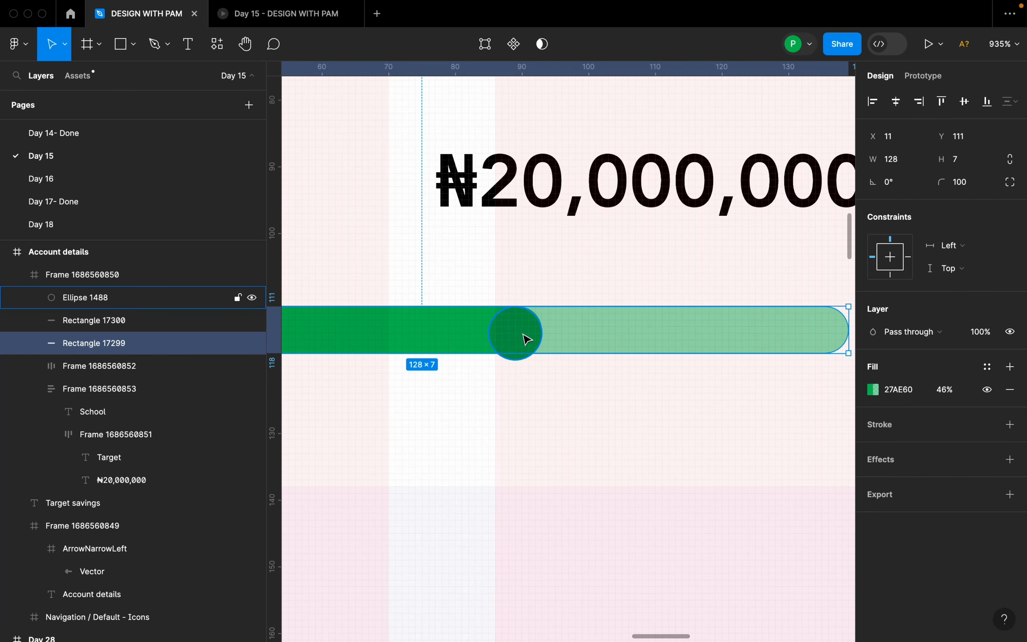
pyautogui.click(525, 338)
pyautogui.moveTo(526, 335)
pyautogui.mouseDown()
pyautogui.moveTo(518, 324)
pyautogui.moveTo(535, 332)
pyautogui.mouseUp()
pyautogui.moveTo(565, 375); pyautogui.dragTo(552, 361)
pyautogui.moveTo(521, 325); pyautogui.dragTo(527, 329)
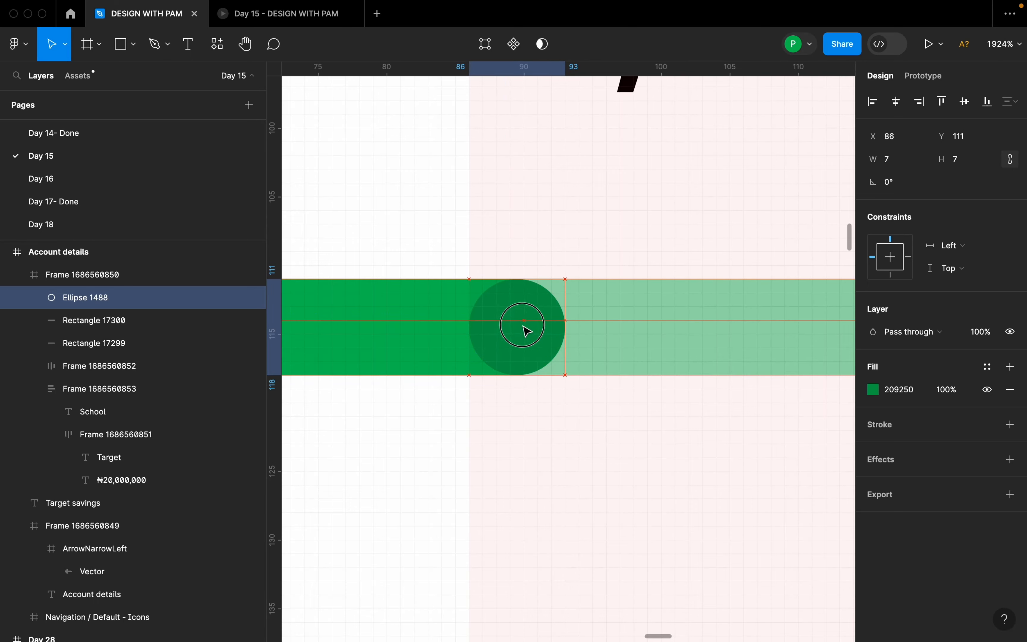
# Group the dark green circle with the two green bars of the School card's progress bar.
pyautogui.scroll(-10, 526, 328)
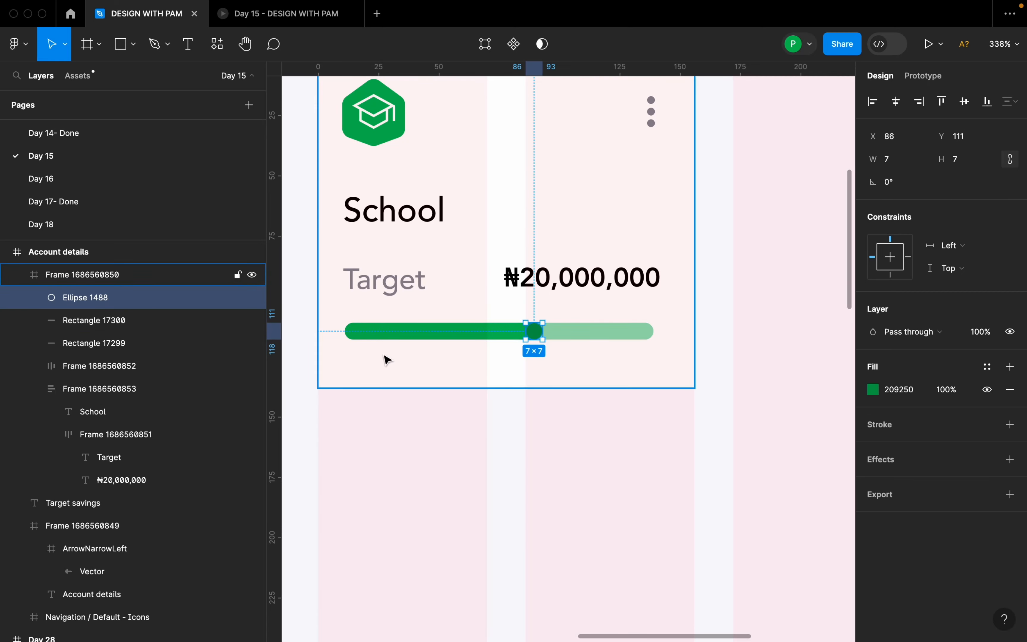
pyautogui.keyDown('shift'); pyautogui.click(140, 327); pyautogui.keyUp('shift')
pyautogui.keyDown('shift'); pyautogui.click(142, 342); pyautogui.keyUp('shift')
pyautogui.rightClick(586, 336)
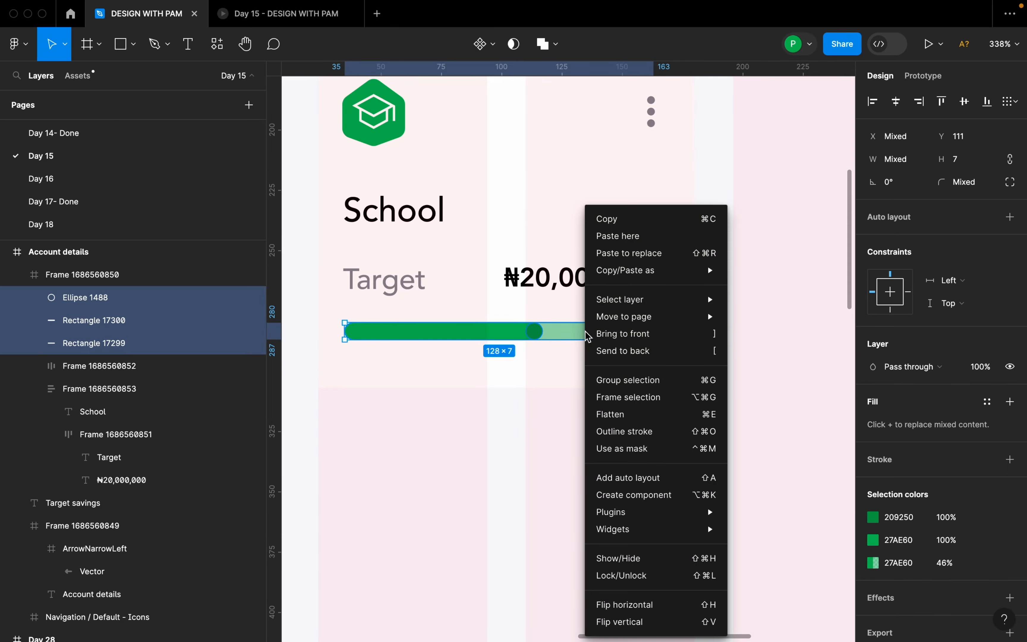
pyautogui.click(649, 382)
pyautogui.click(612, 410)
pyautogui.scroll(-3, 640, 406)
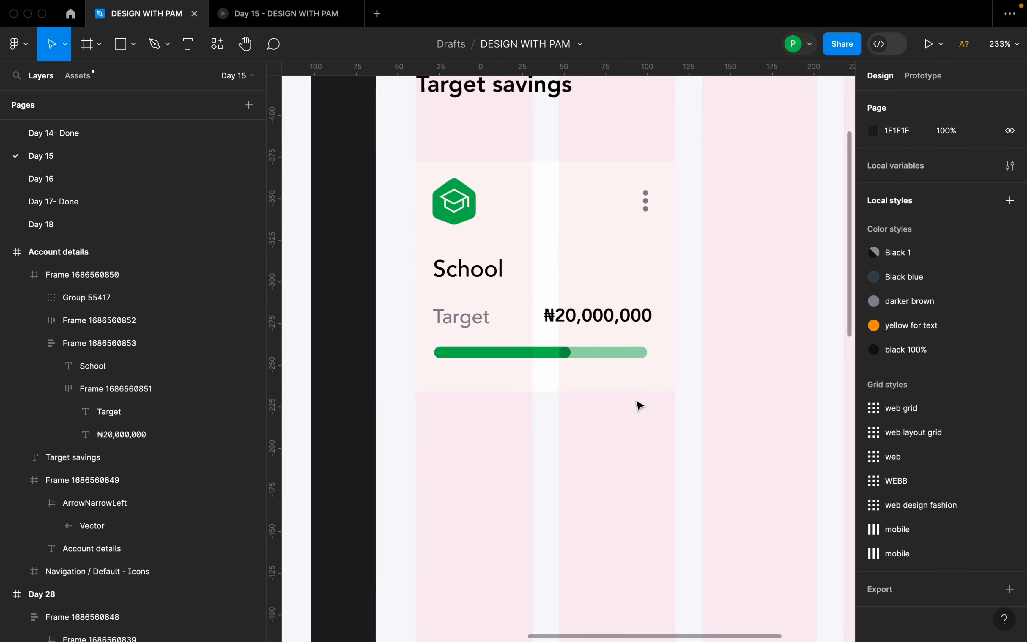
# Combine the progress bar group and the School text block in an auto layout, then wrap that and the icon row in another.
pyautogui.doubleClick(600, 353)
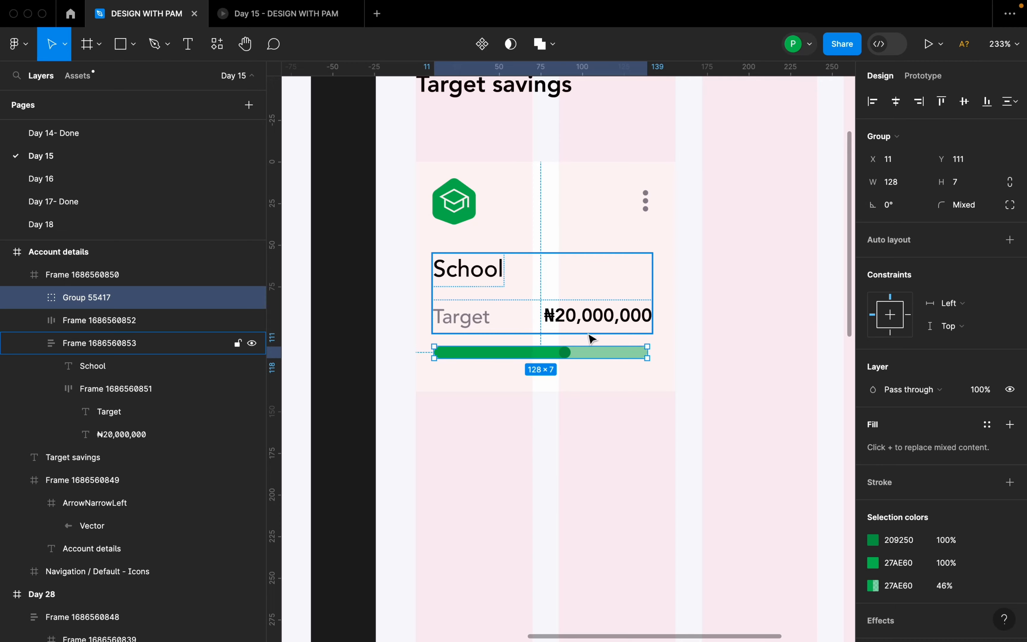
pyautogui.keyDown('shift'); pyautogui.click(592, 306); pyautogui.keyUp('shift')
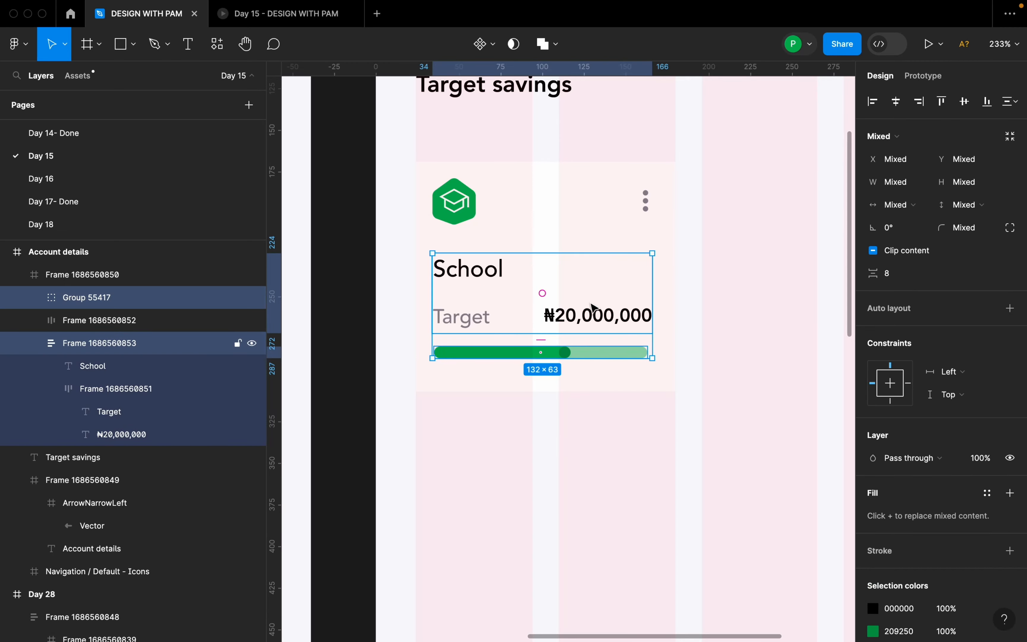
pyautogui.hotkey('shift', 'a')
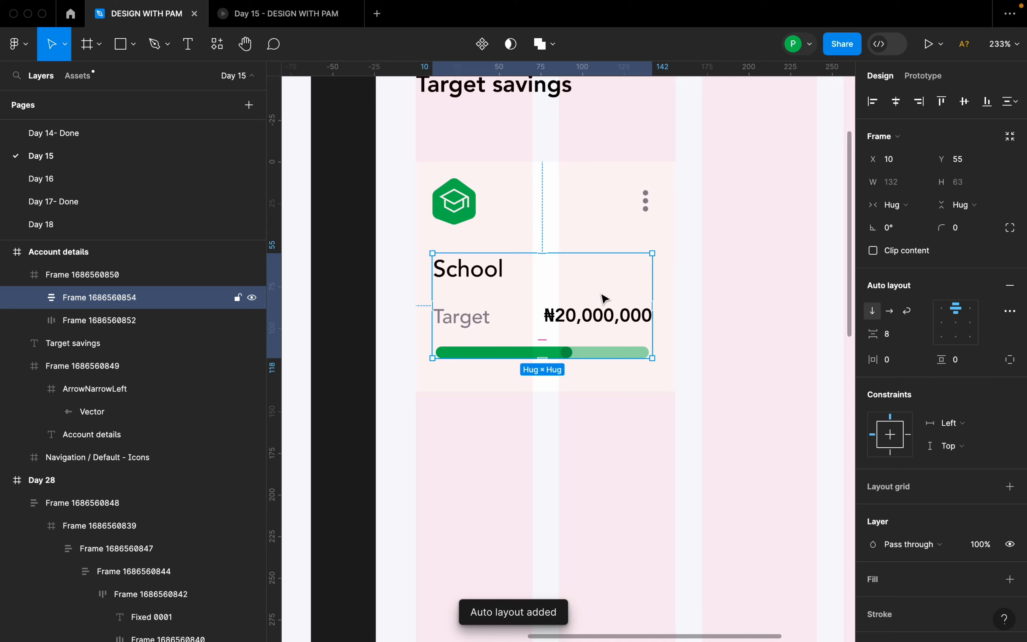
pyautogui.keyDown('shift'); pyautogui.click(568, 218); pyautogui.keyUp('shift')
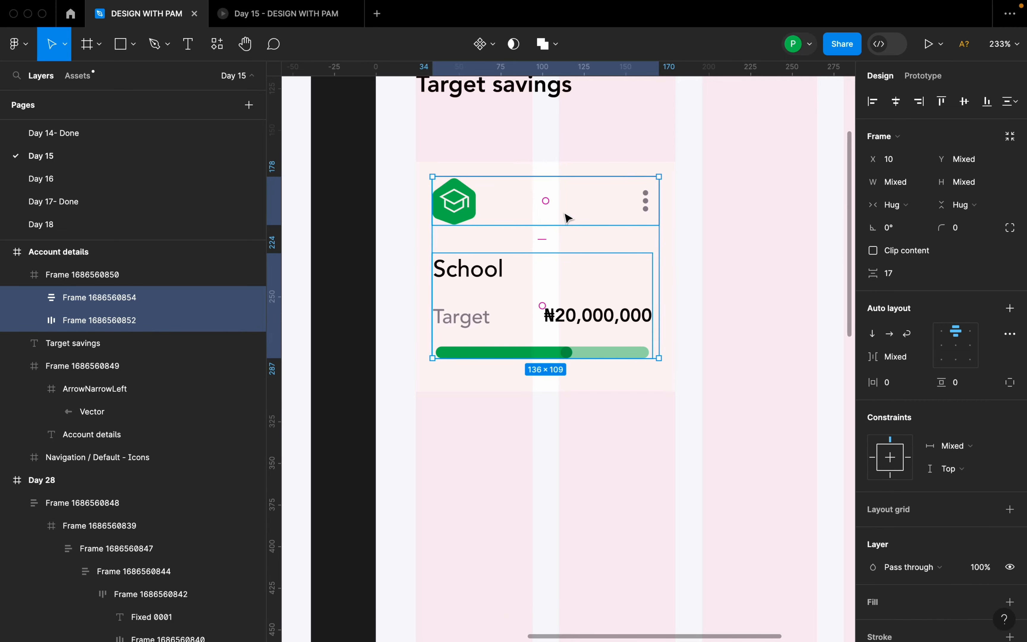
pyautogui.hotkey('shift', 'a')
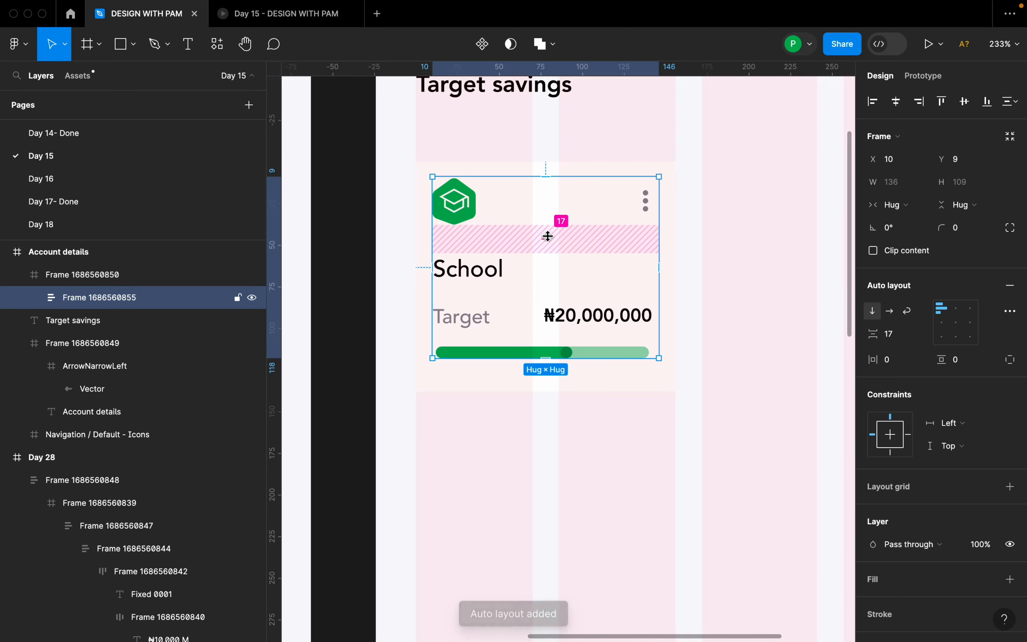
# Set the vertical spacing of the School card's content frame to 18 and centre the frame horizontally and vertically in the card.
pyautogui.click(580, 338)
pyautogui.click(566, 333)
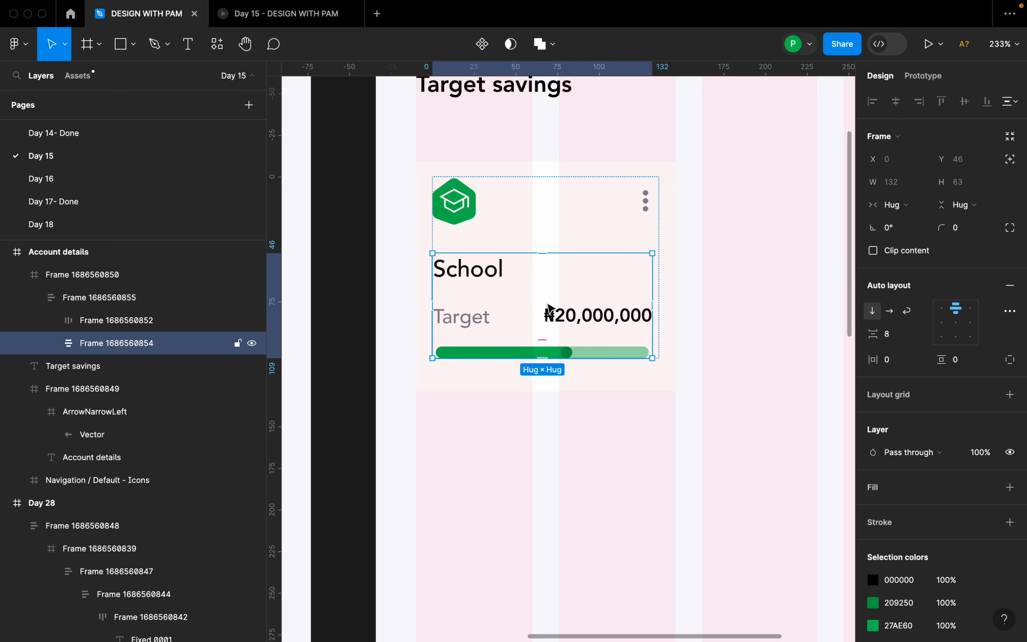
pyautogui.doubleClick(549, 291)
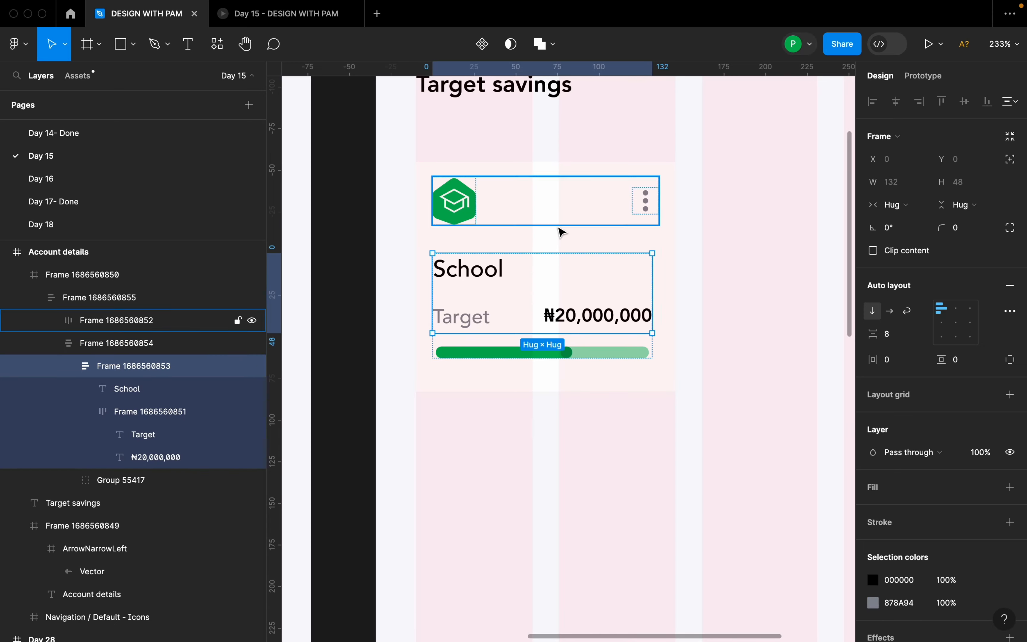
pyautogui.click(569, 235)
pyautogui.click(602, 248)
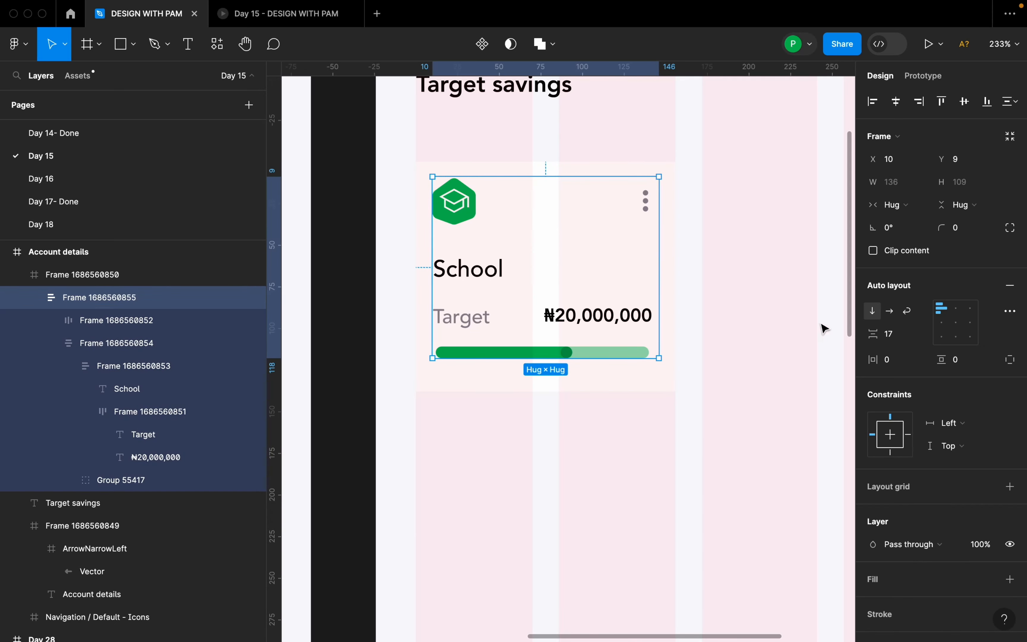
pyautogui.click(901, 335)
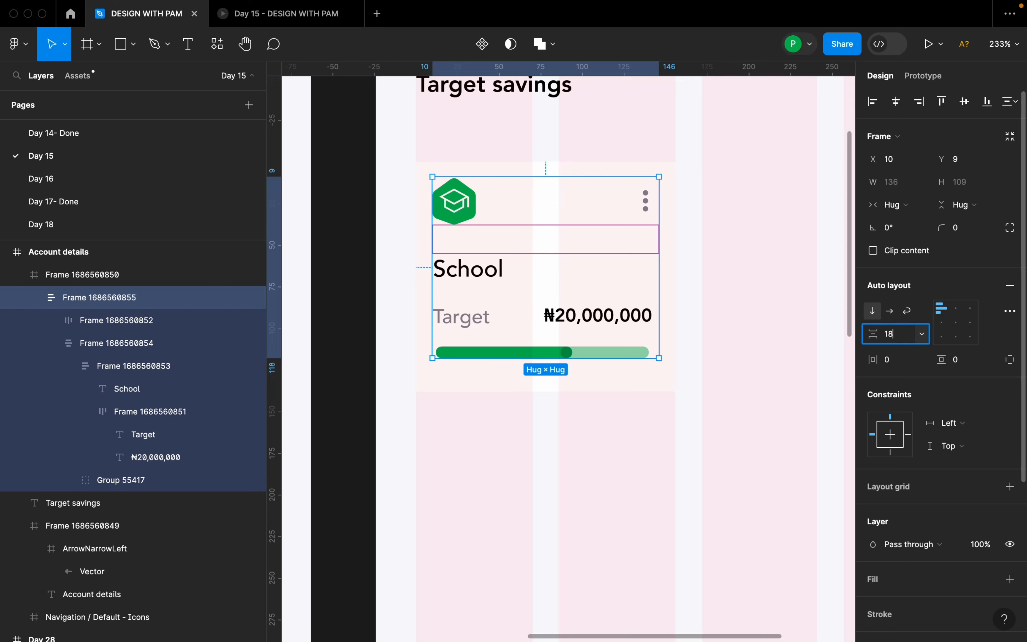
pyautogui.press('Return')
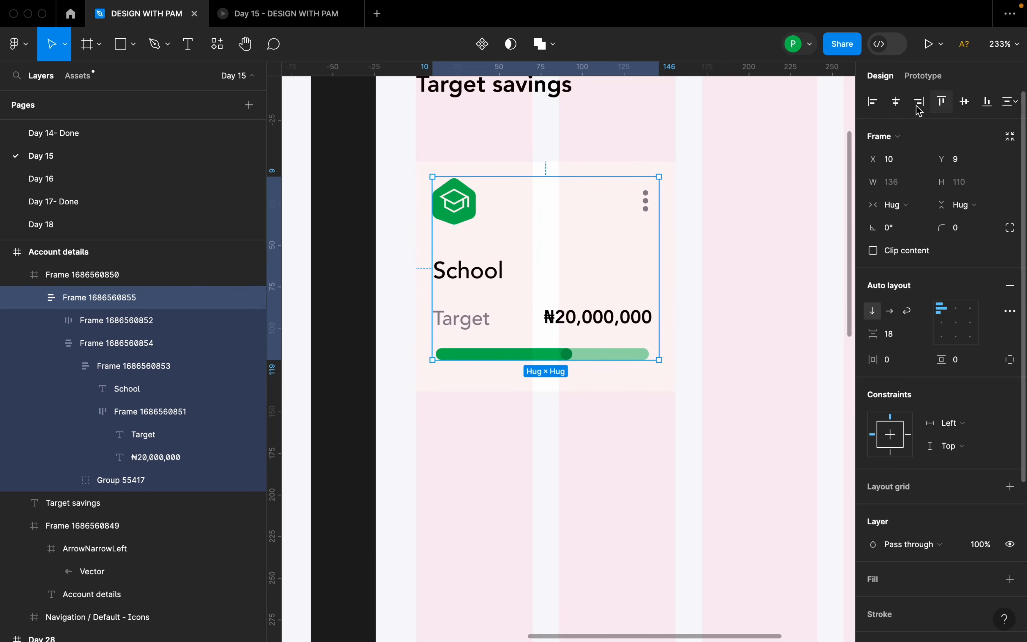
pyautogui.click(896, 101)
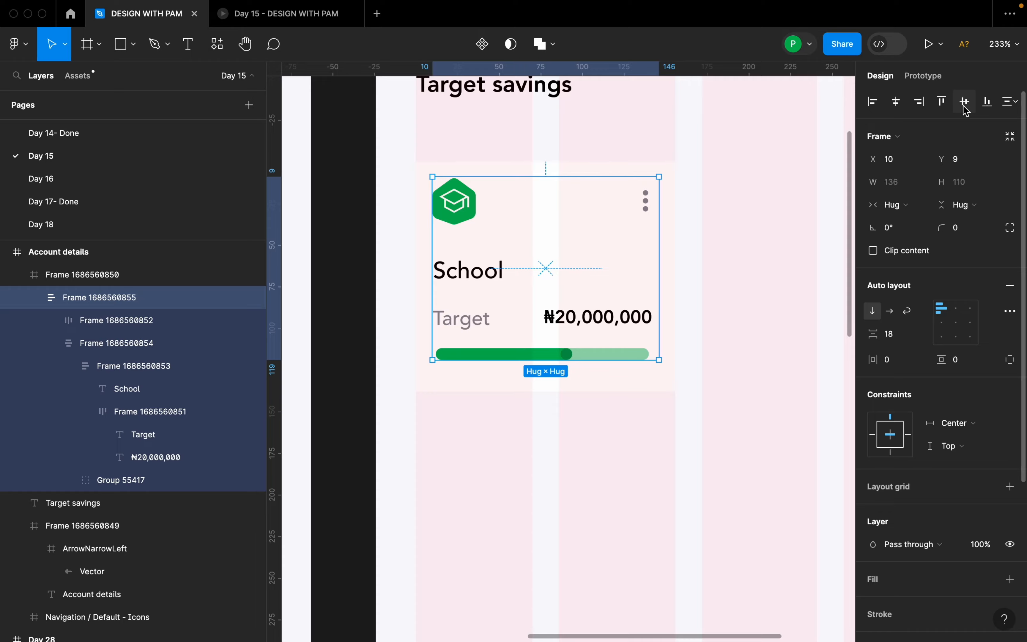
pyautogui.click(966, 107)
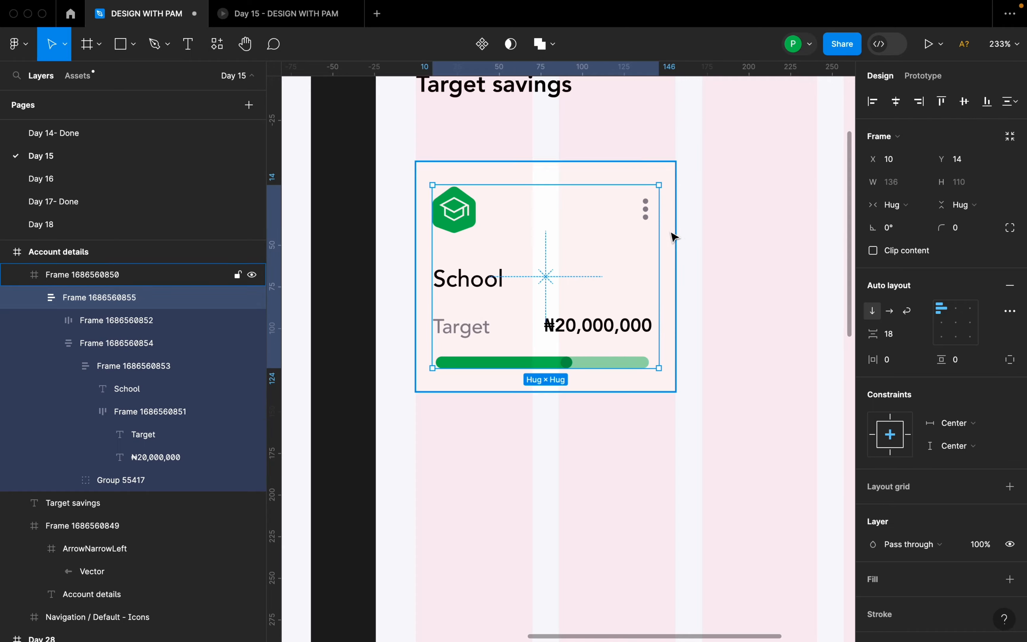
# Hide the layout grids to view the School card without the column overlay.
pyautogui.scroll(-5, 674, 237)
pyautogui.click(623, 394)
pyautogui.scroll(-5, 624, 394)
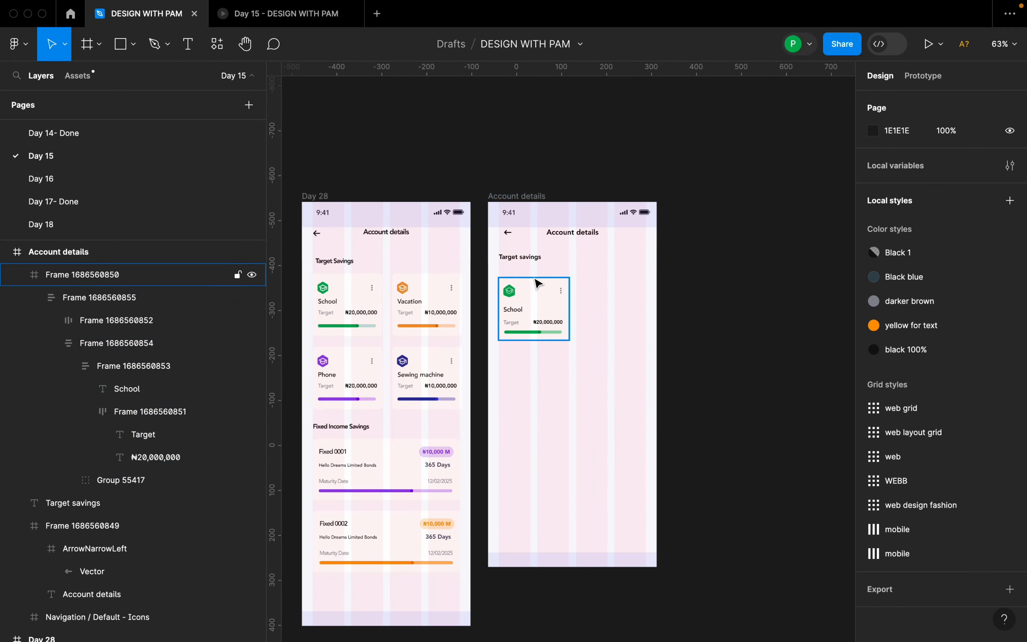
pyautogui.click(525, 203)
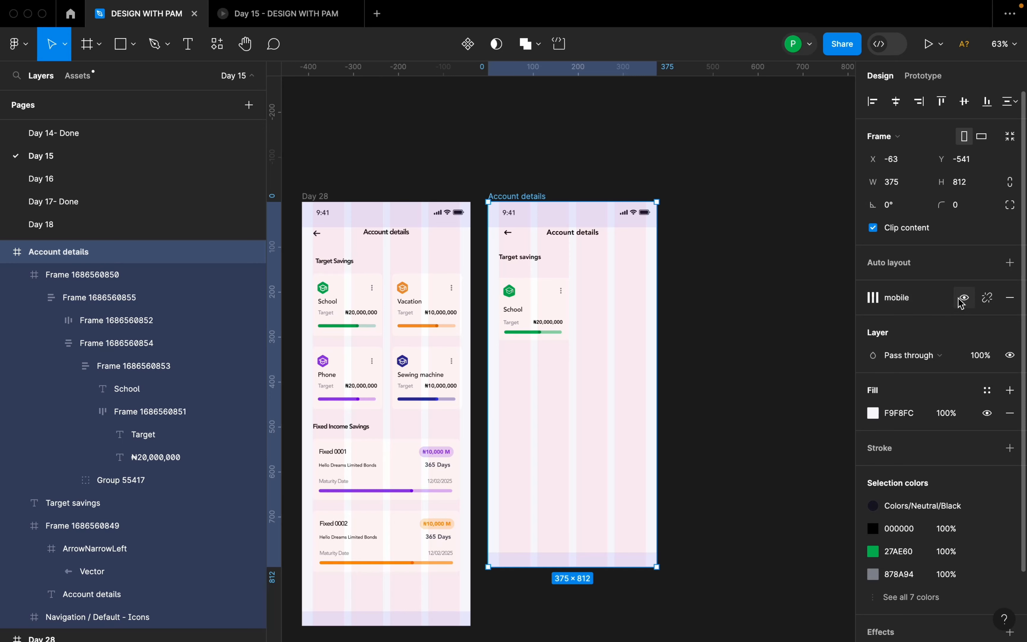
pyautogui.click(964, 300)
pyautogui.scroll(5, 534, 401)
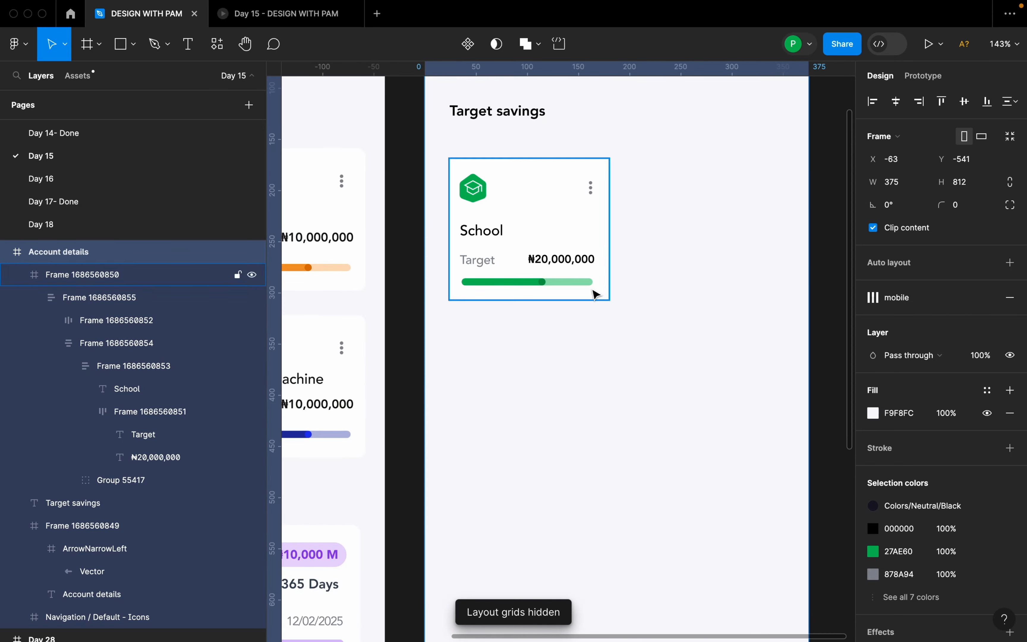
# Duplicate the School card beside the original at X 201, Y 169 and combine both cards in a horizontal auto layout.
pyautogui.click(548, 242)
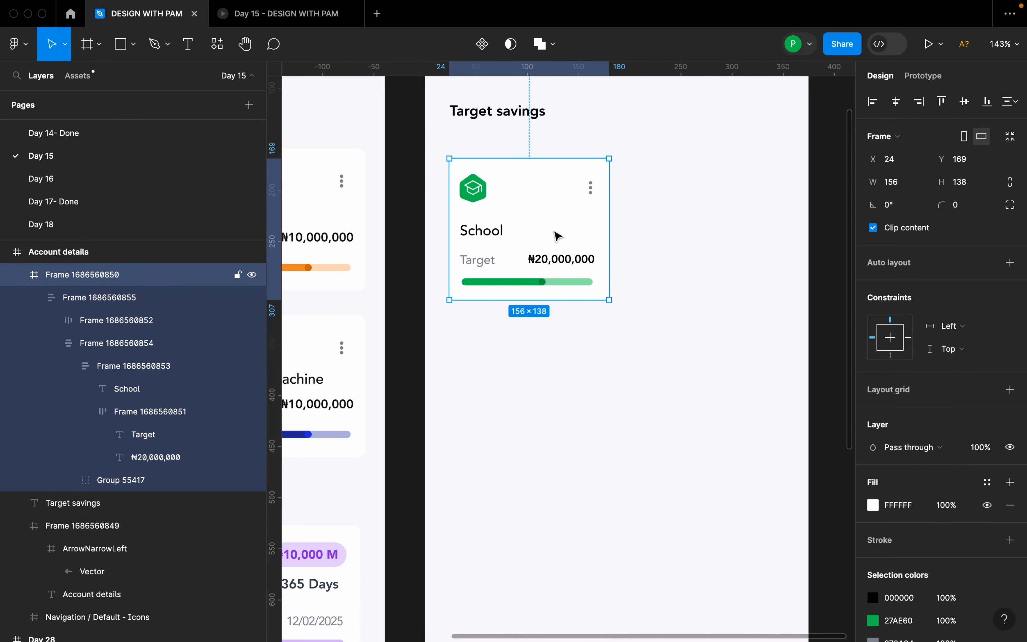
pyautogui.moveTo(564, 236); pyautogui.dragTo(740, 232)
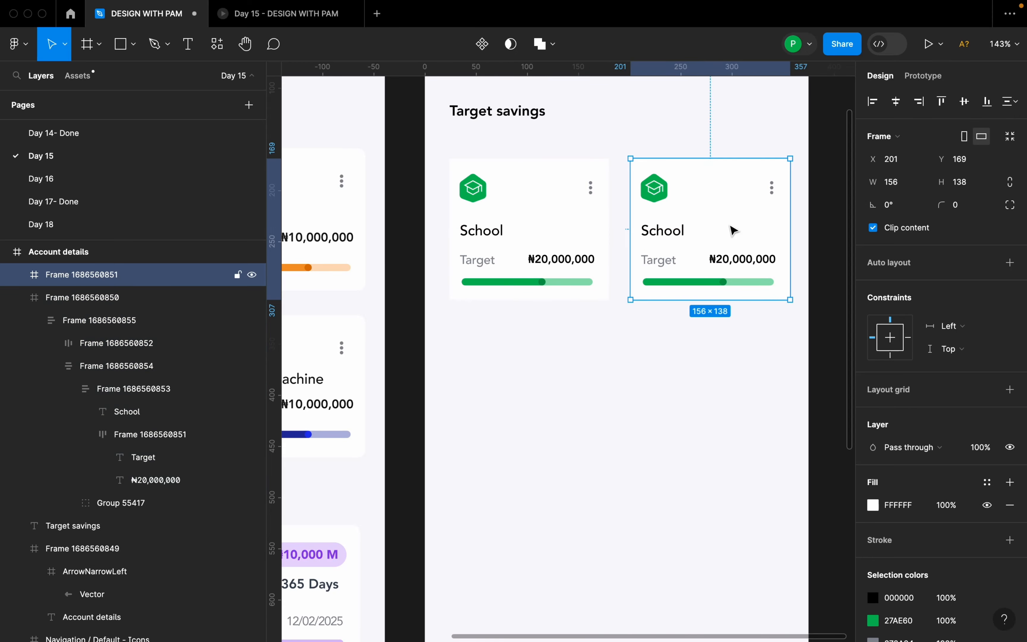
pyautogui.keyDown('shift'); pyautogui.click(559, 231); pyautogui.keyUp('shift')
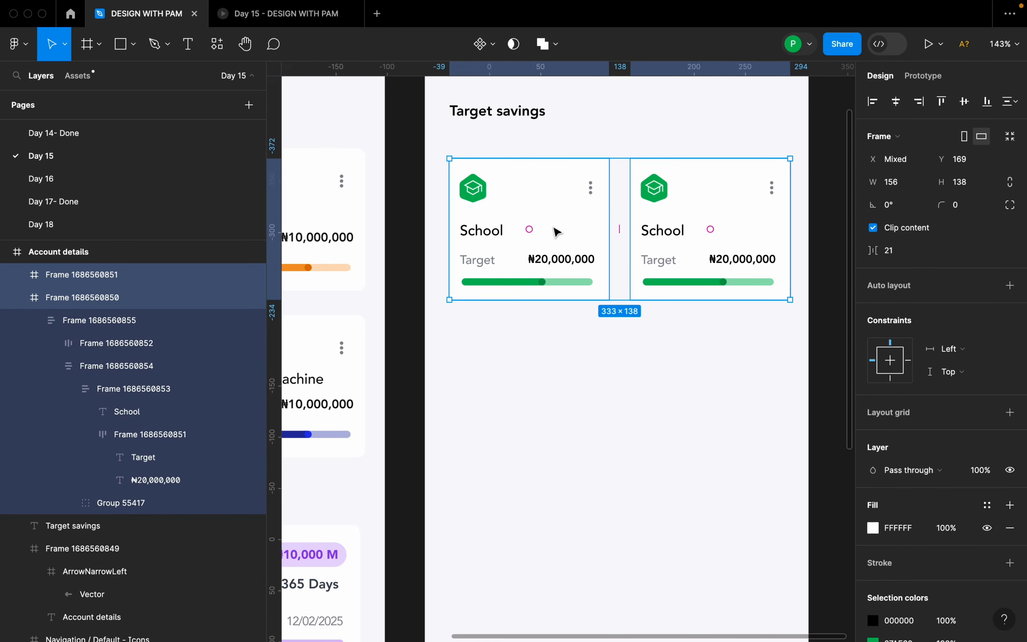
pyautogui.hotkey('shift', 'a')
# Show the layout grids again on the mobile frames.
pyautogui.scroll(-5, 591, 317)
pyautogui.click(561, 160)
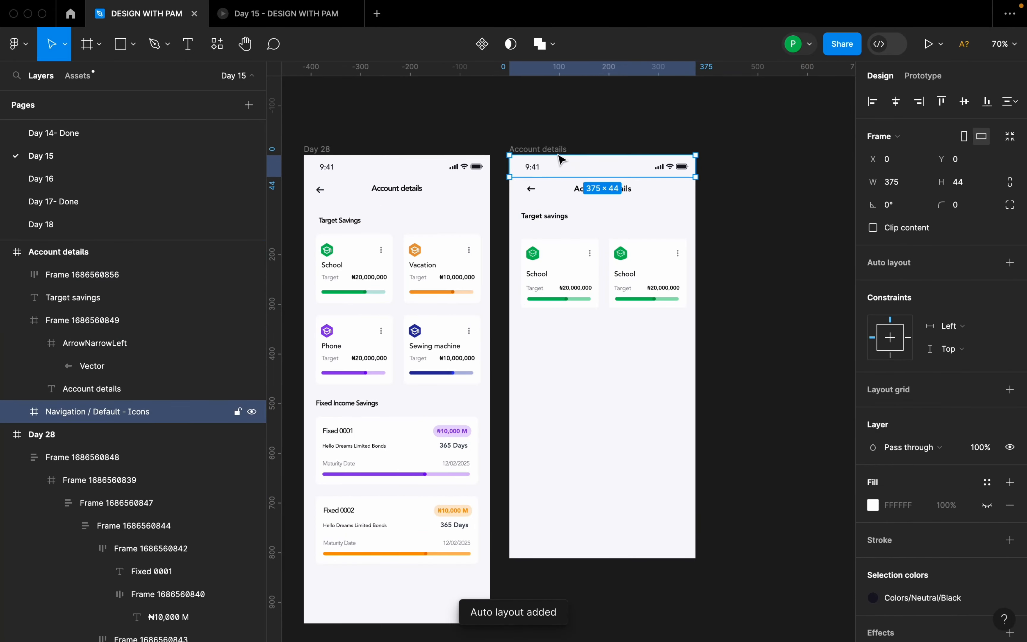
pyautogui.click(570, 150)
pyautogui.hotkey('shift', 'g')
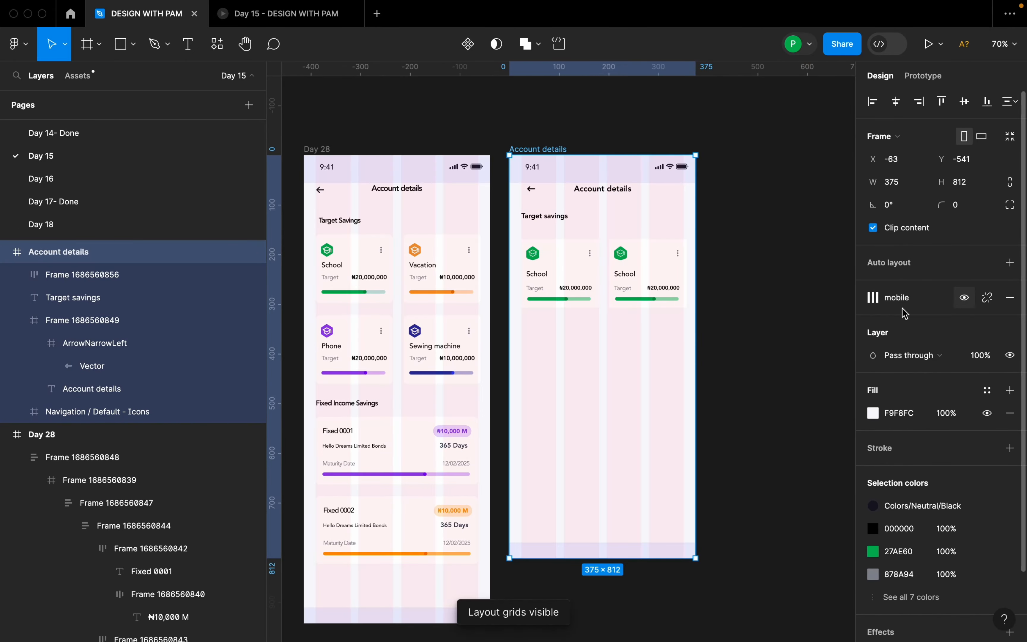
# Set the horizontal gap between the two School cards to 18.
pyautogui.scroll(3, 579, 326)
pyautogui.scroll(2, 579, 326)
pyautogui.click(766, 247)
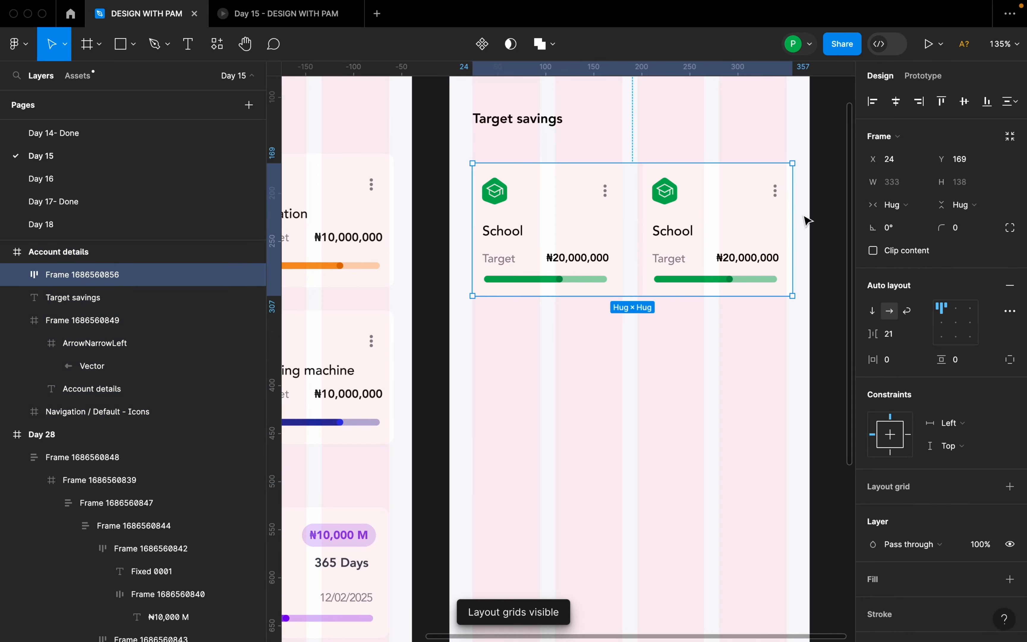
pyautogui.scroll(2, 727, 192)
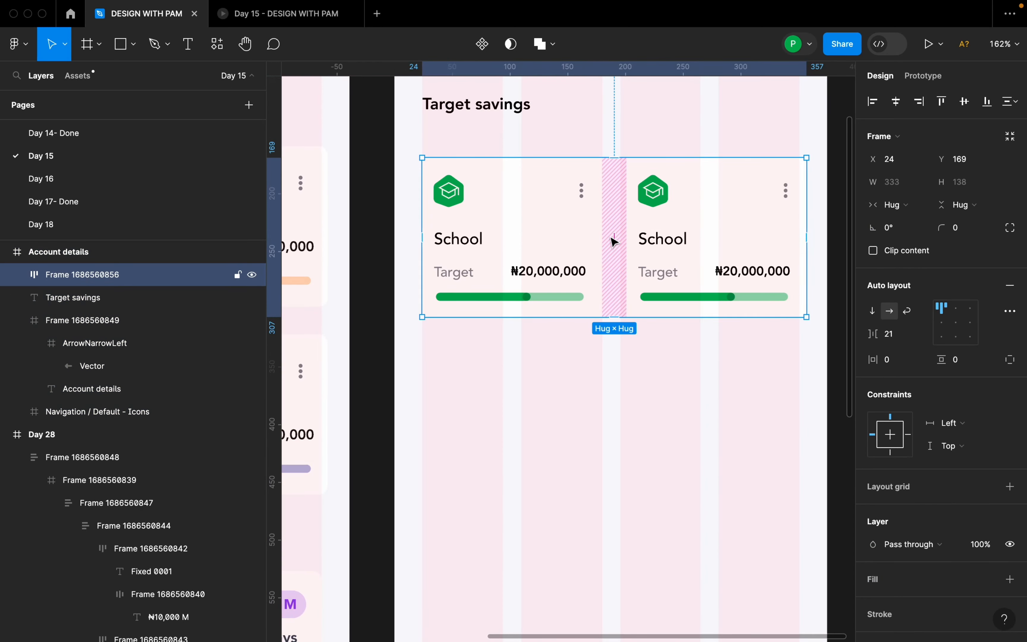
pyautogui.click(907, 339)
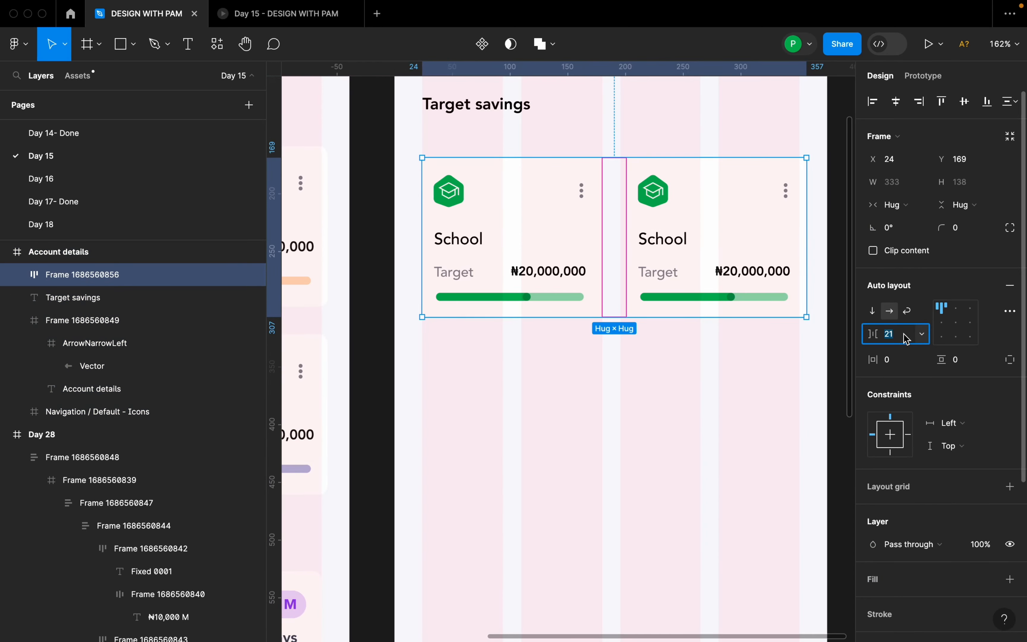
pyautogui.press('Return')
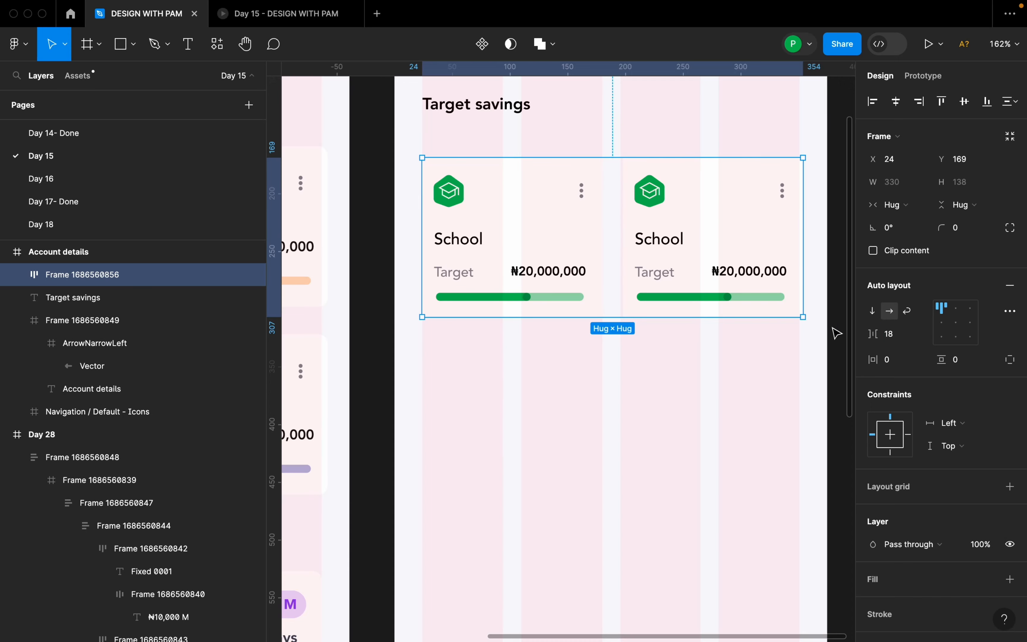
# Set the horizontal gap between the two School cards to 16.
pyautogui.click(897, 339)
pyautogui.write('1')
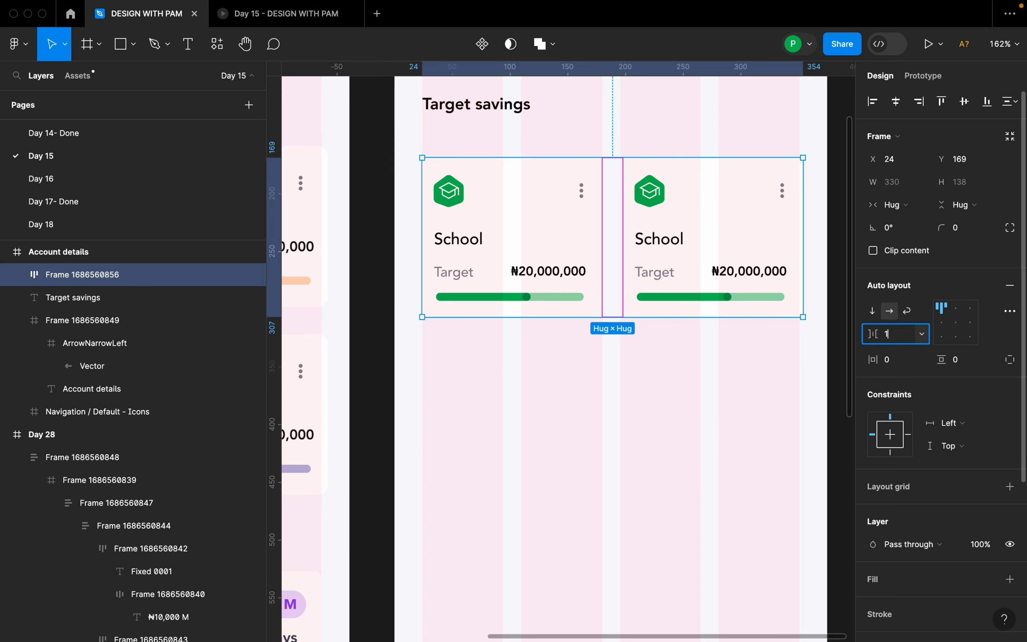
pyautogui.write('6')
pyautogui.press('Return')
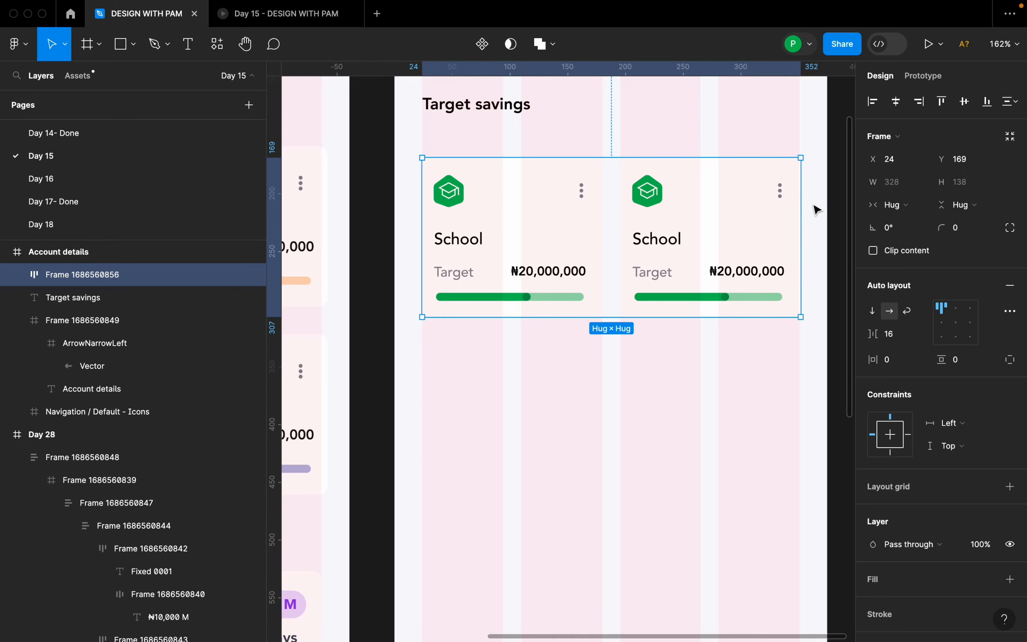
# Narrow the School card row to a fixed width of 327 to match the column grid's edge and centre it horizontally in the frame.
pyautogui.scroll(5, 452, 200)
pyautogui.scroll(-8, 406, 156)
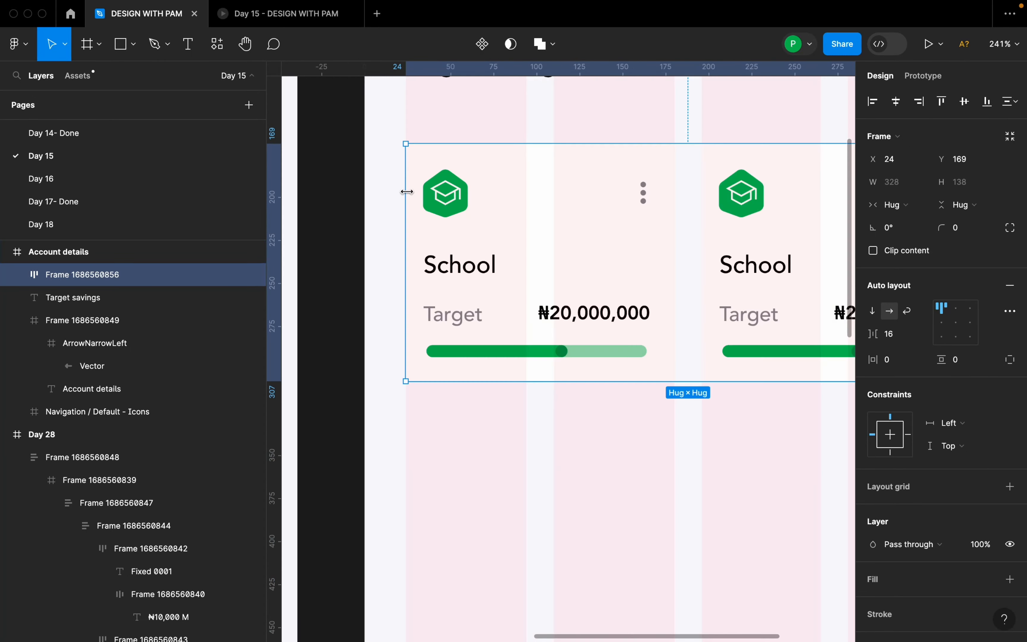
pyautogui.scroll(5, 702, 176)
pyautogui.scroll(-2, 711, 199)
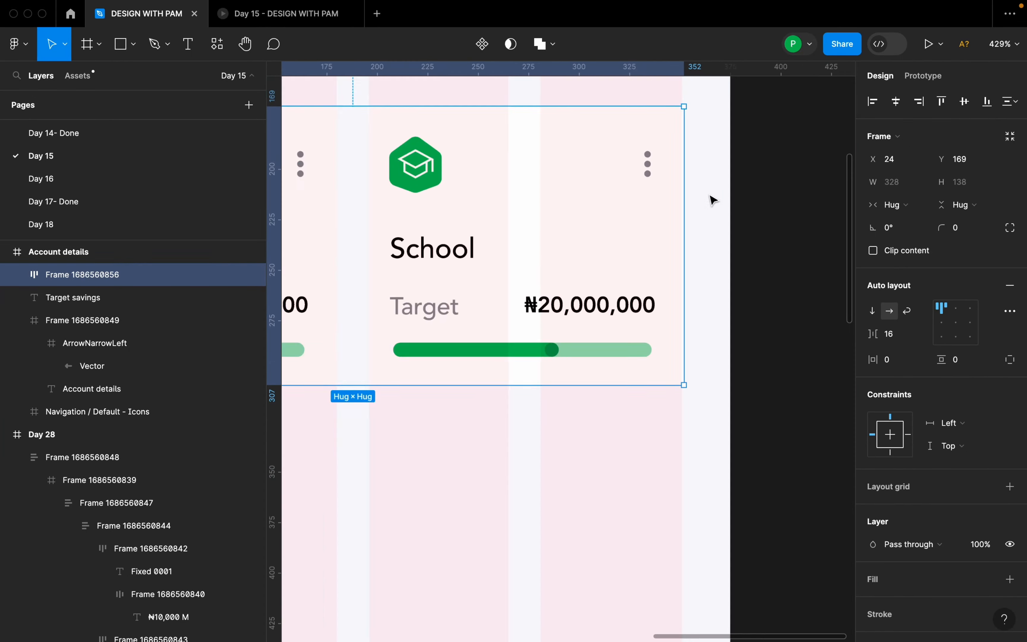
pyautogui.scroll(5, 690, 172)
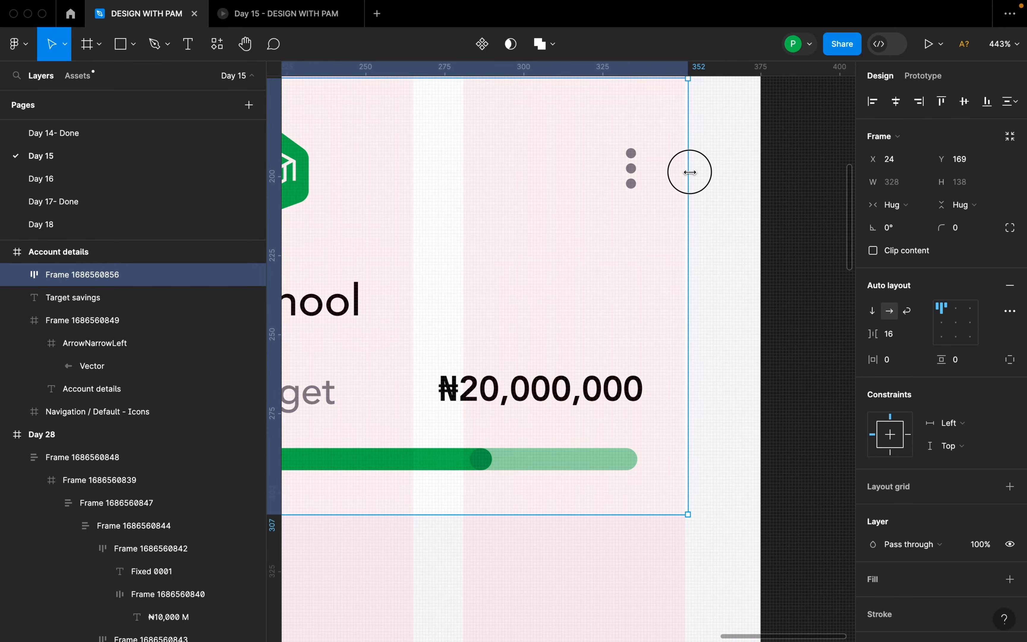
pyautogui.moveTo(687, 172); pyautogui.dragTo(685, 172)
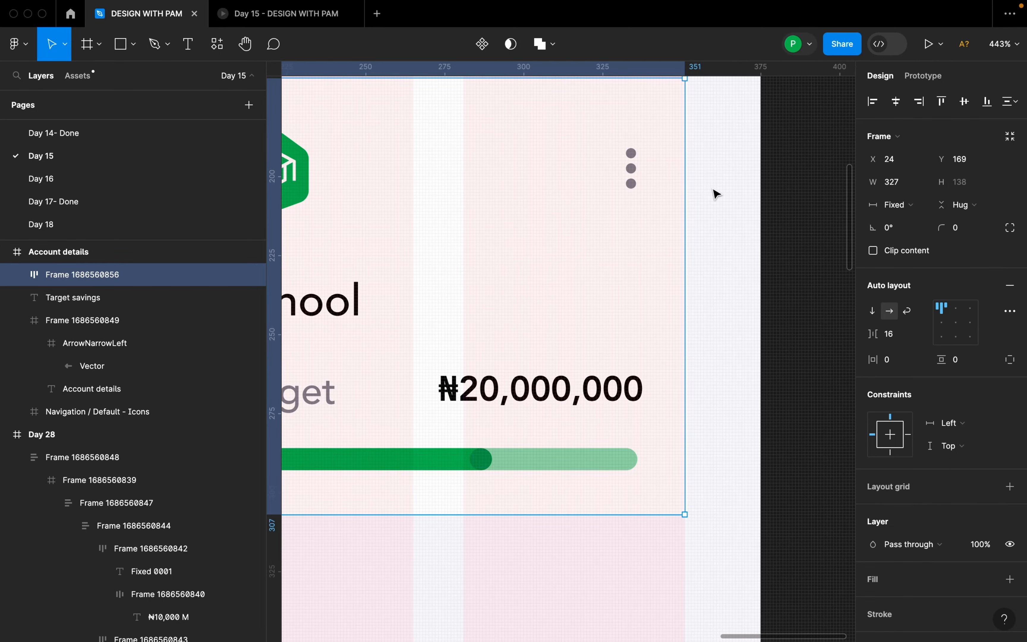
pyautogui.click(714, 193)
pyautogui.scroll(-10, 776, 234)
pyautogui.click(749, 231)
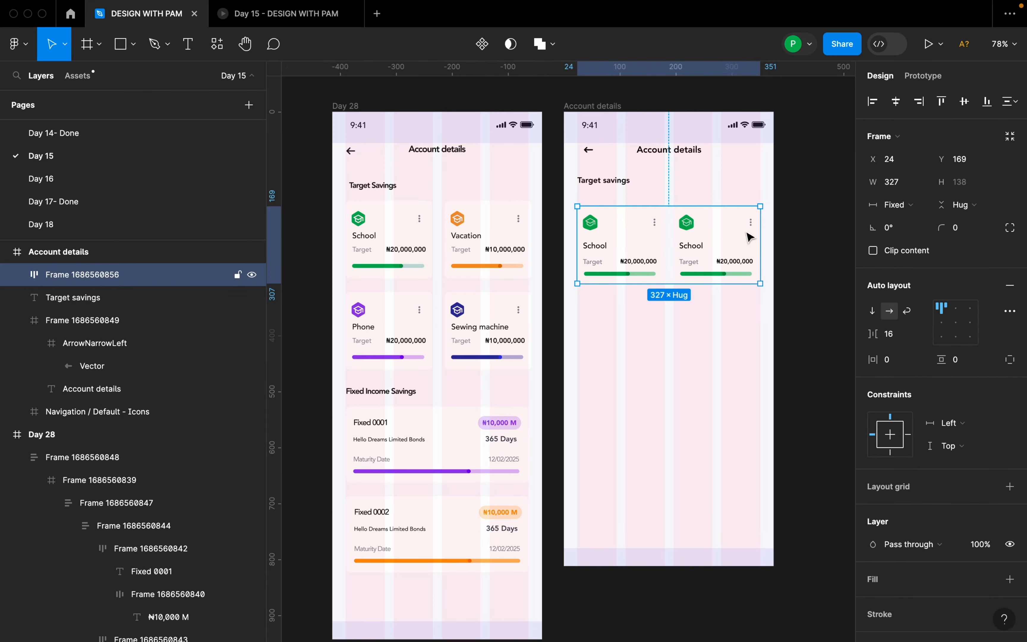
pyautogui.click(899, 108)
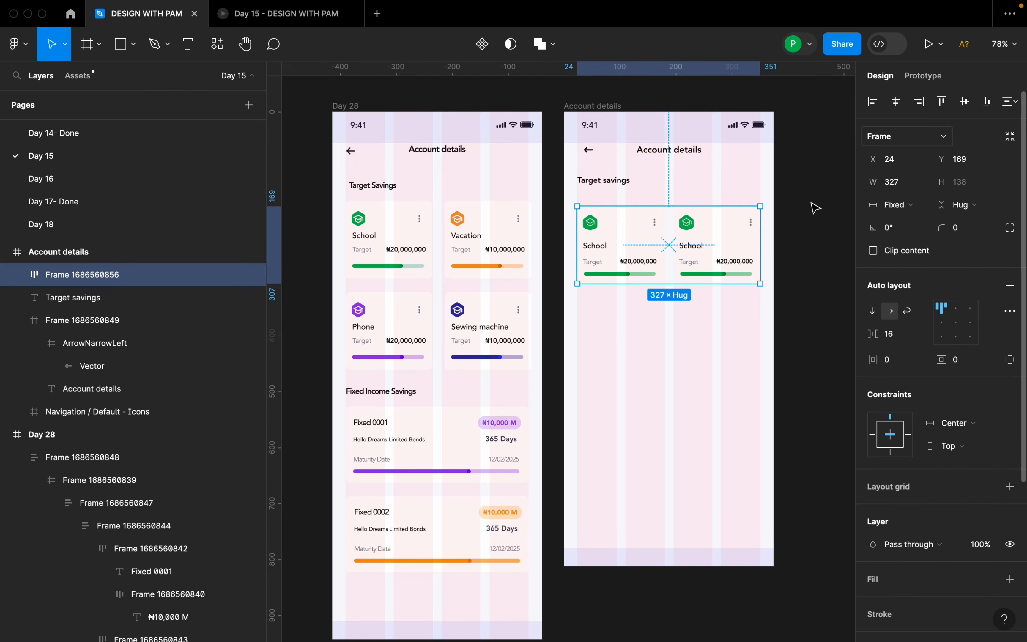
# Duplicate the School card row below the original and combine both rows in a vertical auto layout with a gap of 16.
pyautogui.moveTo(688, 250); pyautogui.dragTo(694, 336)
pyautogui.keyDown('shift'); pyautogui.click(703, 276); pyautogui.keyUp('shift')
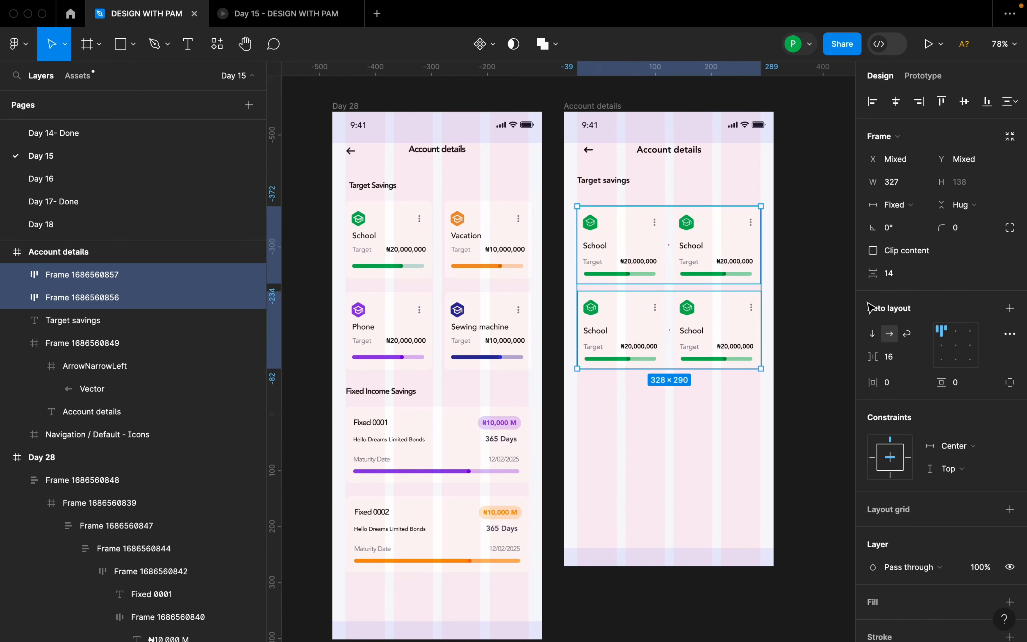
pyautogui.click(900, 279)
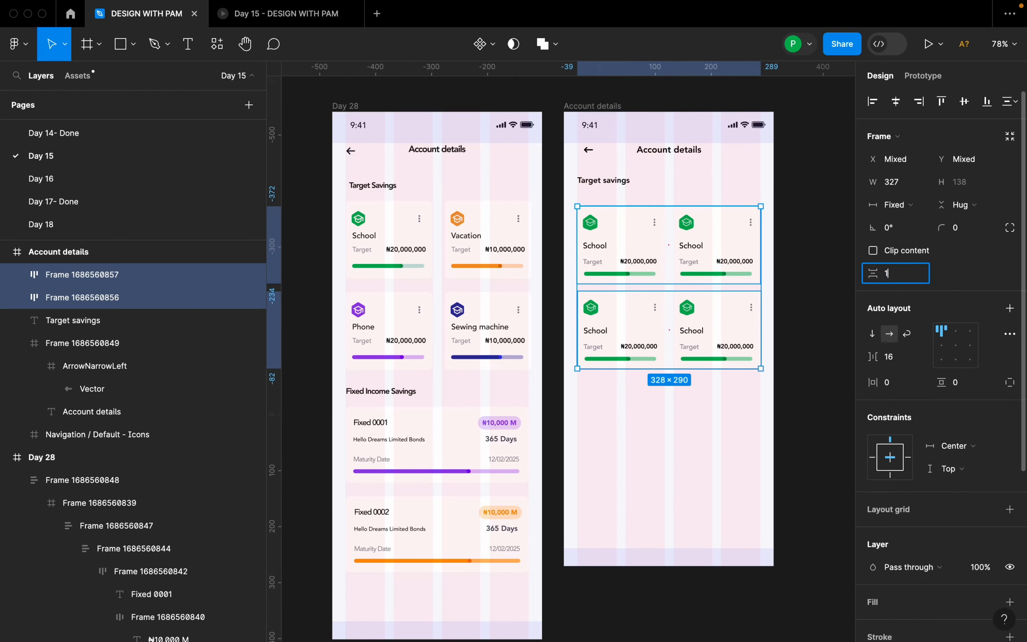
pyautogui.press('Return')
pyautogui.hotkey('shift', 'a')
pyautogui.click(668, 304)
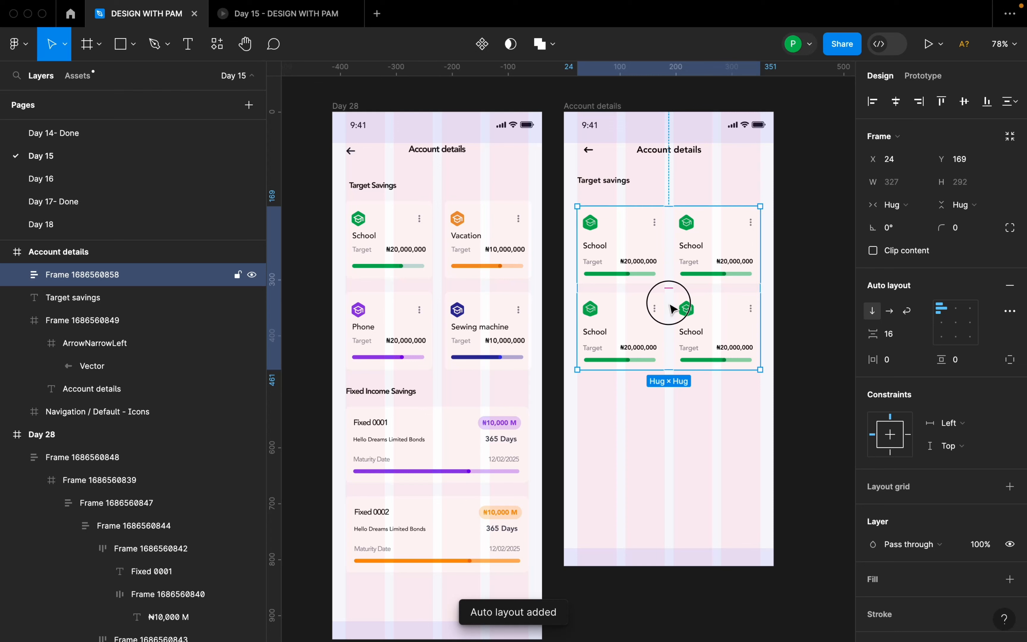
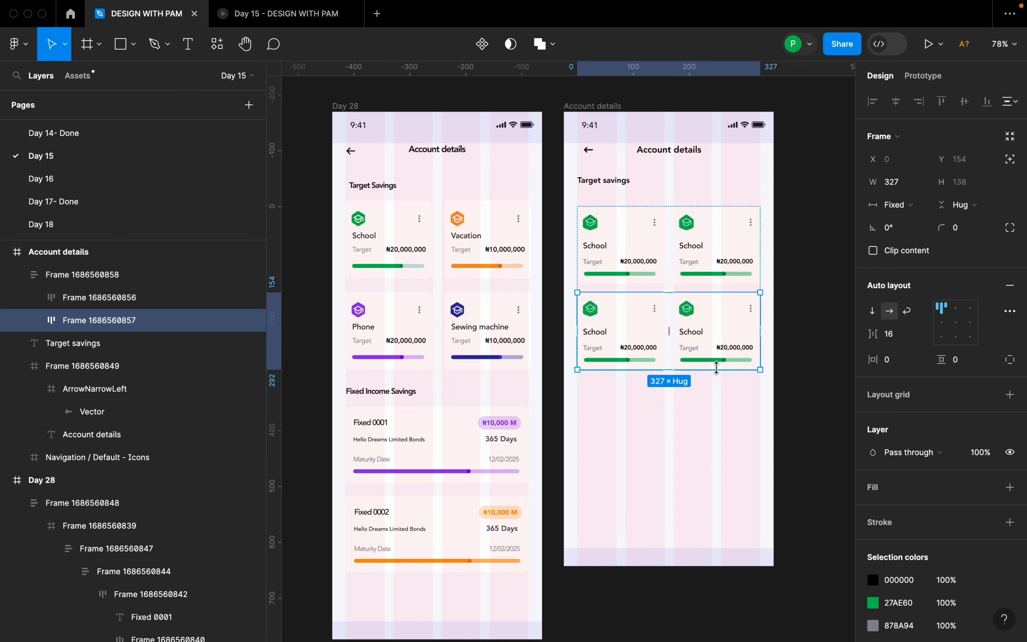
pyautogui.hotkey('ctrl', 'd')
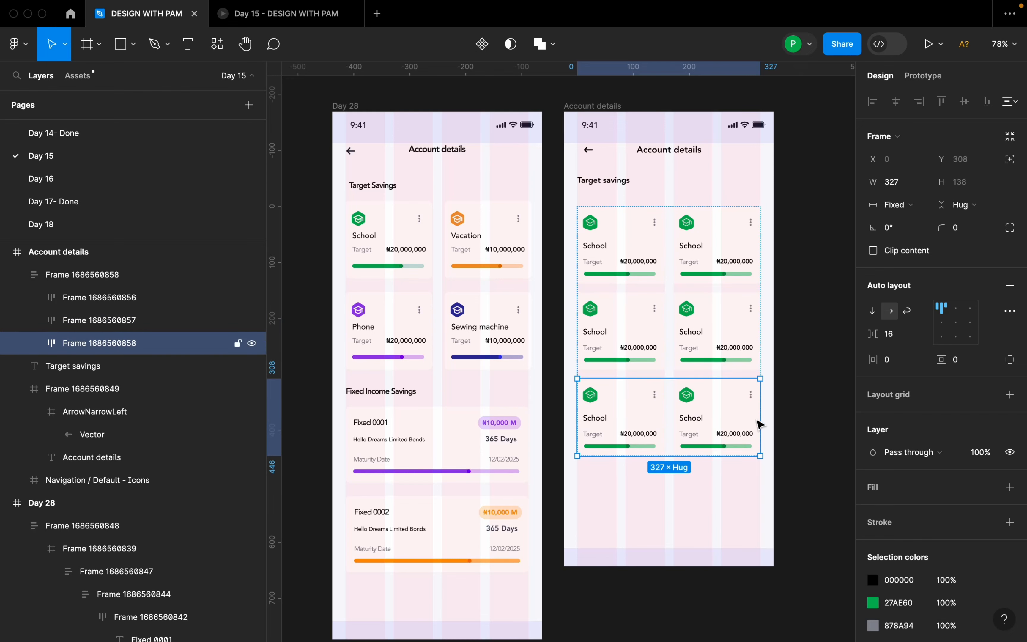
pyautogui.hotkey('ctrl', 'z')
pyautogui.click(793, 392)
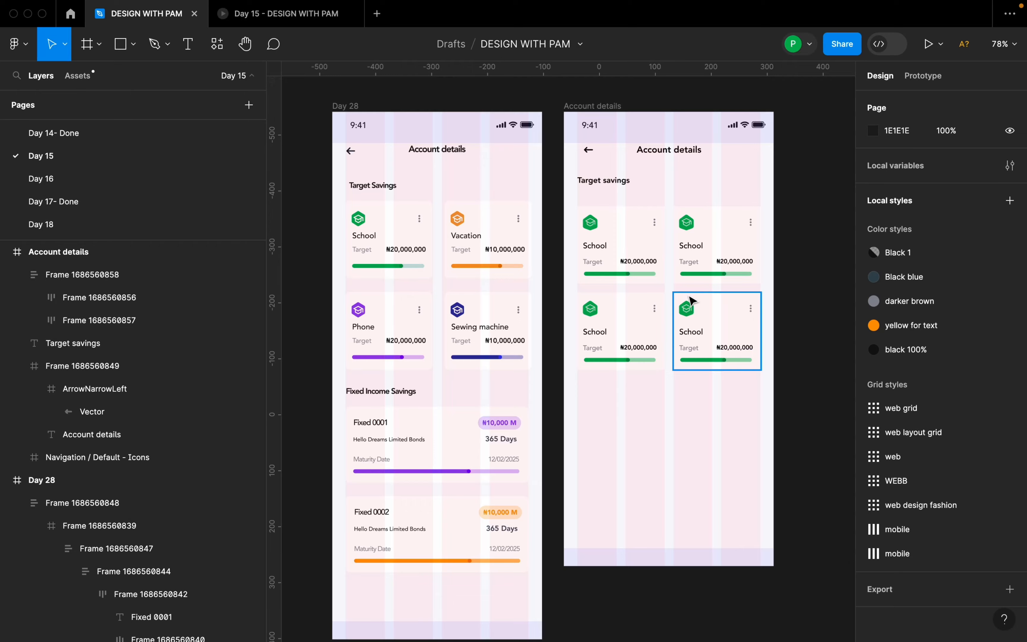
# Hide the layout grids on the Day 28 and Account details frames.
pyautogui.scroll(2, 700, 303)
pyautogui.scroll(-3, 699, 303)
pyautogui.click(628, 154)
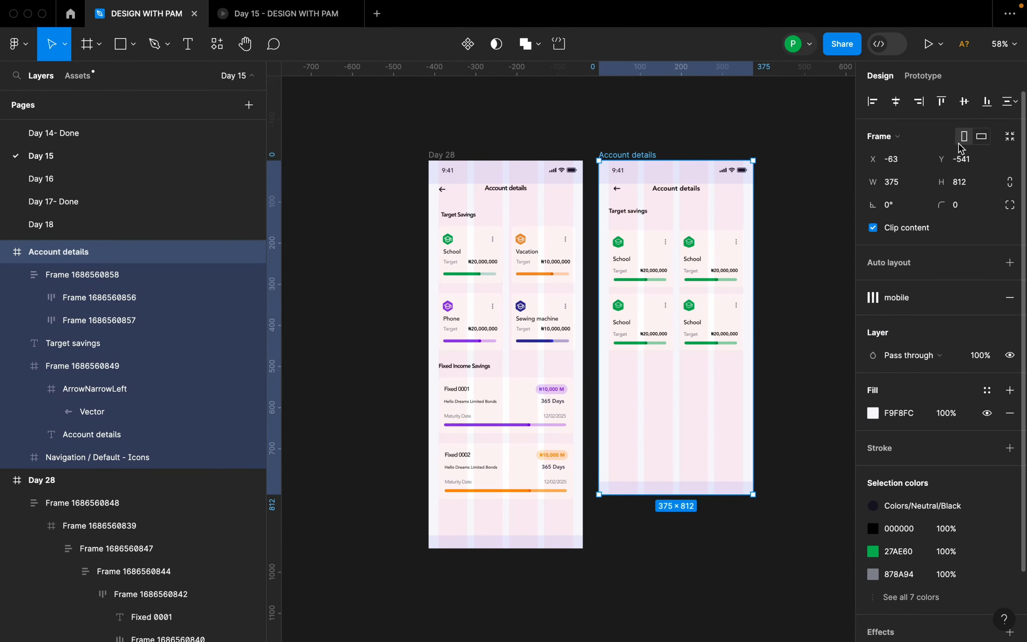
pyautogui.hotkey('shift', 'g')
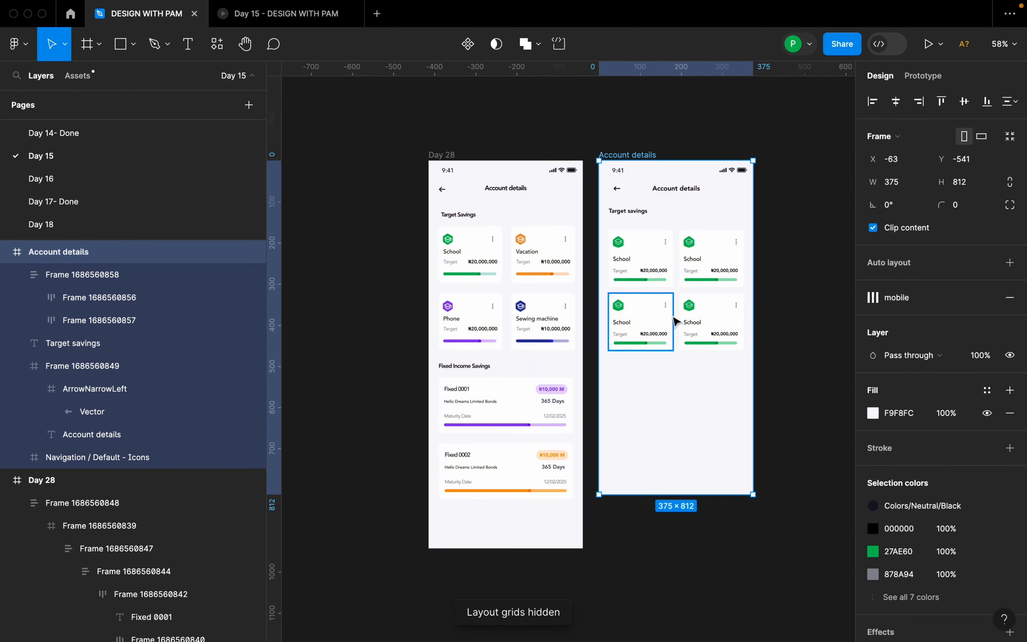
# Compare the School card grid in the Account details frame with the target savings cards in the Day 28 reference.
pyautogui.scroll(3, 672, 317)
pyautogui.scroll(2, 713, 221)
pyautogui.scroll(-2, 729, 229)
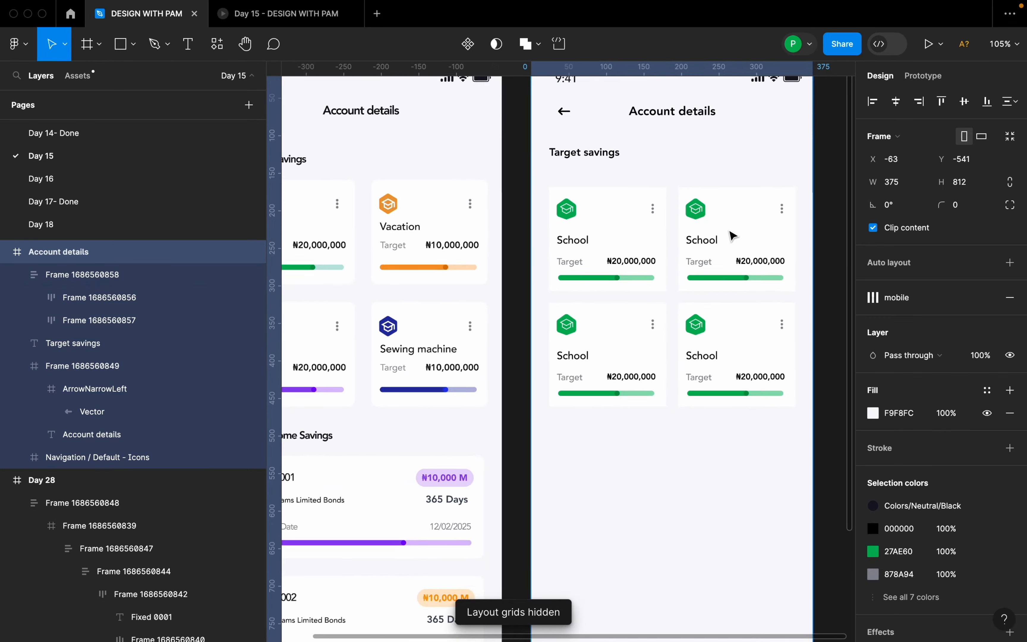
pyautogui.scroll(-2, 649, 298)
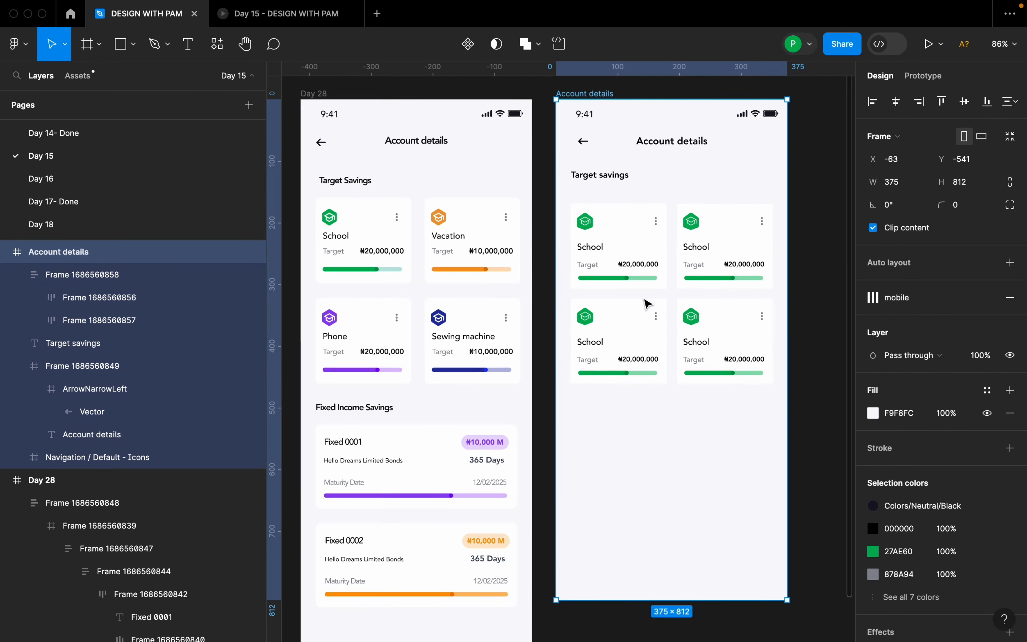
pyautogui.scroll(2, 366, 351)
pyautogui.scroll(2, 313, 348)
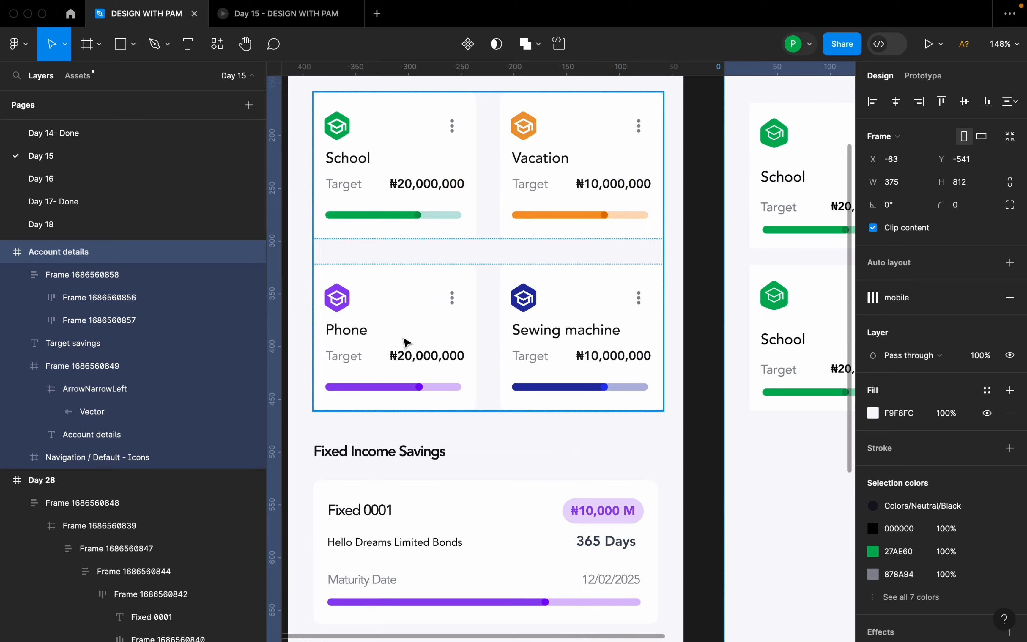
pyautogui.scroll(-3, 596, 370)
pyautogui.scroll(-2, 355, 395)
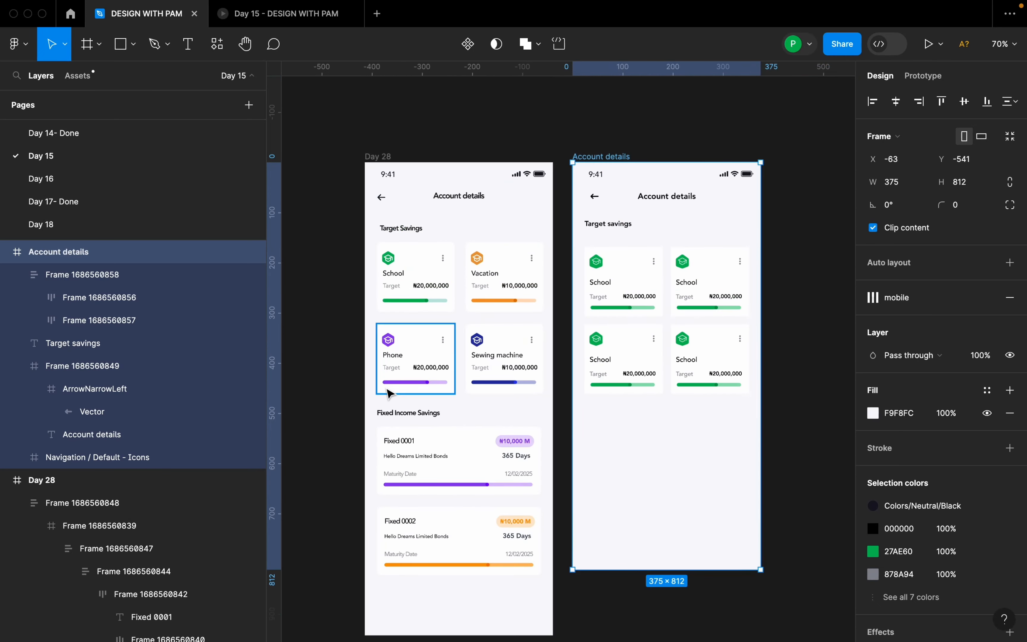
pyautogui.scroll(2, 518, 387)
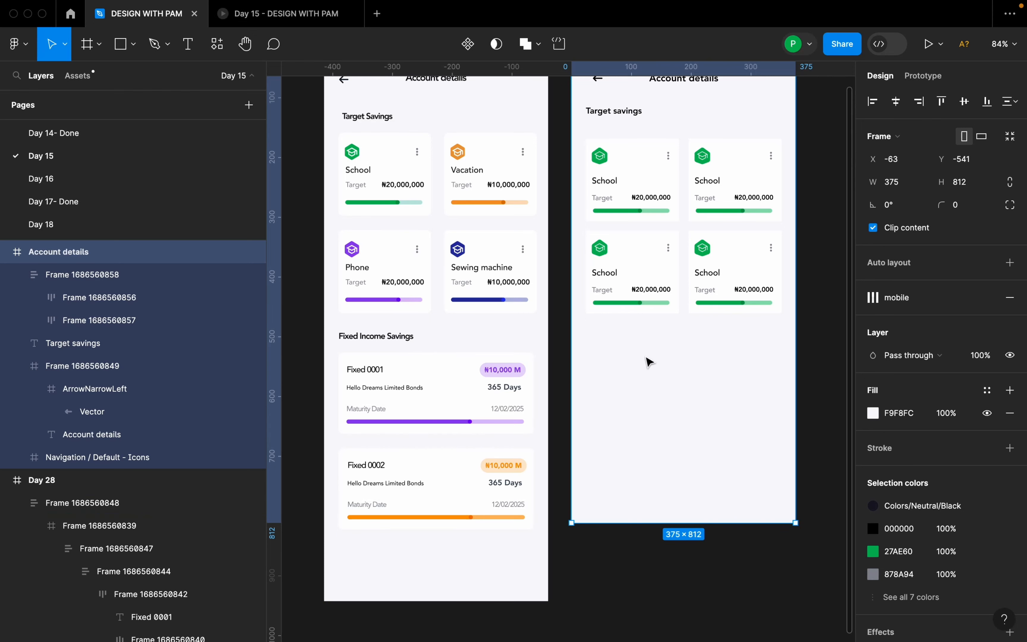
# Add the heading "Fixed Income savings" below the School cards and align its start with the cards' left edge at X 24.
pyautogui.click(595, 346)
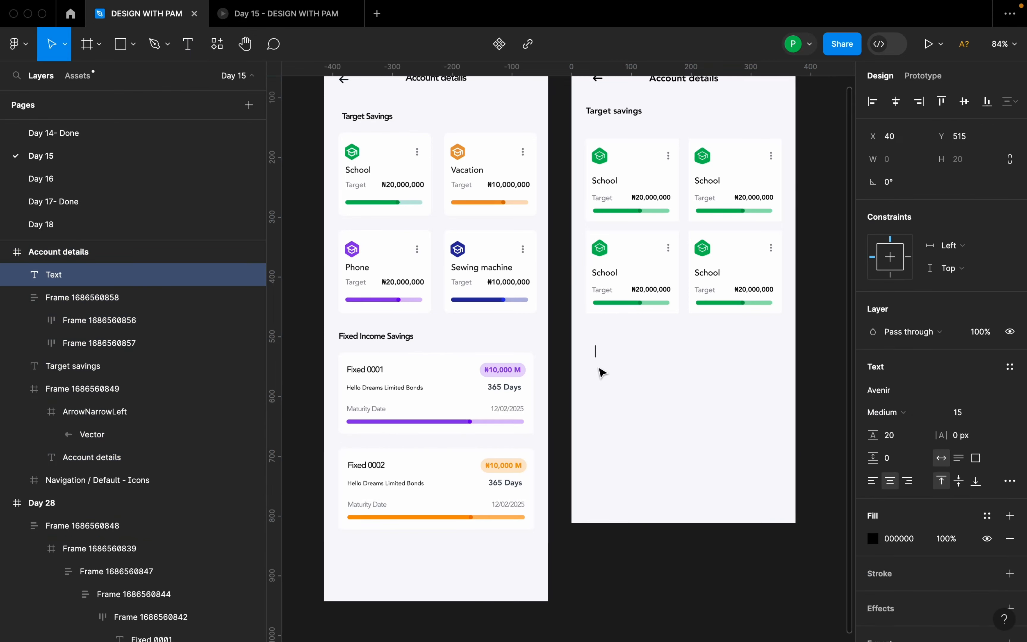
pyautogui.write('Fixed Incine')
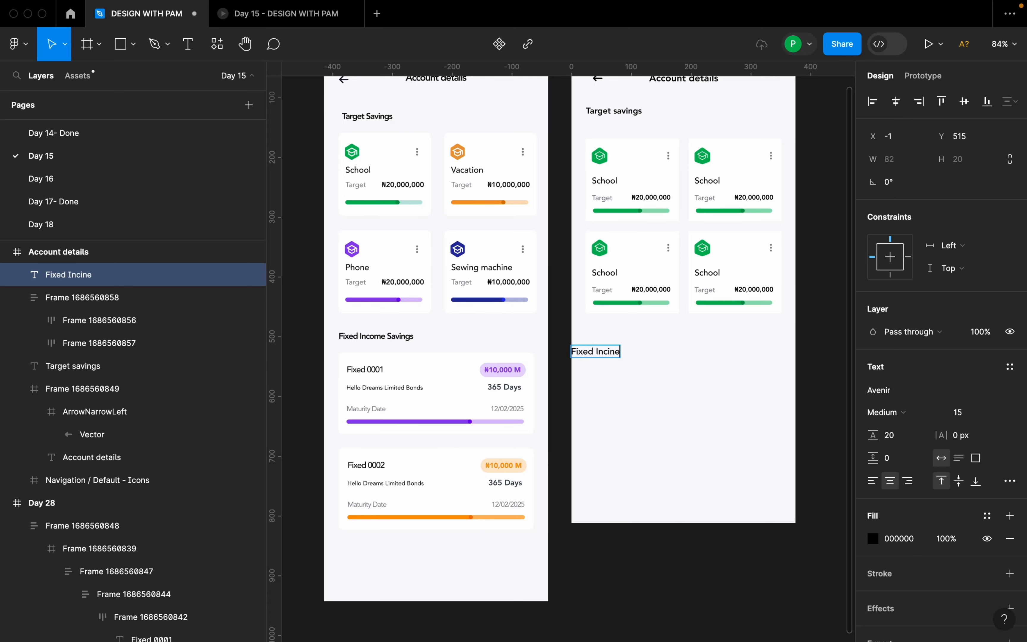
pyautogui.press('BackSpace')
pyautogui.press('BackSpace')
pyautogui.press('BackSpace')
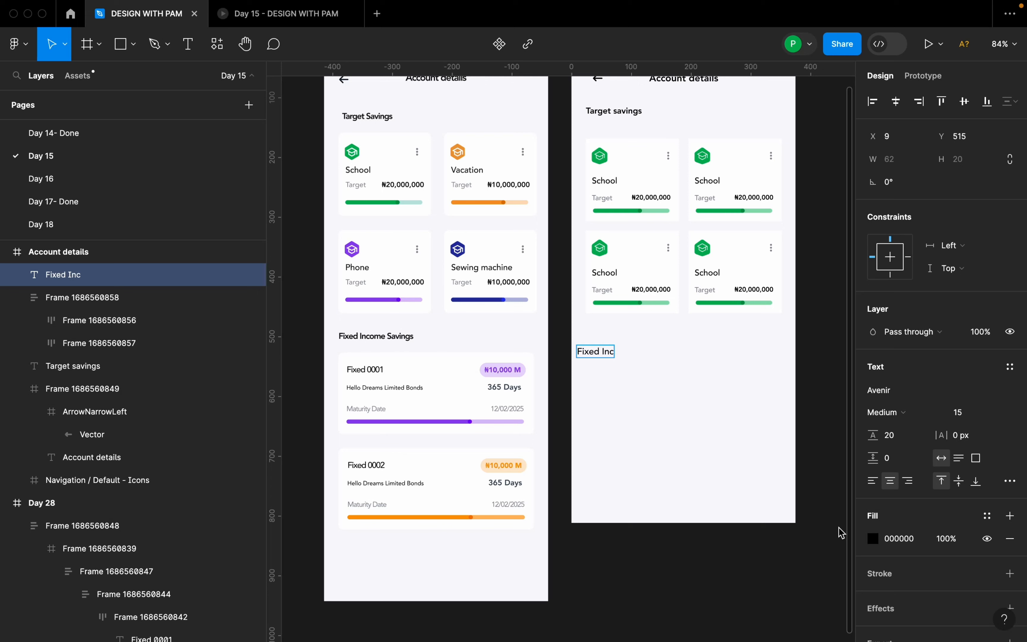
pyautogui.write('ome s')
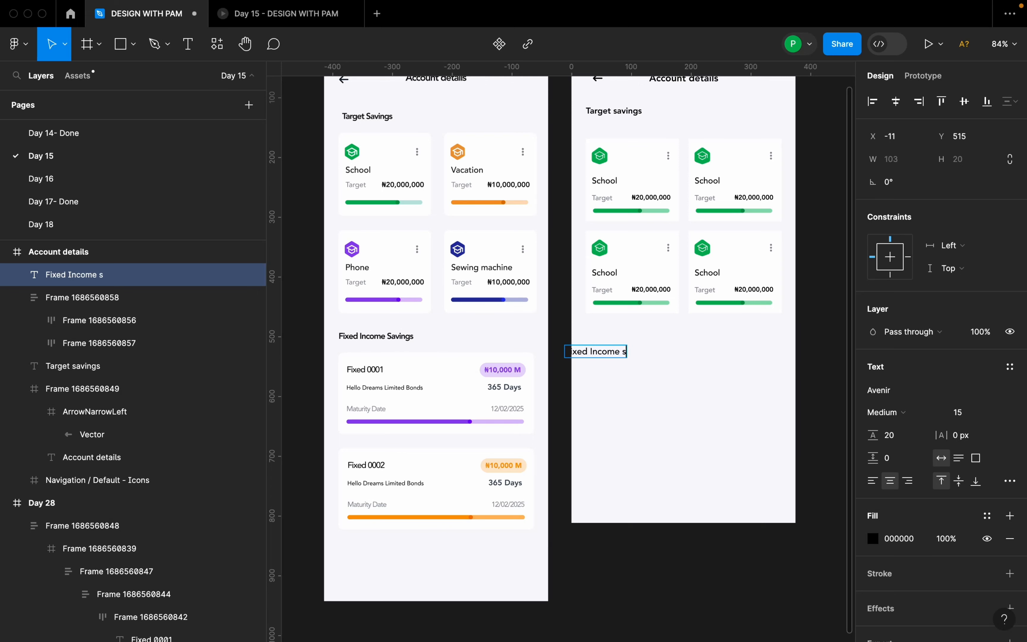
pyautogui.write('avings')
pyautogui.press('Escape')
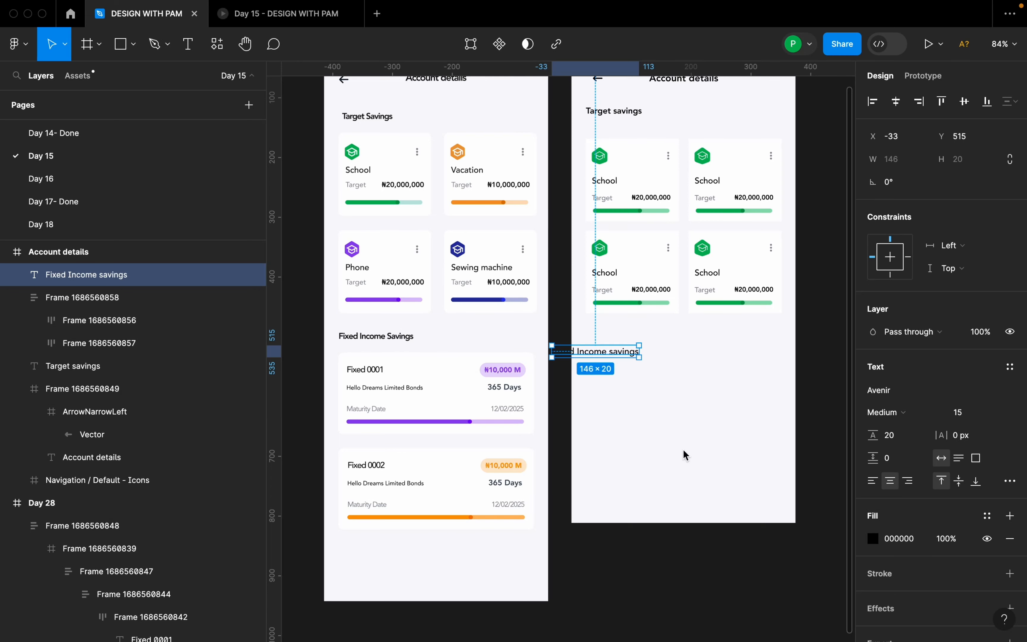
pyautogui.moveTo(631, 360); pyautogui.dragTo(664, 347)
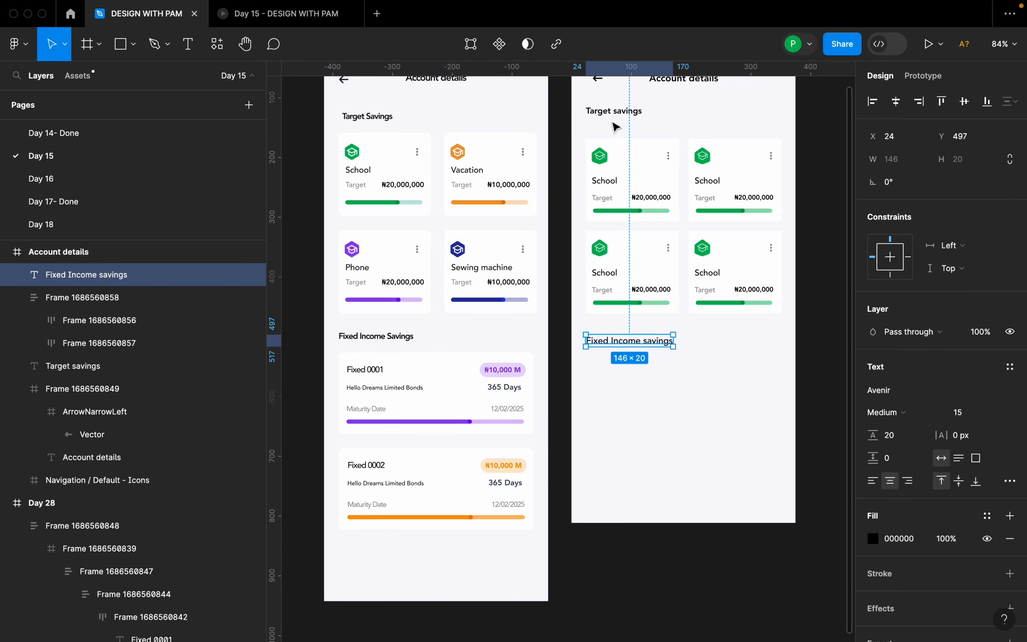
# Match the "Fixed Income savings" heading to the Target savings heading with size 14 and Heavy weight, and move it slightly closer to the cards.
pyautogui.click(616, 112)
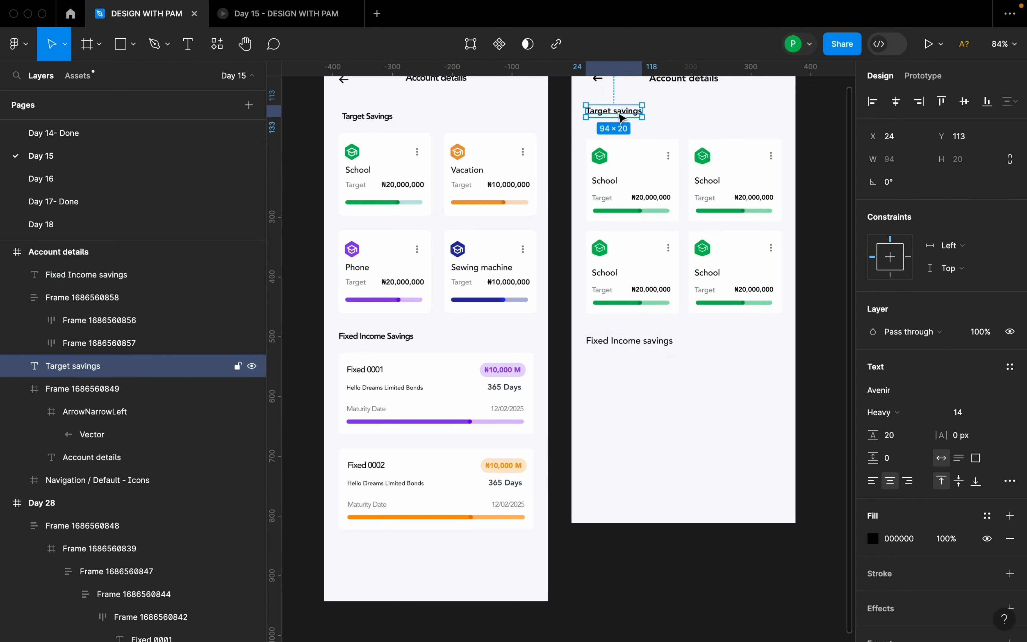
pyautogui.click(653, 352)
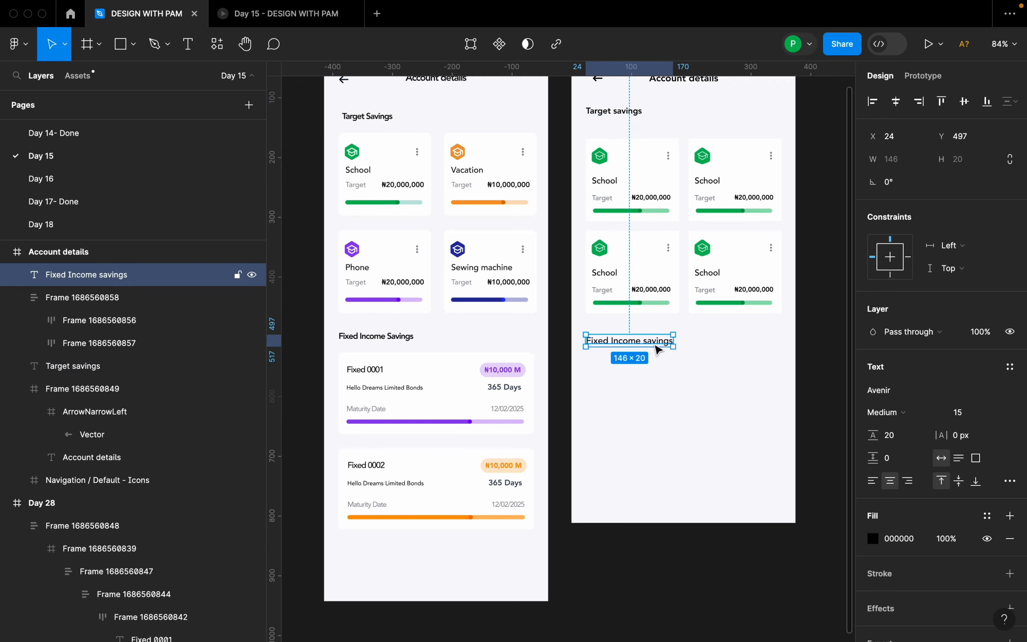
pyautogui.click(997, 413)
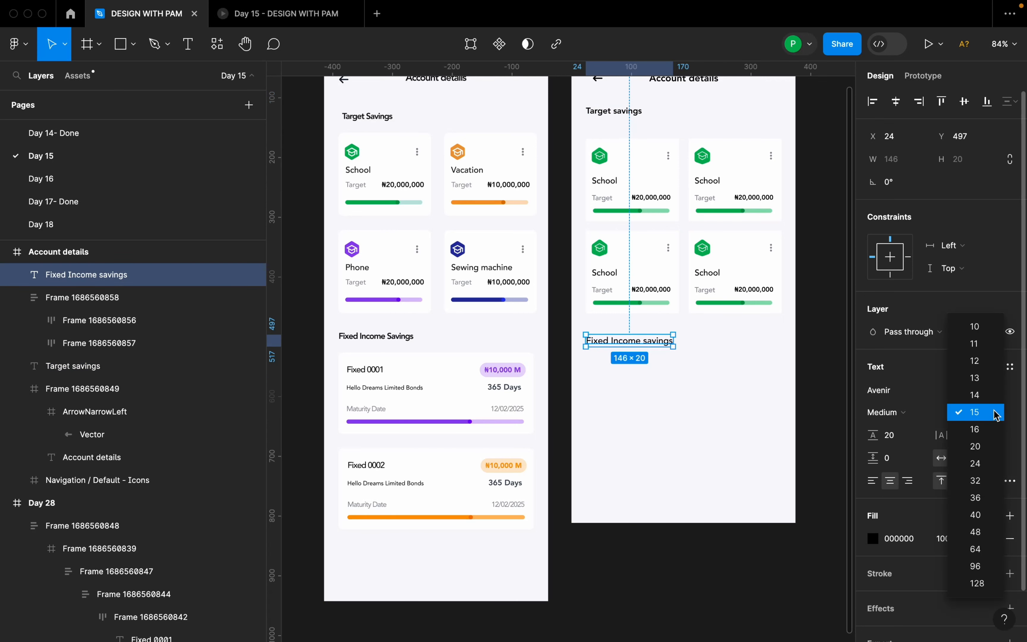
pyautogui.click(989, 395)
pyautogui.click(909, 412)
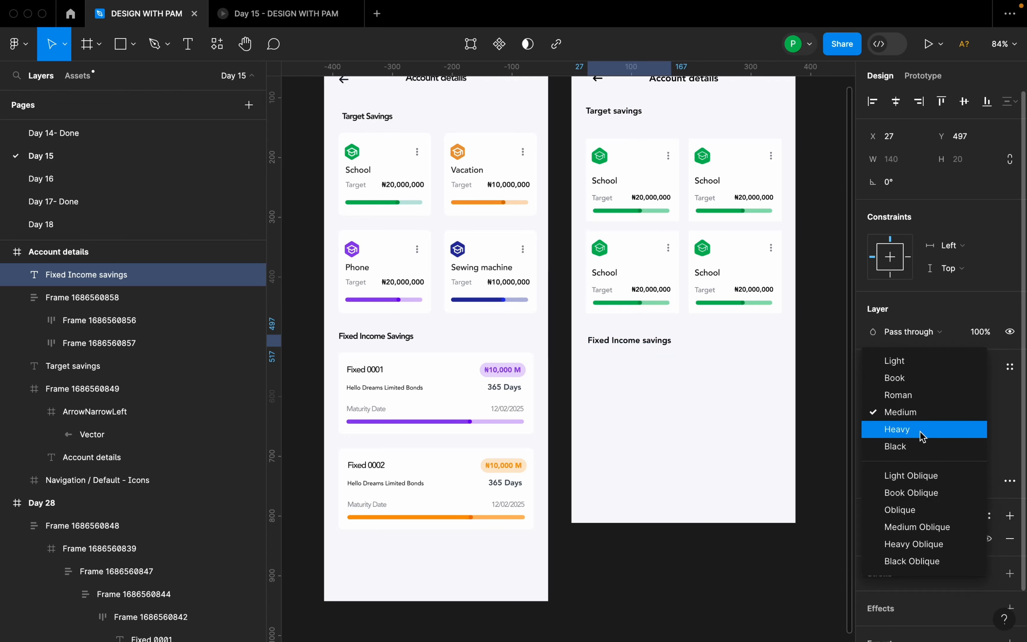
pyautogui.click(855, 429)
pyautogui.moveTo(645, 342); pyautogui.dragTo(644, 334)
# Set the vertical gap between the Target savings heading and the card grid to 24 and combine both in an auto layout.
pyautogui.scroll(2, 643, 297)
pyautogui.click(636, 218)
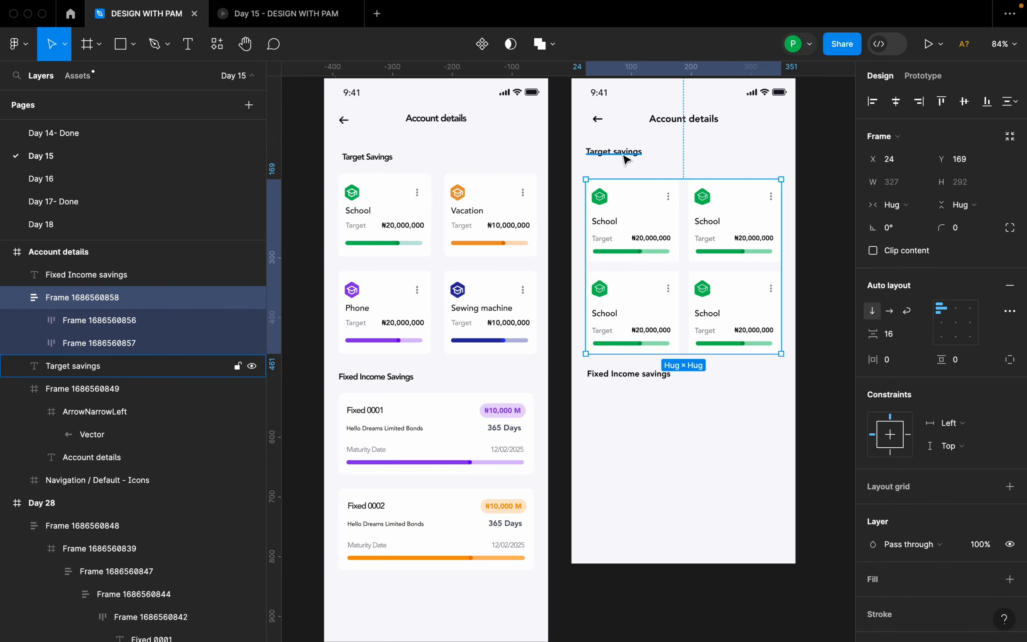
pyautogui.keyDown('shift'); pyautogui.click(623, 152); pyautogui.keyUp('shift')
pyautogui.click(807, 238)
pyautogui.click(716, 258)
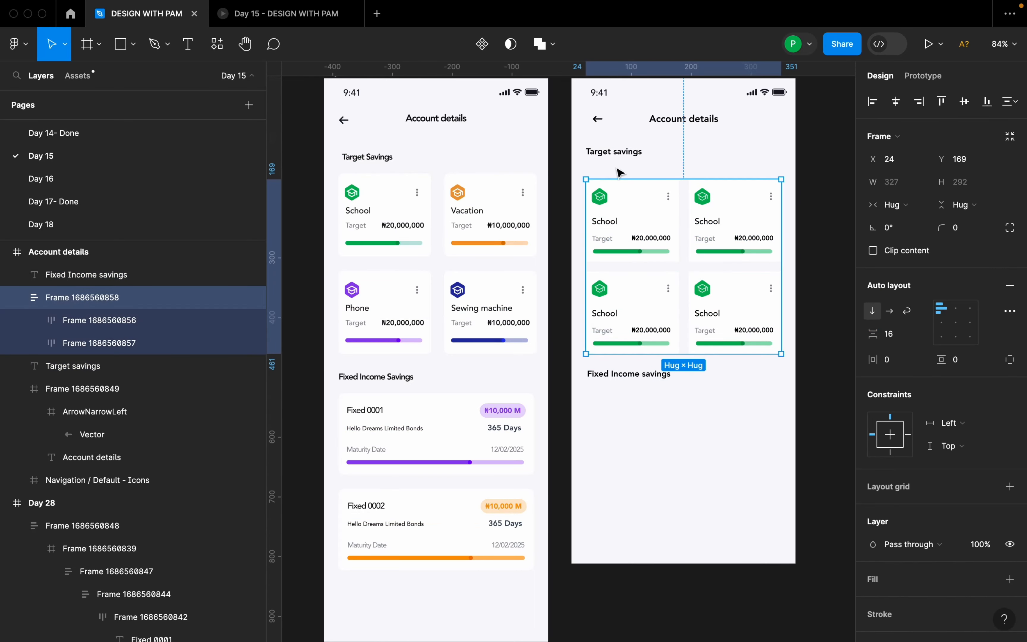
pyautogui.keyDown('shift'); pyautogui.click(618, 158); pyautogui.keyUp('shift')
pyautogui.scroll(3, 808, 202)
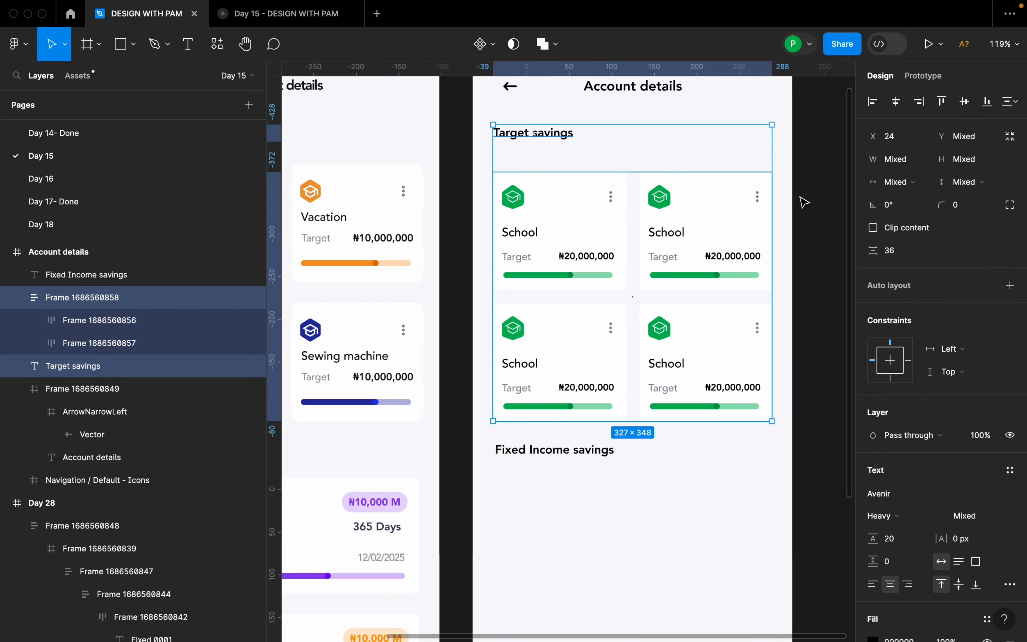
pyautogui.click(906, 257)
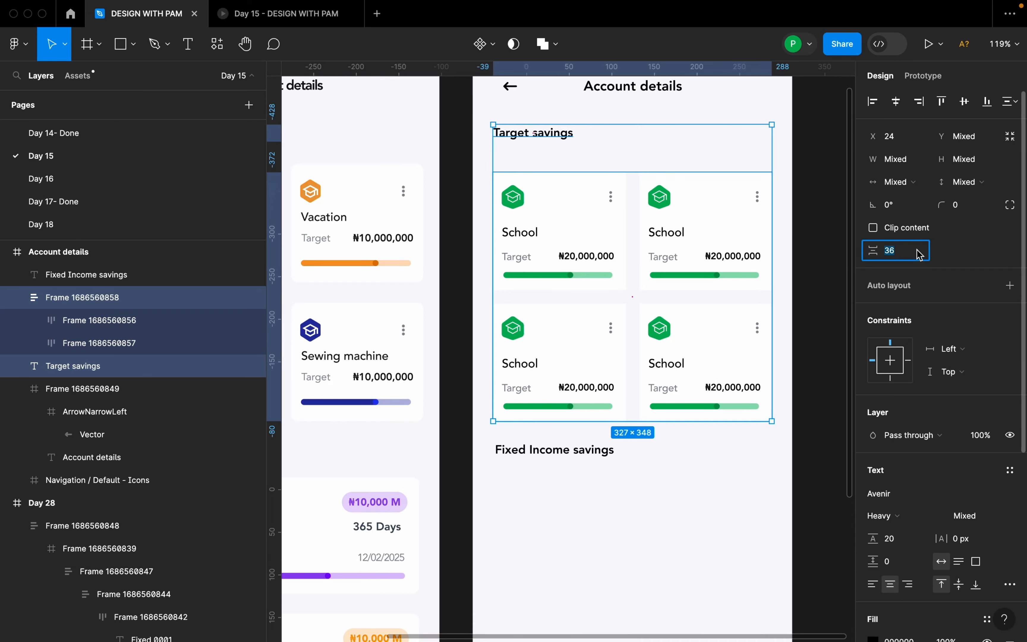
pyautogui.write('24')
pyautogui.press('Return')
pyautogui.scroll(-3, 728, 271)
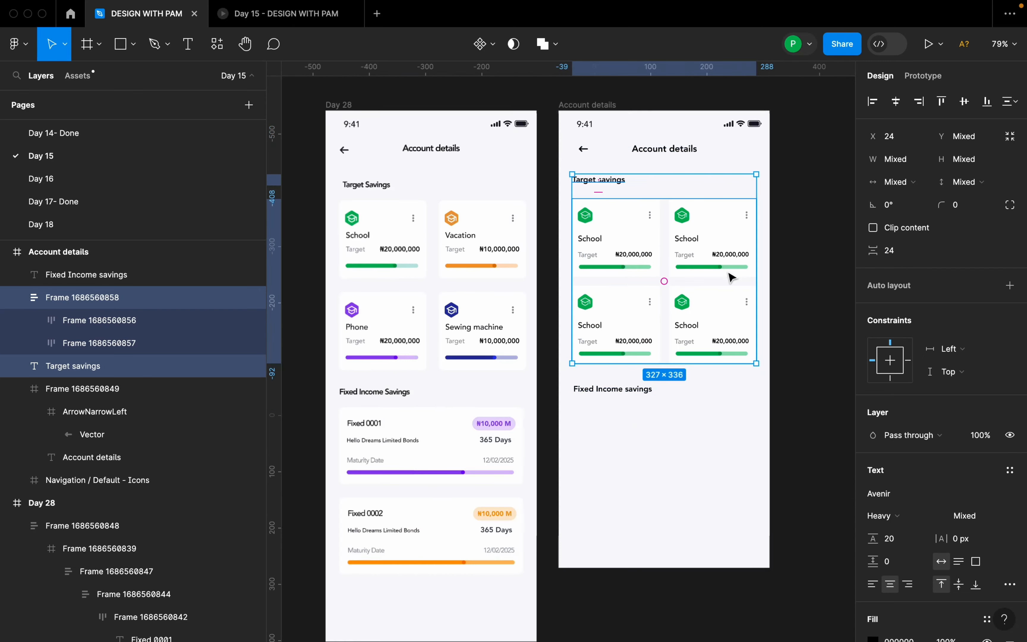
pyautogui.hotkey('shift', 'a')
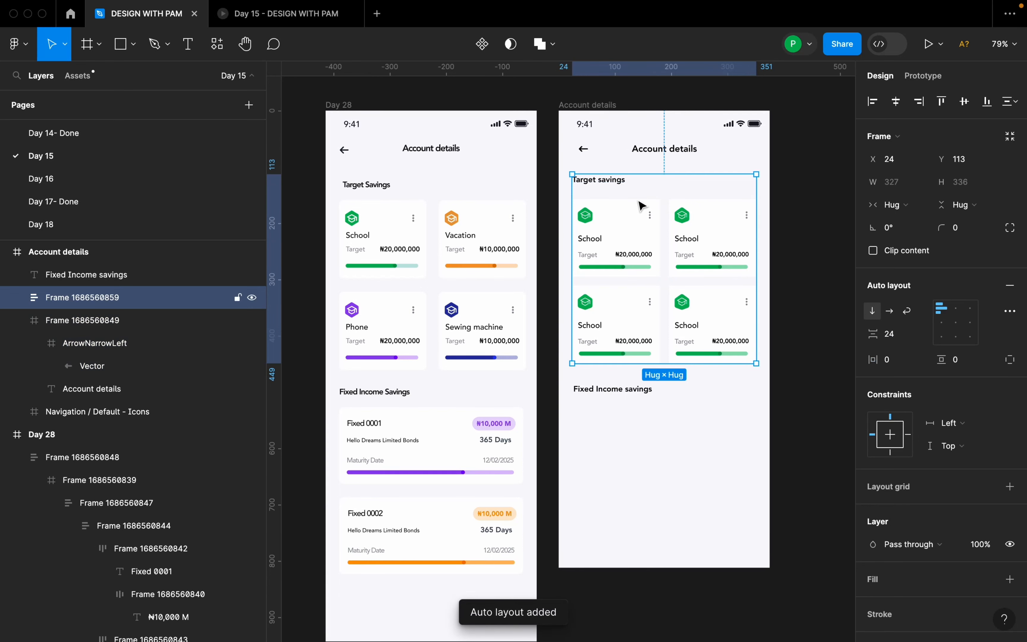
# Set the vertical gap between the Target savings section and the "Fixed Income savings" heading to 24.
pyautogui.click(629, 186)
pyautogui.click(628, 185)
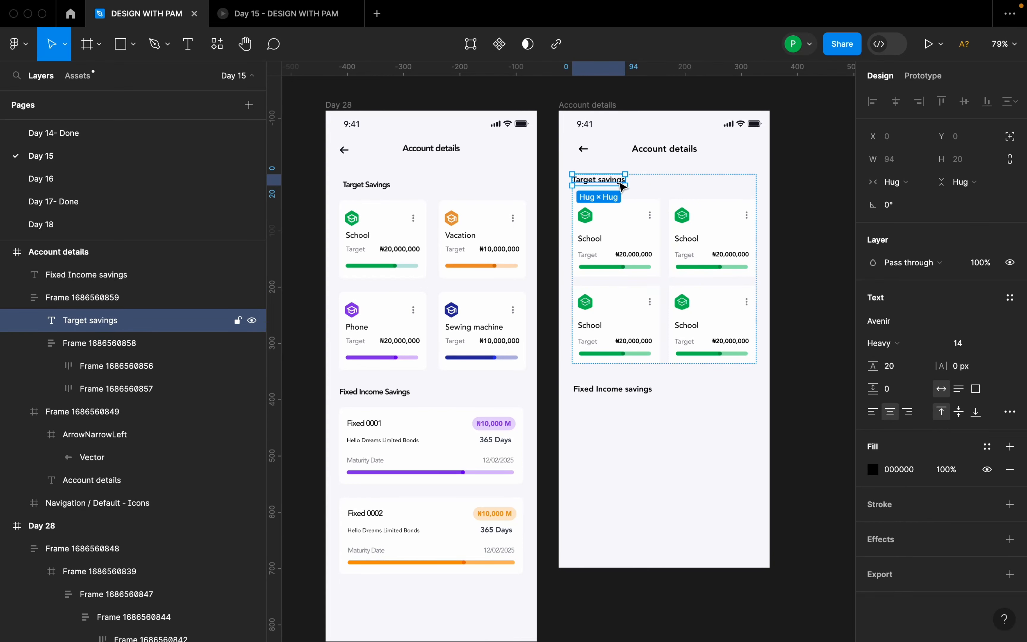
pyautogui.keyDown('shift'); pyautogui.click(630, 388); pyautogui.keyUp('shift')
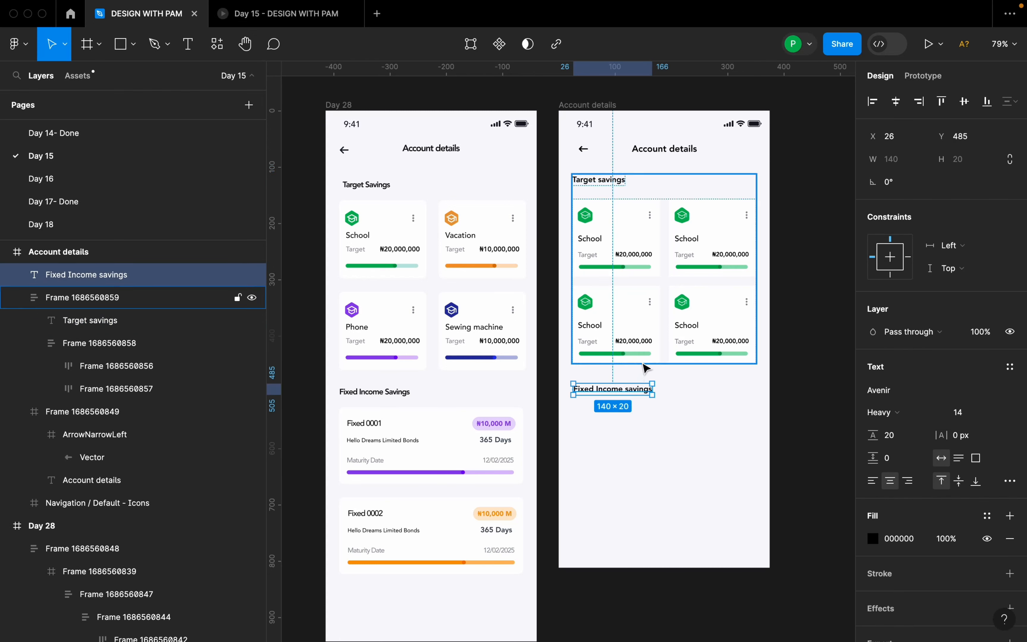
pyautogui.click(895, 253)
pyautogui.write('2')
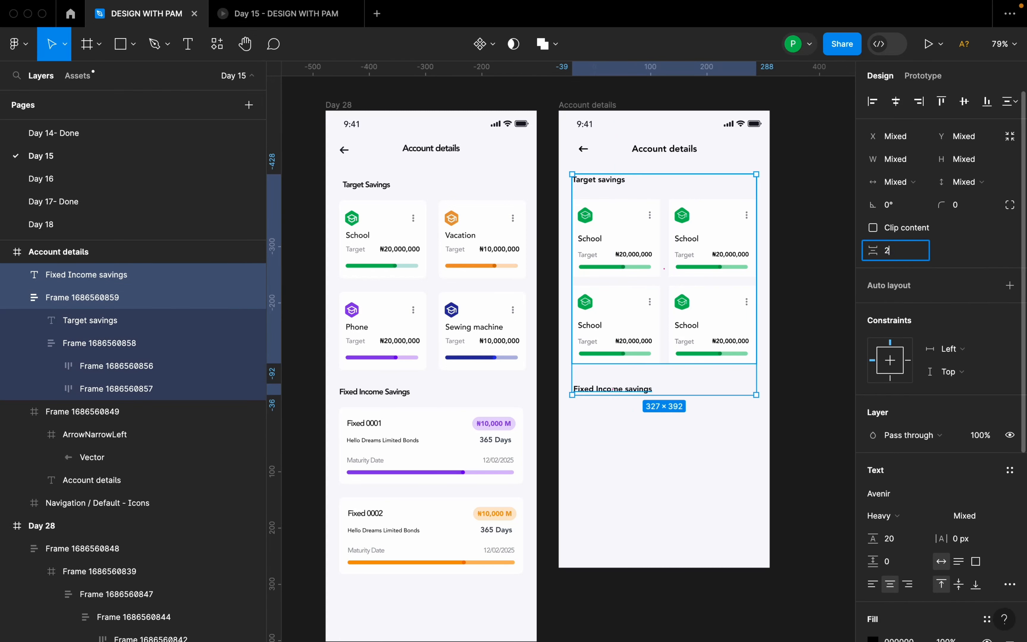
pyautogui.write('4')
pyautogui.press('Return')
pyautogui.click(712, 419)
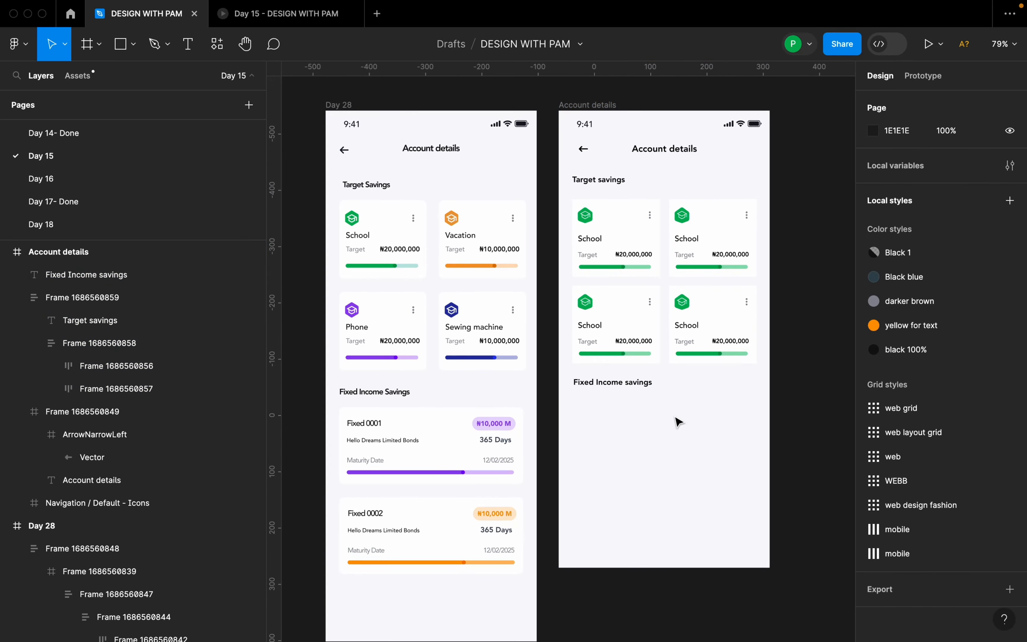
# Draw a card frame of about 332 × 114 below the "Fixed Income savings" heading and fill it with white FFFFFF.
pyautogui.press('f')
pyautogui.moveTo(571, 408); pyautogui.dragTo(759, 471)
pyautogui.click(589, 105)
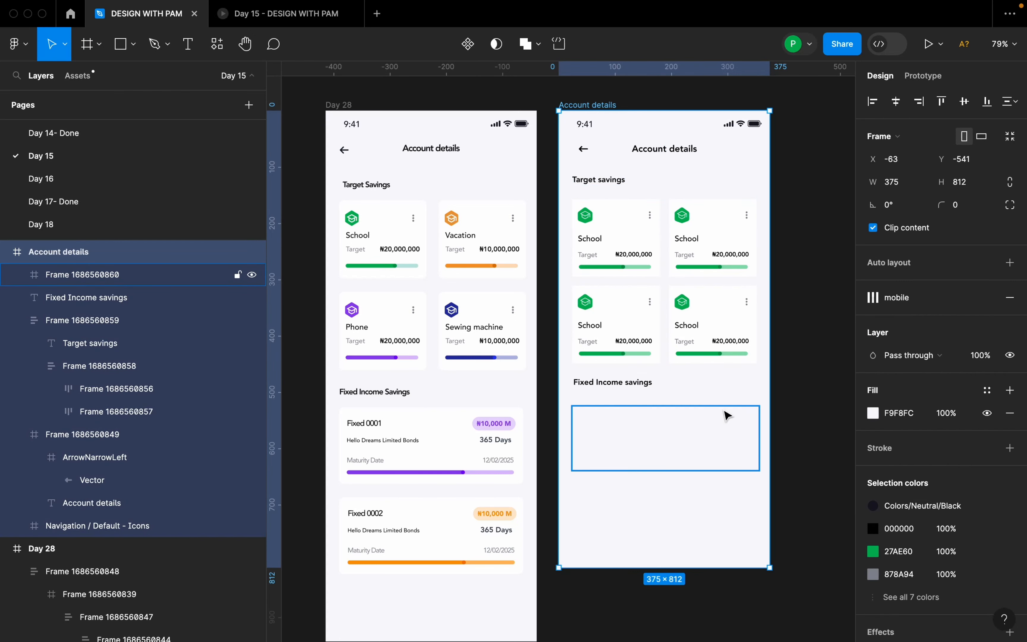
pyautogui.click(729, 415)
pyautogui.click(1010, 482)
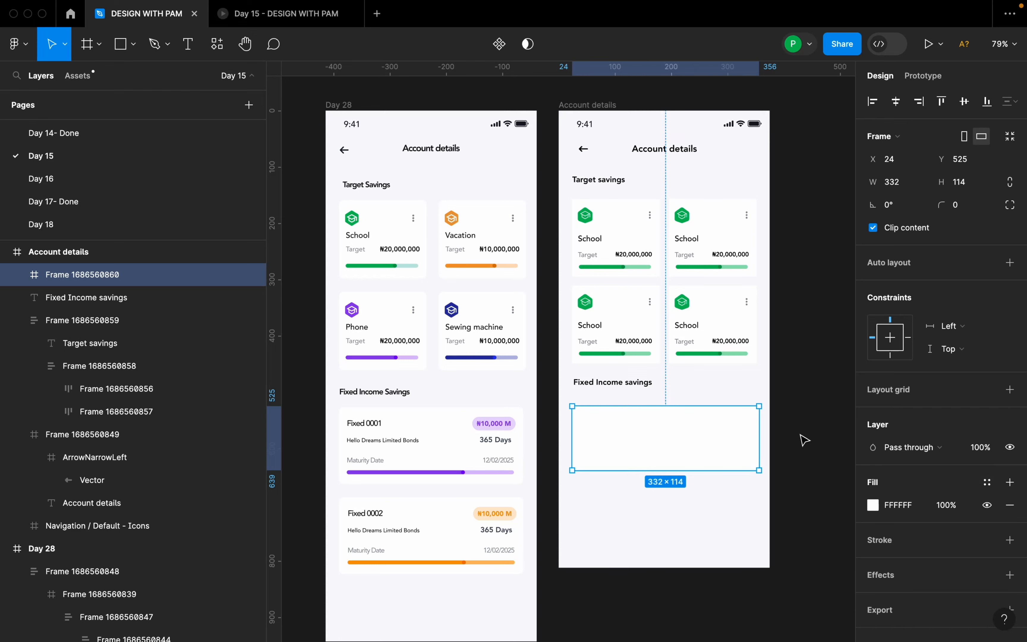
# Resize the white fixed income card to a width of 327 and a height of 136.
pyautogui.click(781, 438)
pyautogui.click(749, 435)
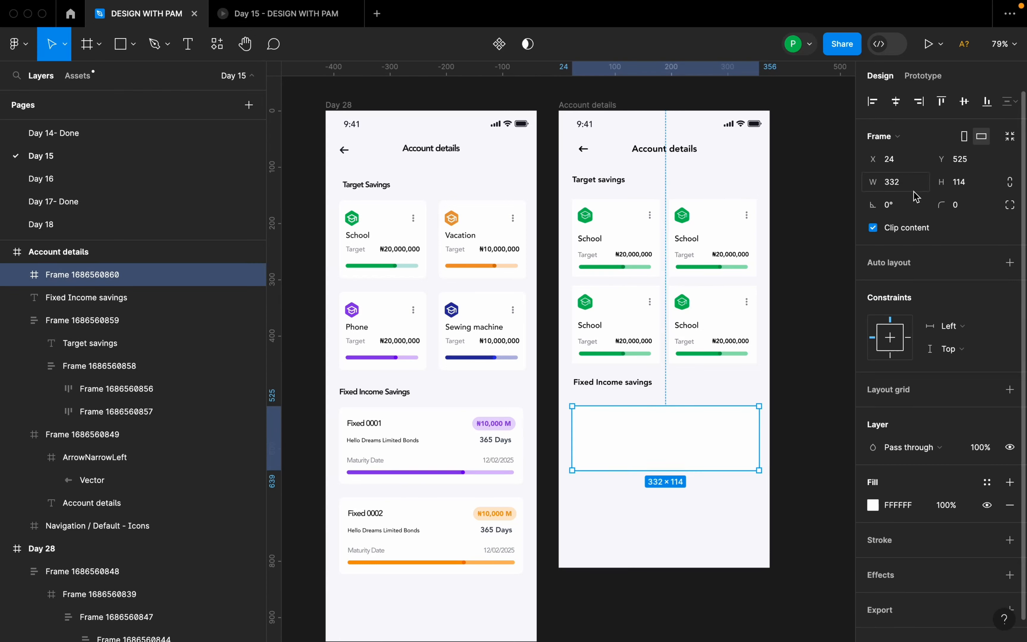
pyautogui.click(908, 184)
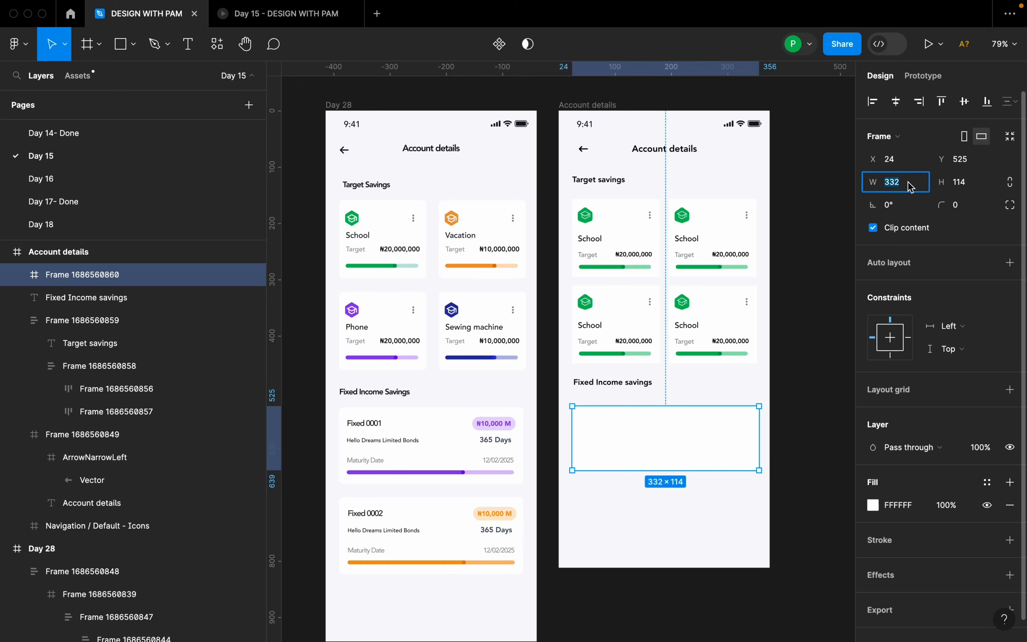
pyautogui.press('Return')
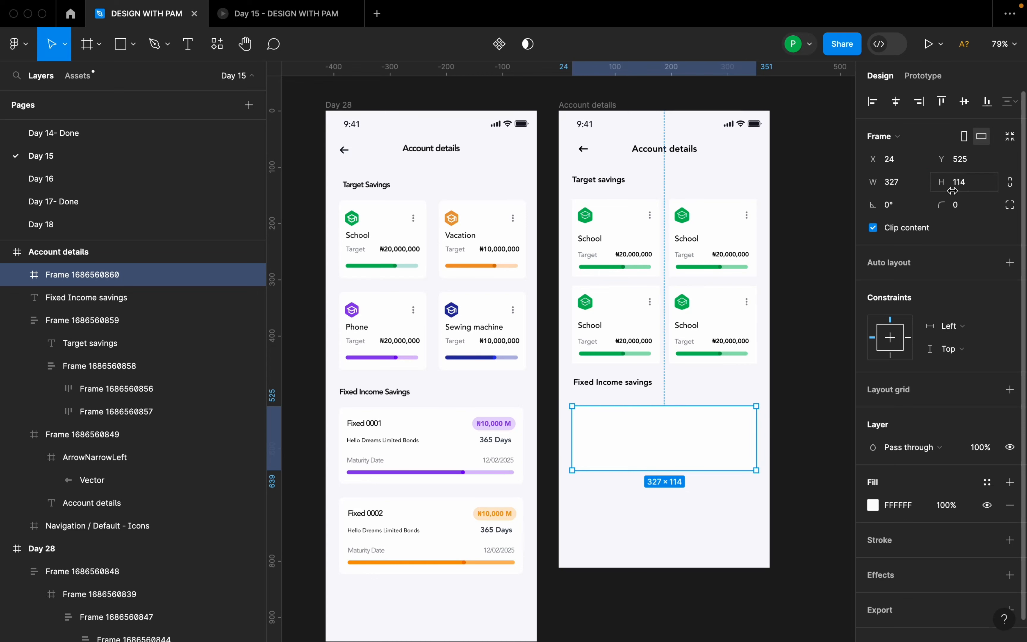
pyautogui.click(973, 188)
pyautogui.press('Return')
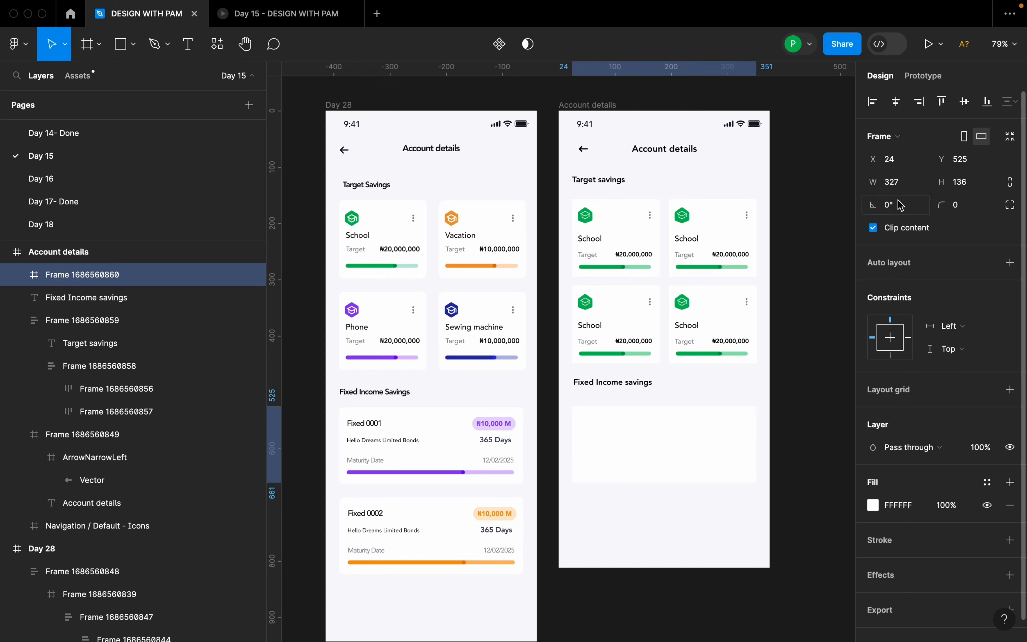
# Set the white fixed income card's width to 326 and its corner radius to 8.
pyautogui.click(904, 187)
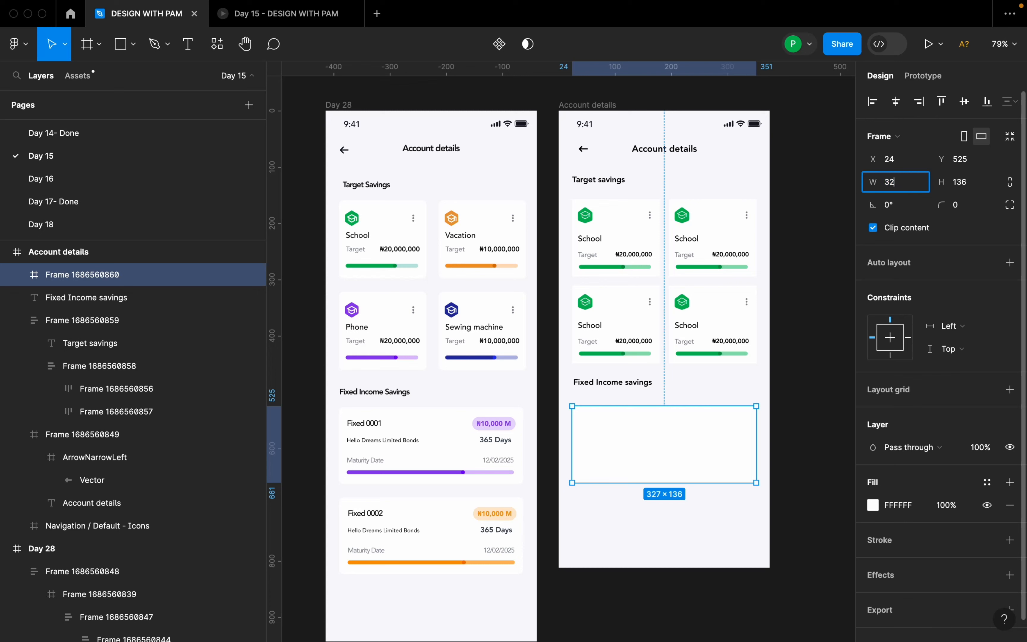
pyautogui.write('326')
pyautogui.press('Return')
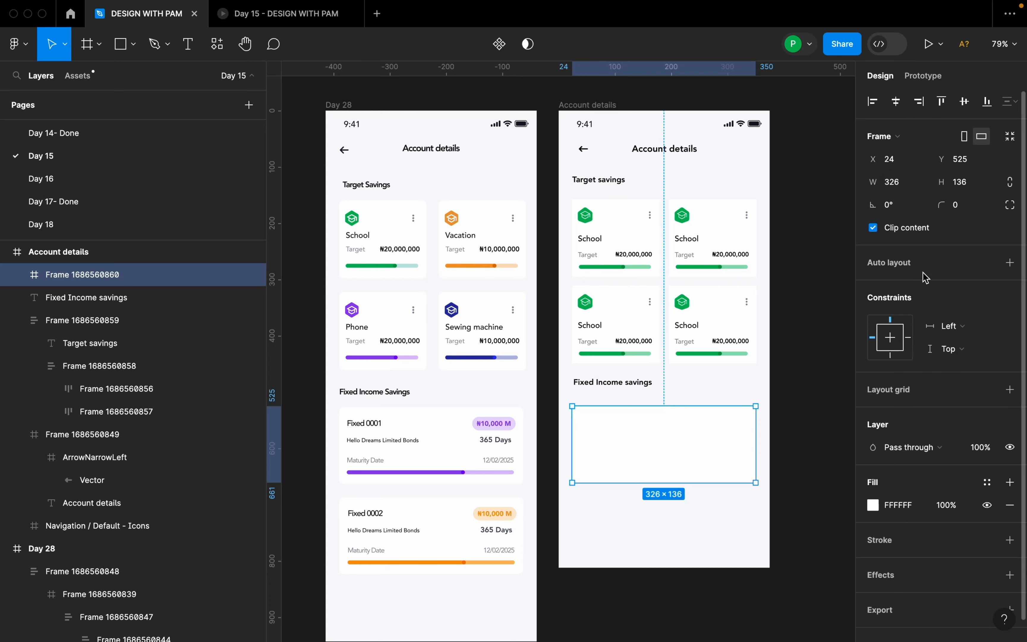
pyautogui.click(964, 210)
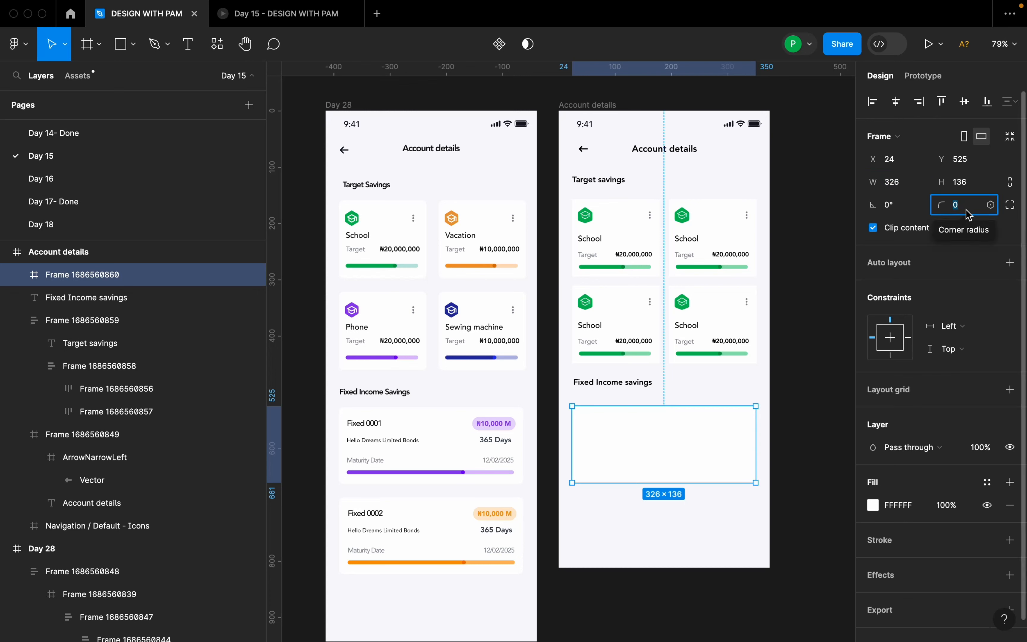
pyautogui.write('8')
pyautogui.press('Return')
pyautogui.click(806, 413)
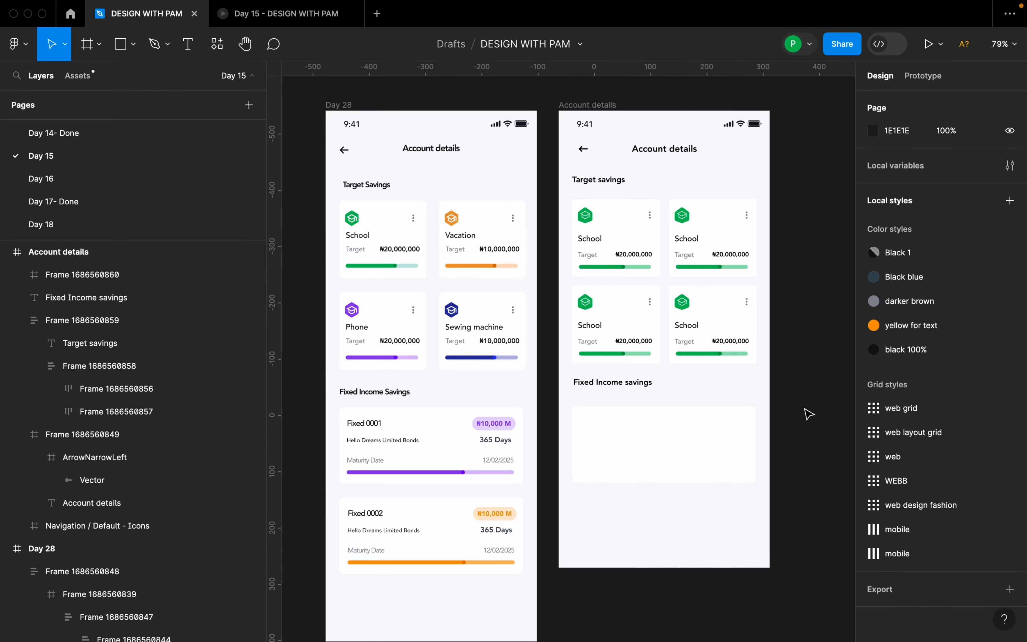
# Set the vertical gap between the "Fixed Income savings" heading and the white card to 24.
pyautogui.click(745, 440)
pyautogui.keyDown('shift'); pyautogui.click(642, 384); pyautogui.keyUp('shift')
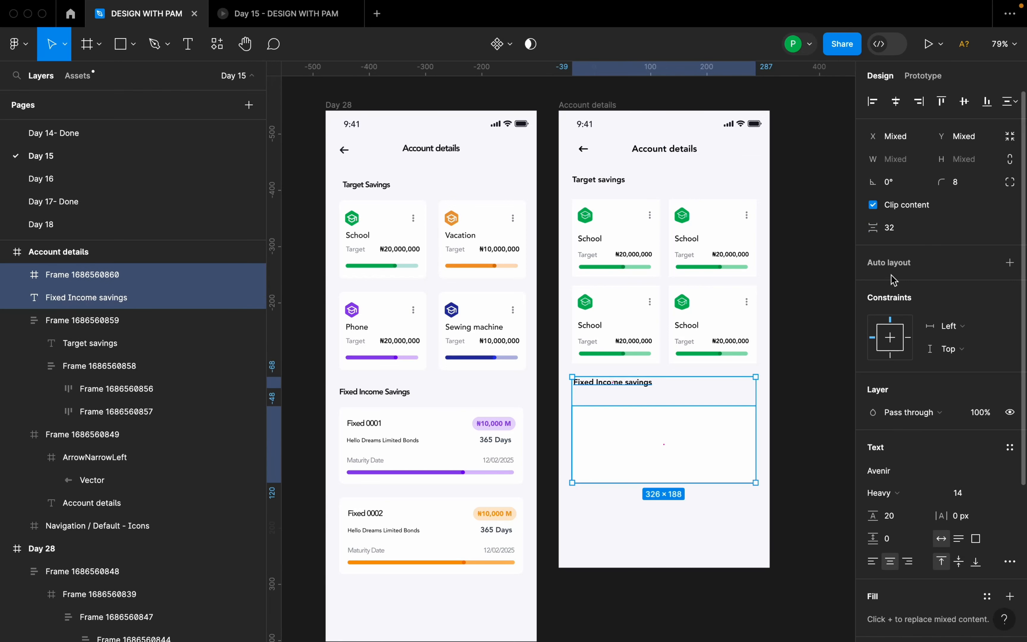
pyautogui.click(903, 232)
pyautogui.write('2')
pyautogui.press('Return')
pyautogui.click(772, 339)
# Add the text "Fixed 0001" inside the white fixed income card.
pyautogui.scroll(-2, 742, 403)
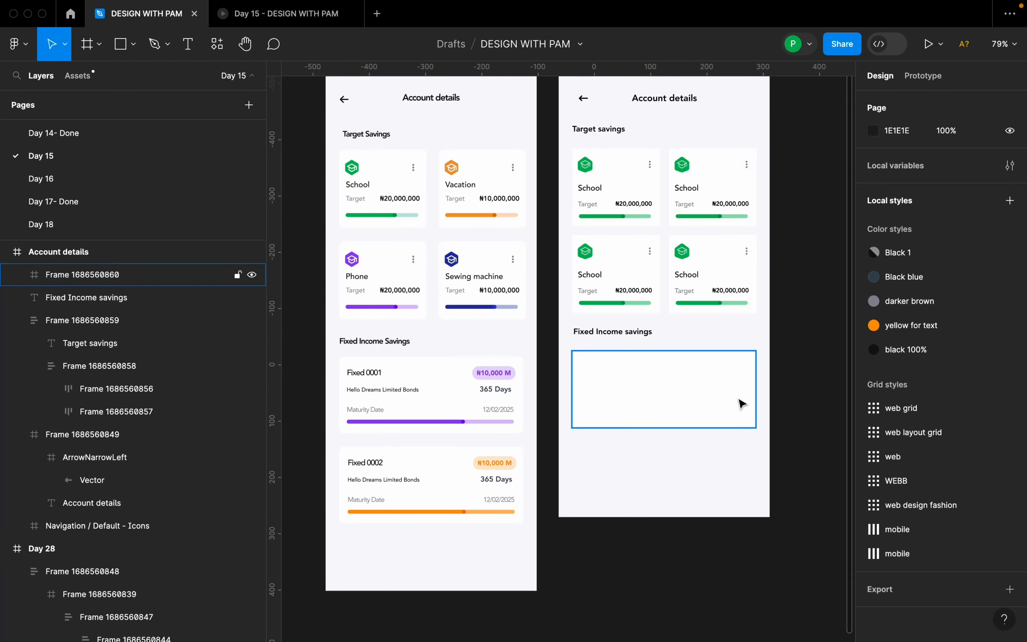
pyautogui.scroll(1, 706, 416)
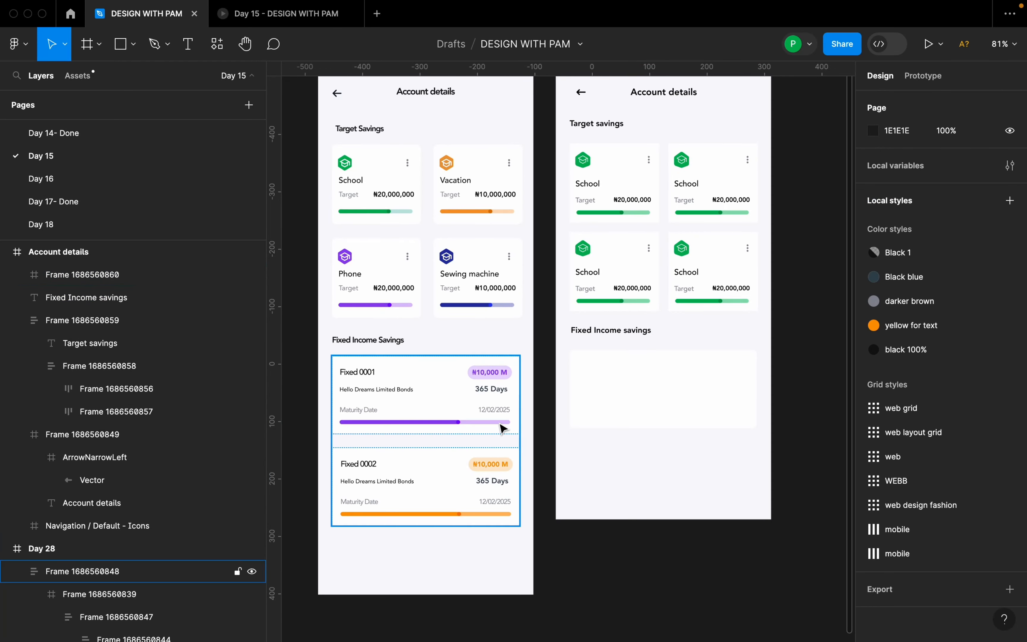
pyautogui.press('f')
pyautogui.click(608, 380)
pyautogui.press('Delete')
pyautogui.press('t')
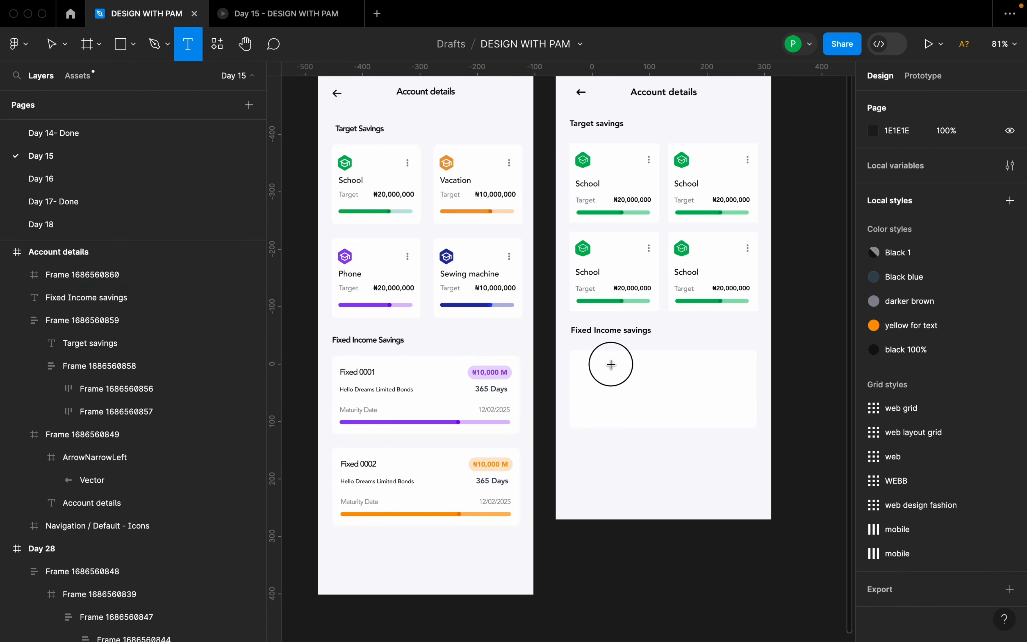
pyautogui.click(610, 364)
pyautogui.write('Fixed')
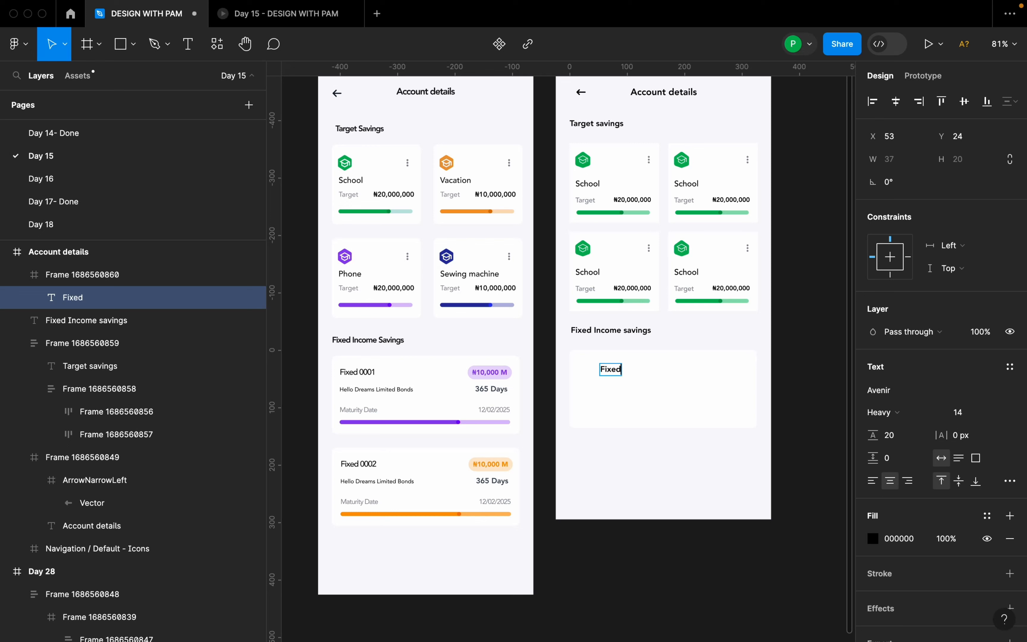
pyautogui.write(' 0001')
pyautogui.press('Escape')
# Place "Fixed 0001" in the card's upper-left corner, about 16 from its edges, and set its font weight to Medium.
pyautogui.moveTo(620, 377); pyautogui.dragTo(609, 365)
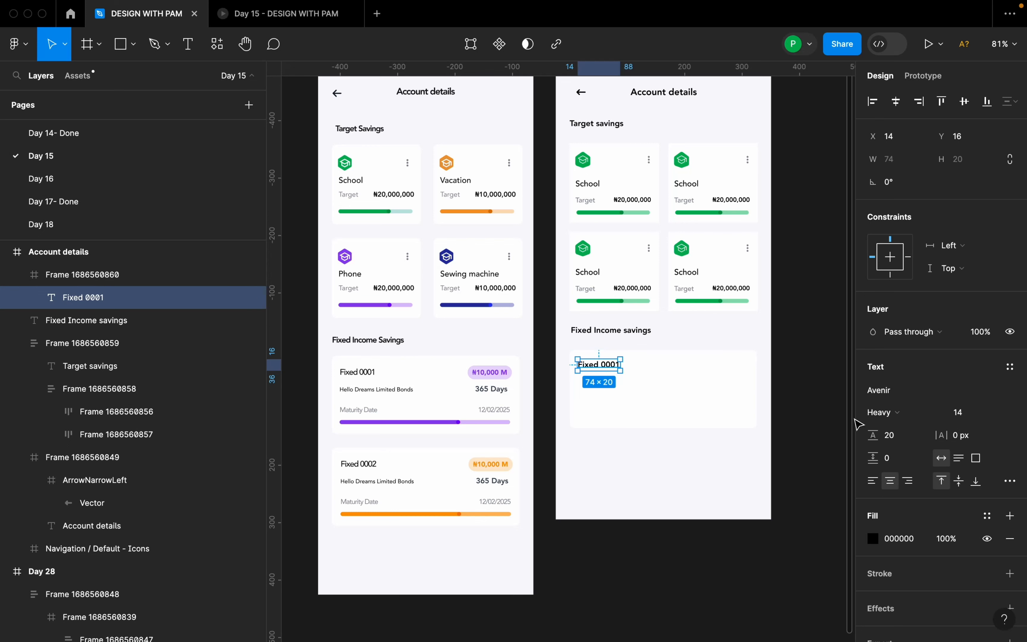
pyautogui.click(891, 413)
pyautogui.click(885, 392)
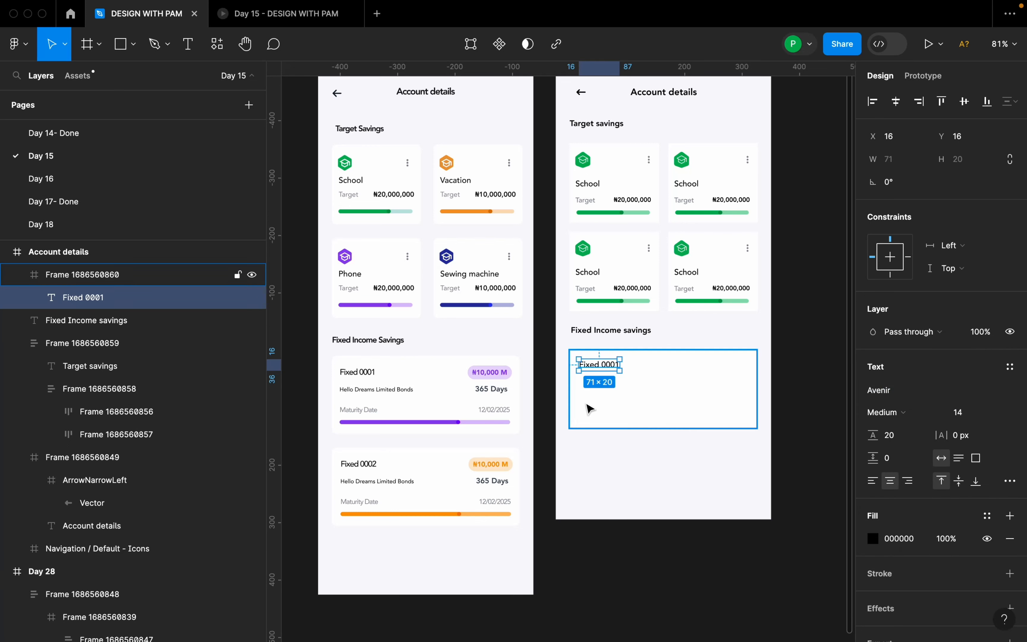
# Add the text "Hello Dreams Limited Bonds" inside the card below "Fixed 0001".
pyautogui.click(634, 397)
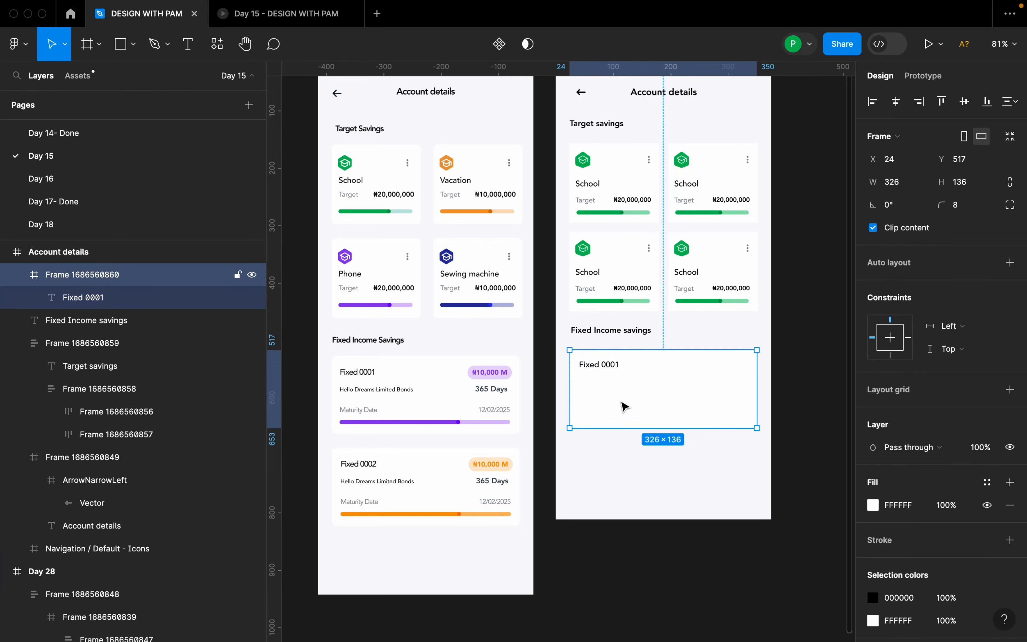
pyautogui.press('t')
pyautogui.click(595, 400)
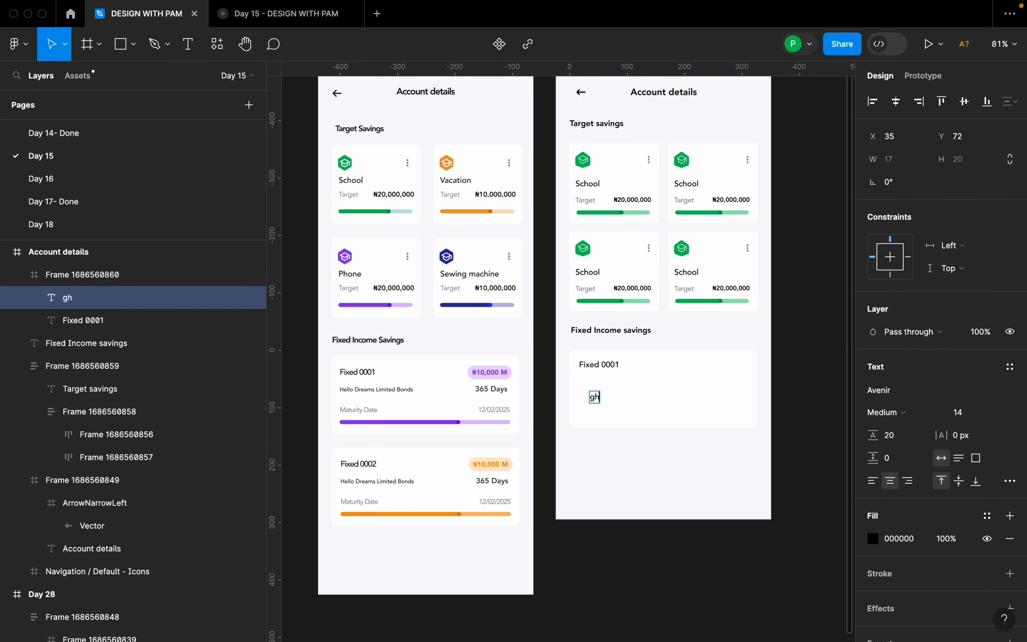
pyautogui.write('gh')
pyautogui.press('BackSpace')
pyautogui.write('Hello Dreams Limite')
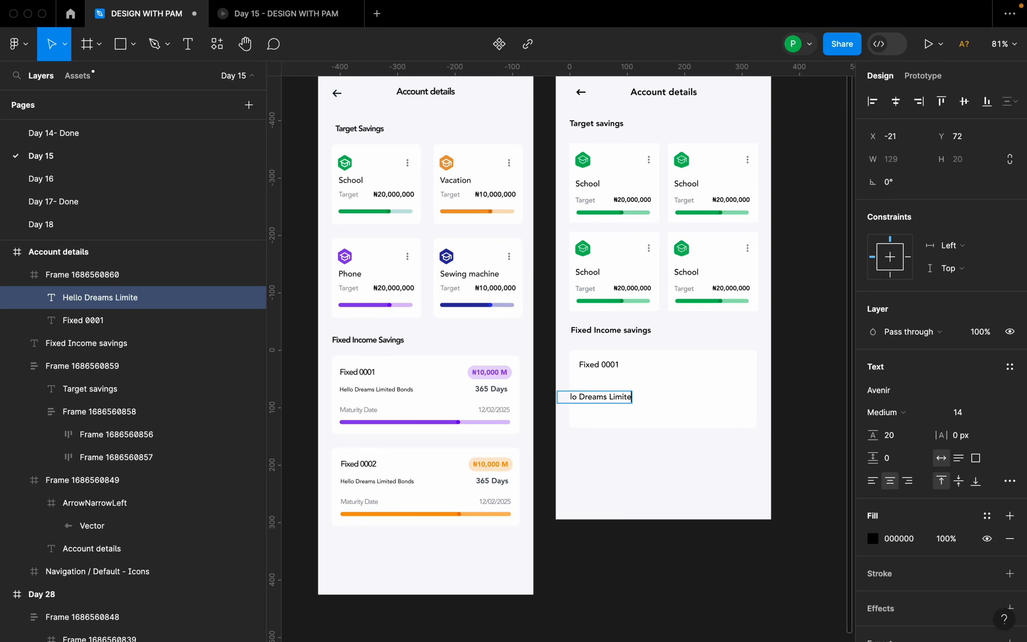
pyautogui.write('d')
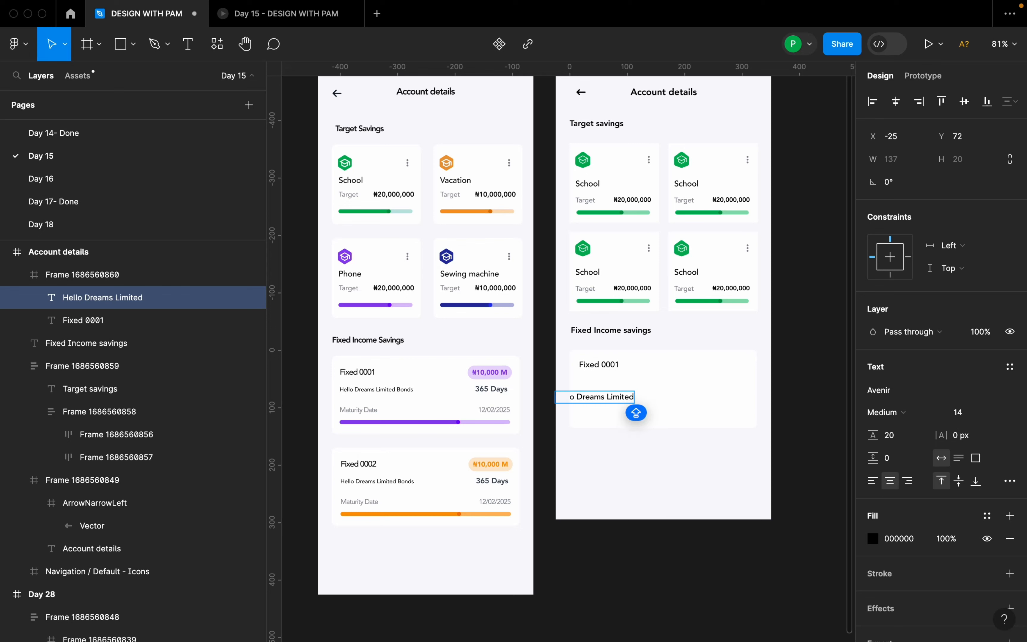
pyautogui.write(' Bonds')
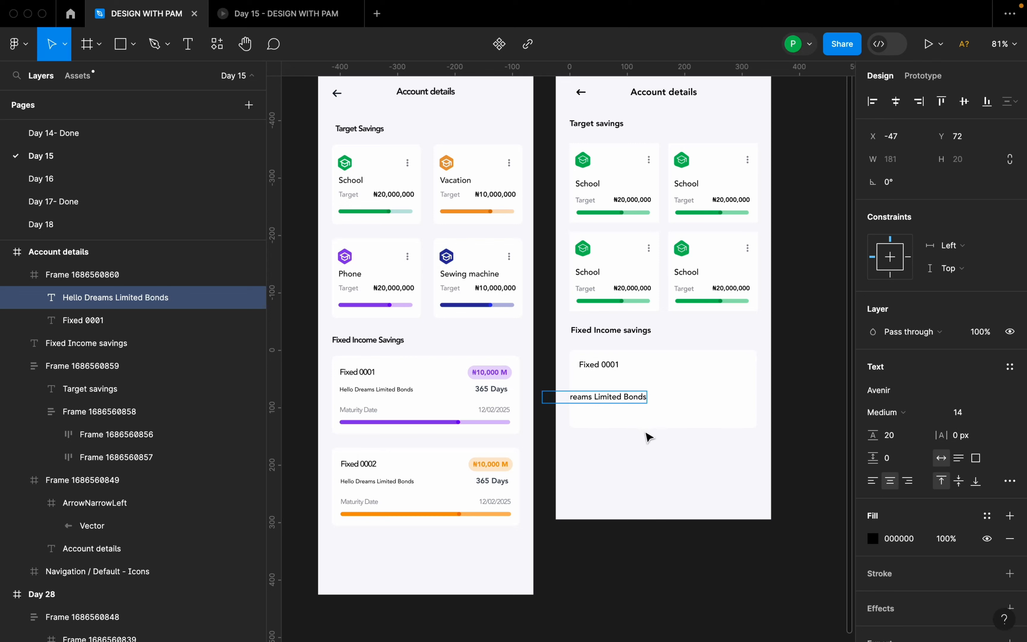
pyautogui.press('Escape')
# Move "Hello Dreams Limited Bonds" directly under "Fixed 0001" and set its font weight to Roman.
pyautogui.moveTo(633, 397); pyautogui.dragTo(669, 388)
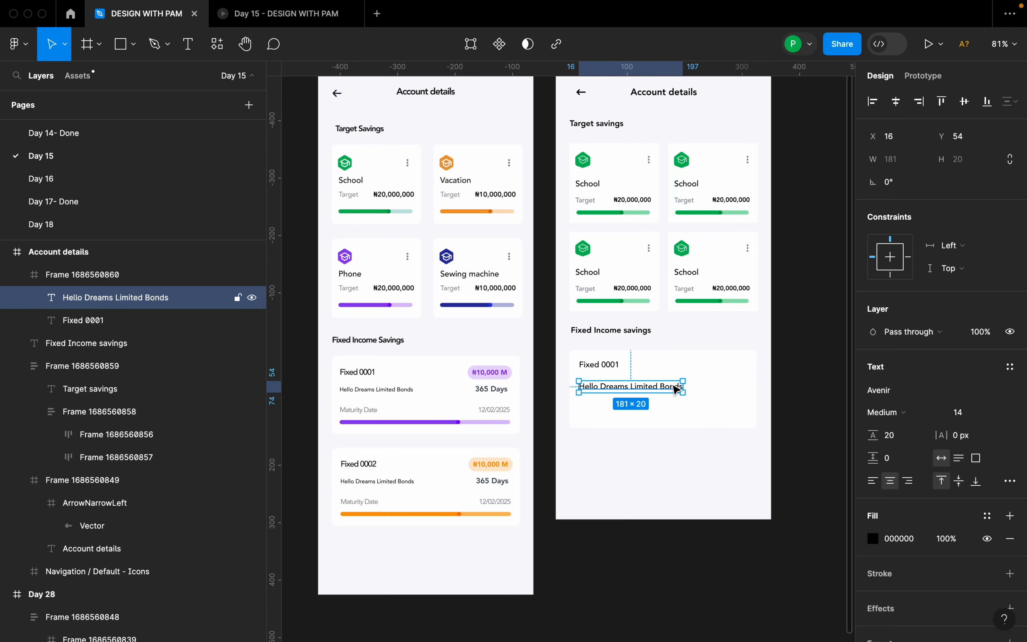
pyautogui.scroll(3, 612, 393)
pyautogui.moveTo(607, 389); pyautogui.dragTo(632, 387)
pyautogui.click(923, 418)
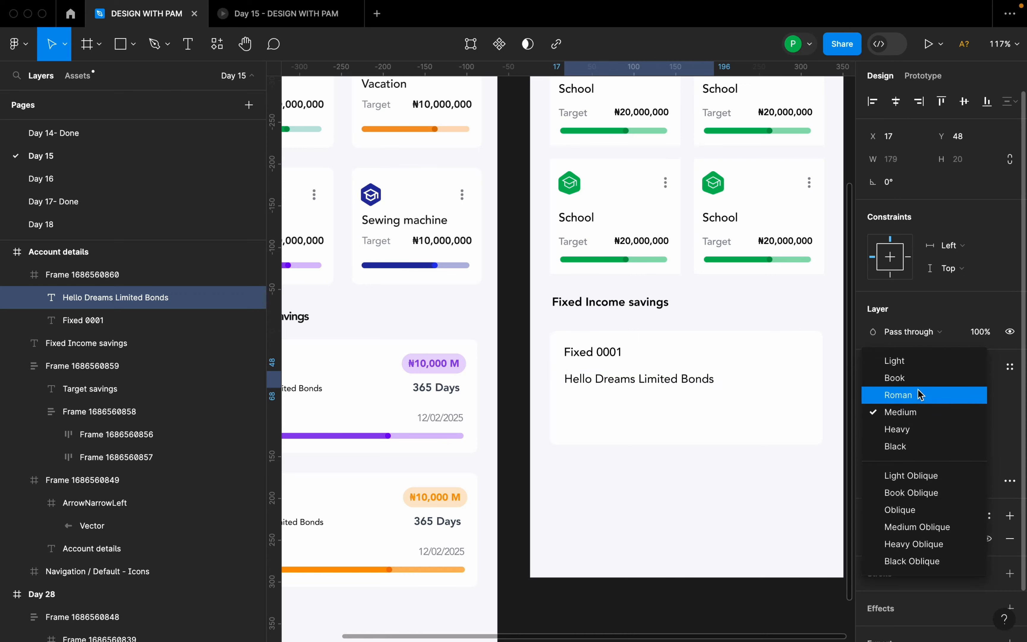
pyautogui.click(921, 394)
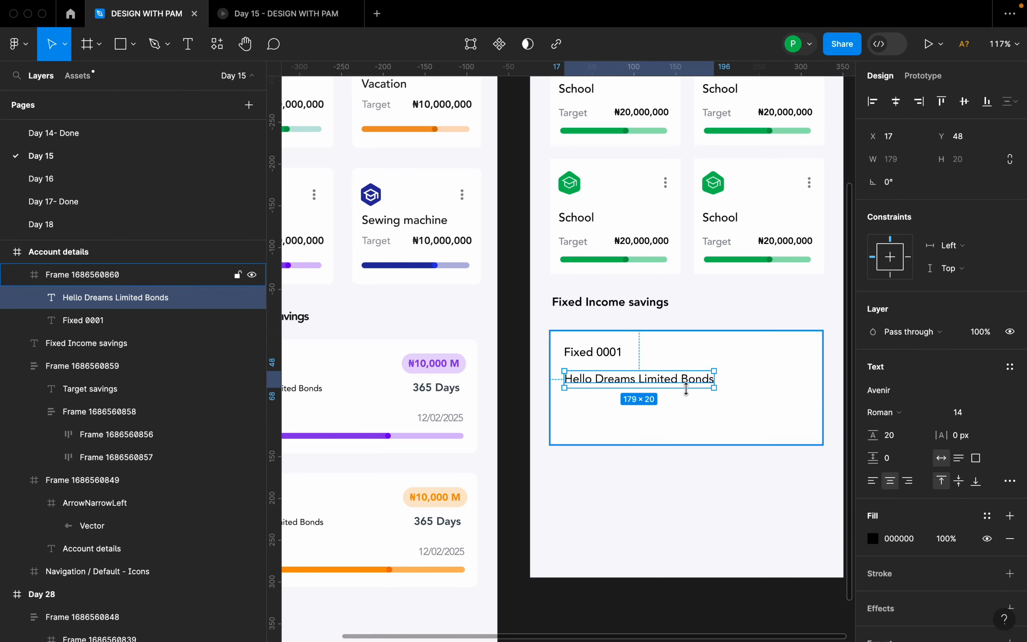
# Set the "Hello Dreams Limited Bonds" font size to 12 and realign its left edge with "Fixed 0001".
pyautogui.scroll(-5, 675, 399)
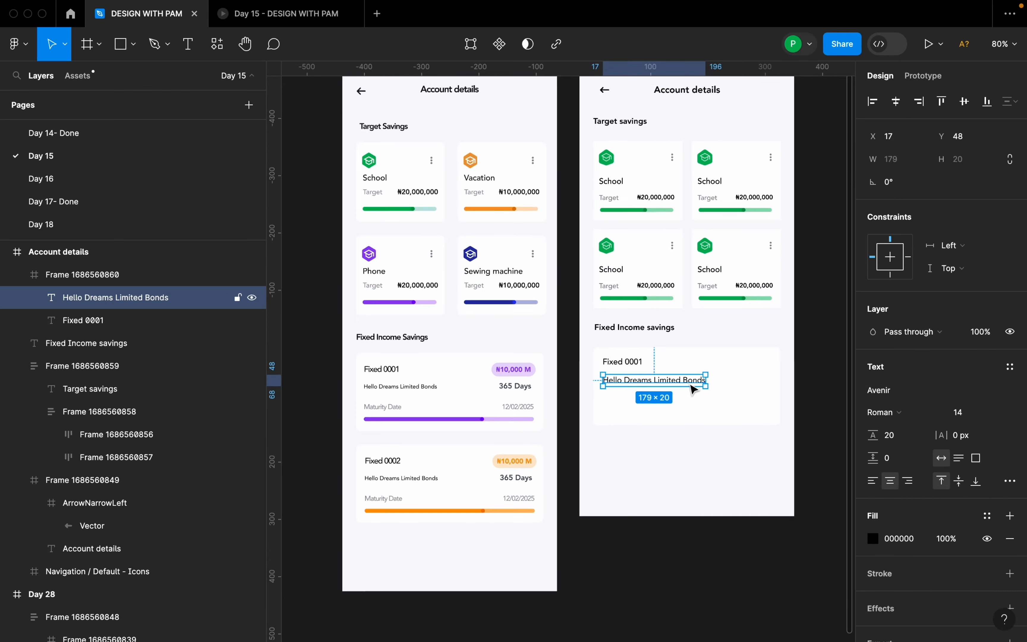
pyautogui.click(990, 412)
pyautogui.click(989, 385)
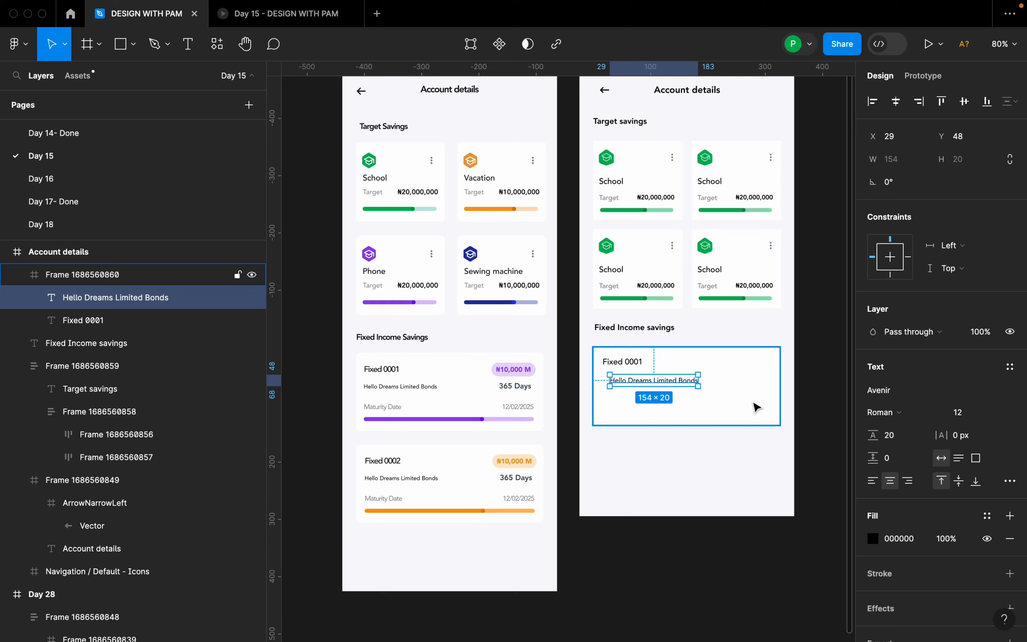
pyautogui.moveTo(693, 386); pyautogui.dragTo(686, 387)
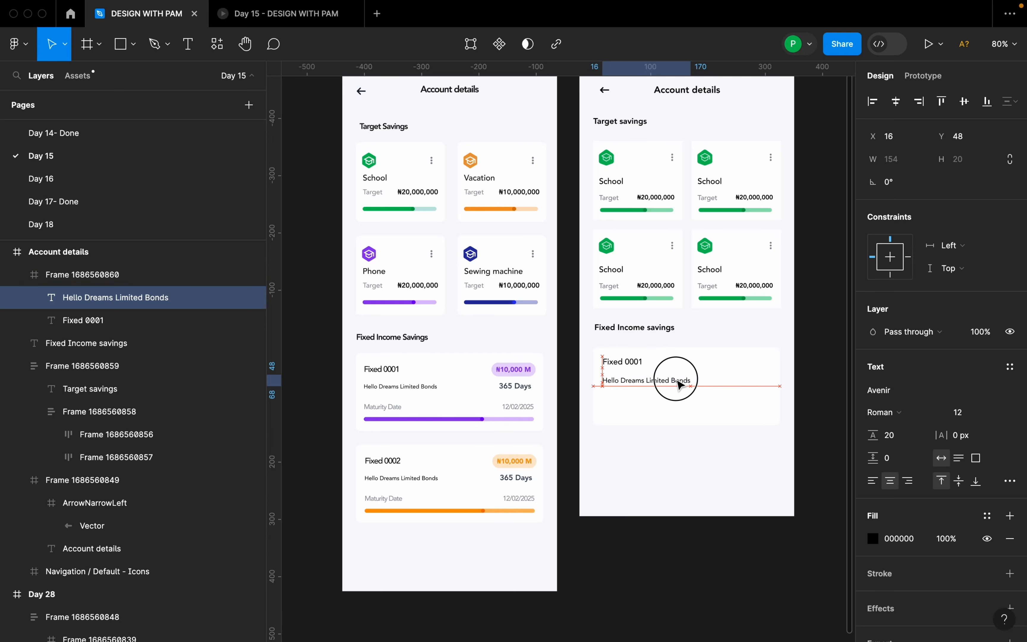
# Set the "Hello Dreams Limited Bonds" font size to 10 and place it at X 16, Y 44 in the card.
pyautogui.click(989, 414)
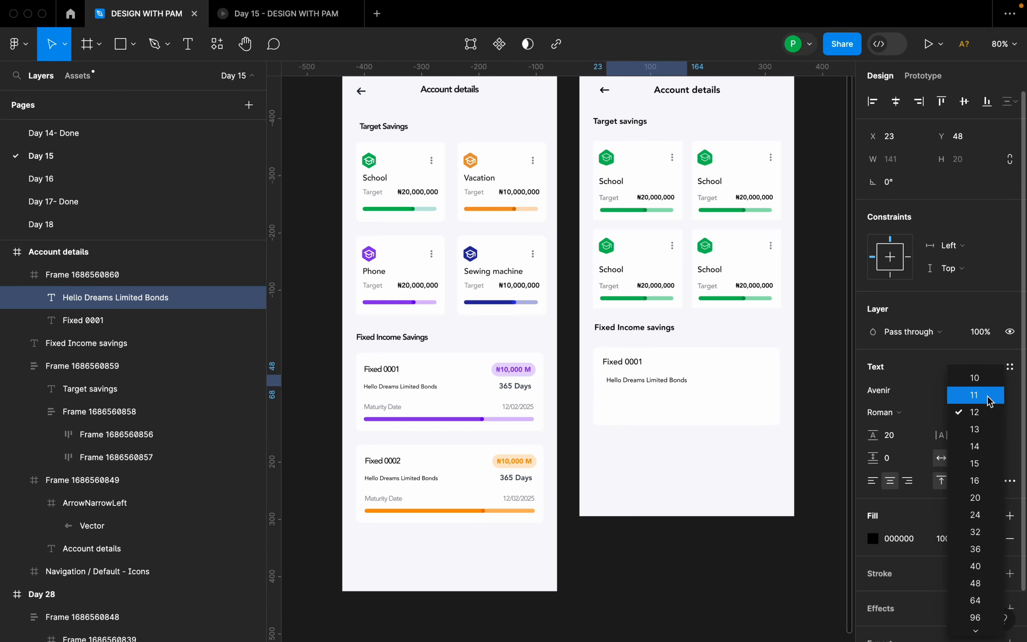
pyautogui.click(976, 378)
pyautogui.scroll(5, 648, 390)
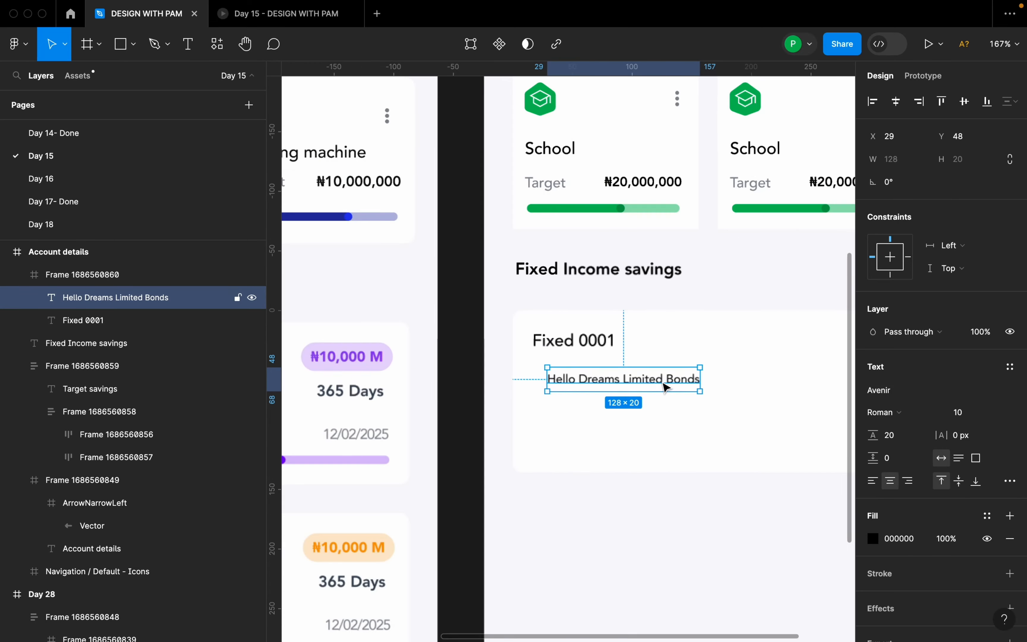
pyautogui.moveTo(653, 383)
pyautogui.mouseDown()
pyautogui.moveTo(649, 374)
pyautogui.moveTo(651, 385)
pyautogui.mouseUp()
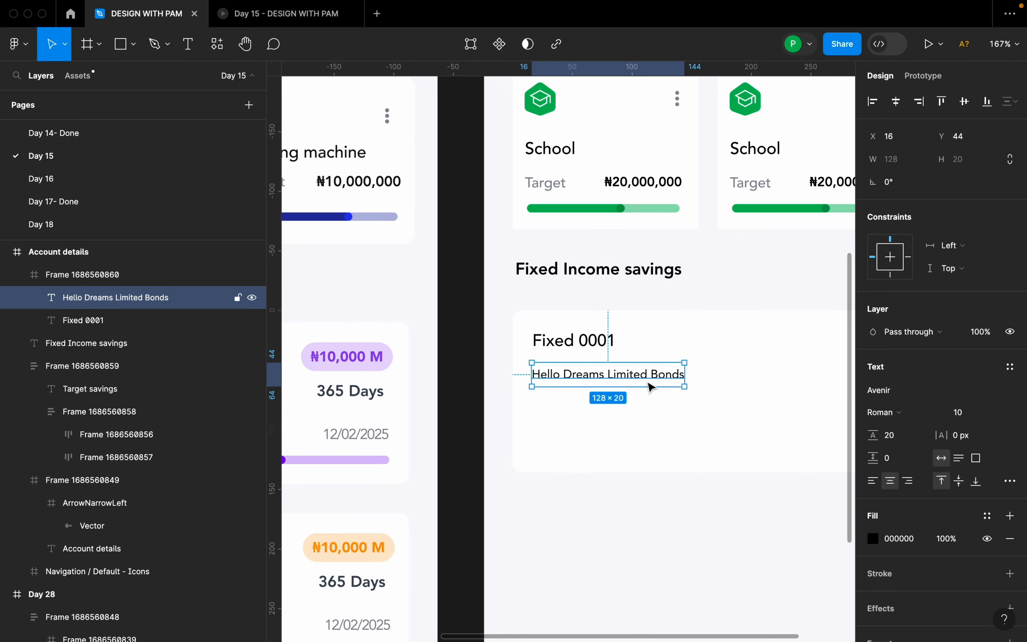
# Add the text "365 Days" in the right half of the fixed income card.
pyautogui.scroll(-2, 651, 386)
pyautogui.scroll(-3, 651, 387)
pyautogui.click(675, 410)
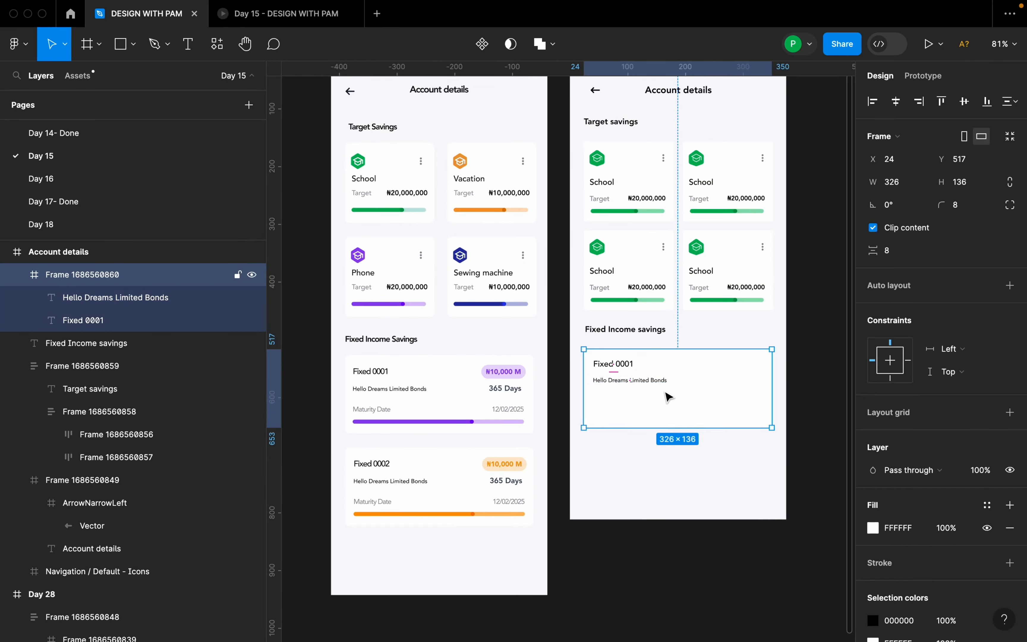
pyautogui.press('t')
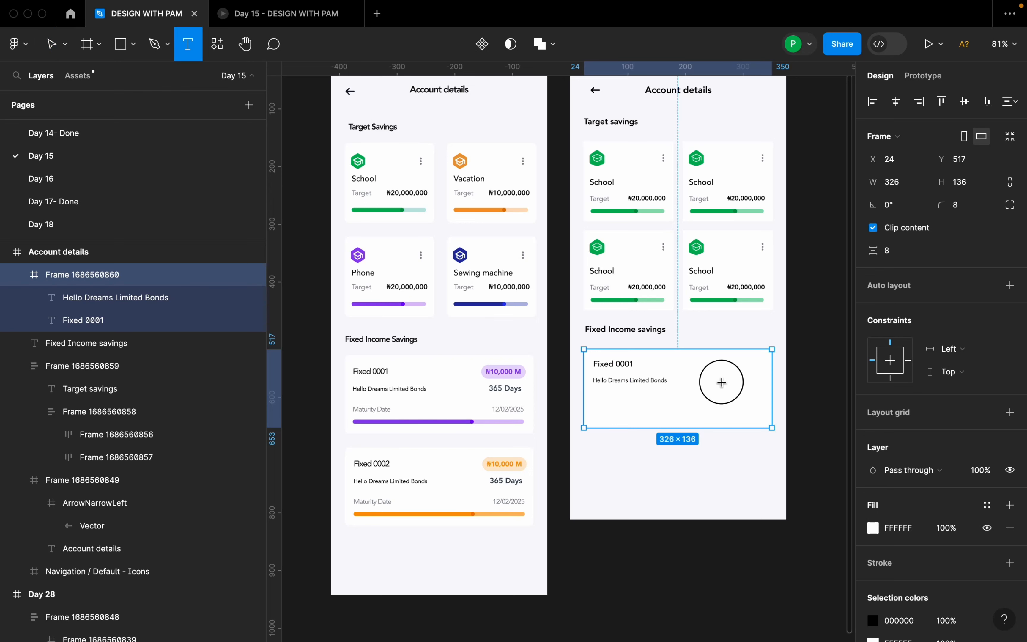
pyautogui.click(720, 384)
pyautogui.write('36')
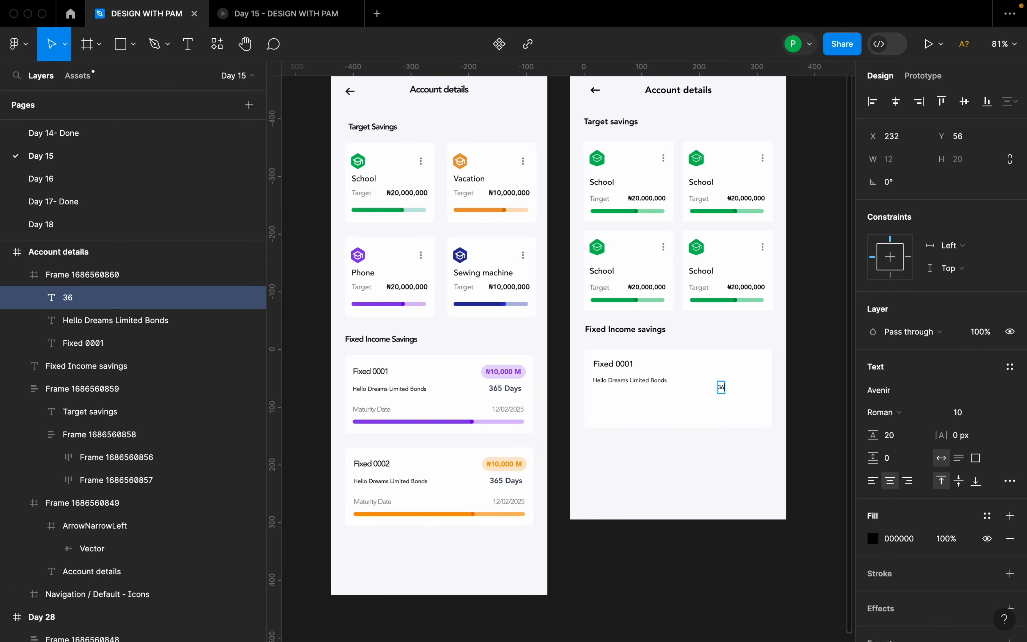
pyautogui.write('5 Days')
pyautogui.press('Escape')
# Move "365 Days" near the card's right edge and set it to font size 14 with Heavy weight.
pyautogui.moveTo(720, 394); pyautogui.dragTo(745, 389)
pyautogui.click(997, 416)
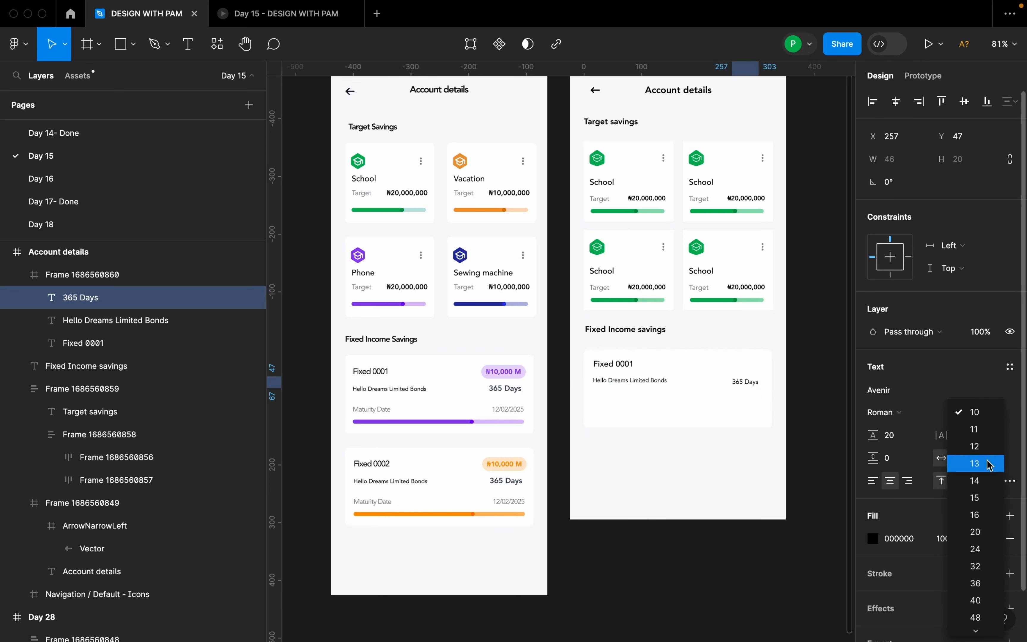
pyautogui.click(988, 484)
pyautogui.click(900, 414)
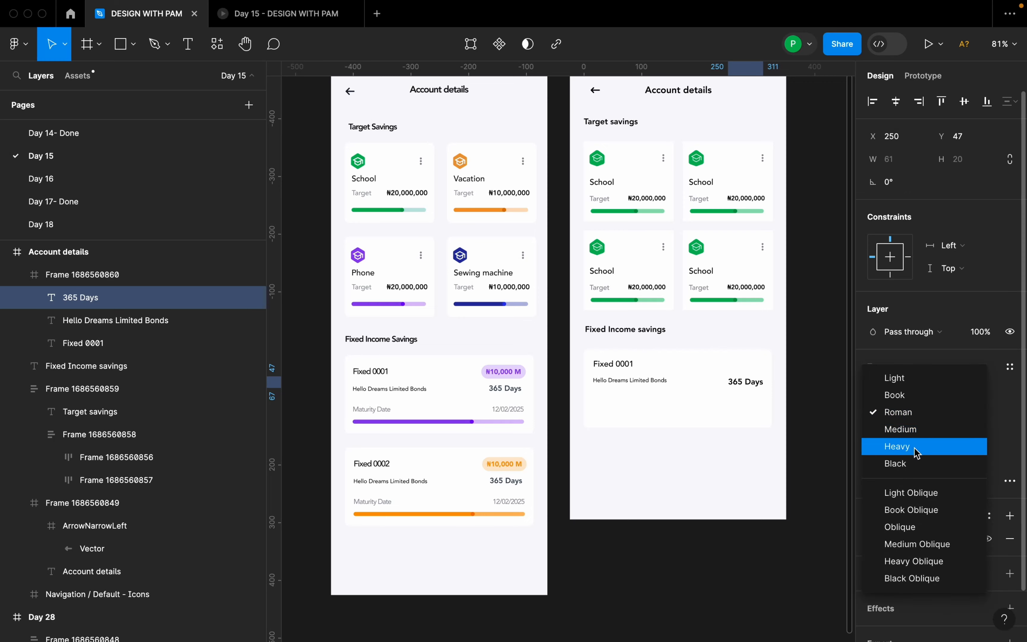
pyautogui.click(899, 446)
# Align "365 Days" with the "Hello Dreams Limited Bonds" line at X 245, Y 44 and combine both in an auto layout.
pyautogui.scroll(5, 740, 380)
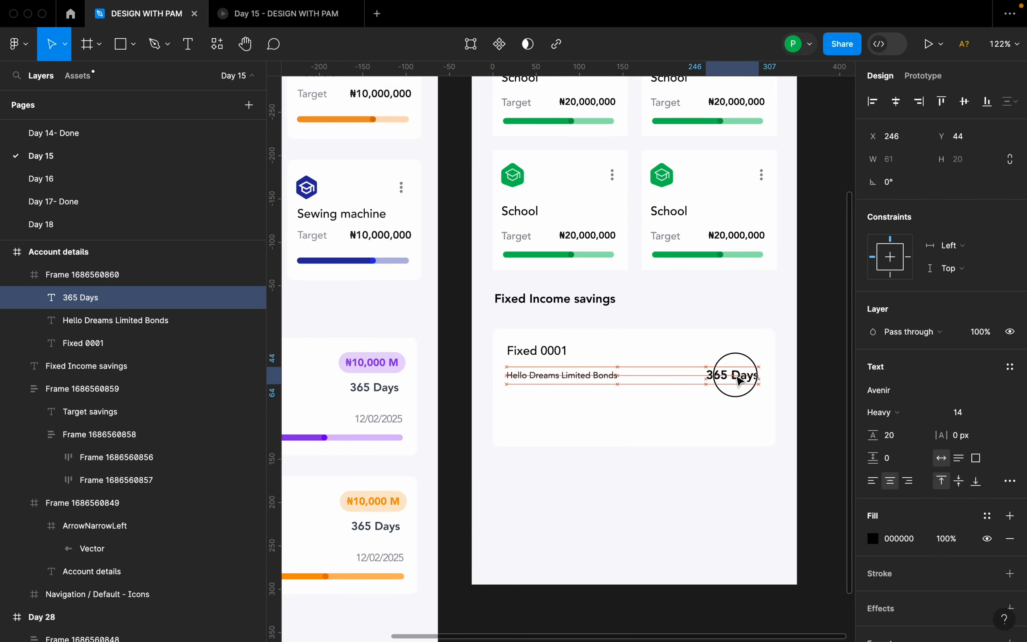
pyautogui.moveTo(739, 380); pyautogui.dragTo(734, 379)
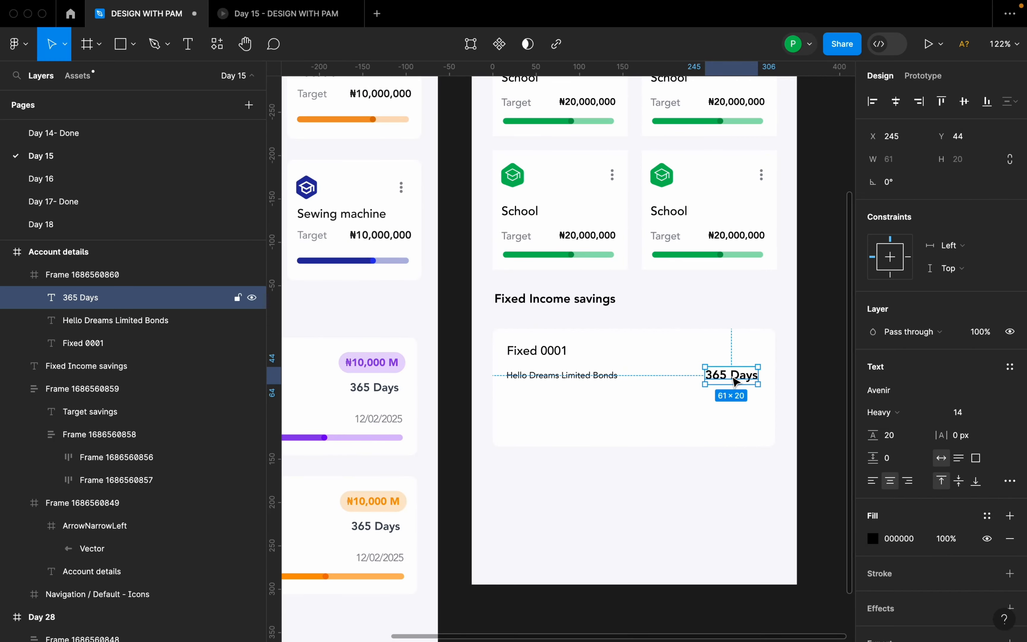
pyautogui.keyDown('shift'); pyautogui.click(610, 386); pyautogui.keyUp('shift')
pyautogui.hotkey('shift', 'a')
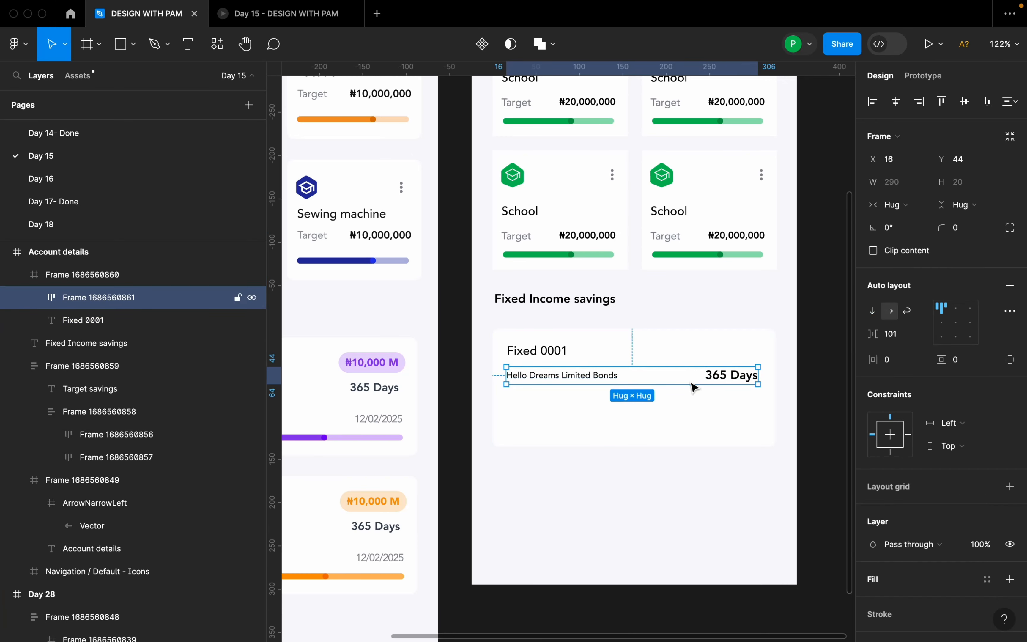
# Add the text "N10,00 M" above "365 Days" in the fixed income card.
pyautogui.scroll(-2, 675, 397)
pyautogui.click(672, 401)
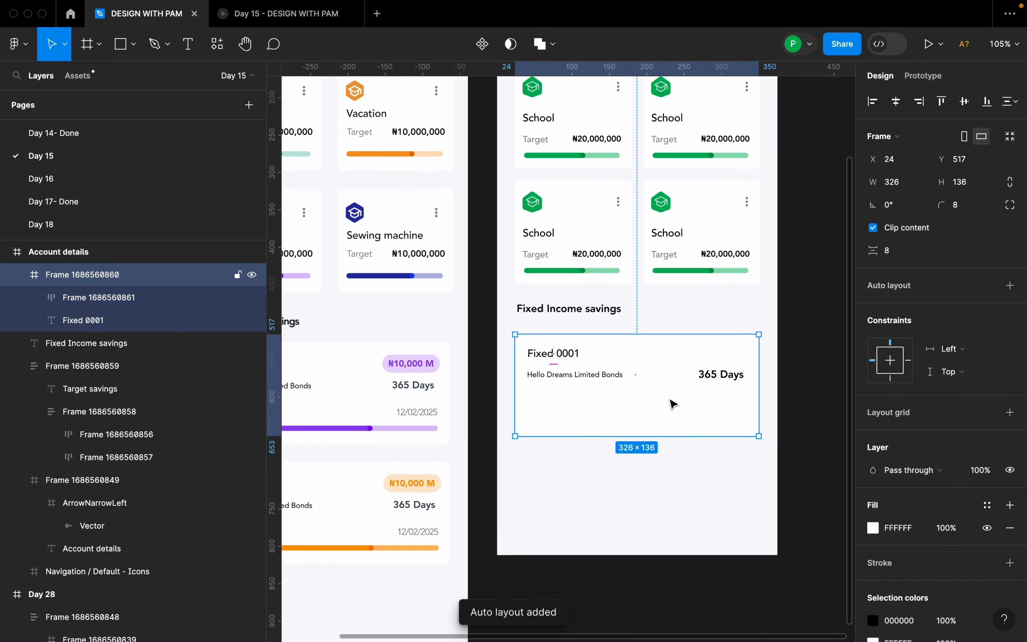
pyautogui.press('t')
pyautogui.click(705, 356)
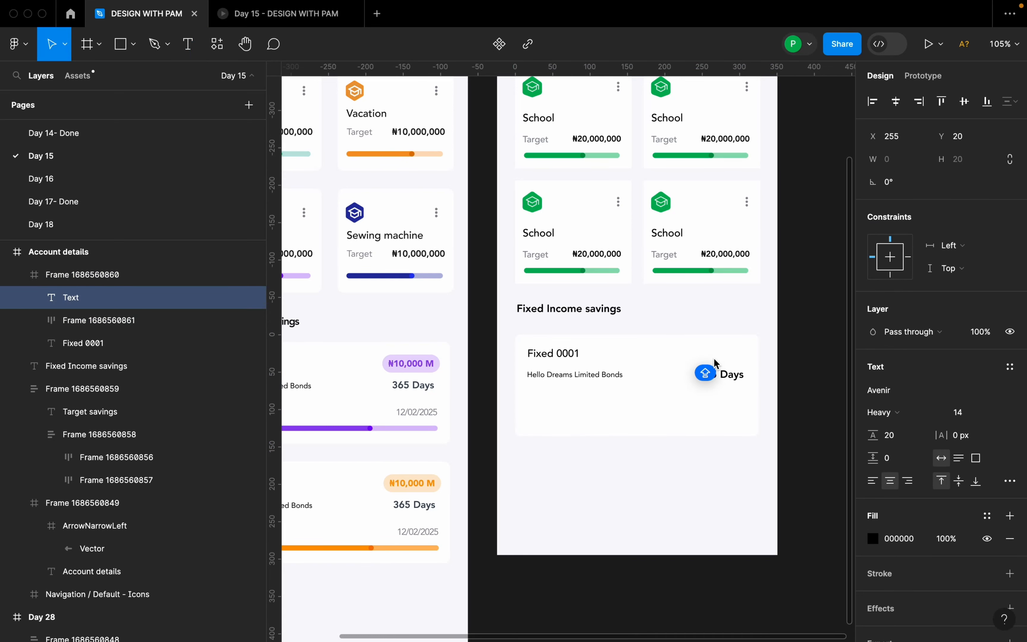
pyautogui.write('N1')
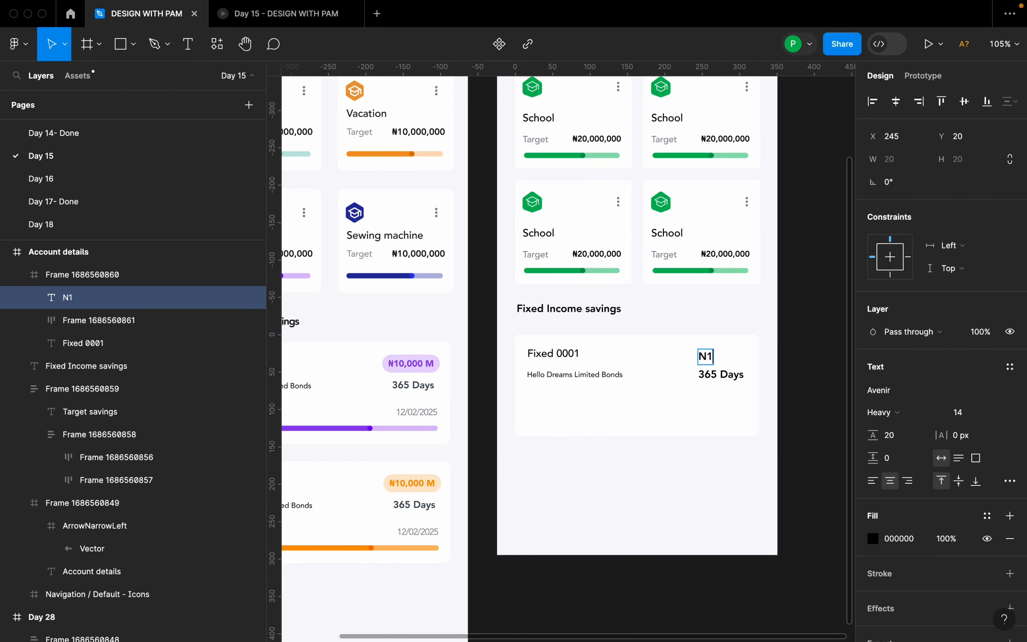
pyautogui.write('0,0')
pyautogui.press('BackSpace')
pyautogui.write(',00')
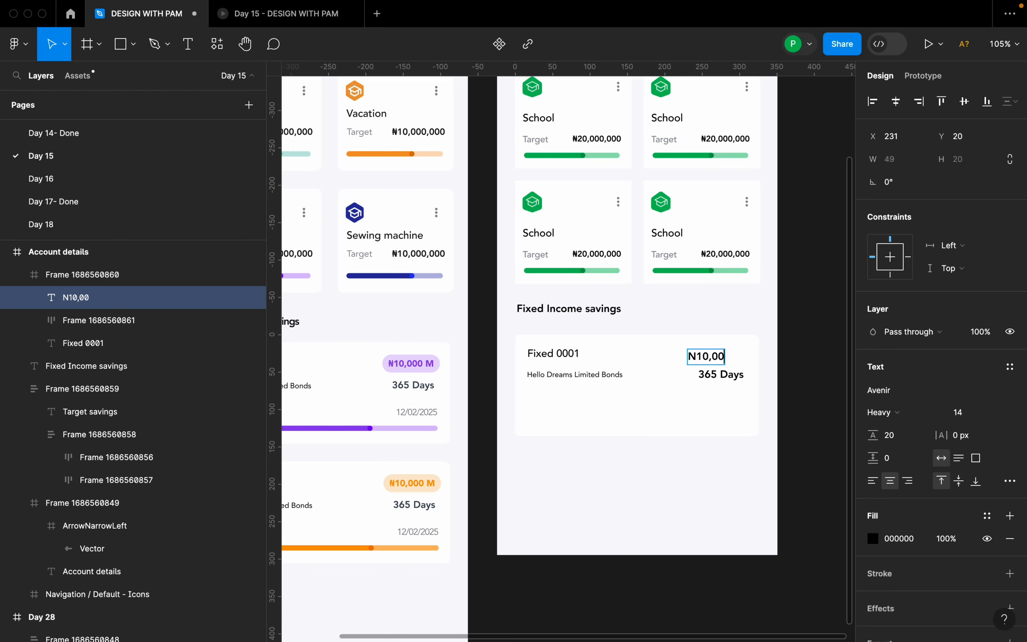
pyautogui.write(' M')
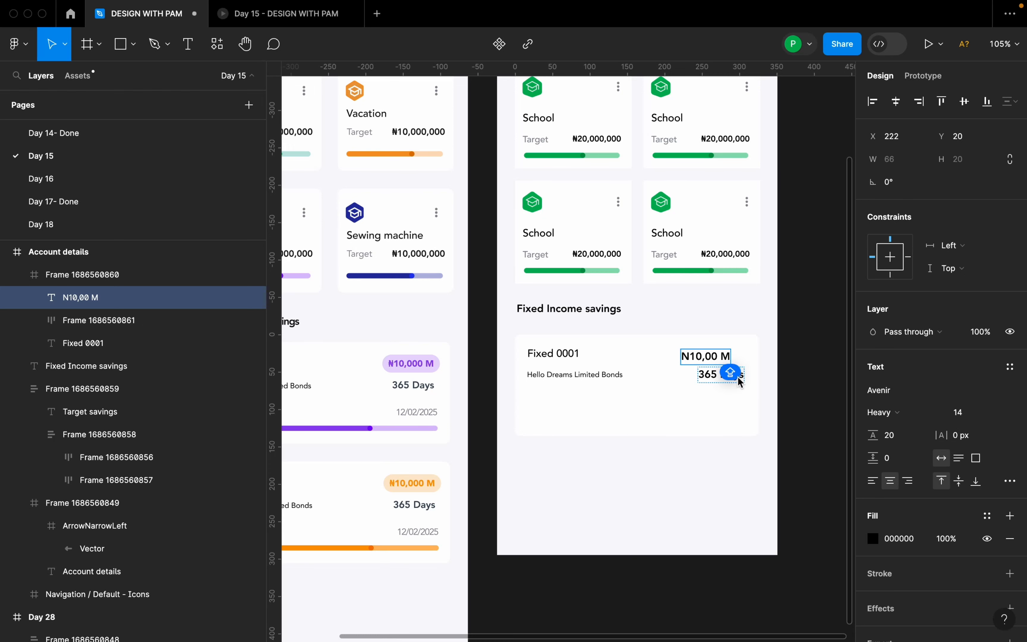
pyautogui.click(749, 360)
# Align "N10,00 M" with the "Fixed 0001" line at X 240, Y 16 and wrap it in an auto layout.
pyautogui.keyDown('ctrl'); pyautogui.scroll(5, 738, 362); pyautogui.keyUp('ctrl')
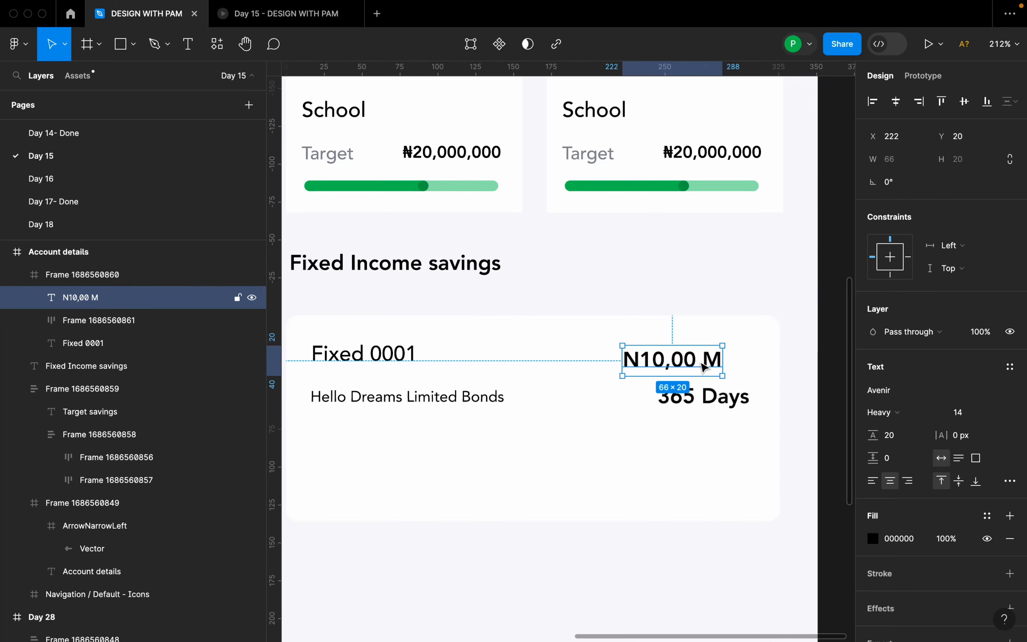
pyautogui.moveTo(703, 365); pyautogui.dragTo(720, 361)
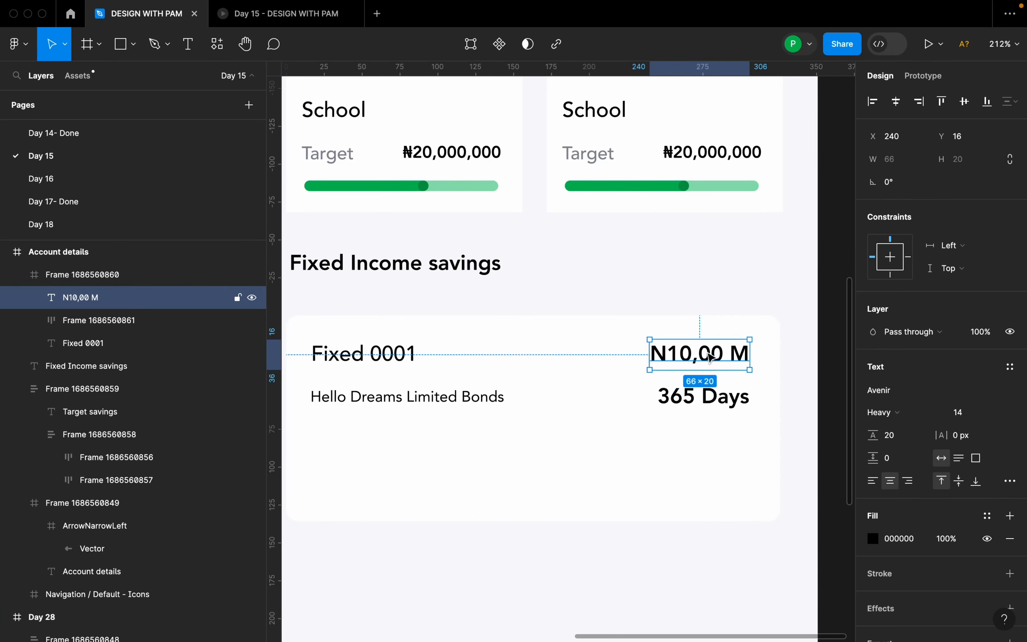
pyautogui.hotkey('shift', 'a')
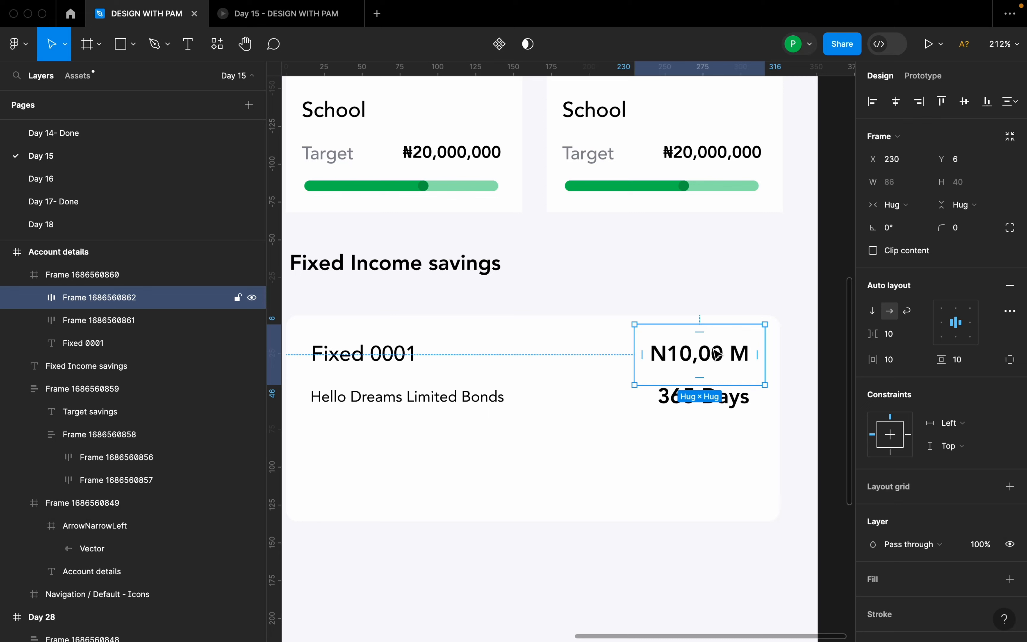
# Set the "N10,00 M" auto layout padding to 4 horizontal and 2 vertical.
pyautogui.click(897, 364)
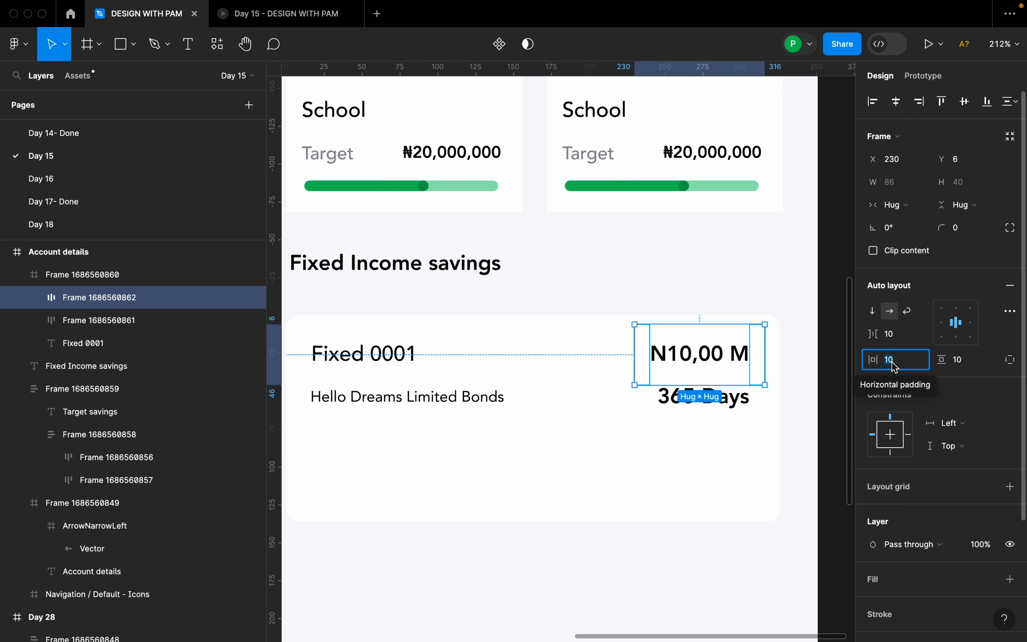
pyautogui.write('4')
pyautogui.press('Return')
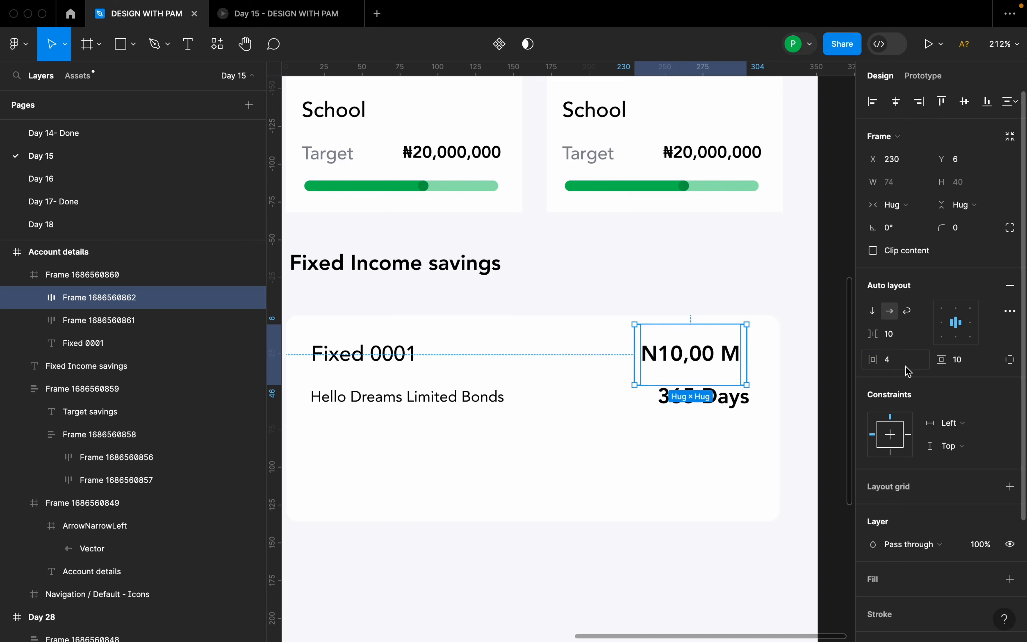
pyautogui.click(968, 363)
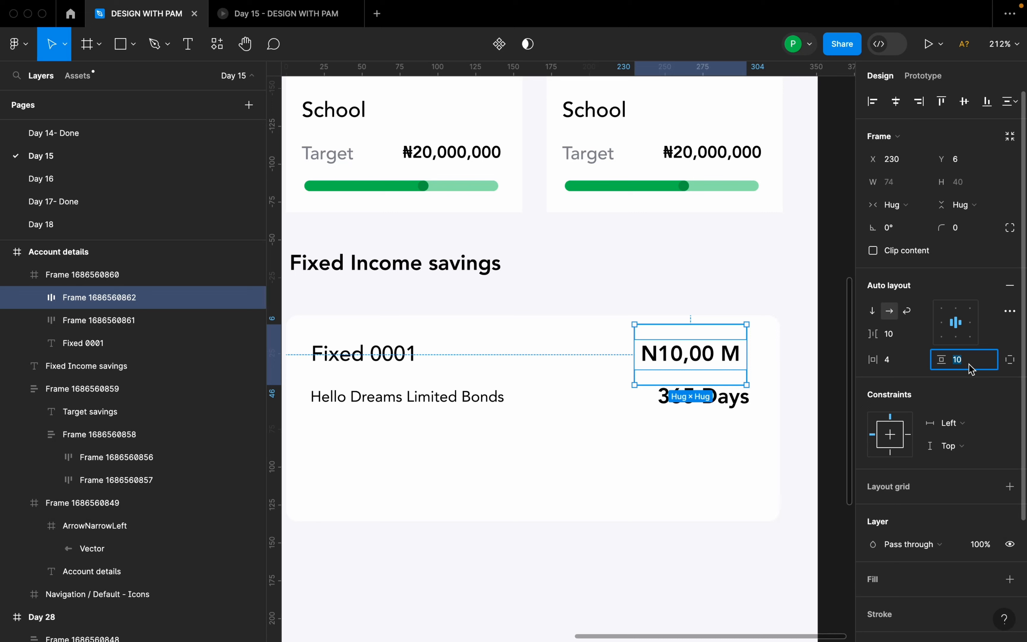
pyautogui.write('2')
pyautogui.press('Return')
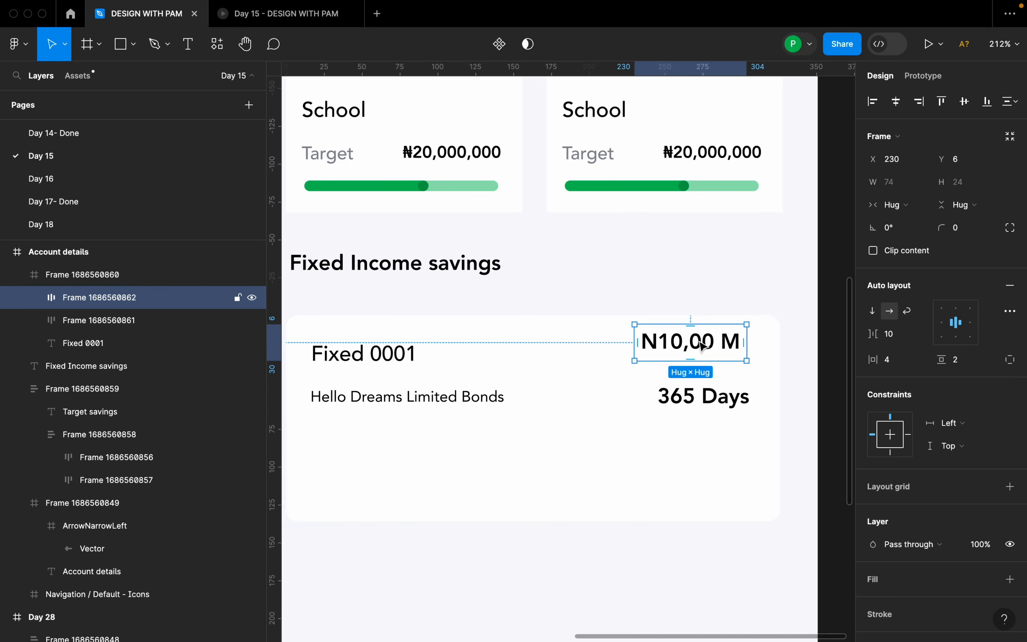
# Move the "N10,00 M" frame to X 232, Y 9 and set its horizontal padding to 6.
pyautogui.moveTo(702, 346); pyautogui.dragTo(705, 346)
pyautogui.click(897, 364)
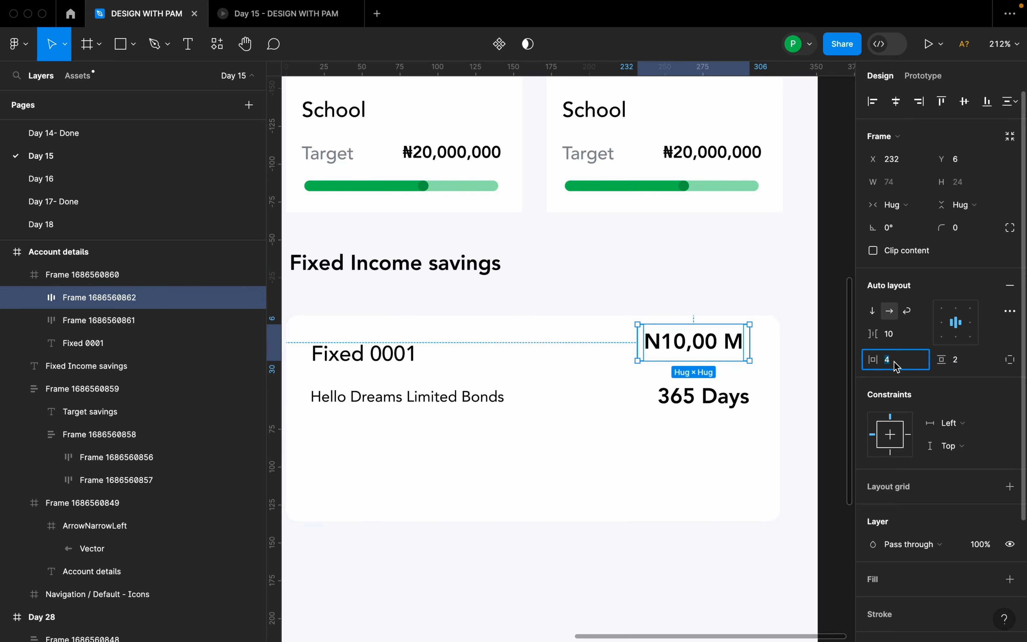
pyautogui.write('6')
pyautogui.press('Return')
pyautogui.moveTo(740, 344); pyautogui.dragTo(736, 348)
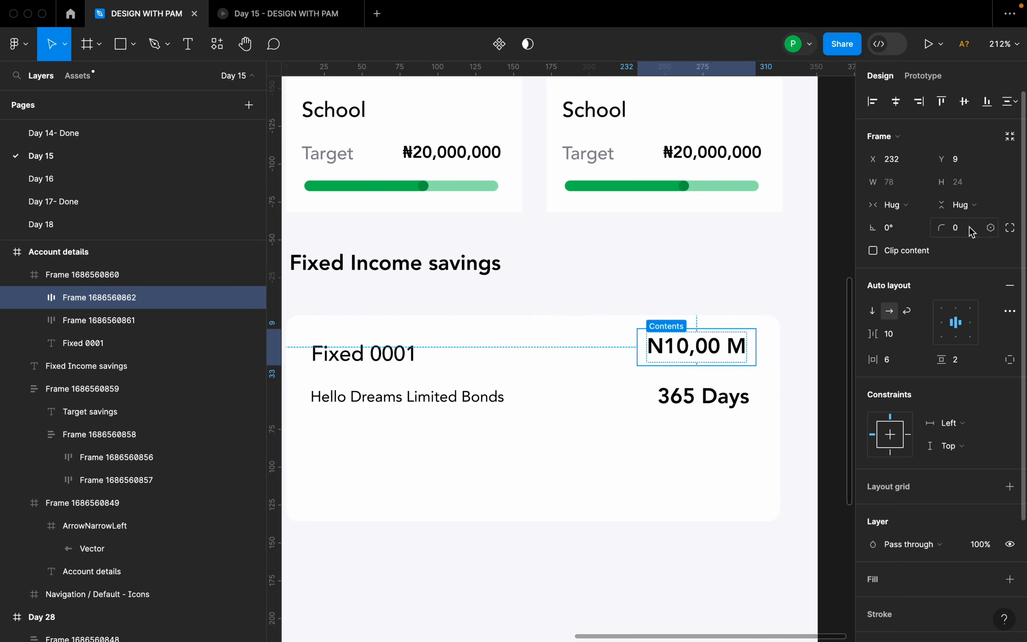
# Give the "N10,00 M" frame a corner radius of 100 and the fill E6D8FA sampled from the purple amount badge in the Day 28 design.
pyautogui.click(976, 229)
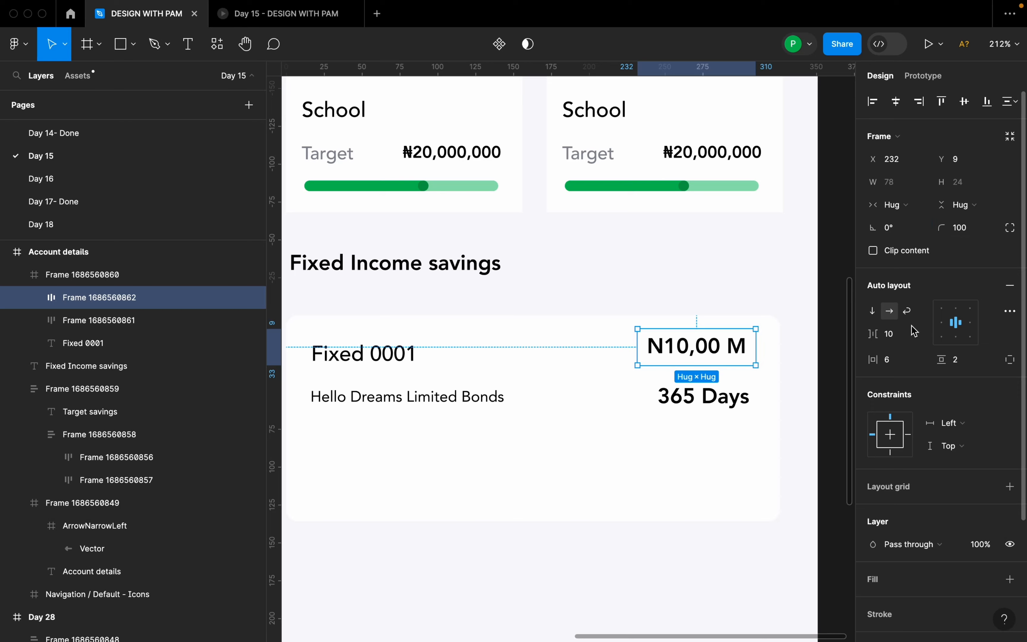
pyautogui.scroll(-5, 1009, 535)
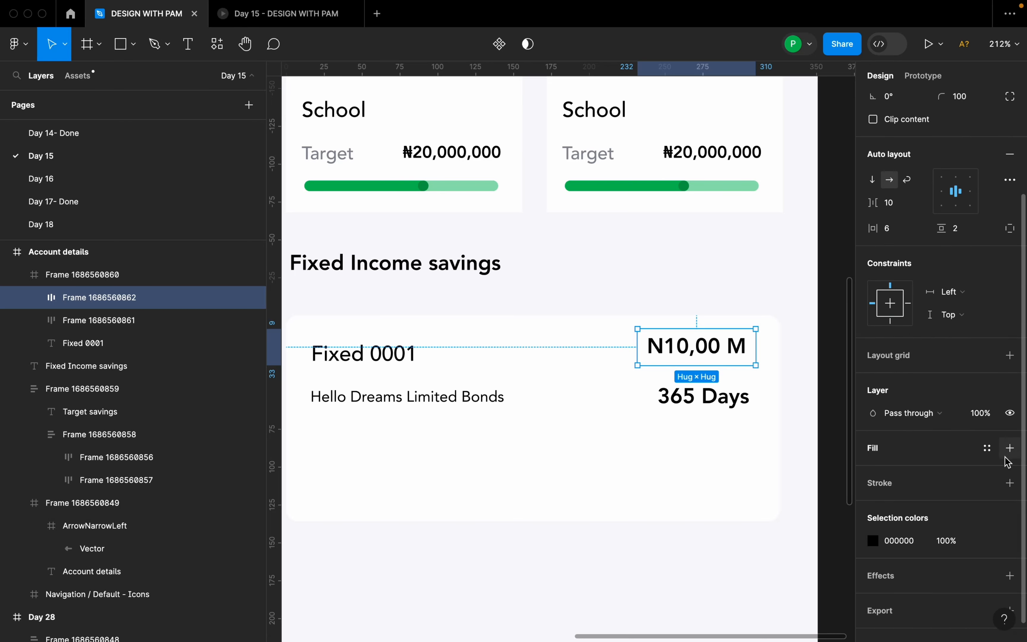
pyautogui.click(1010, 449)
pyautogui.click(873, 471)
pyautogui.click(704, 471)
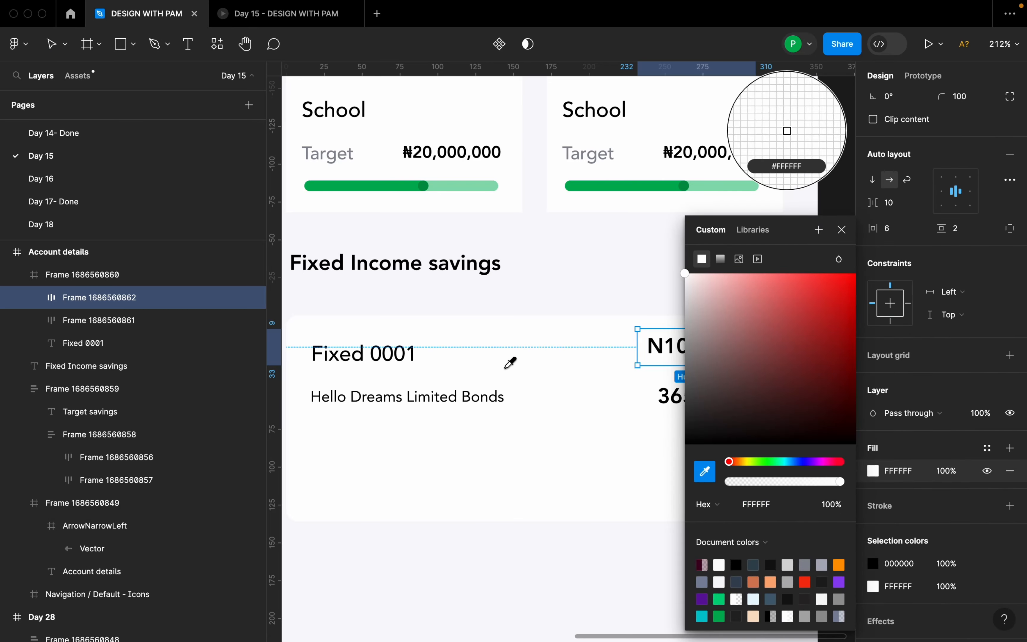
pyautogui.scroll(-5, 515, 361)
pyautogui.scroll(4, 335, 363)
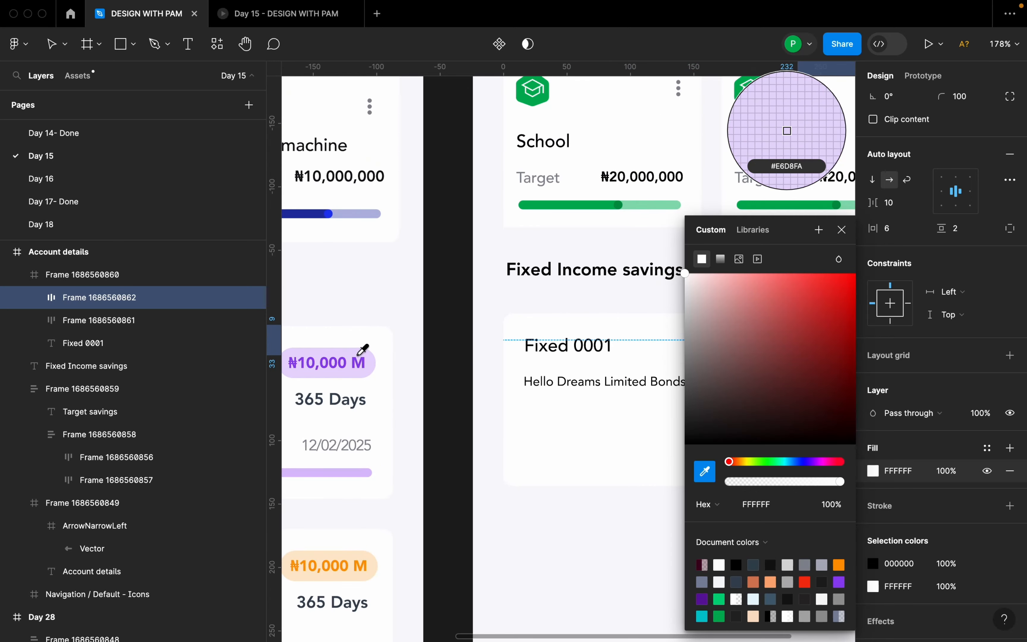
pyautogui.click(365, 354)
pyautogui.scroll(-5, 368, 355)
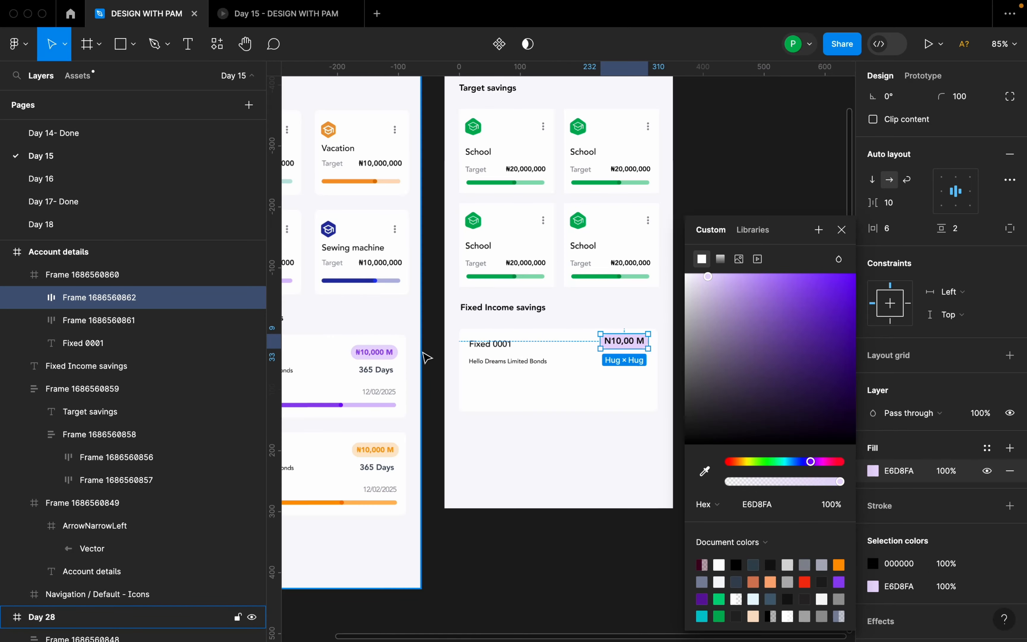
# Set the horizontal padding of the purple "N10,00 M" badge to 8.
pyautogui.scroll(5, 577, 346)
pyautogui.click(577, 346)
pyautogui.doubleClick(553, 323)
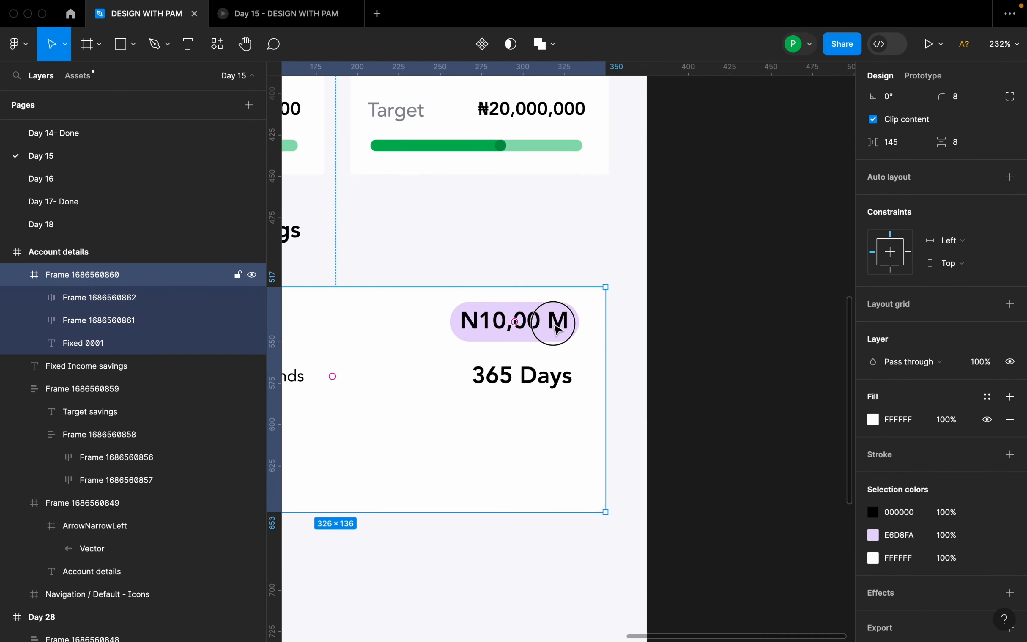
pyautogui.scroll(-5, 716, 330)
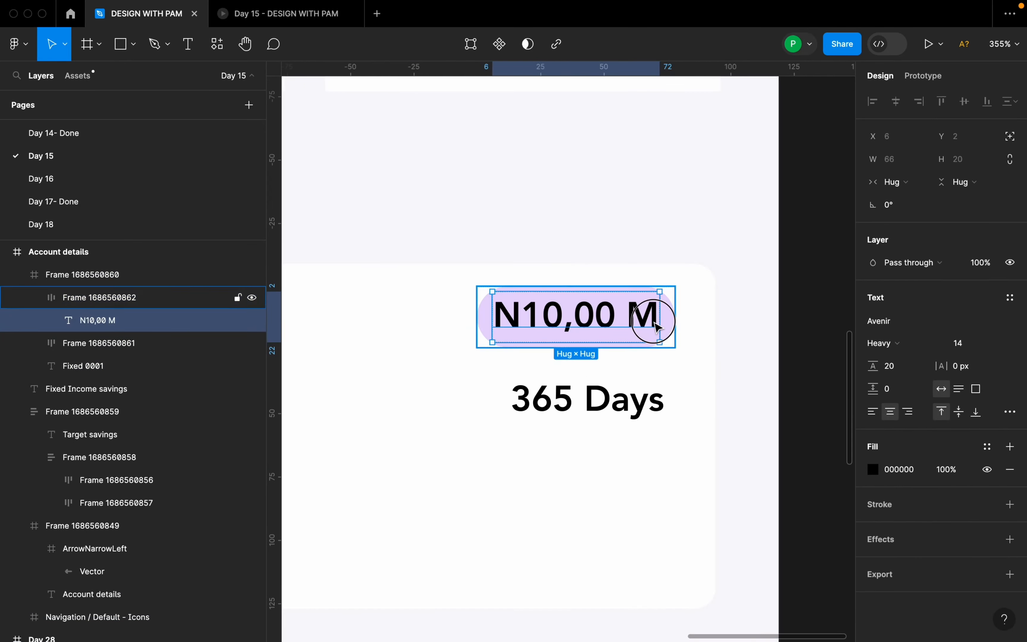
pyautogui.click(672, 333)
pyautogui.click(904, 365)
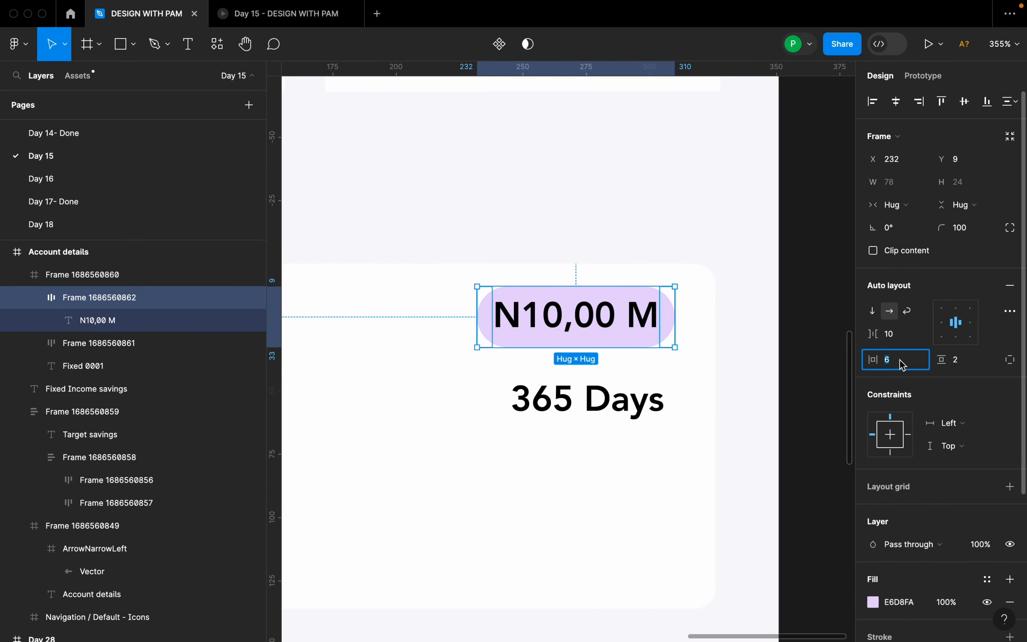
pyautogui.press('Return')
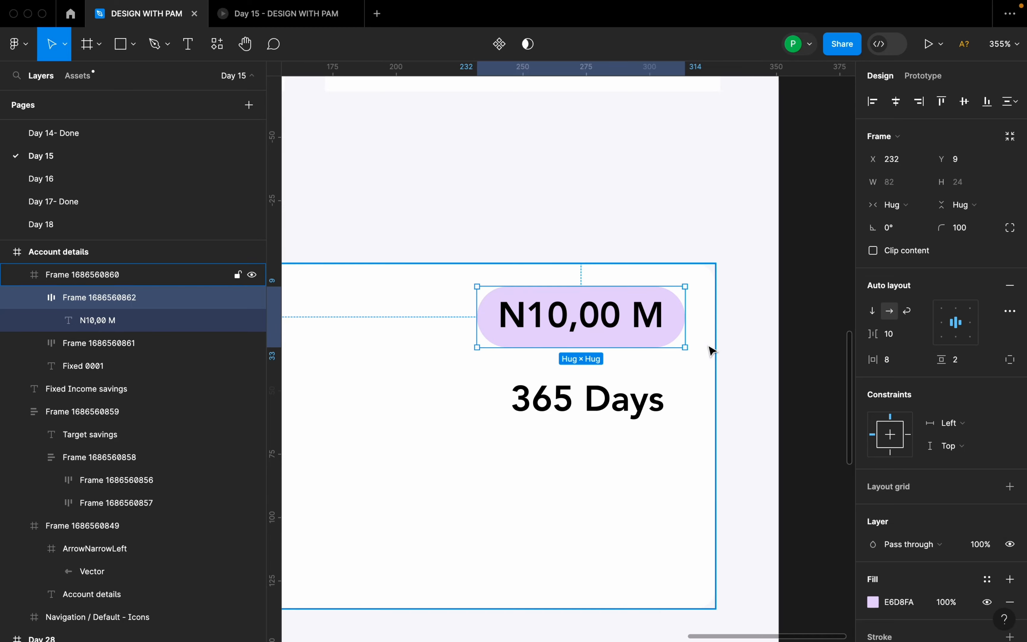
# Change the badge's "N10,00 M" text color to the document purple 8645E8.
pyautogui.scroll(-5, 984, 535)
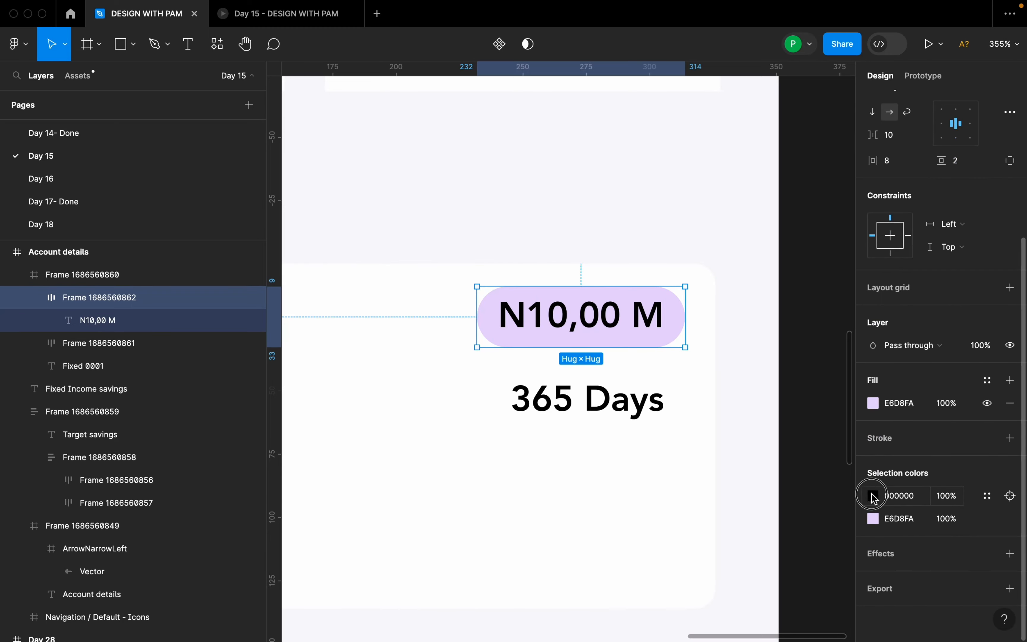
pyautogui.click(874, 496)
pyautogui.moveTo(728, 354); pyautogui.dragTo(642, 263)
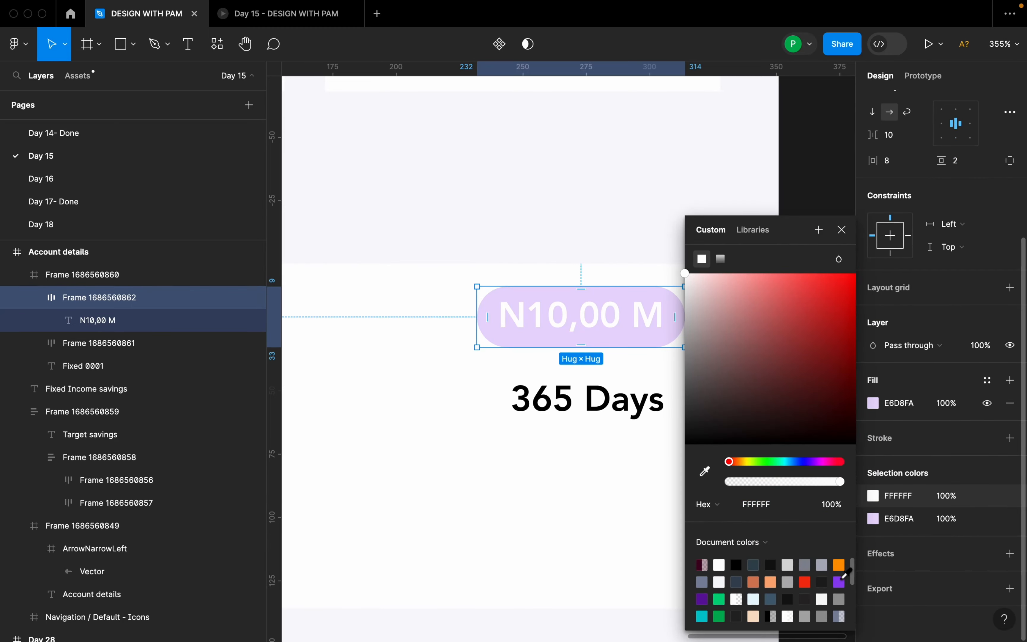
pyautogui.click(840, 579)
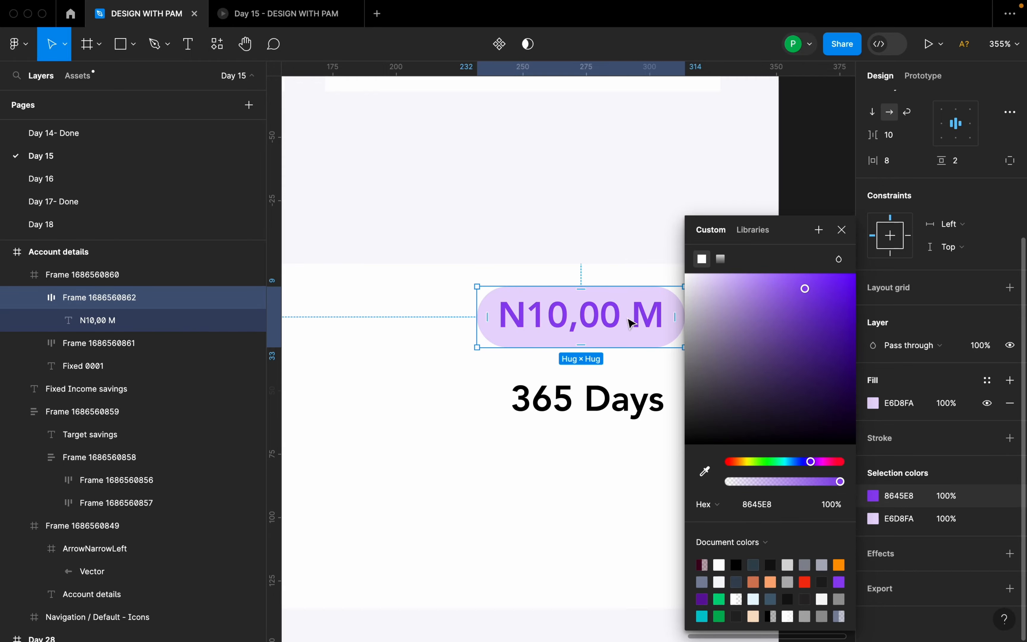
pyautogui.scroll(-8, 628, 320)
pyautogui.click(614, 429)
# Copy the ₦ symbol from the "₦20,000,000" target amount in the lower School card.
pyautogui.scroll(-3, 460, 216)
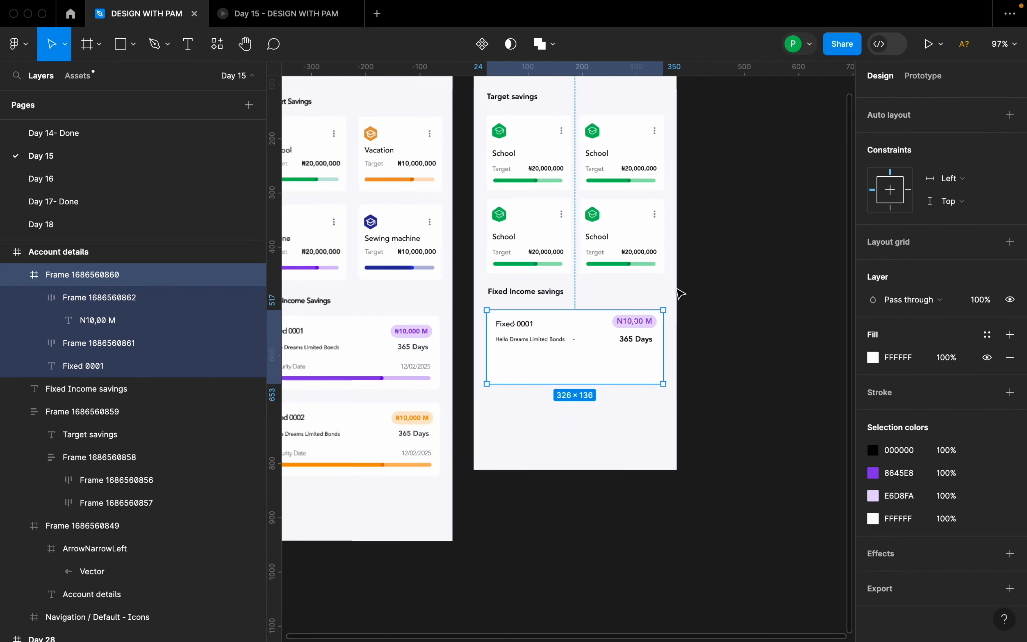
pyautogui.scroll(10, 524, 258)
pyautogui.click(528, 261)
pyautogui.keyDown('super'); pyautogui.click(525, 262); pyautogui.keyUp('super')
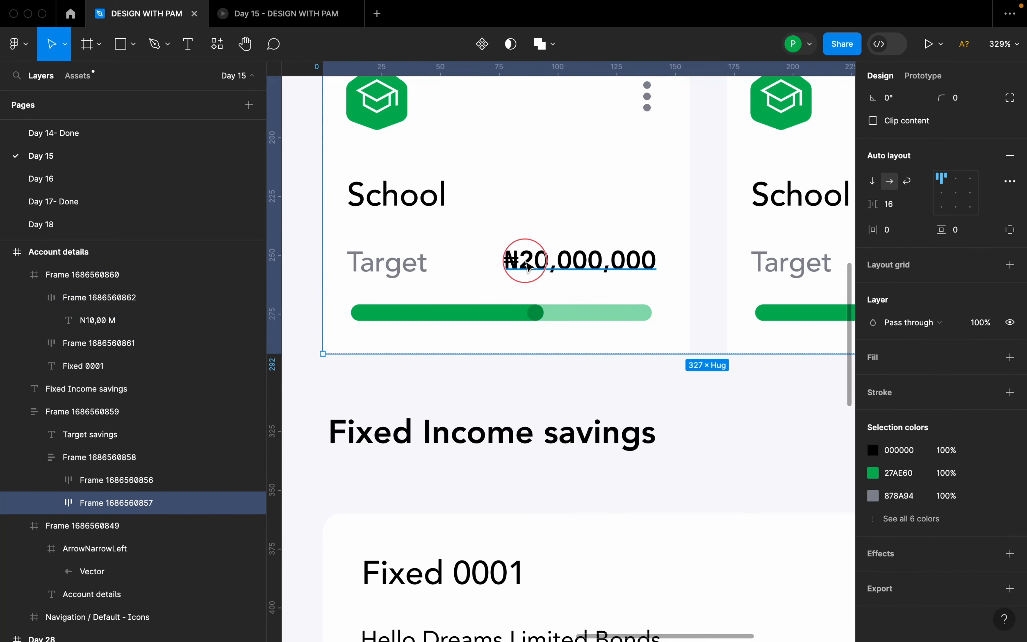
pyautogui.doubleClick(521, 262)
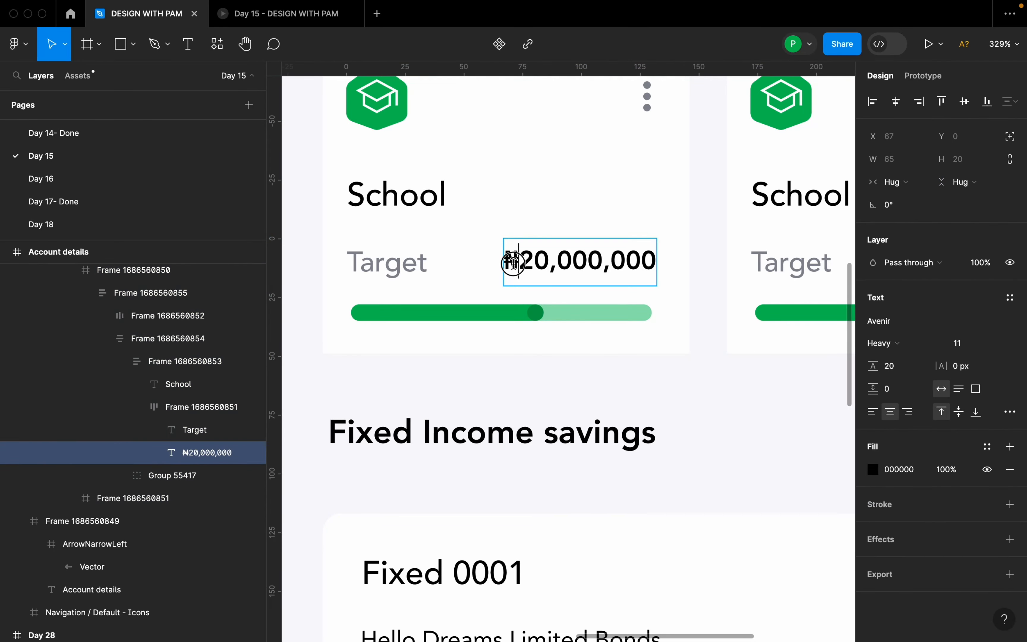
pyautogui.moveTo(514, 264); pyautogui.dragTo(509, 263)
pyautogui.press('super+c')
# Replace the letter N in the purple badge's amount with the copied ₦ symbol.
pyautogui.scroll(-3, 490, 276)
pyautogui.scroll(-5, 486, 291)
pyautogui.scroll(4, 713, 386)
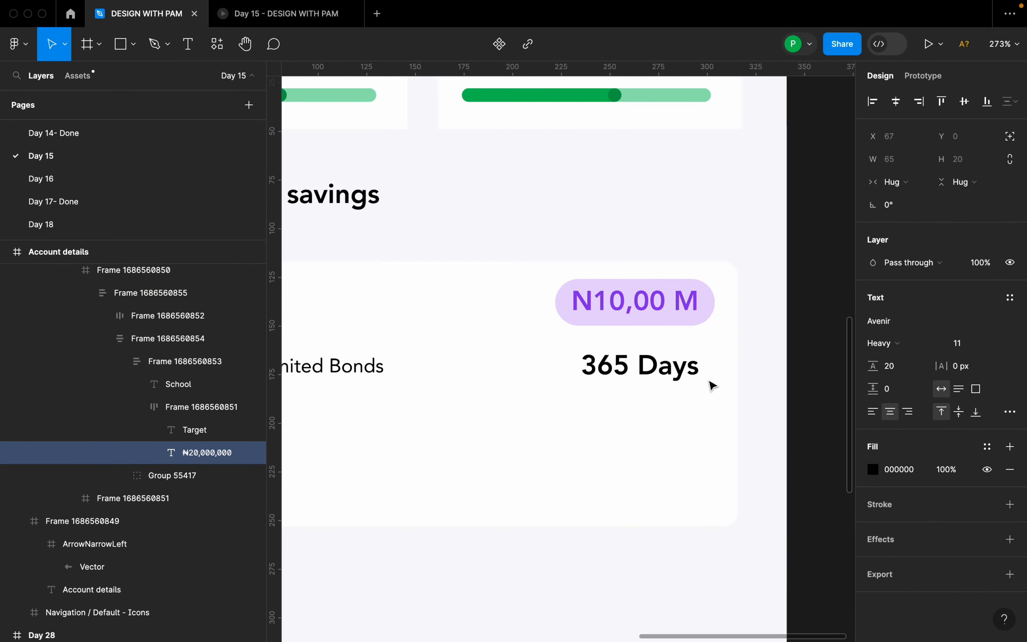
pyautogui.moveTo(599, 298); pyautogui.dragTo(570, 298)
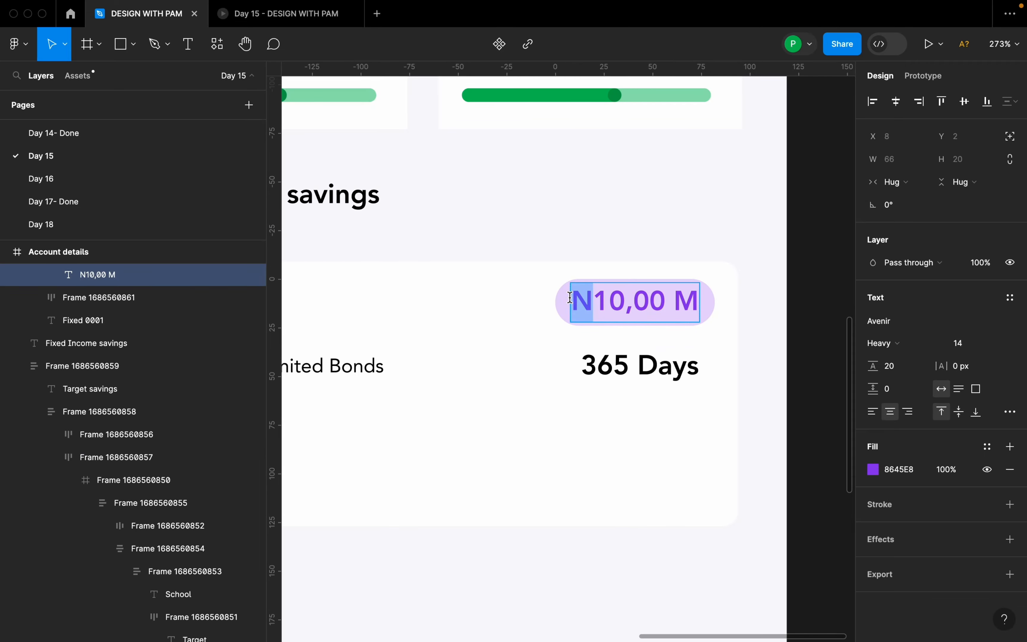
pyautogui.press('super+v')
pyautogui.press('Escape')
pyautogui.press('Escape')
# Combine "Fixed 0001" and the purple "₦10,00 M" badge in a horizontal auto layout.
pyautogui.scroll(-5, 772, 322)
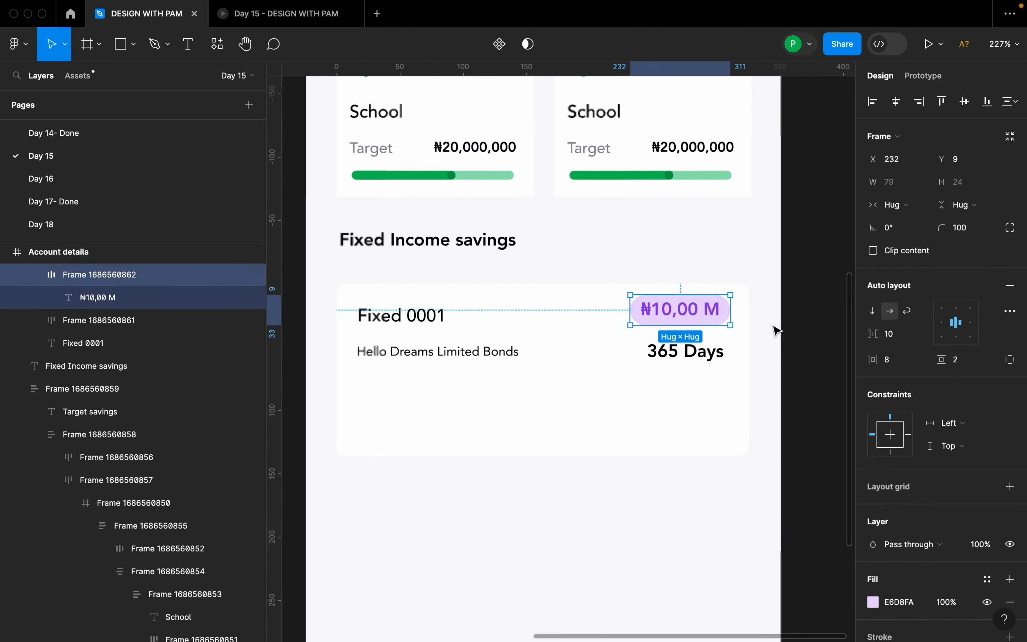
pyautogui.keyDown('shift'); pyautogui.click(525, 327); pyautogui.keyUp('shift')
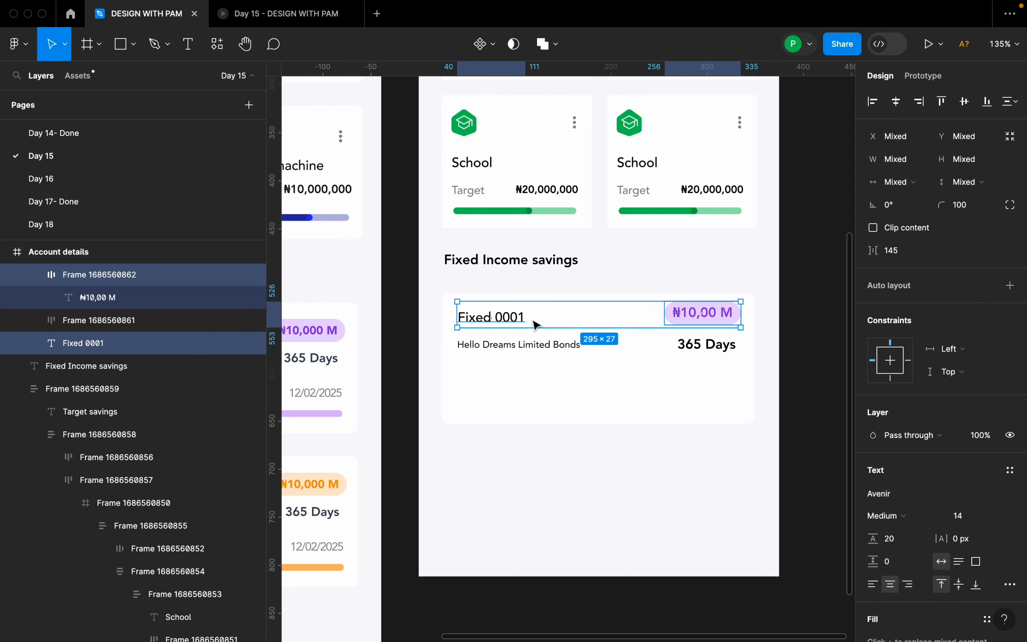
pyautogui.hotkey('shift', 'a')
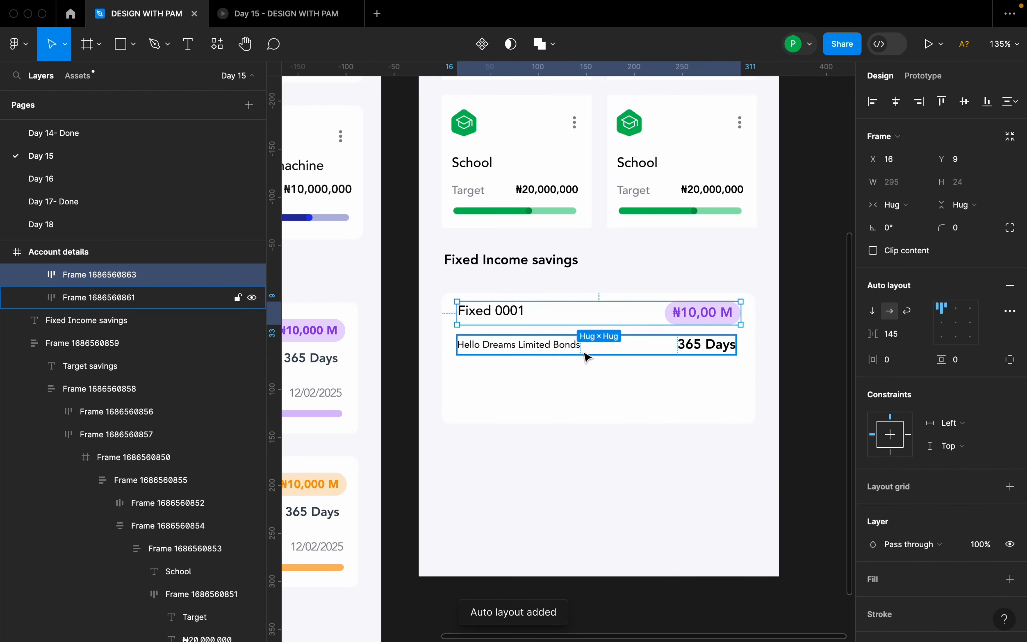
# Stack the "Fixed 0001" row and the "Hello Dreams Limited Bonds" row in a vertical auto layout with 12 spacing.
pyautogui.click(594, 353)
pyautogui.keyDown('shift'); pyautogui.click(602, 325); pyautogui.keyUp('shift')
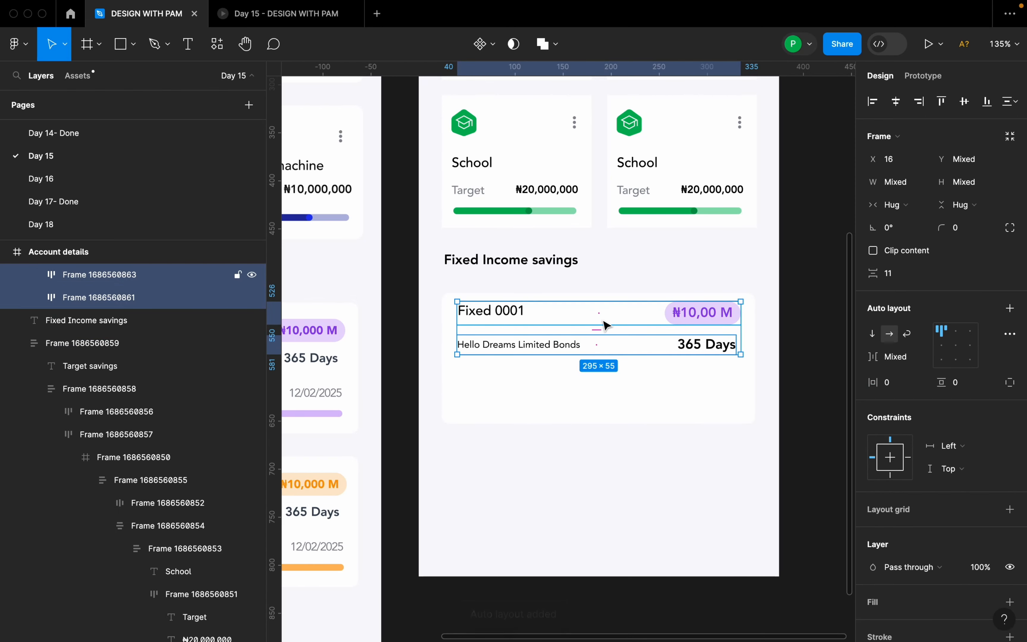
pyautogui.hotkey('shift', 'a')
pyautogui.moveTo(616, 329); pyautogui.dragTo(601, 340)
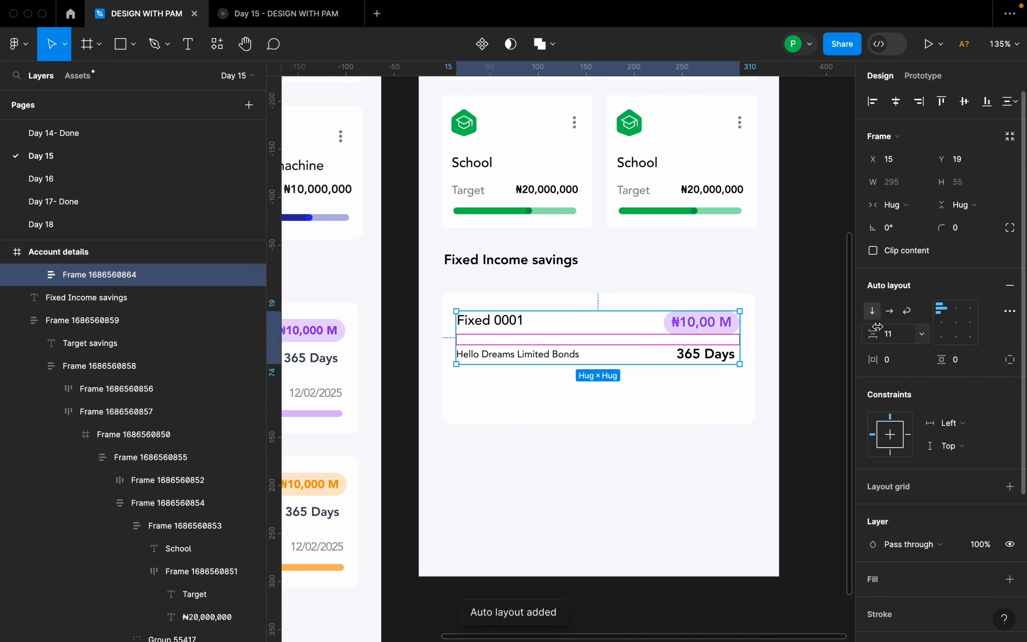
pyautogui.click(903, 342)
pyautogui.write('12')
pyautogui.press('Return')
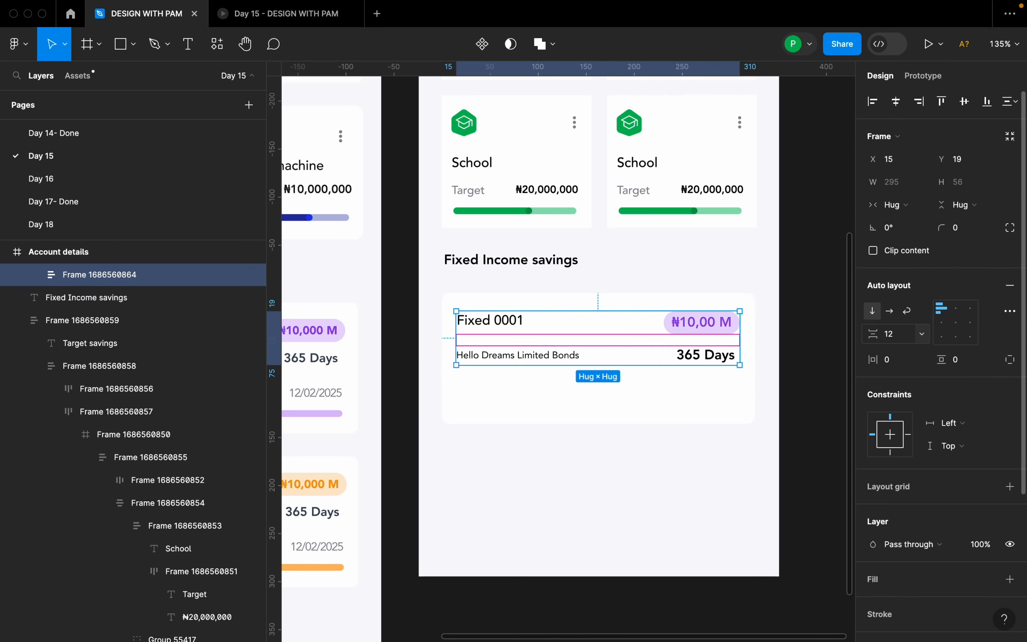
# Add a "Maturity Date" text inside the card, below "Hello Dreams Limited Bonds".
pyautogui.scroll(-5, 717, 372)
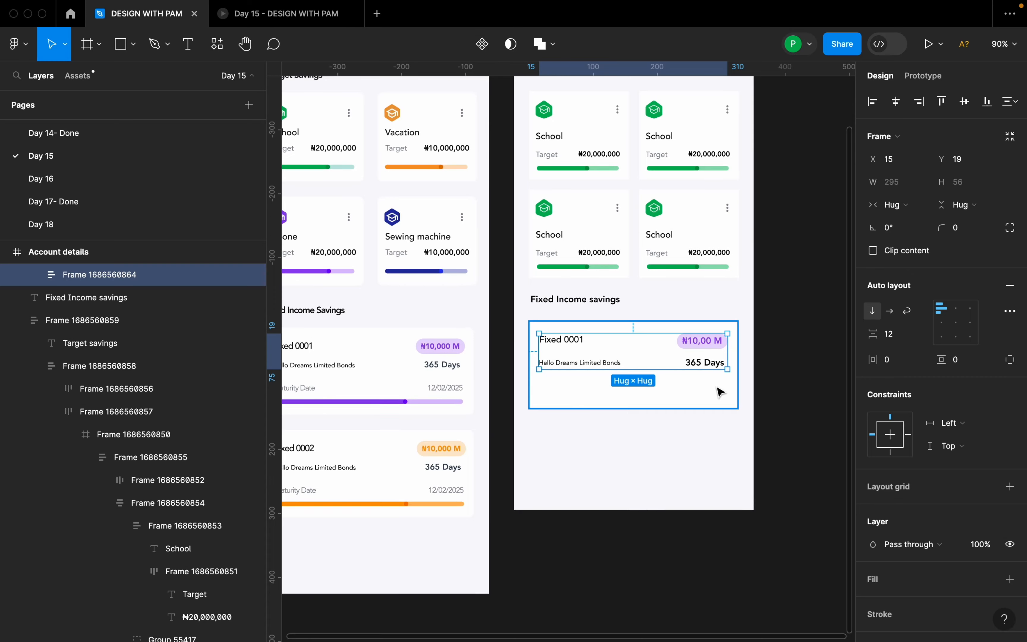
pyautogui.scroll(3, 696, 388)
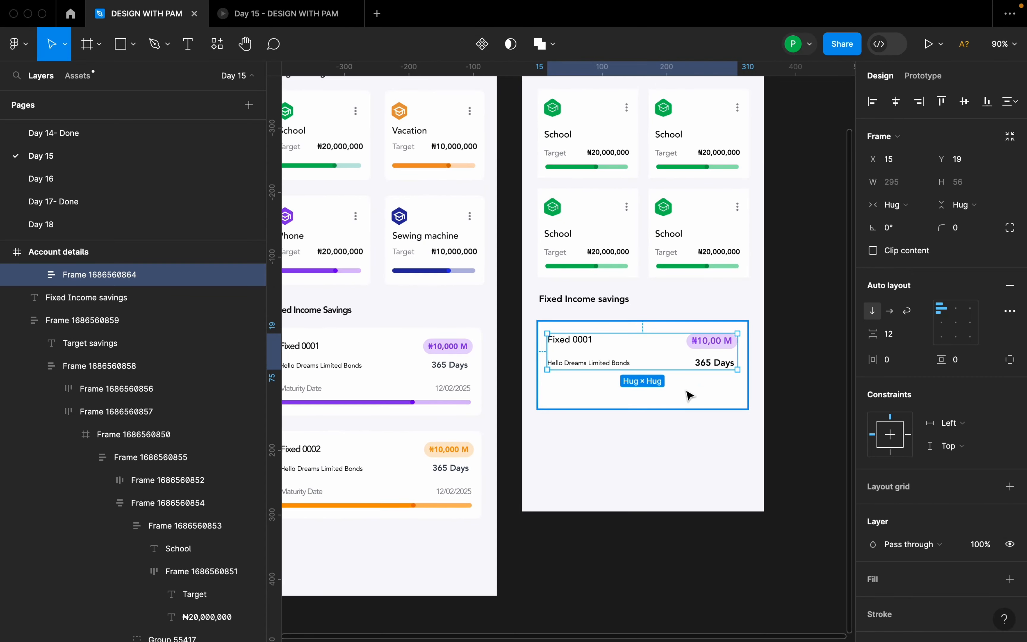
pyautogui.click(651, 393)
pyautogui.doubleClick(604, 365)
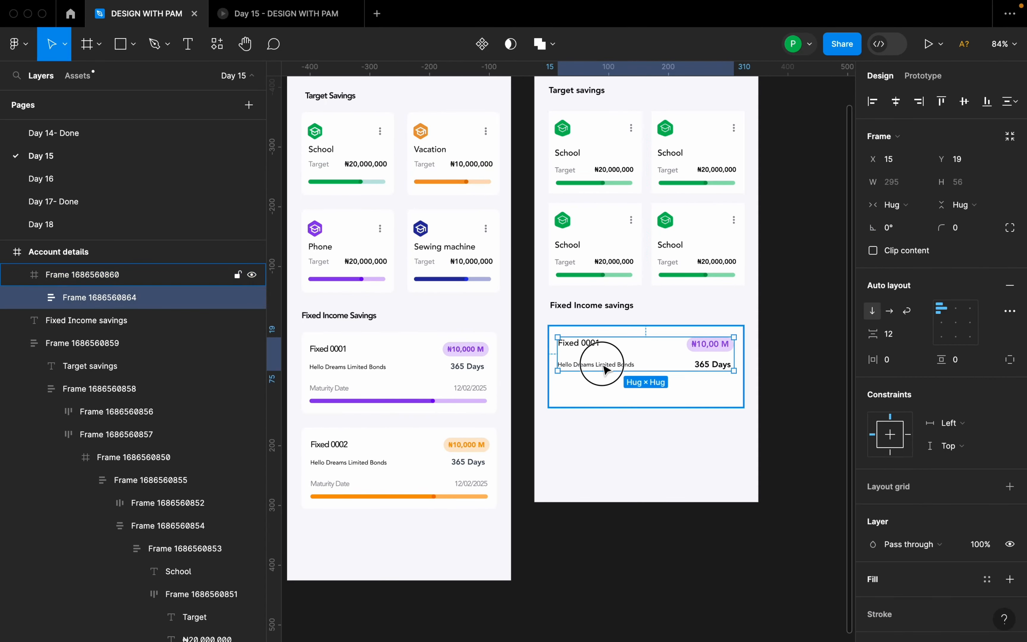
pyautogui.doubleClick(605, 366)
pyautogui.click(599, 397)
pyautogui.press('t')
pyautogui.click(571, 390)
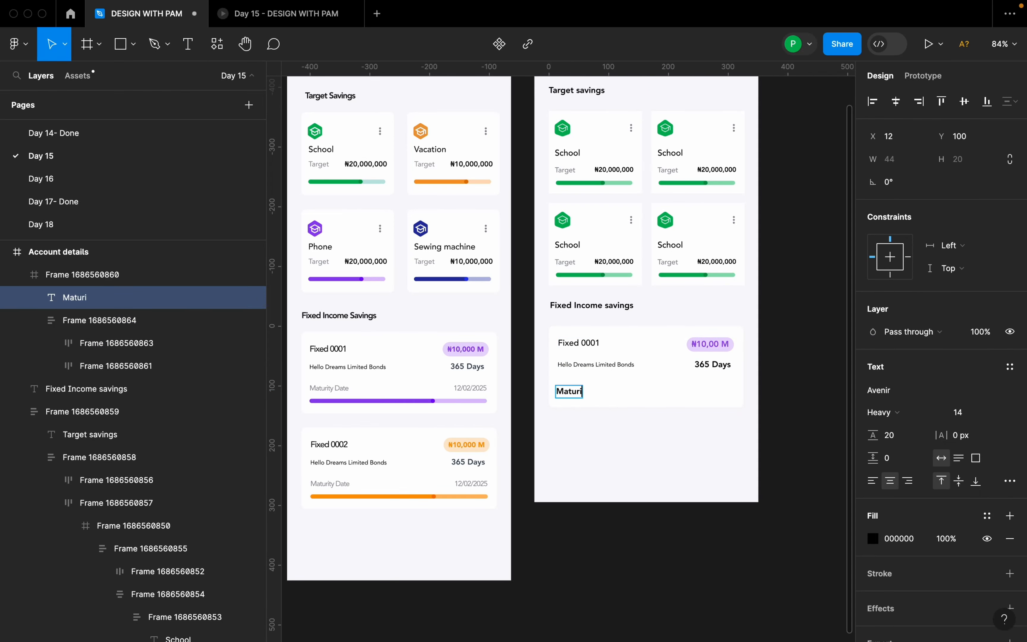
pyautogui.write('Maturity Date')
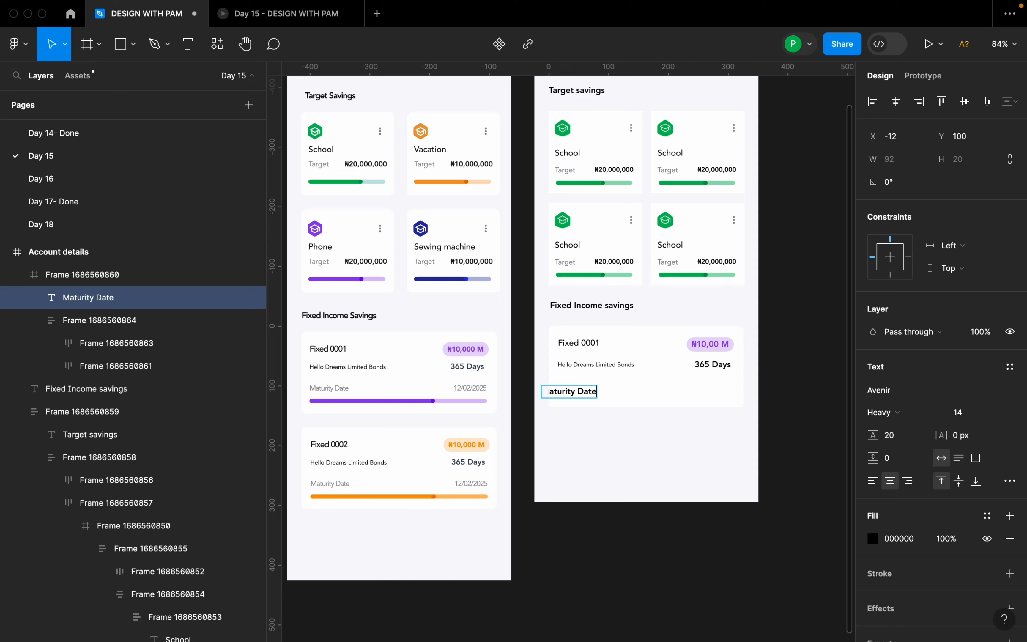
pyautogui.press('Escape')
pyautogui.moveTo(579, 399); pyautogui.dragTo(597, 392)
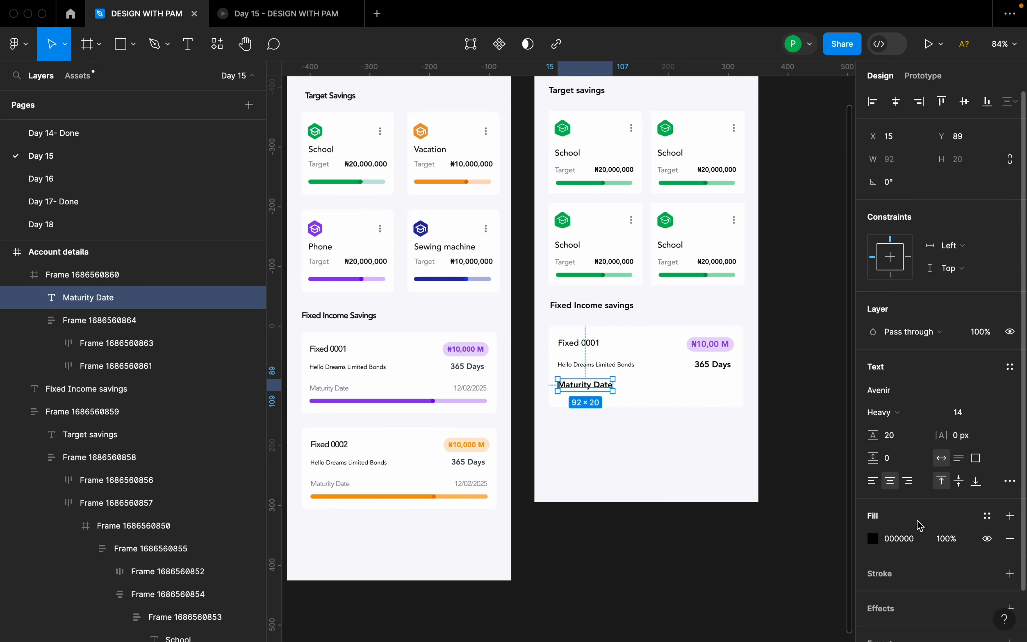
# Color the new "Maturity Date" text 878A94 by sampling the gray "Maturity Date" label in the Day 28 design.
pyautogui.click(873, 538)
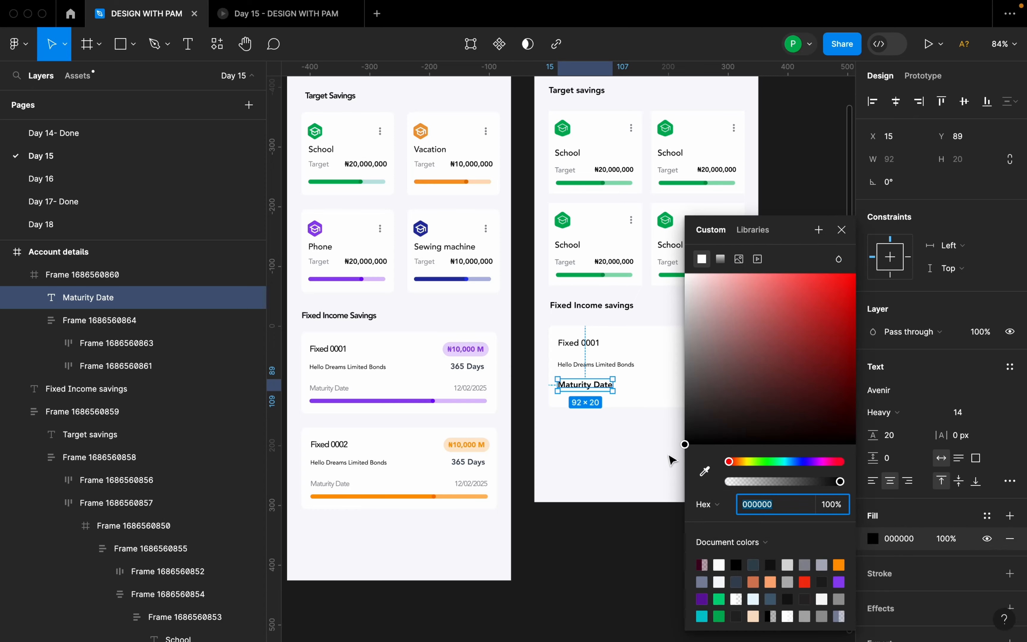
pyautogui.click(703, 472)
pyautogui.scroll(10, 322, 399)
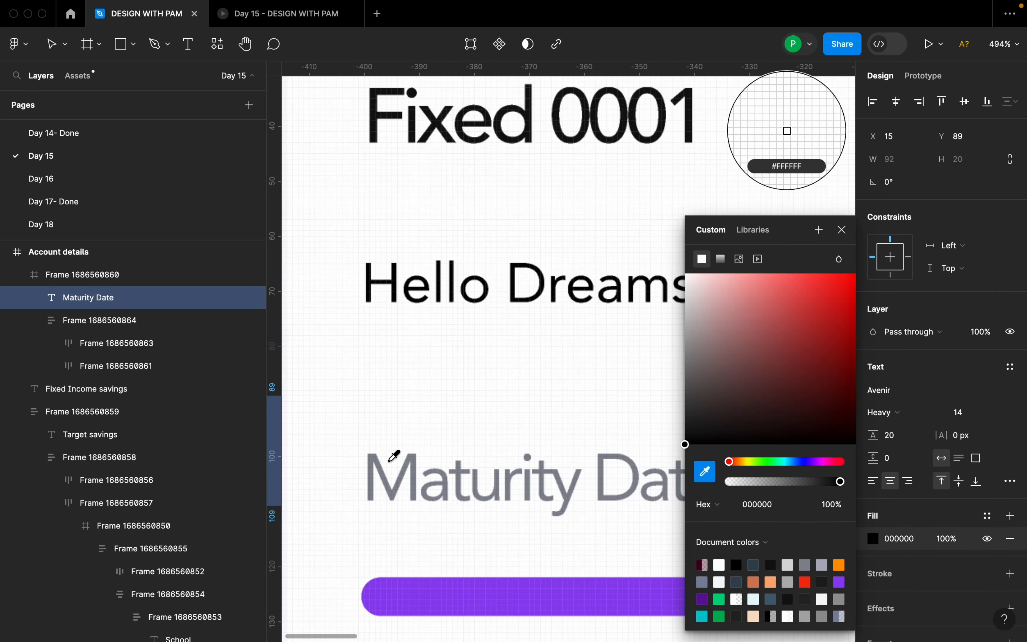
pyautogui.click(406, 475)
pyautogui.scroll(-10, 409, 387)
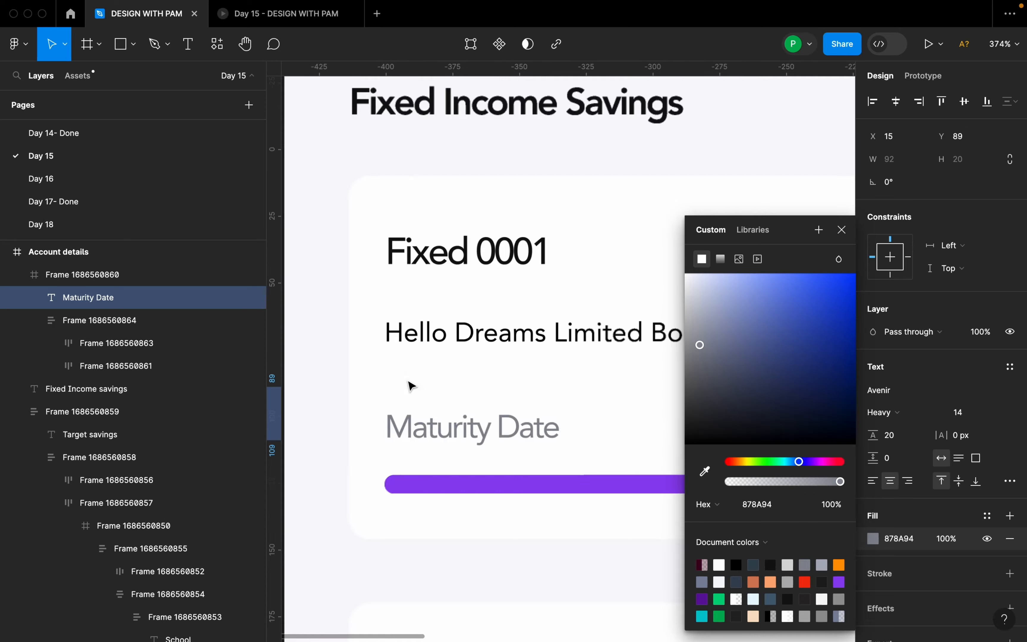
pyautogui.scroll(-5, 408, 386)
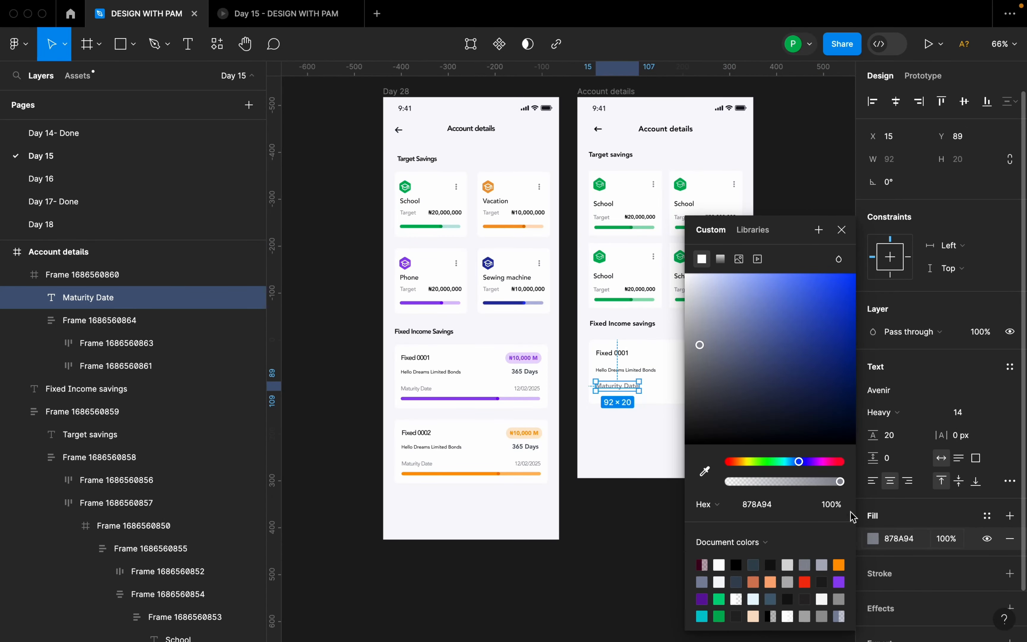
# Set the "Maturity Date" text to Medium weight and size 12.
pyautogui.scroll(5, 672, 417)
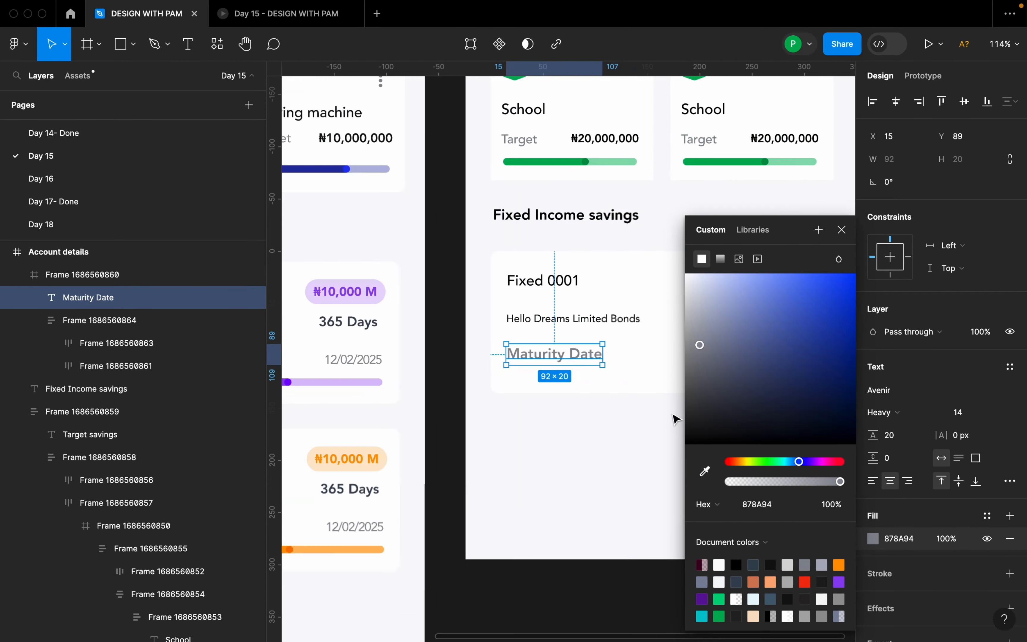
pyautogui.click(920, 417)
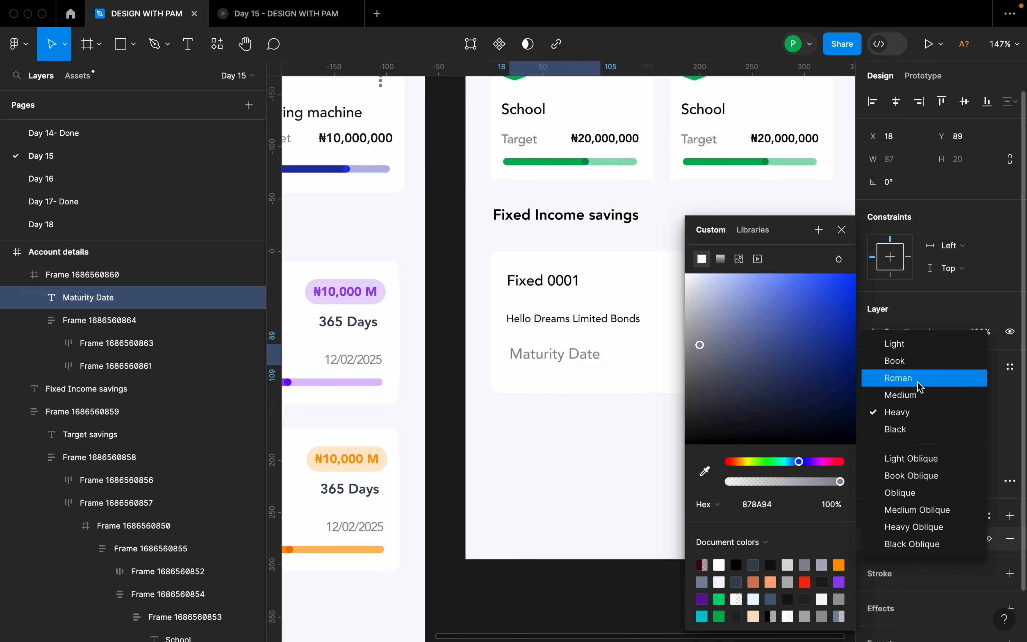
pyautogui.click(920, 395)
pyautogui.click(993, 413)
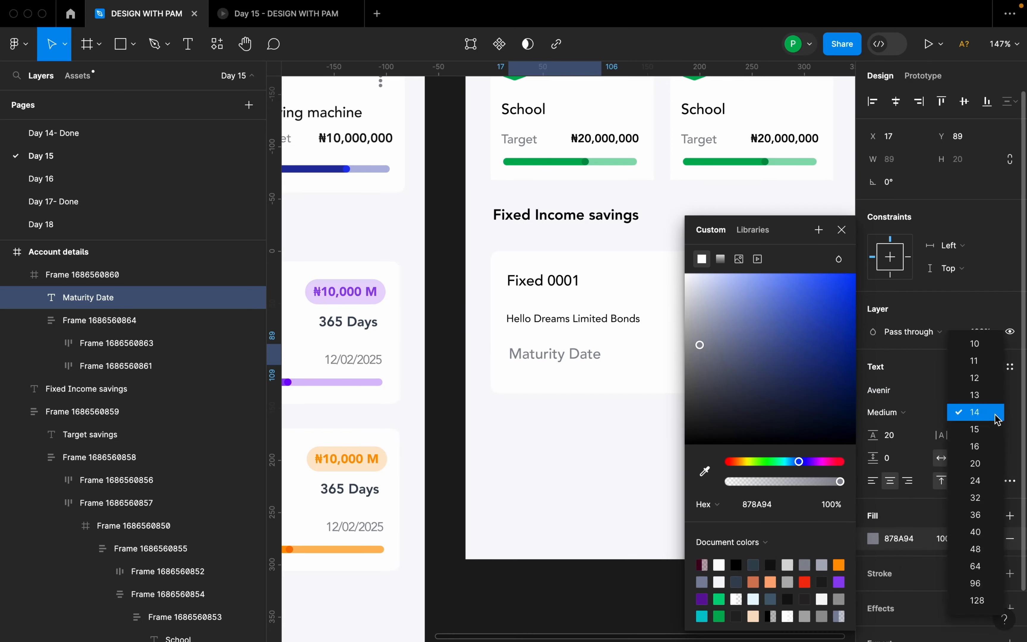
pyautogui.click(983, 378)
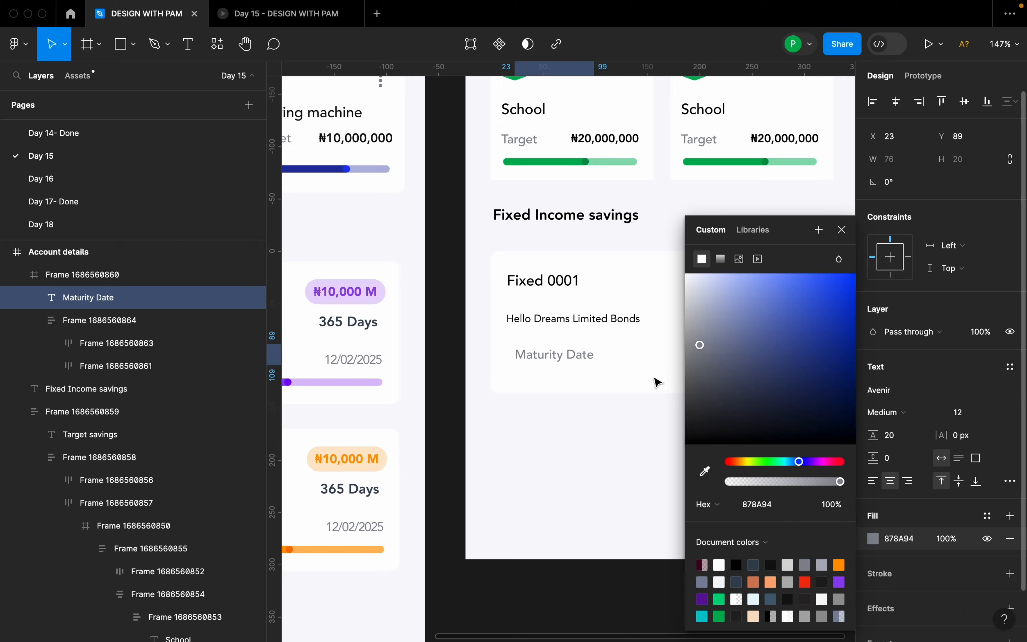
# Move "Maturity Date" to X 15, Y 88 so it lines up with the left edge of the text above.
pyautogui.click(644, 376)
pyautogui.keyDown('ctrl'); pyautogui.scroll(-5, 649, 373); pyautogui.keyUp('ctrl')
pyautogui.scroll(5, 604, 372)
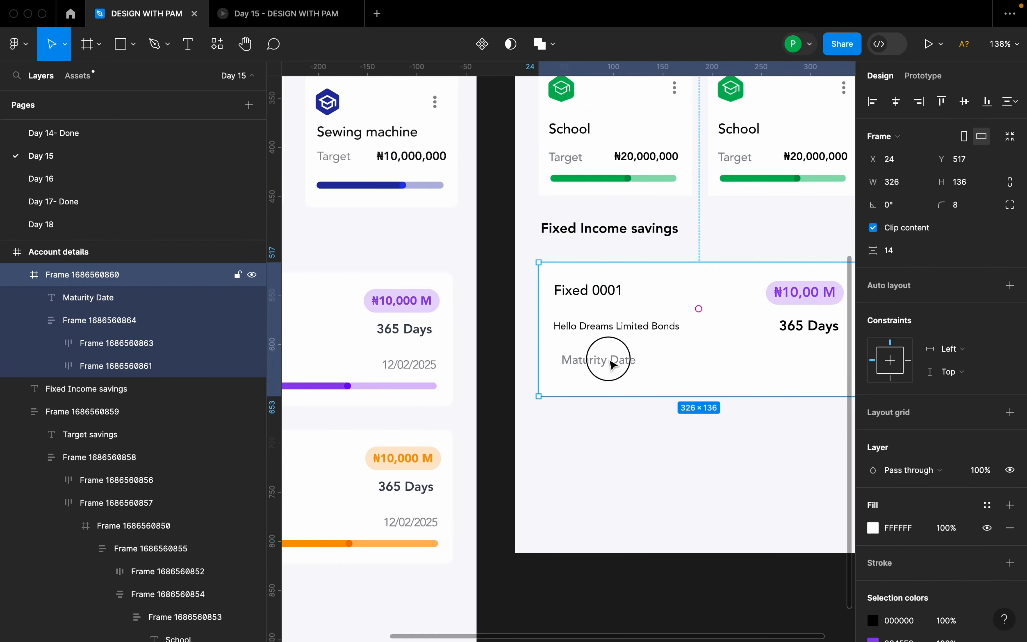
pyautogui.doubleClick(613, 362)
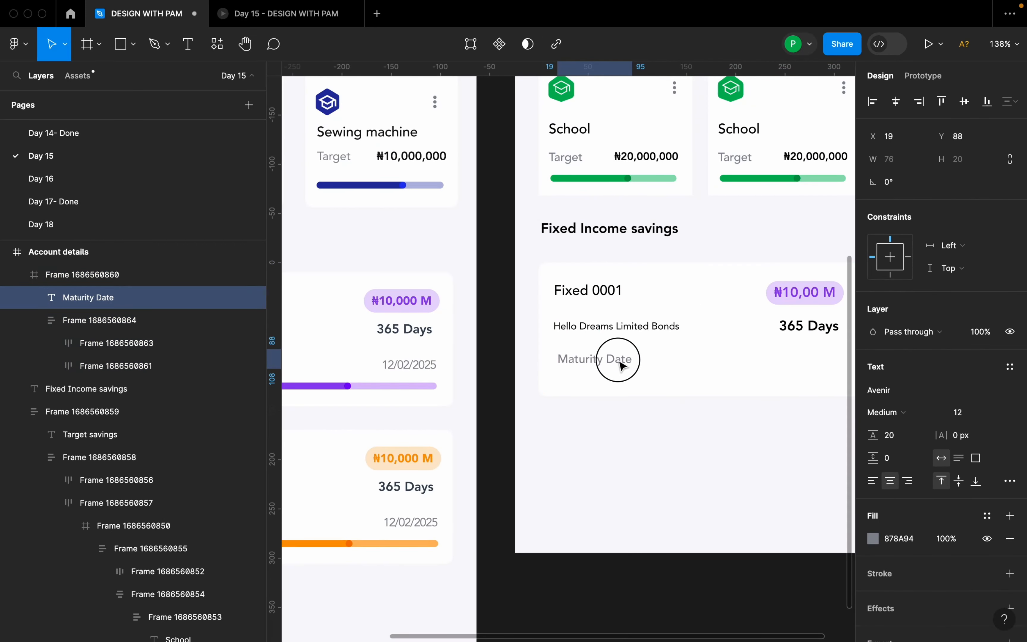
# Duplicate "Maturity Date" beneath "365 Days" and change the copy's text to "12/02/2025".
pyautogui.scroll(-3, 611, 365)
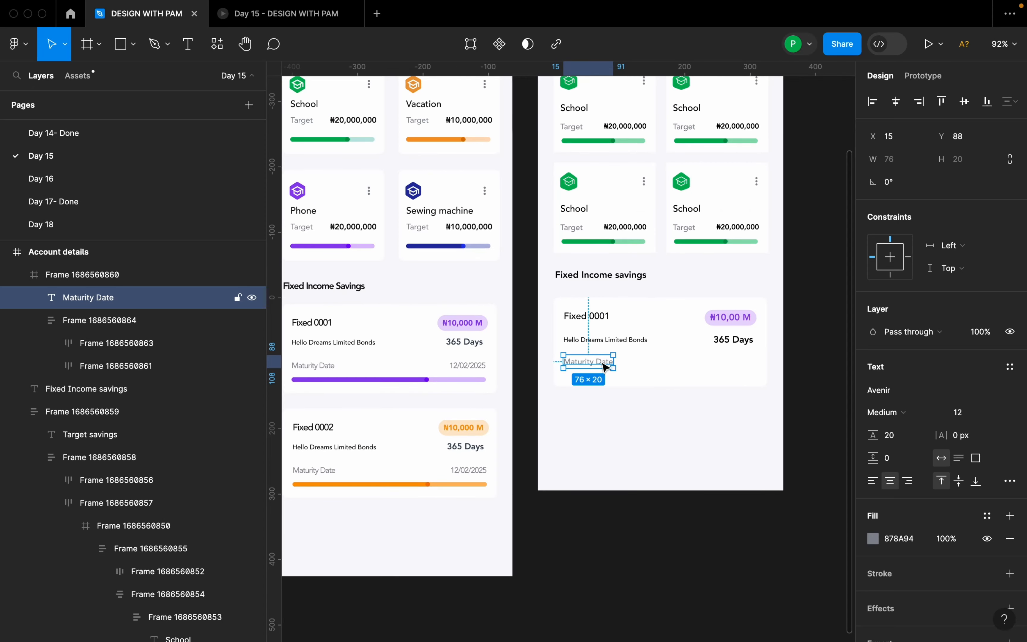
pyautogui.keyDown('alt'); pyautogui.moveTo(603, 366); pyautogui.dragTo(743, 371); pyautogui.keyUp('alt')
pyautogui.doubleClick(739, 364)
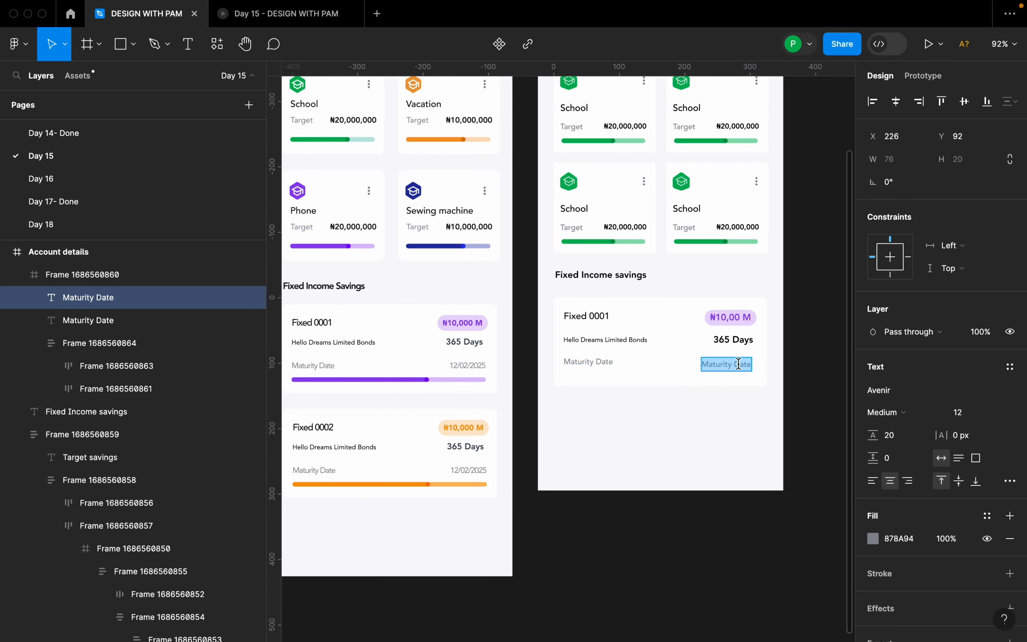
pyautogui.write('12/')
pyautogui.moveTo(887, 620)
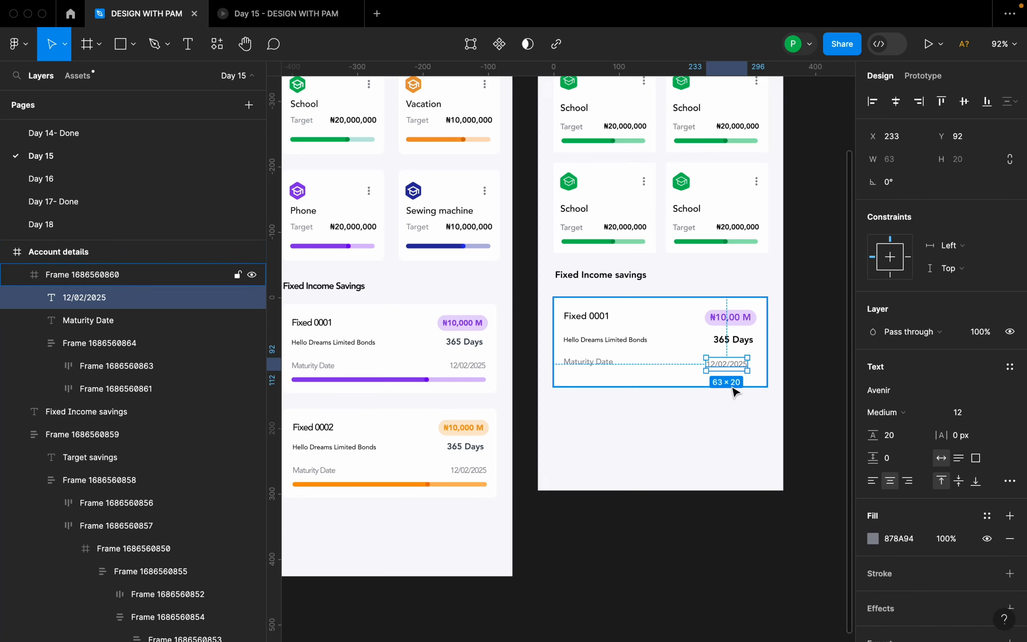
# Shift the date slightly toward the card's right edge and combine it with "Maturity Date" in a horizontal auto layout.
pyautogui.scroll(5, 738, 354)
pyautogui.moveTo(739, 354); pyautogui.dragTo(740, 356)
pyautogui.keyDown('shift'); pyautogui.click(531, 356); pyautogui.keyUp('shift')
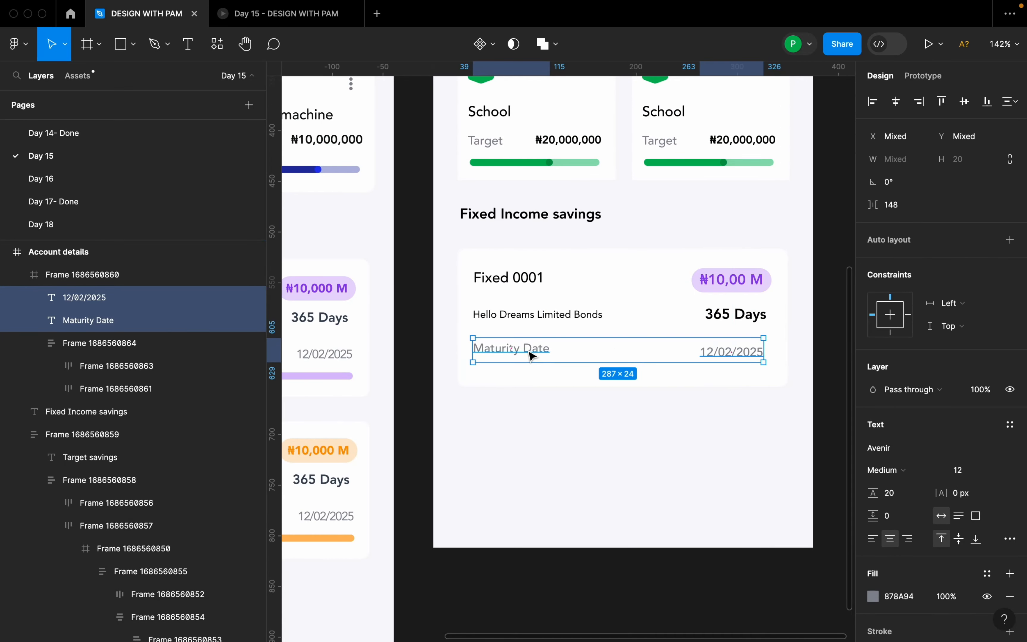
pyautogui.hotkey('shift', 'a')
# Combine the maturity date row with the two rows above in a vertical auto layout with 12 spacing.
pyautogui.keyDown('shift'); pyautogui.click(613, 319); pyautogui.keyUp('shift')
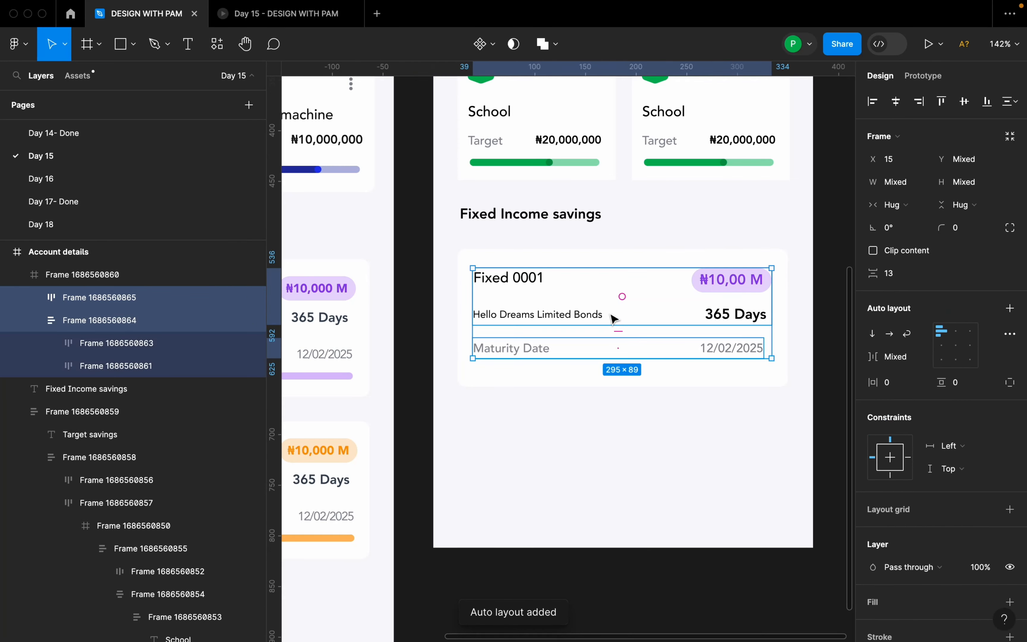
pyautogui.hotkey('shift', 'a')
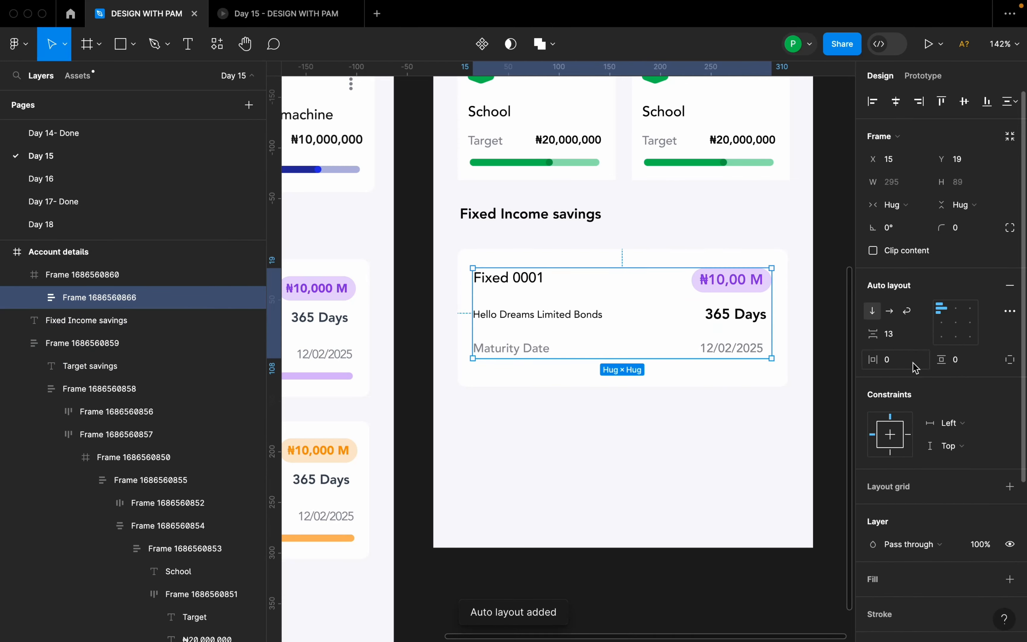
pyautogui.click(901, 342)
pyautogui.write('12')
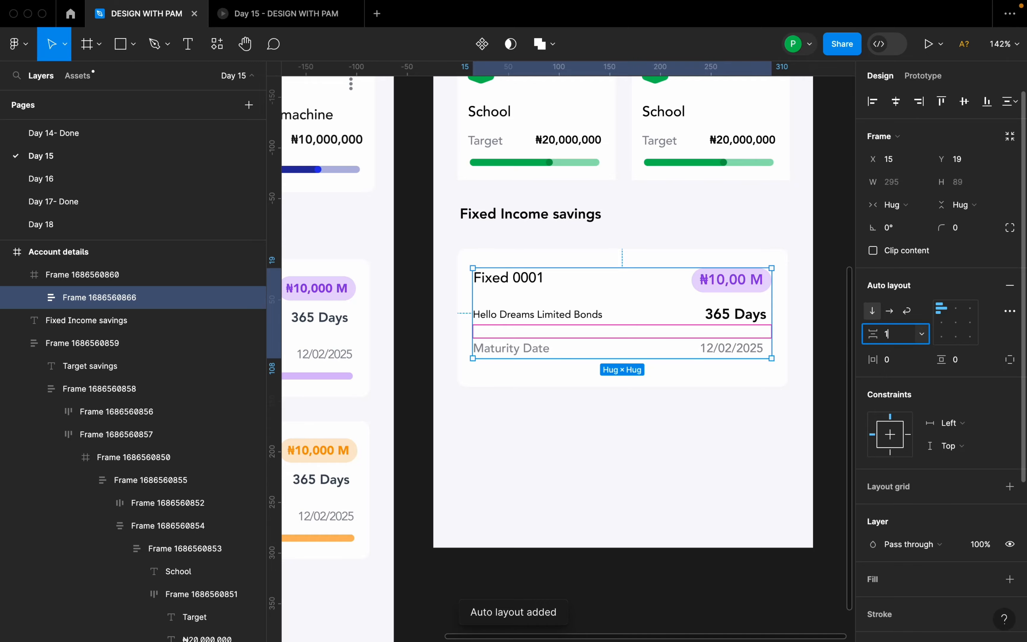
pyautogui.press('Return')
# Copy the purple progress bar group from the Fixed 0001 card in the Day 28 design.
pyautogui.click(792, 398)
pyautogui.scroll(-5, 748, 369)
pyautogui.scroll(-4, 747, 375)
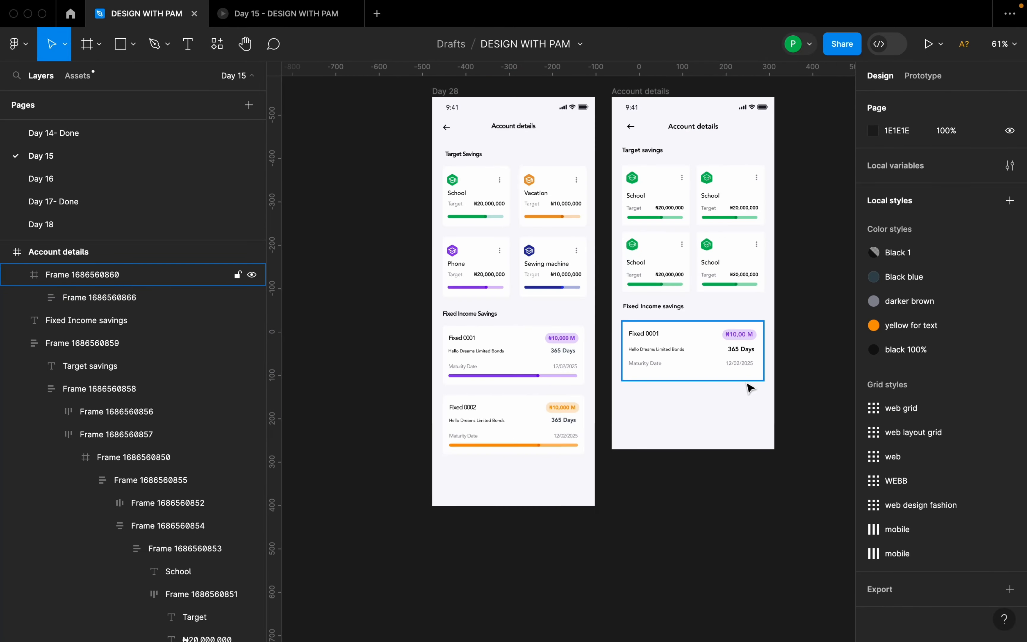
pyautogui.scroll(10, 522, 391)
pyautogui.doubleClick(571, 351)
pyautogui.doubleClick(568, 351)
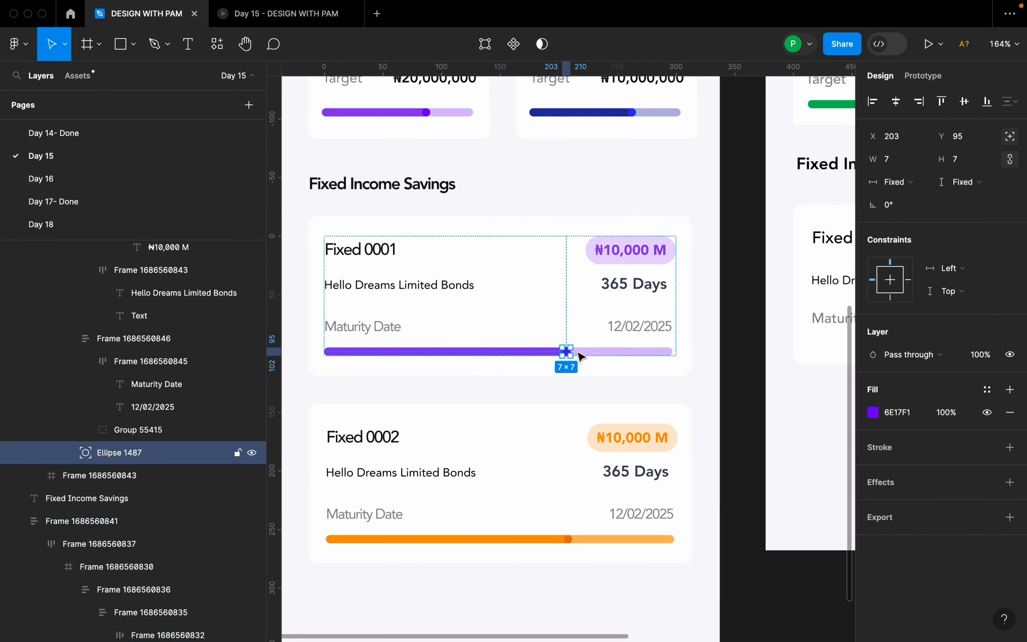
pyautogui.click(593, 353)
pyautogui.doubleClick(593, 353)
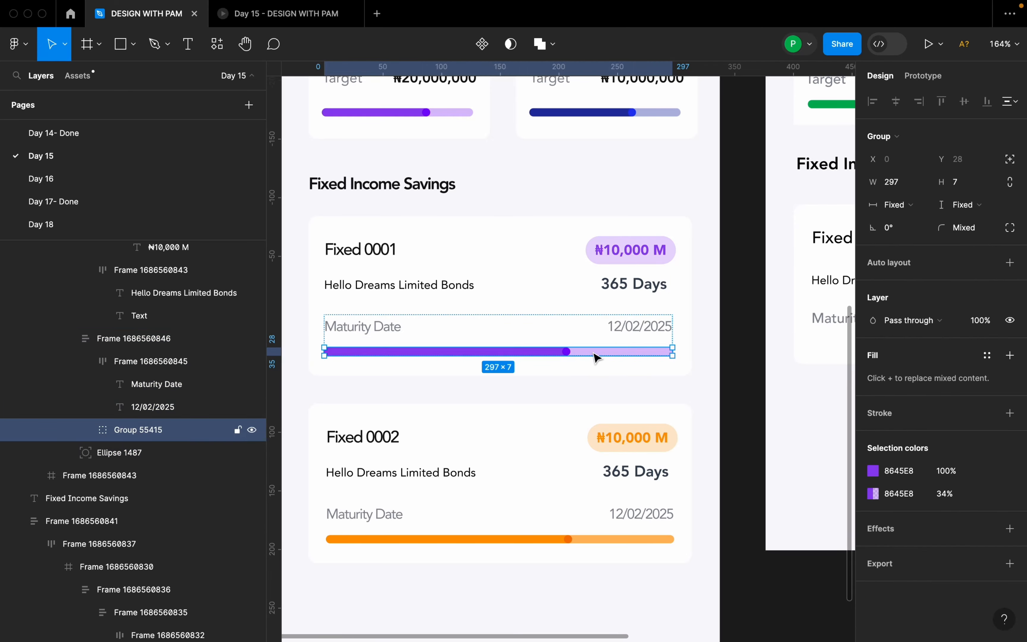
pyautogui.press('super+c')
# Paste the purple progress bar into the new Fixed 0001 card and place it below the maturity date row at X 15, Y 118.
pyautogui.scroll(-5, 519, 353)
pyautogui.click(702, 340)
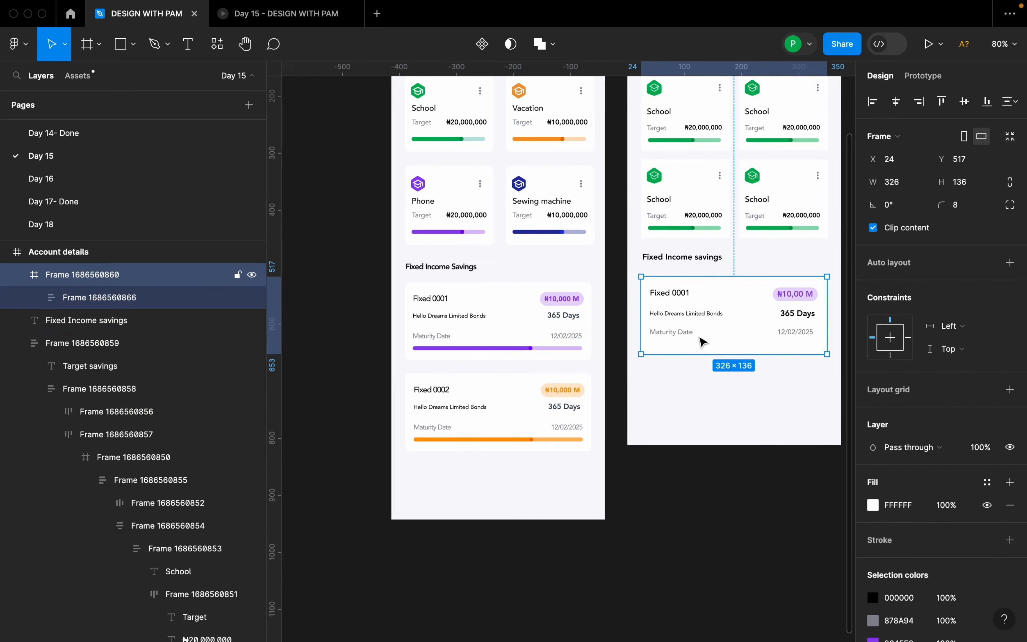
pyautogui.press('super+v')
pyautogui.moveTo(779, 298); pyautogui.dragTo(780, 347)
pyautogui.scroll(5, 783, 348)
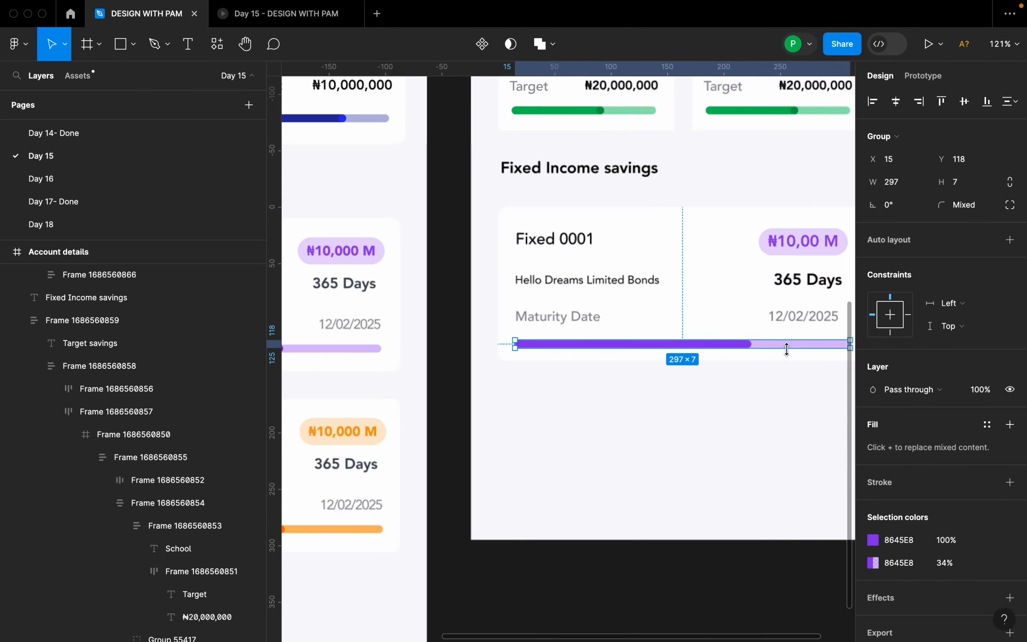
# Combine the card's text block and progress bar in a vertical auto layout with 14 spacing.
pyautogui.scroll(-3, 701, 347)
pyautogui.keyDown('shift'); pyautogui.click(698, 316); pyautogui.keyUp('shift')
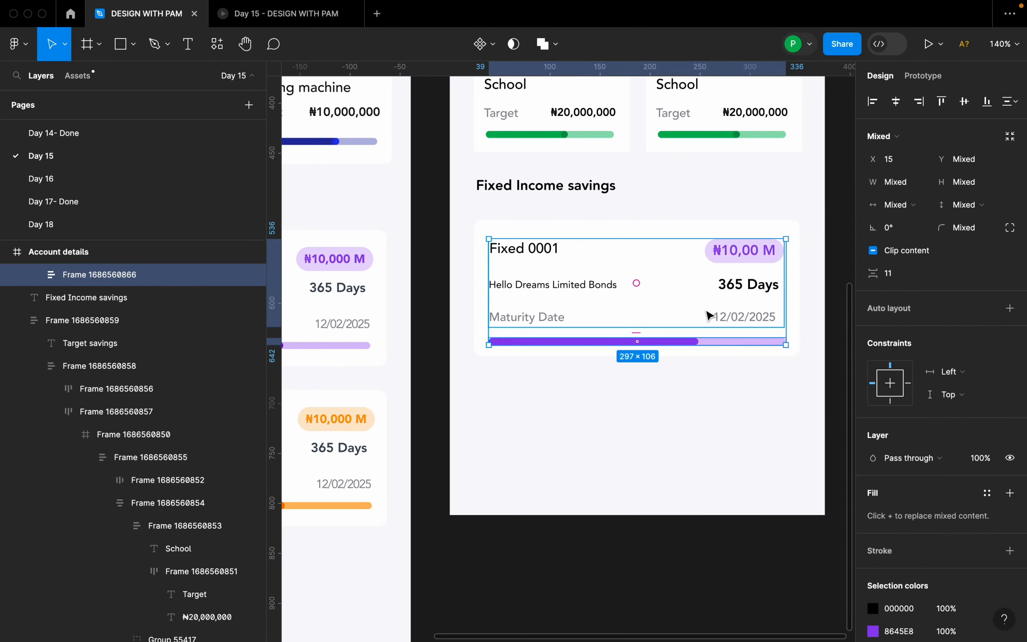
pyautogui.hotkey('shift', 'a')
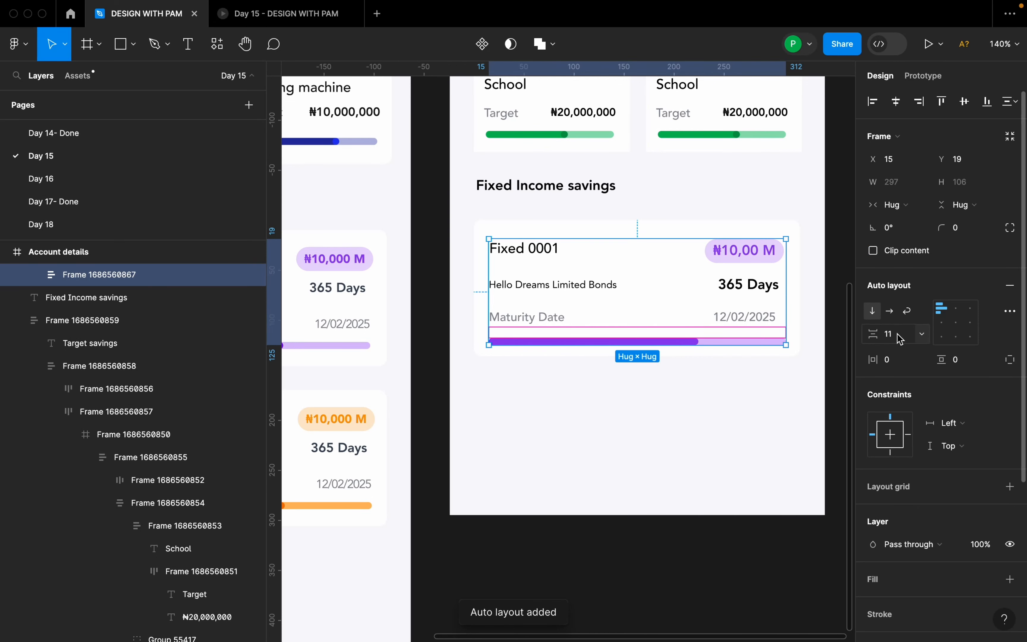
pyautogui.write('4')
pyautogui.press('Return')
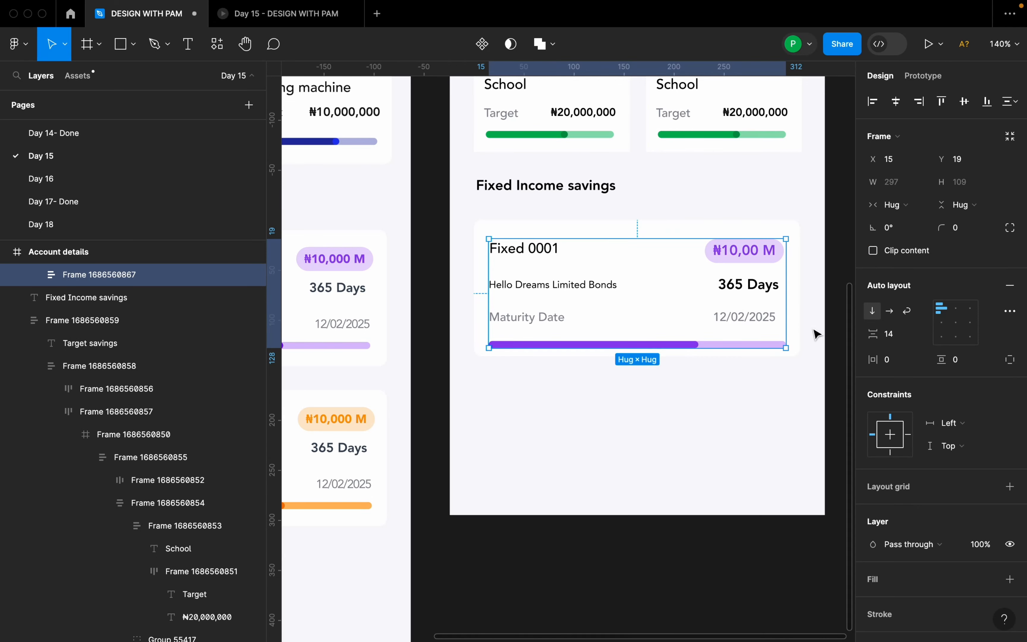
# Center the content horizontally and vertically within the Fixed 0001 card and check its margins to the card edges.
pyautogui.click(897, 102)
pyautogui.click(964, 102)
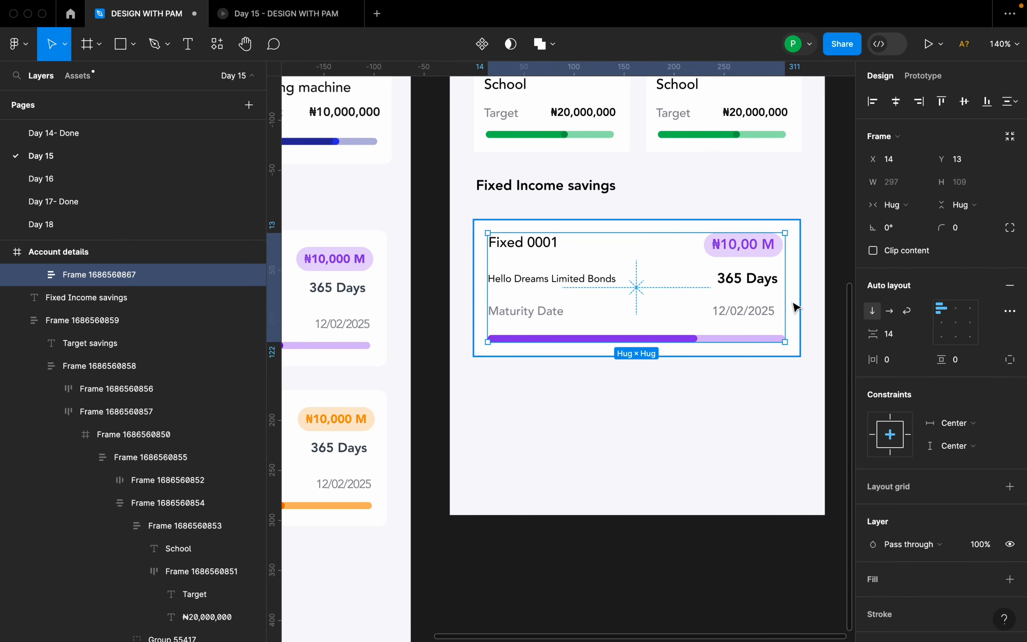
pyautogui.press('alt')
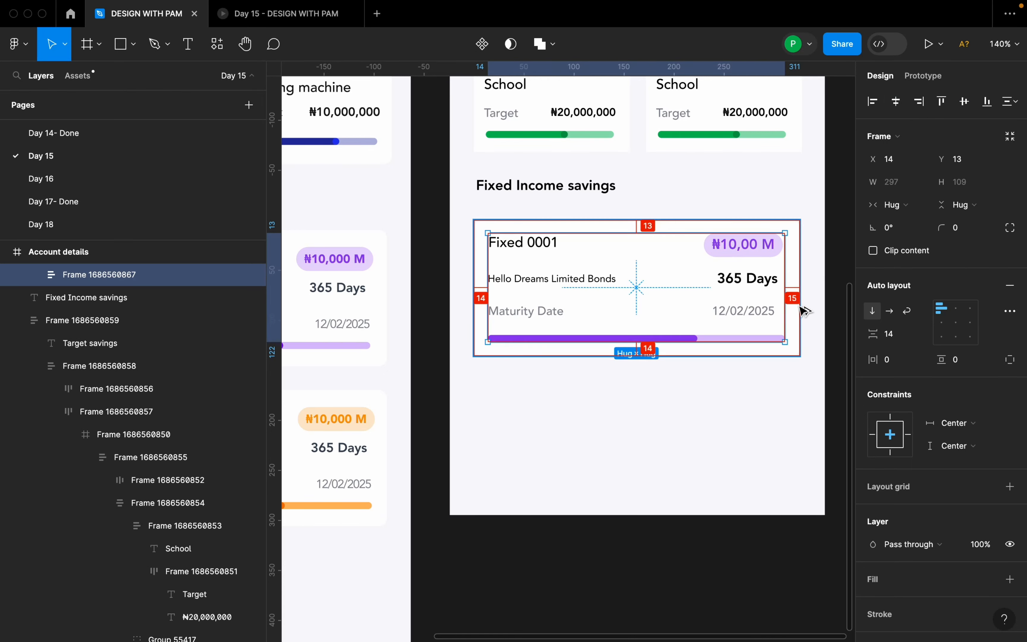
pyautogui.click(657, 385)
# Compare the new card with the Day 28 design, and open the "Day 1-Done" page.
pyautogui.scroll(-5, 659, 387)
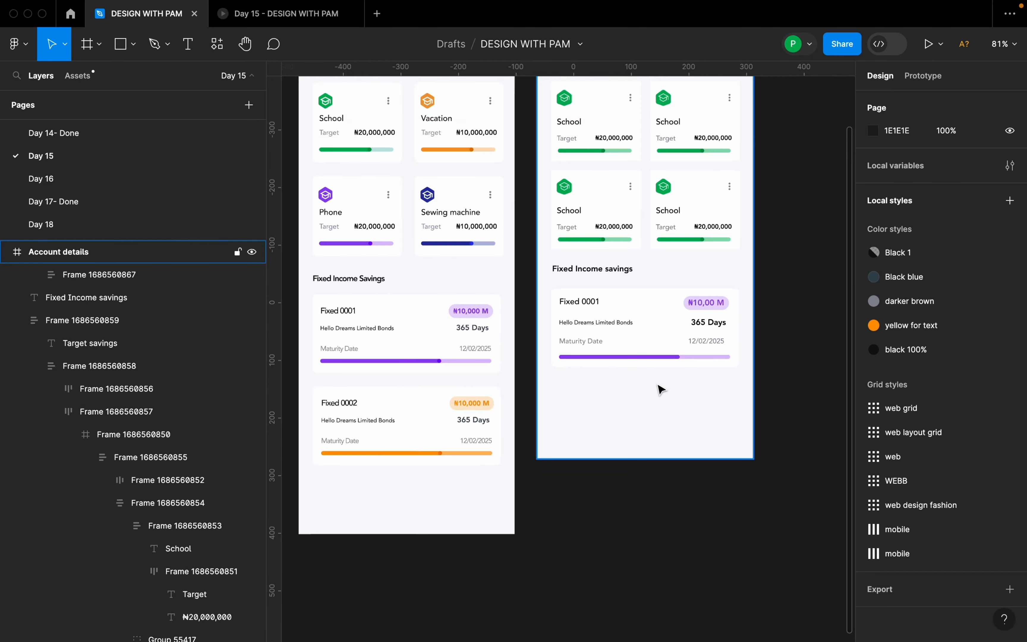
pyautogui.scroll(-4, 660, 390)
pyautogui.scroll(4, 667, 389)
pyautogui.moveTo(587, 394); pyautogui.dragTo(629, 410)
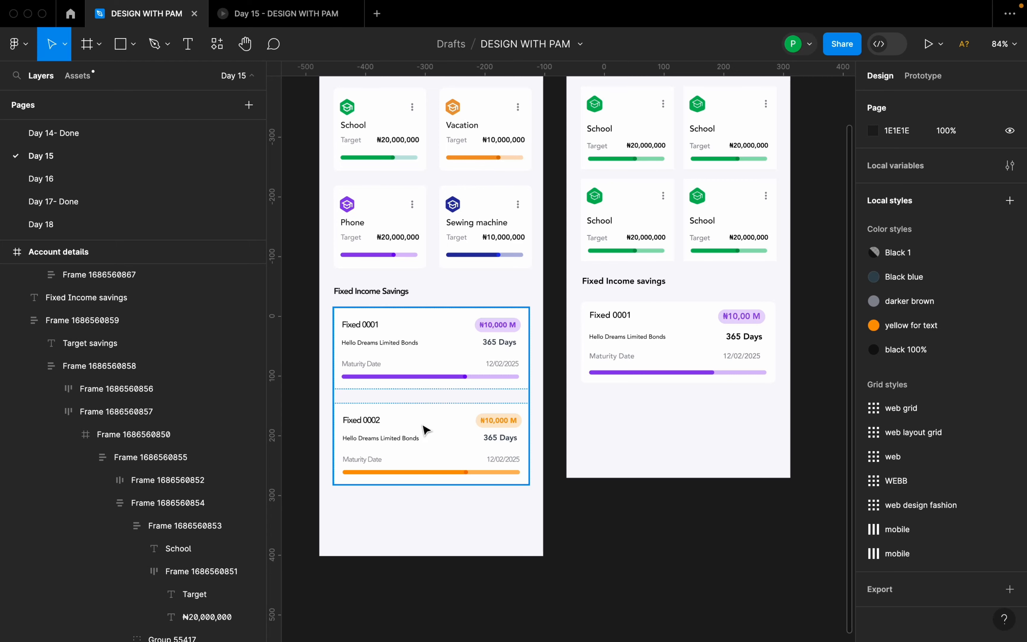
pyautogui.scroll(5, 119, 167)
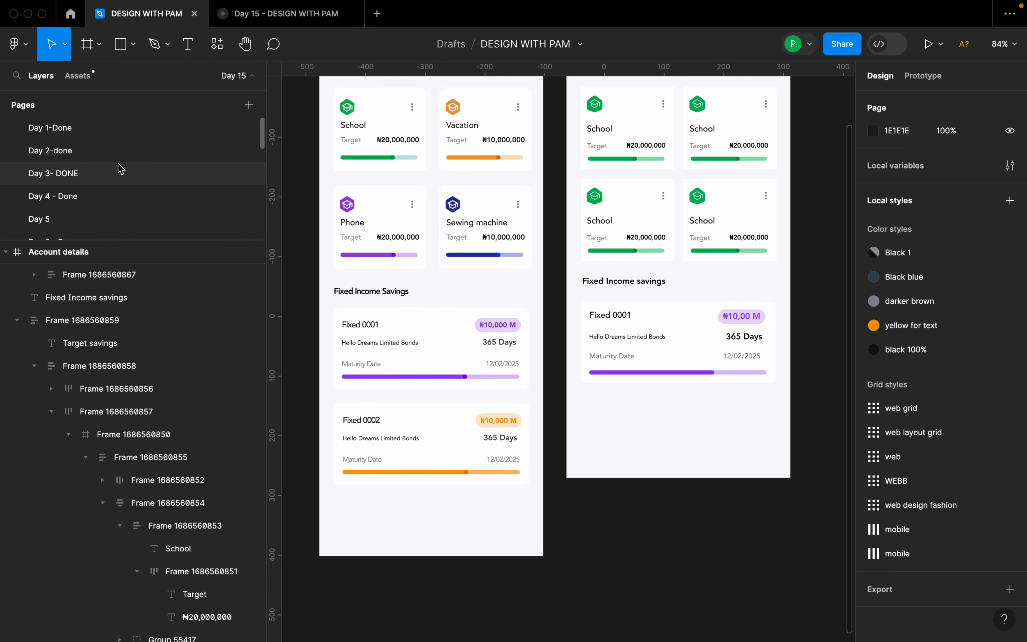
pyautogui.click(50, 127)
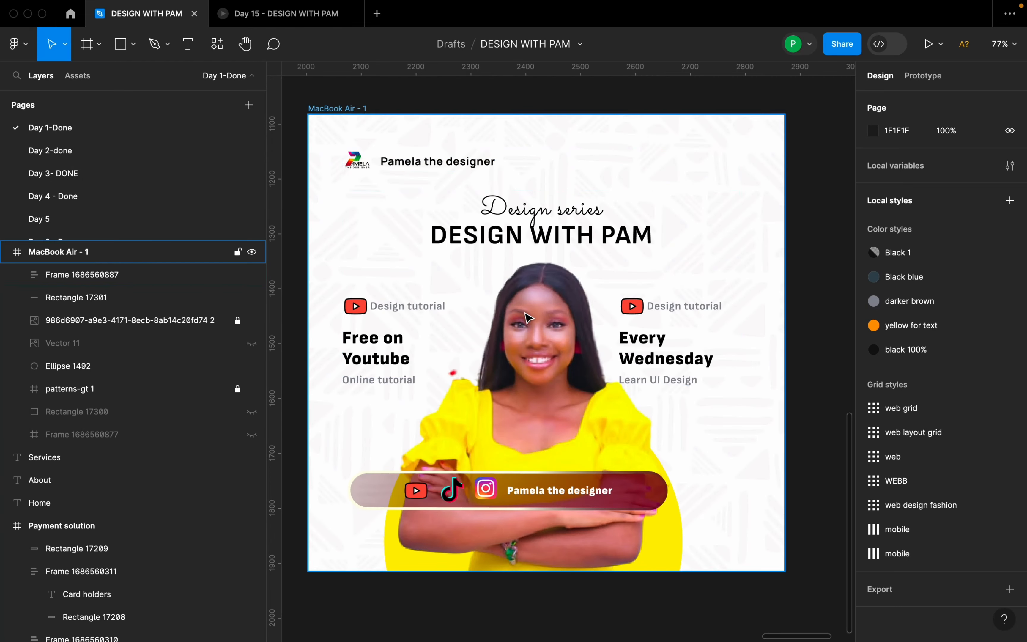